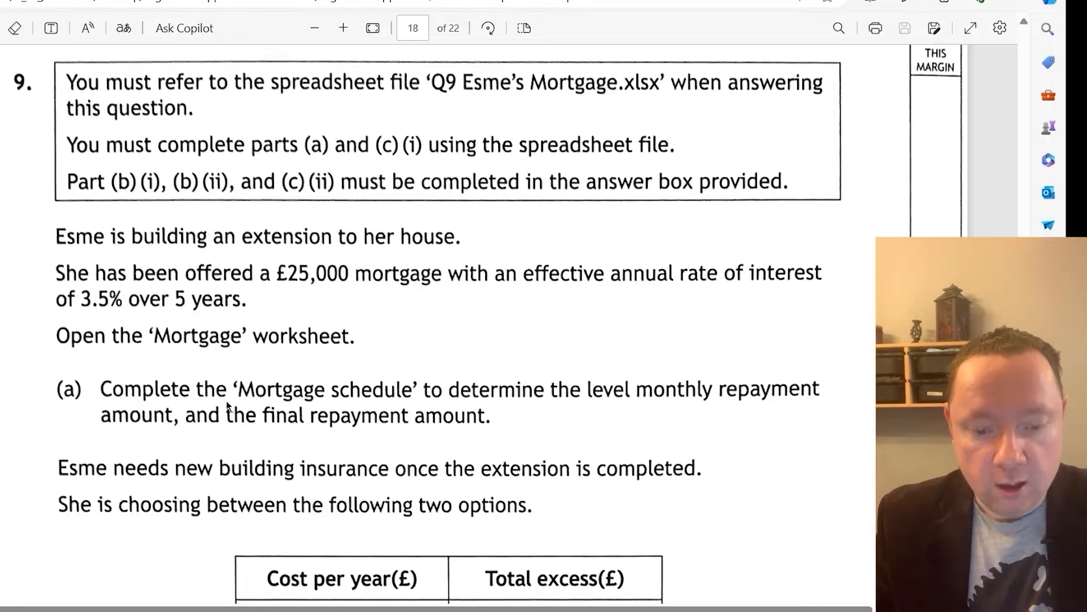
Switch to the Excel mortgage workbook and calculate the monthly effective interest rate in C9 with =(1+C8)^(1/12)-1
key(alt+Tab)
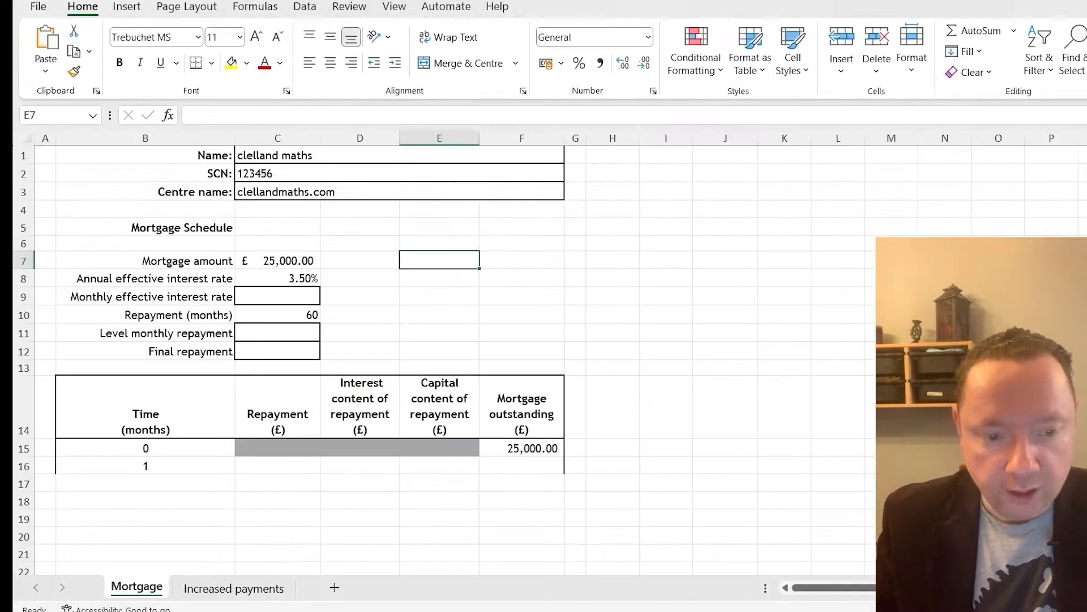
click(277, 265)
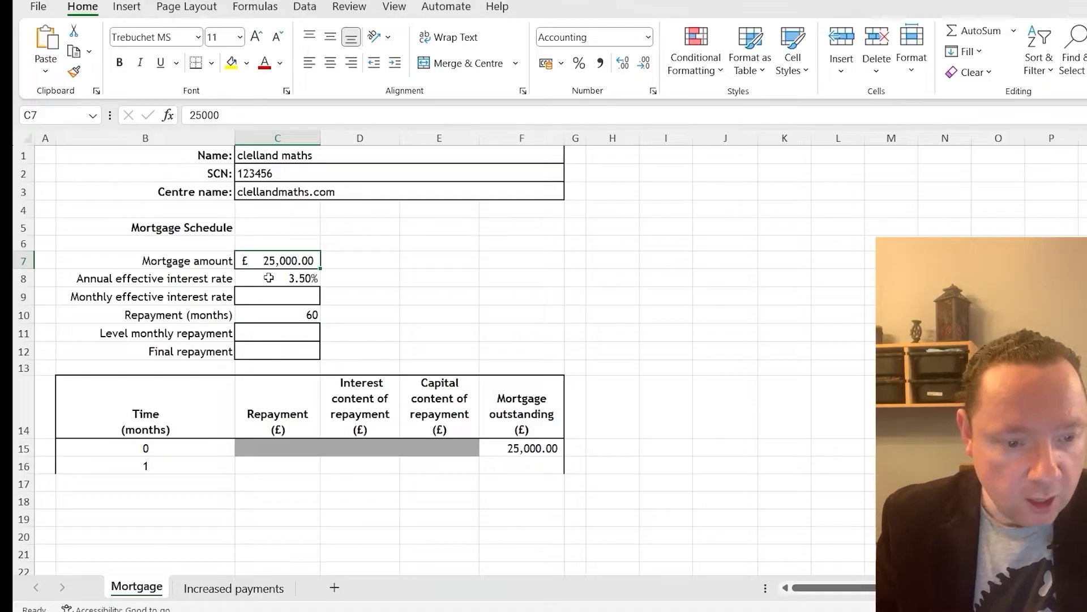
click(269, 278)
click(278, 296)
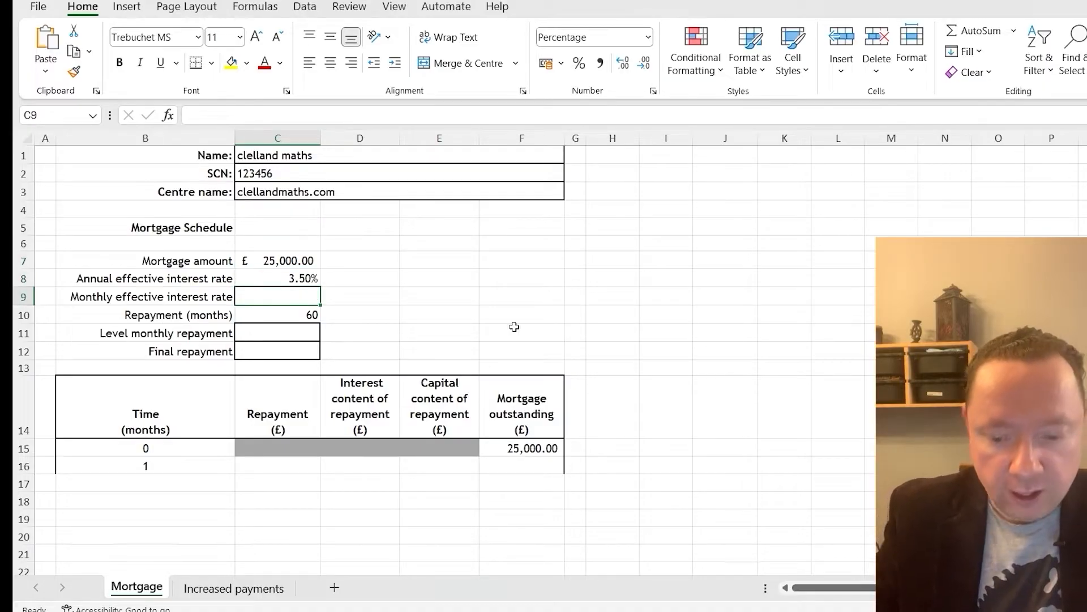
text(=)
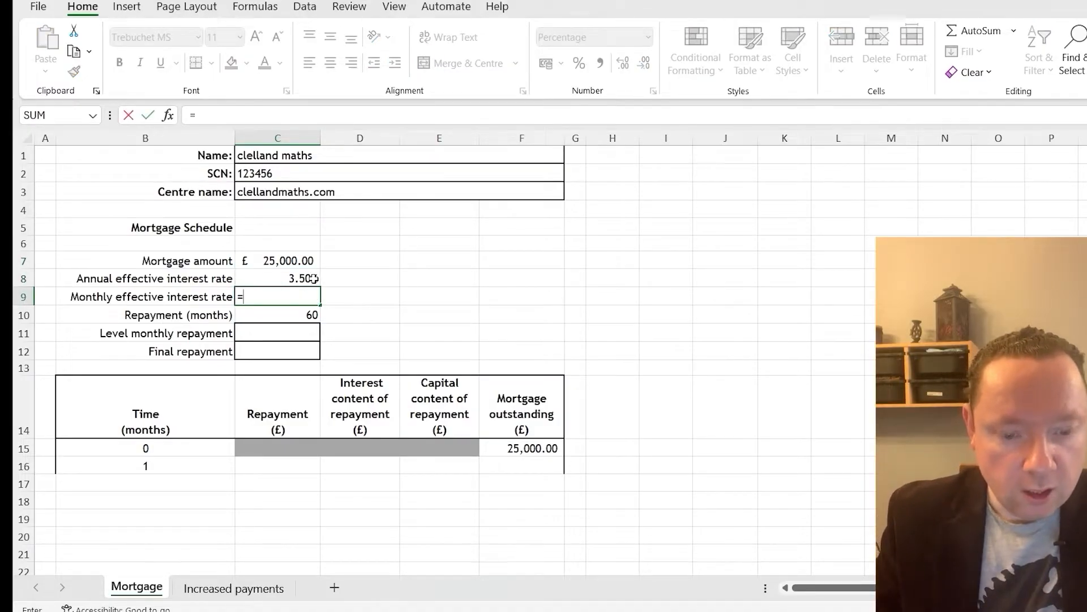
text(()
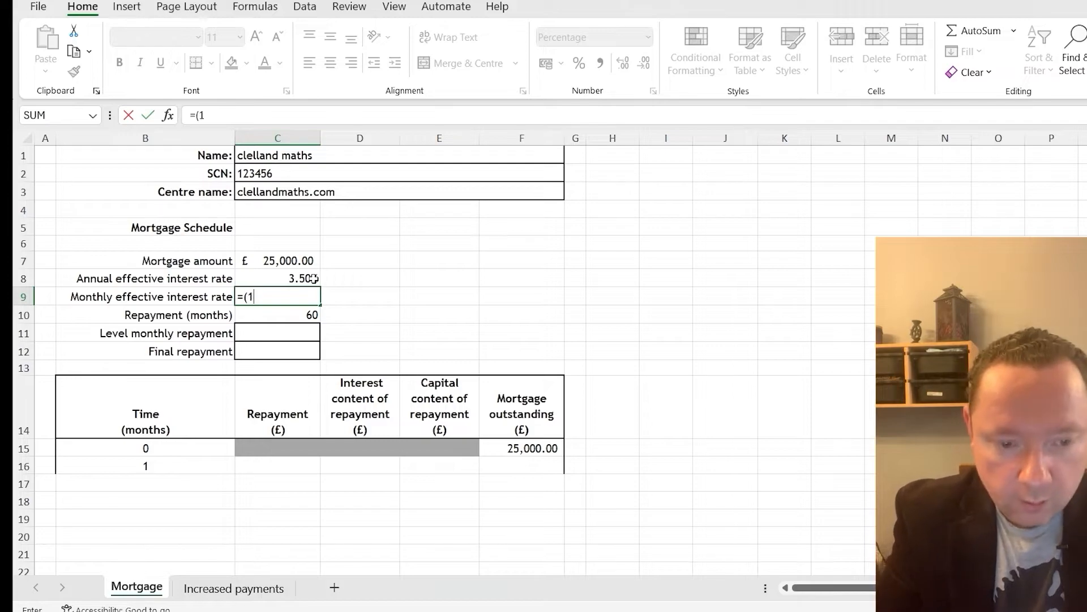
text(1+)
click(313, 278)
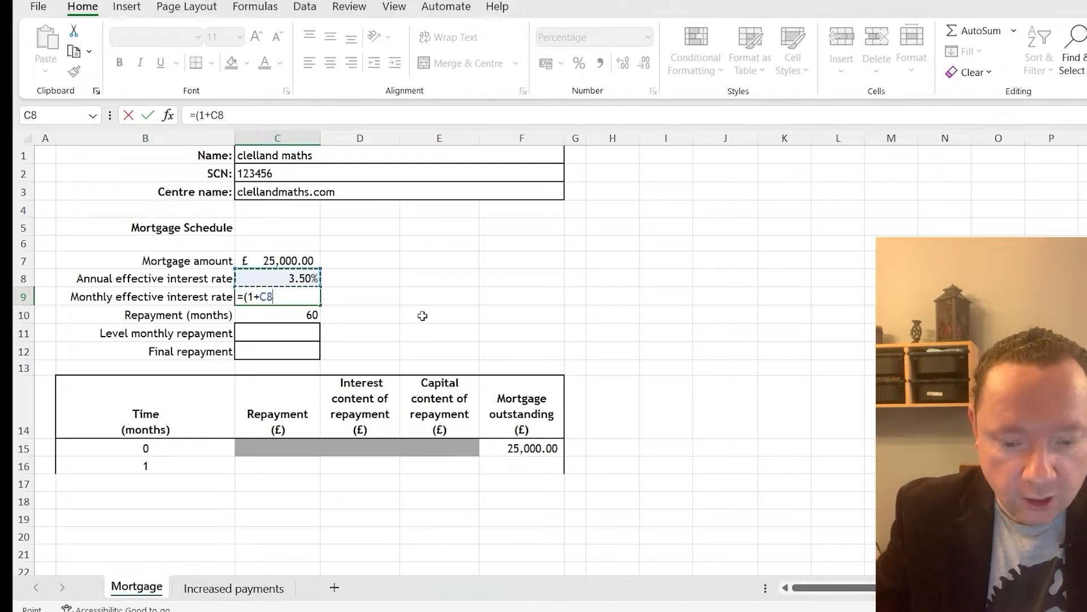
text()^(1/12)
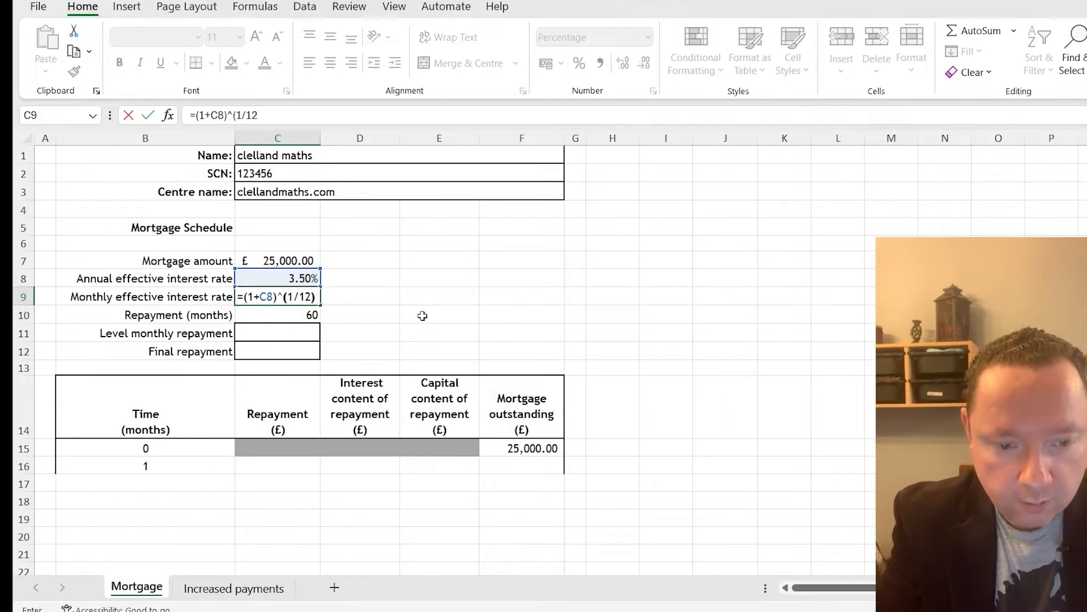
text()-1)
key(Return)
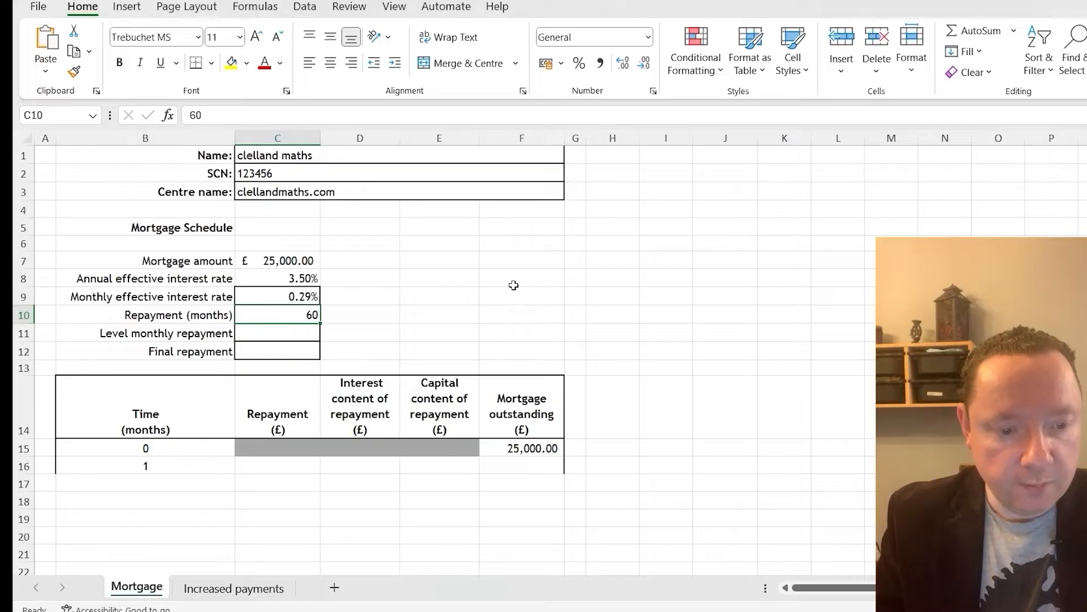
Enter 300 as the trial level monthly repayment in C11
click(305, 338)
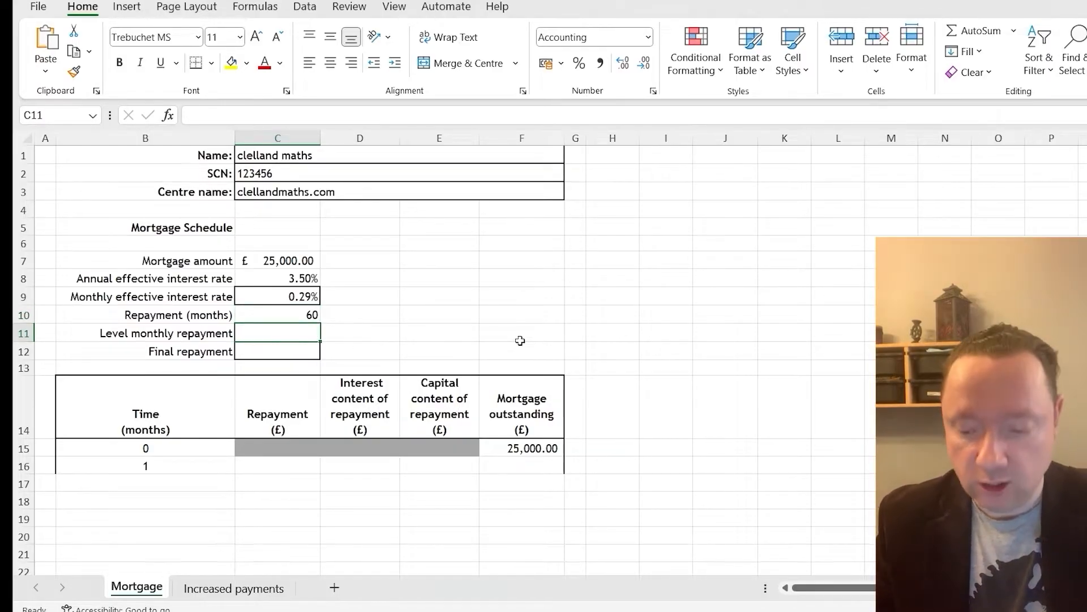
text(300)
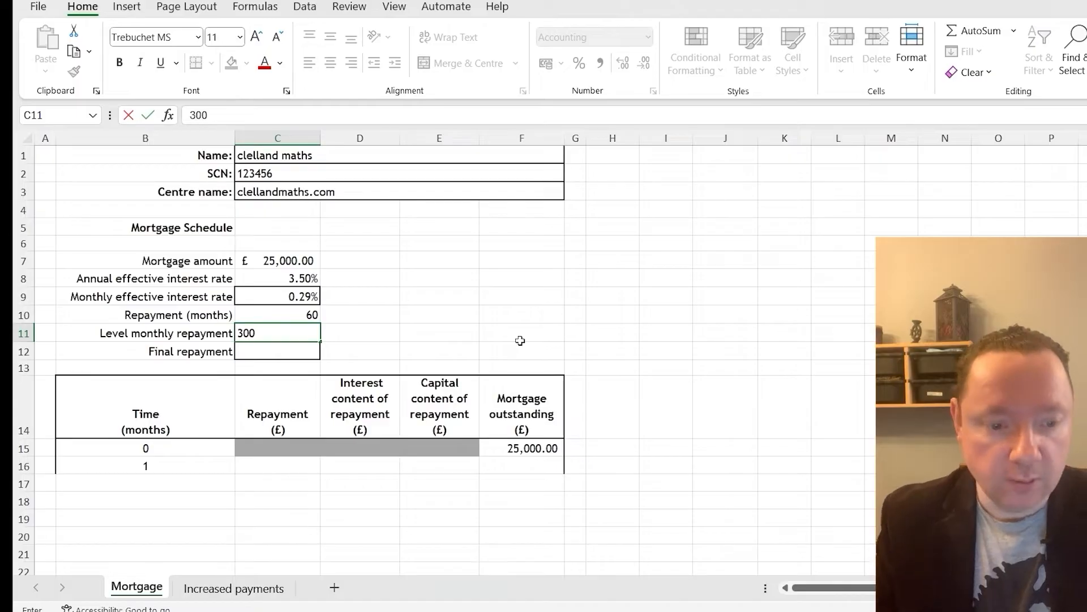
click(484, 338)
Link the month 1 repayment in C16 to the level monthly repayment with the absolute reference =$C$11
click(297, 468)
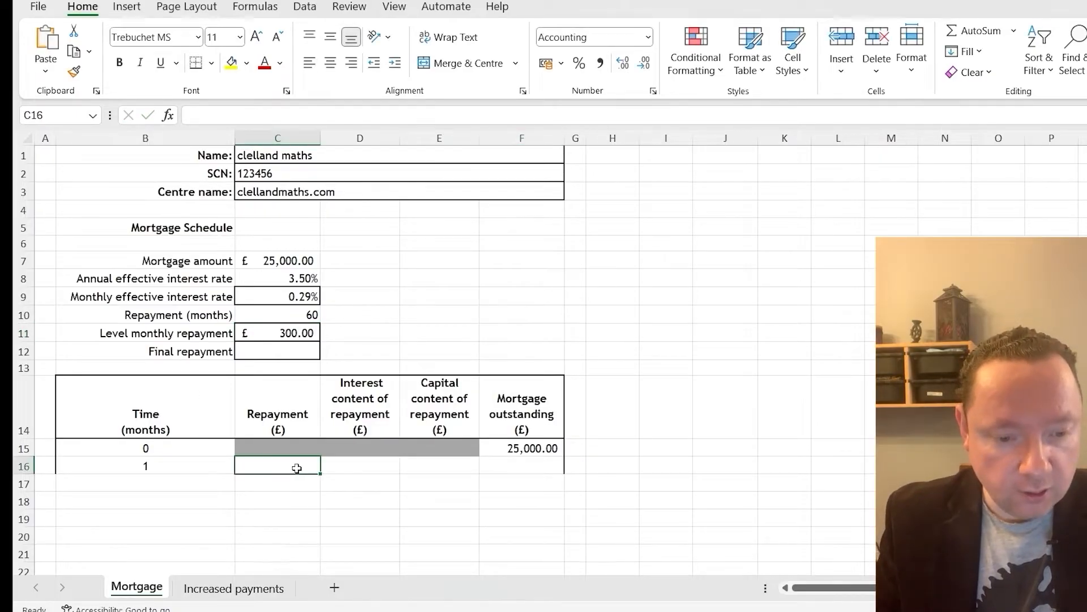
text(=)
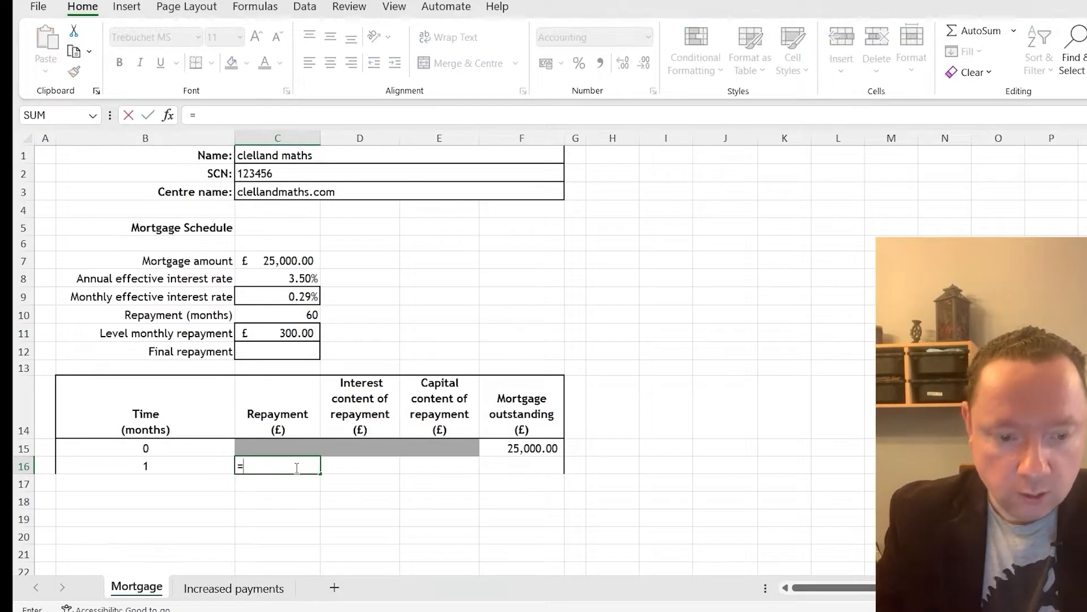
click(294, 327)
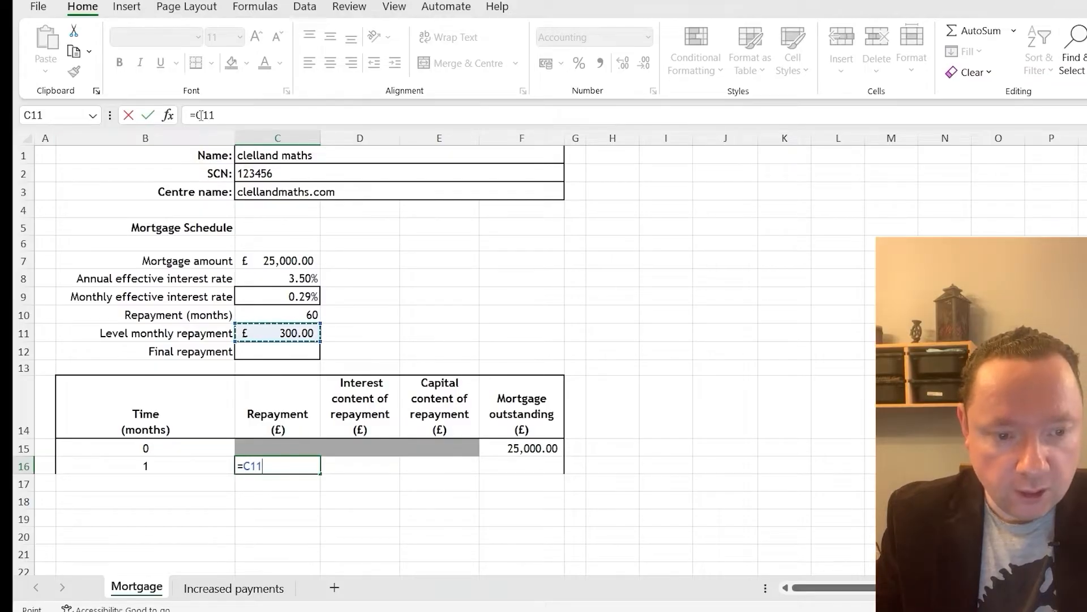
text($C$)
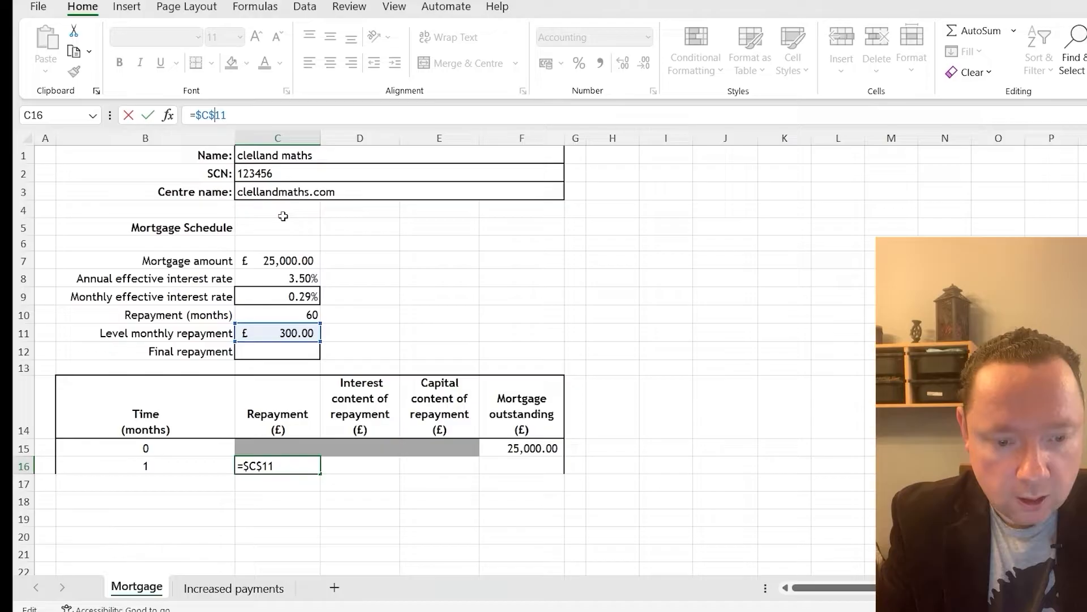
key(Return)
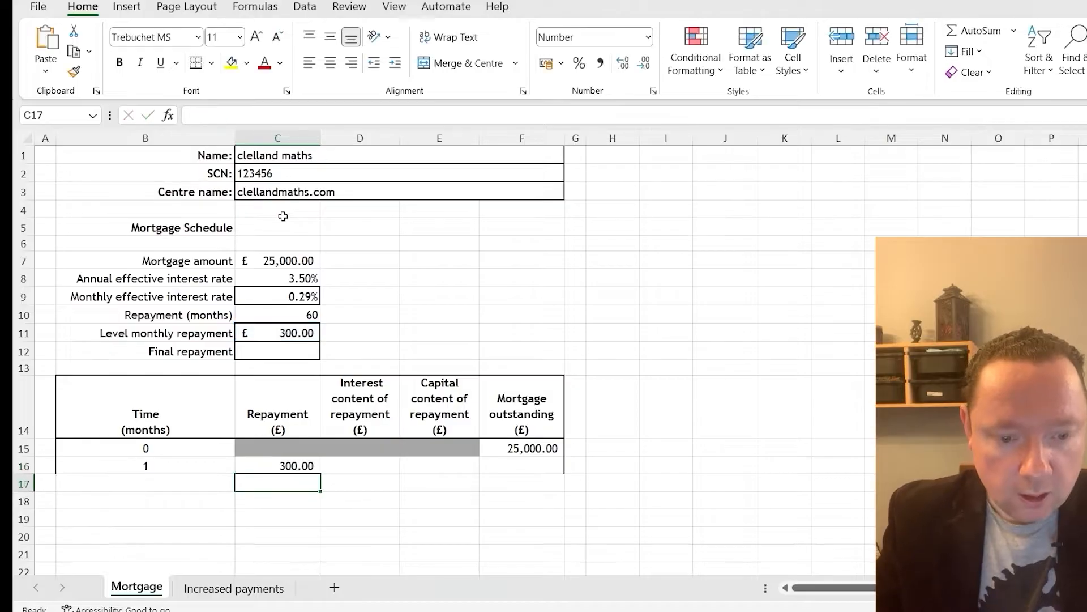
Write the month 1 interest formula in D16 as =ROUND(C9*F15,2), multiplying the monthly rate by the outstanding mortgage
click(372, 468)
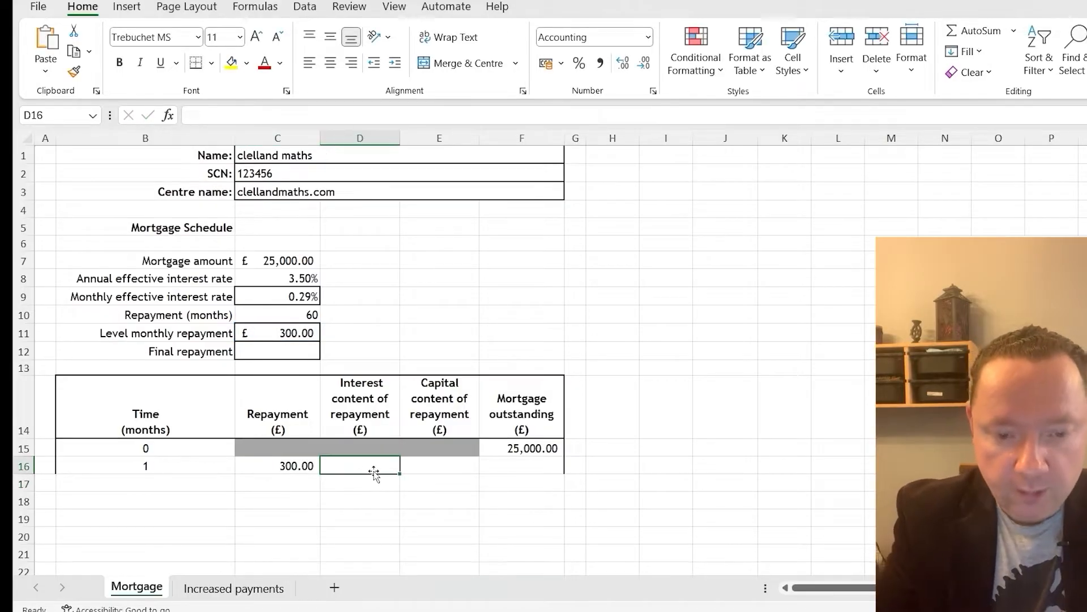
text(=round()
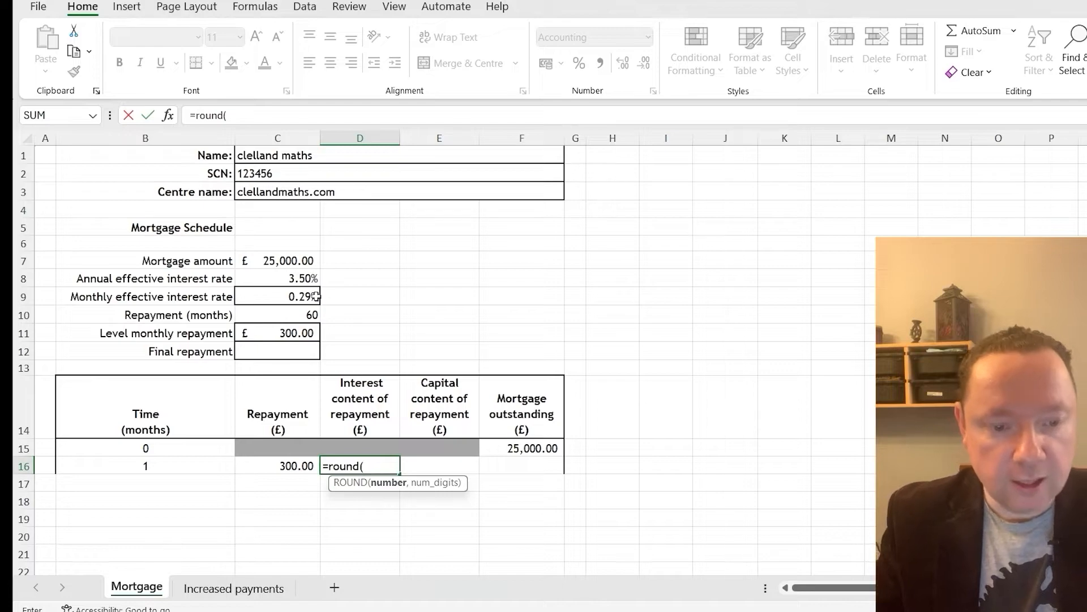
click(297, 296)
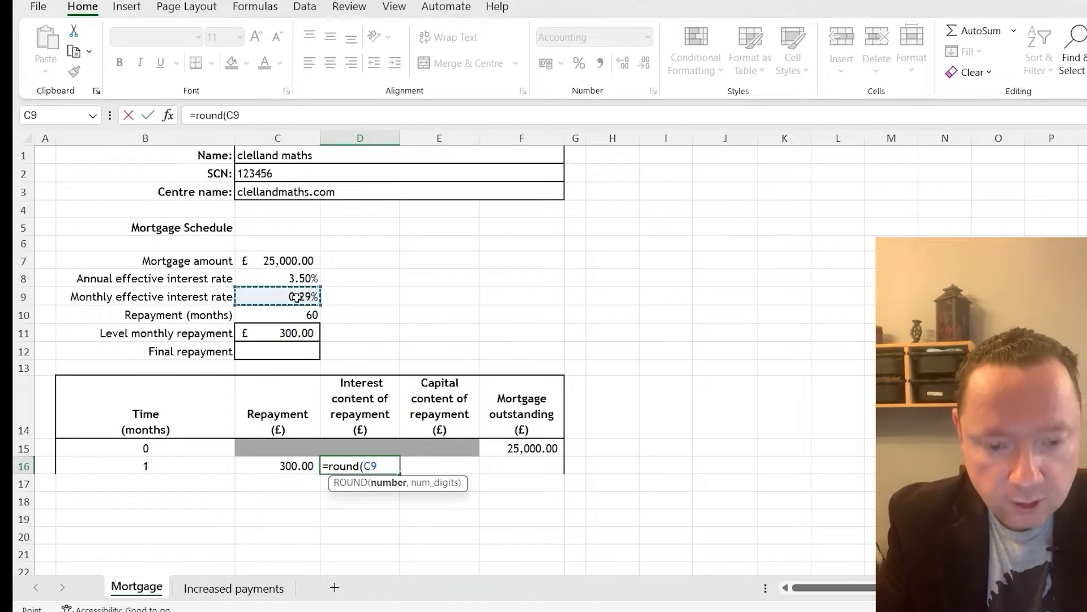
text(*)
click(535, 448)
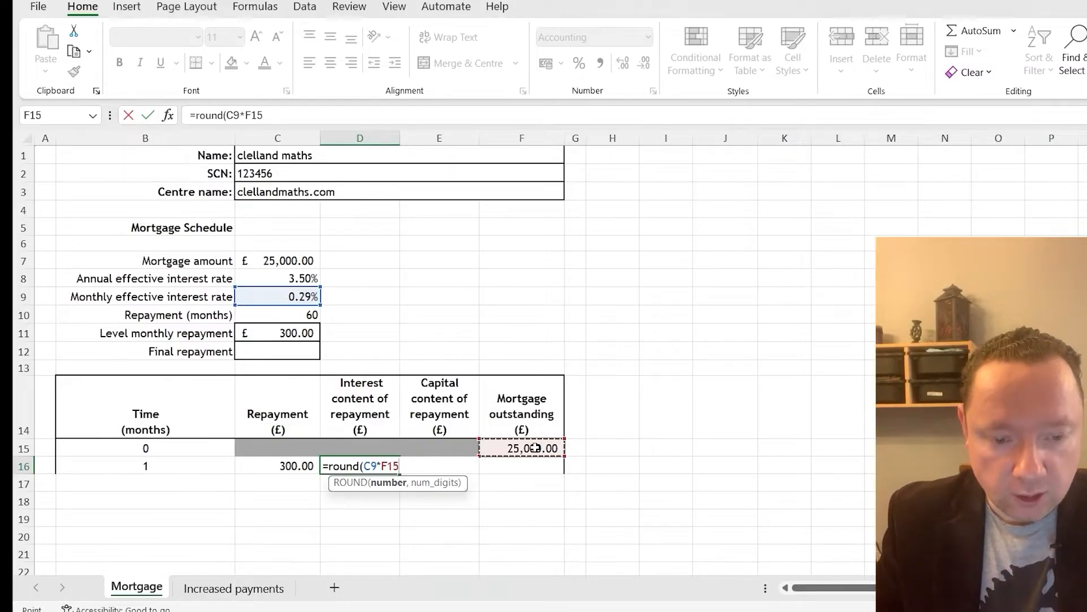
text(,2))
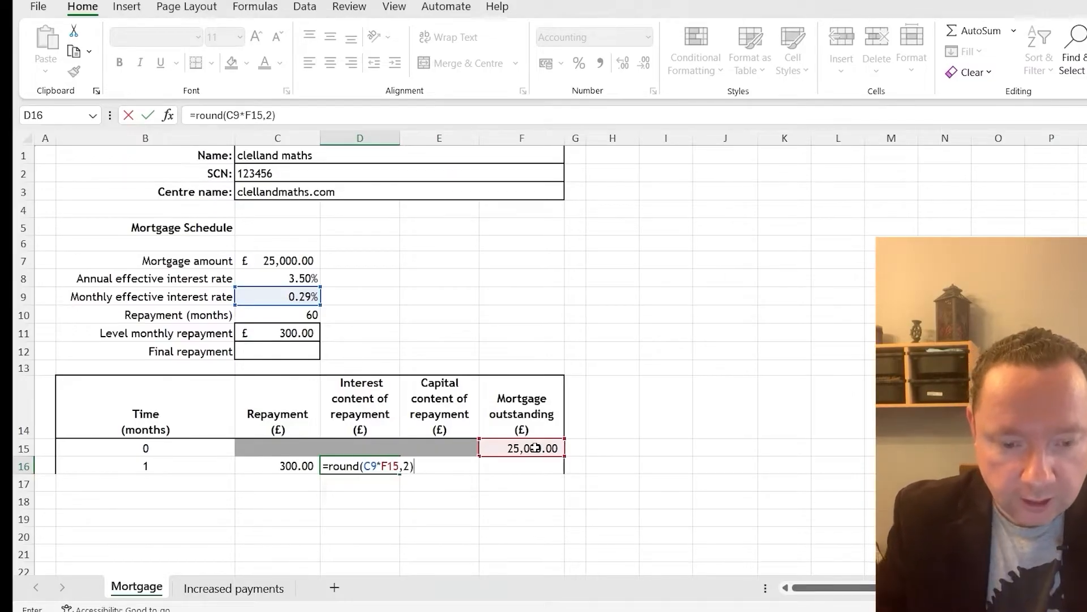
Make the monthly rate reference in the D16 formula absolute as $C$9 and enter the formula
click(362, 466)
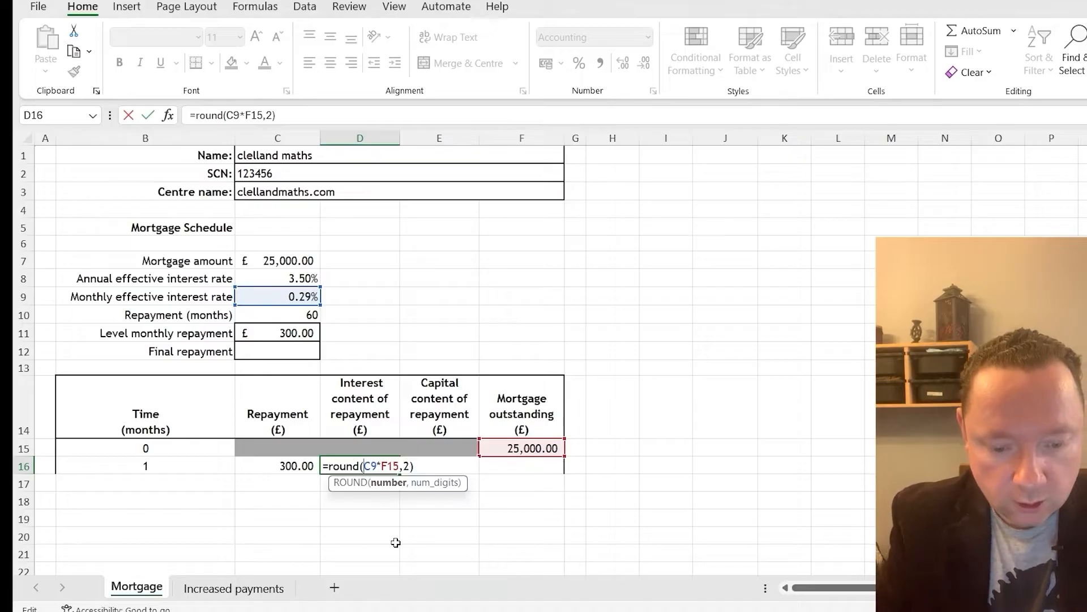
text(%)
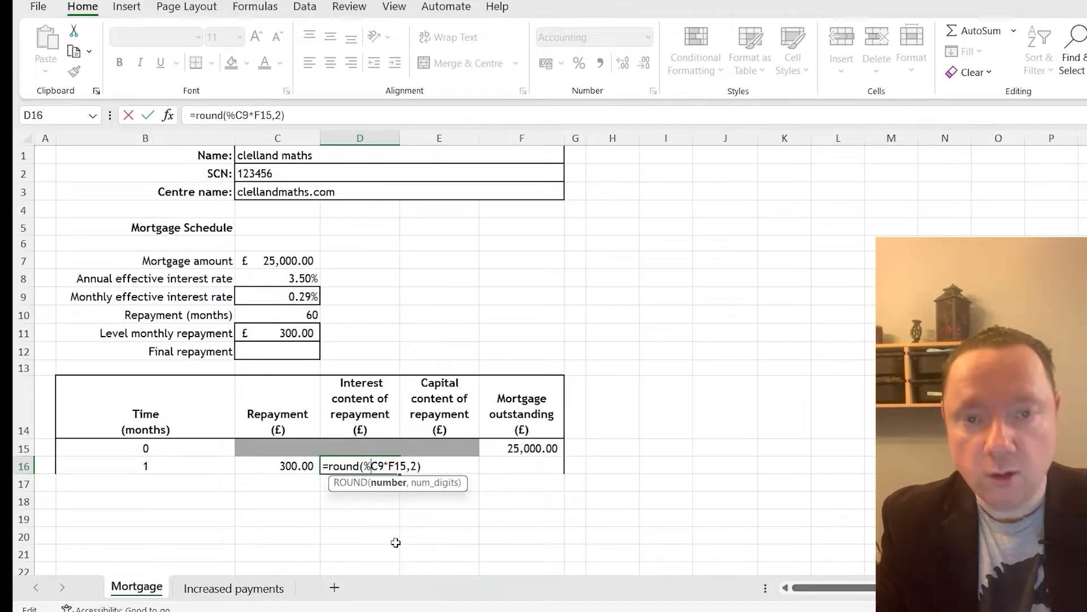
key(BackSpace)
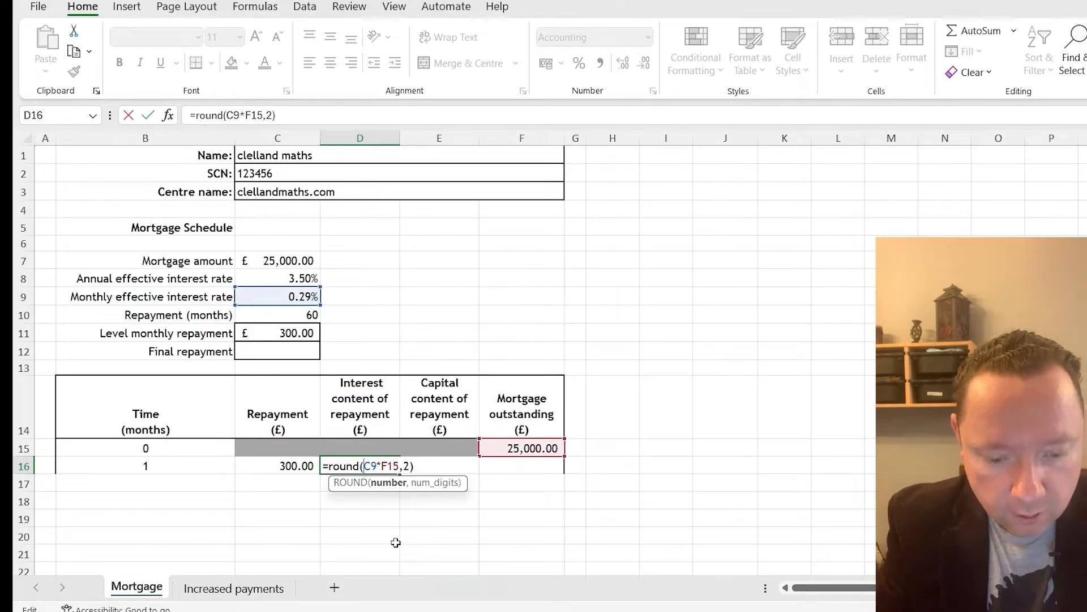
text($C)
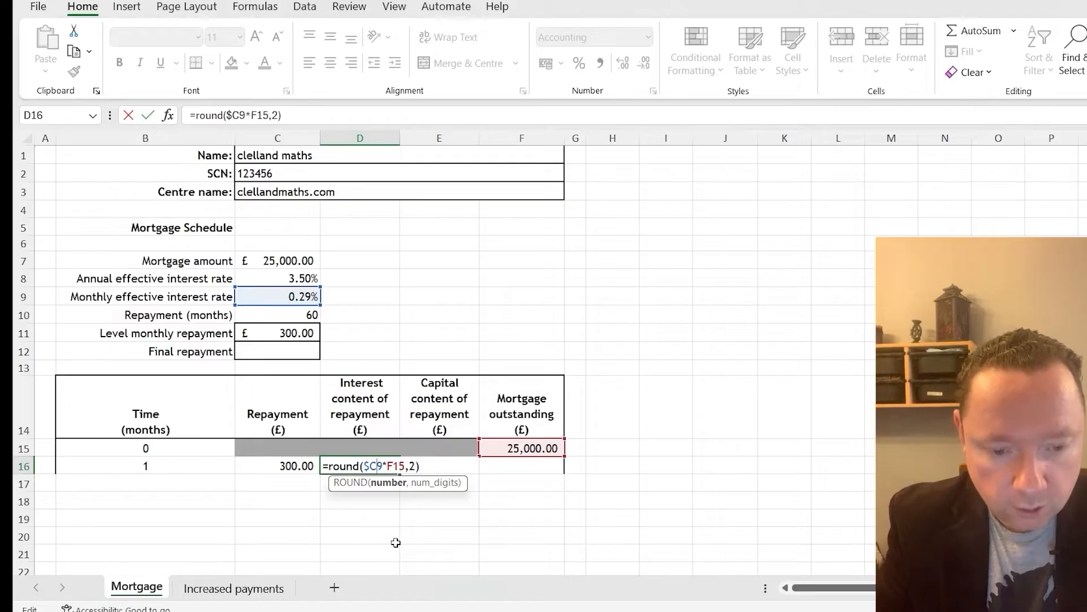
text($)
key(Return)
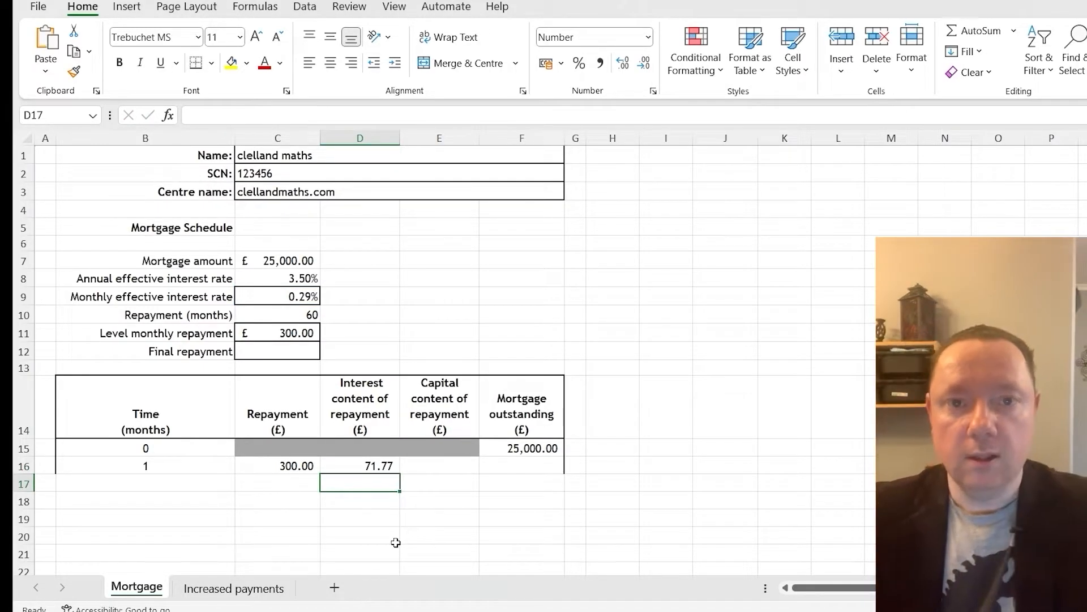
Calculate the month 1 capital content in E16 as repayment minus interest with =C16-D16
click(431, 468)
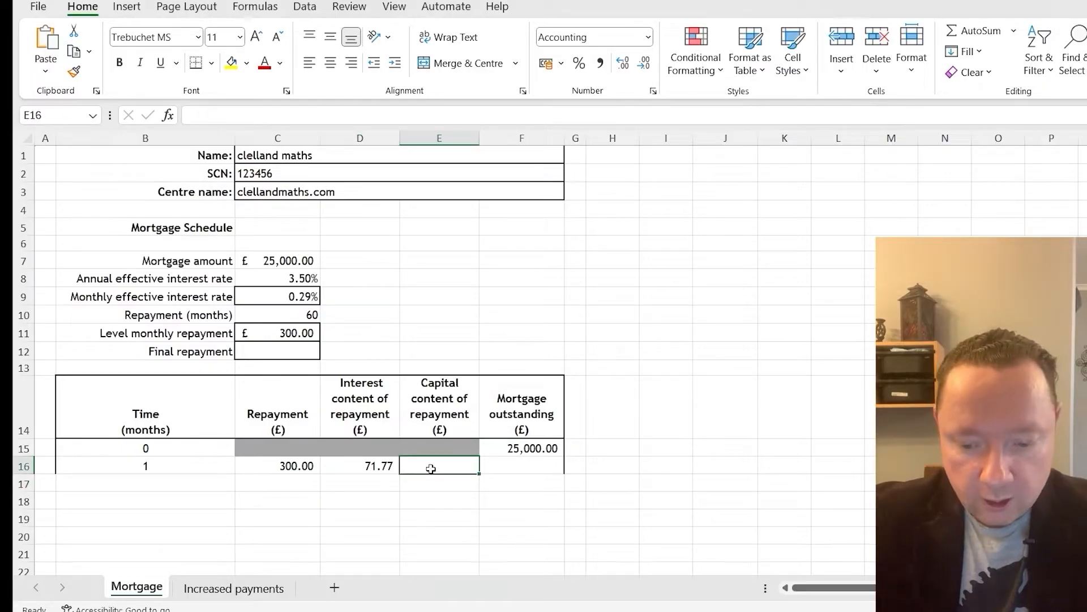
text(=)
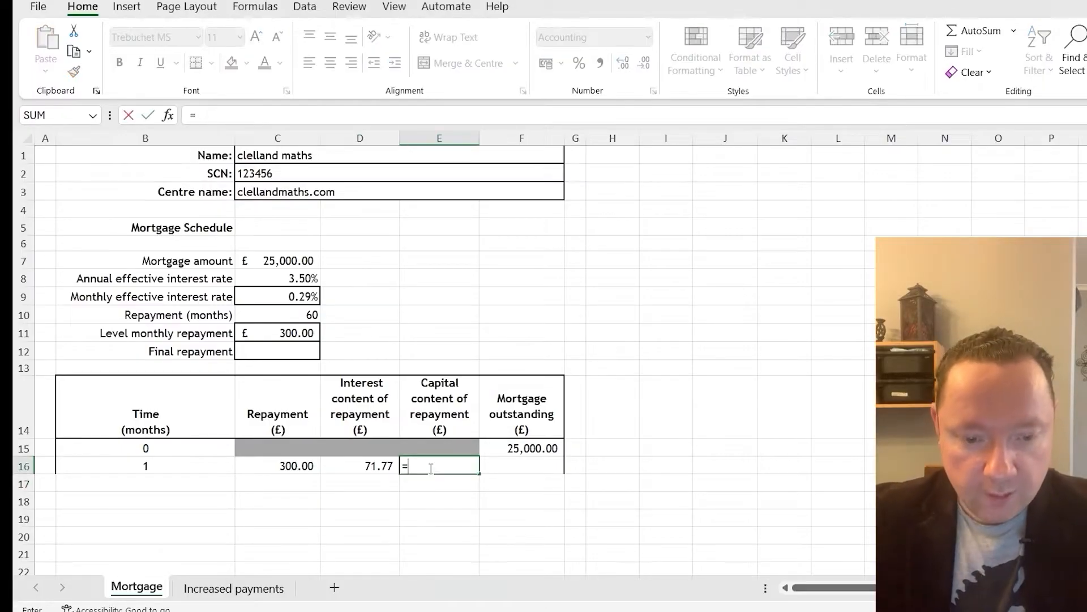
click(294, 462)
text(-)
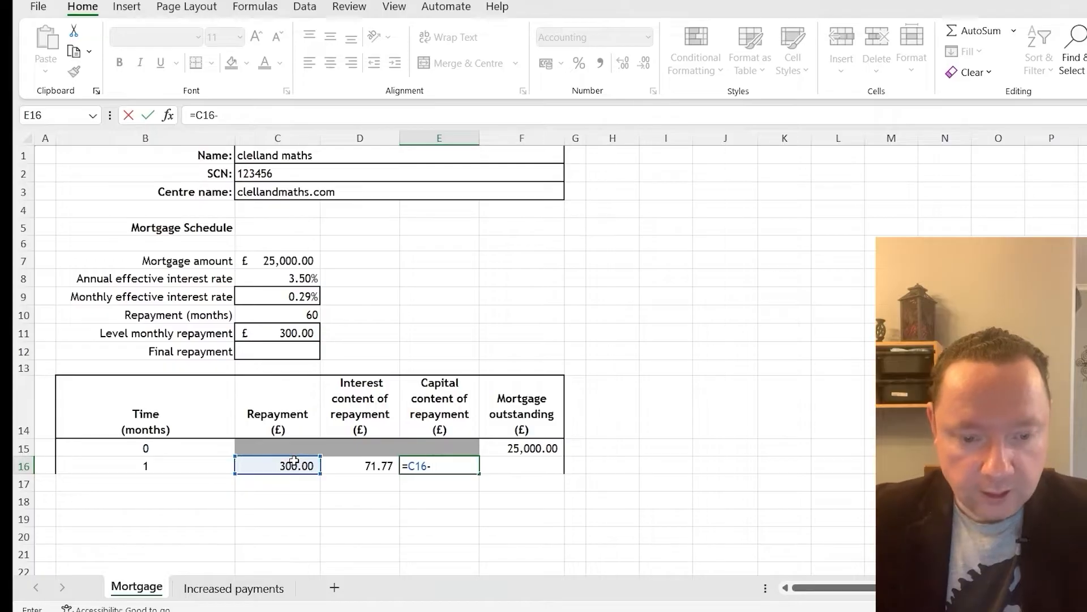
click(329, 465)
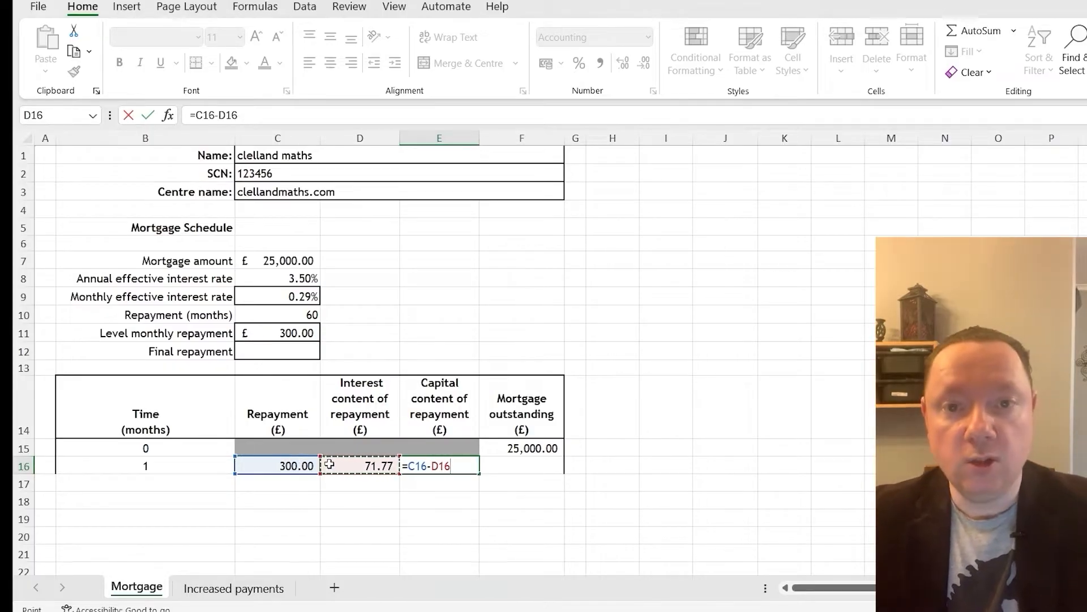
key(Return)
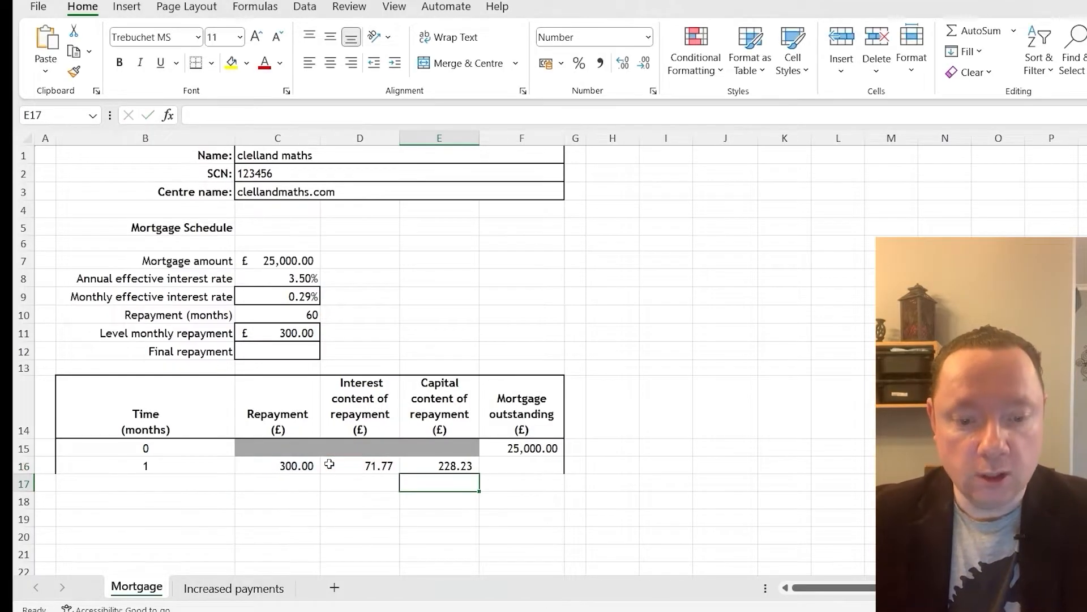
Calculate the month 1 mortgage outstanding in F16 as the previous balance minus the capital content with =F15-E16
click(515, 466)
text(=)
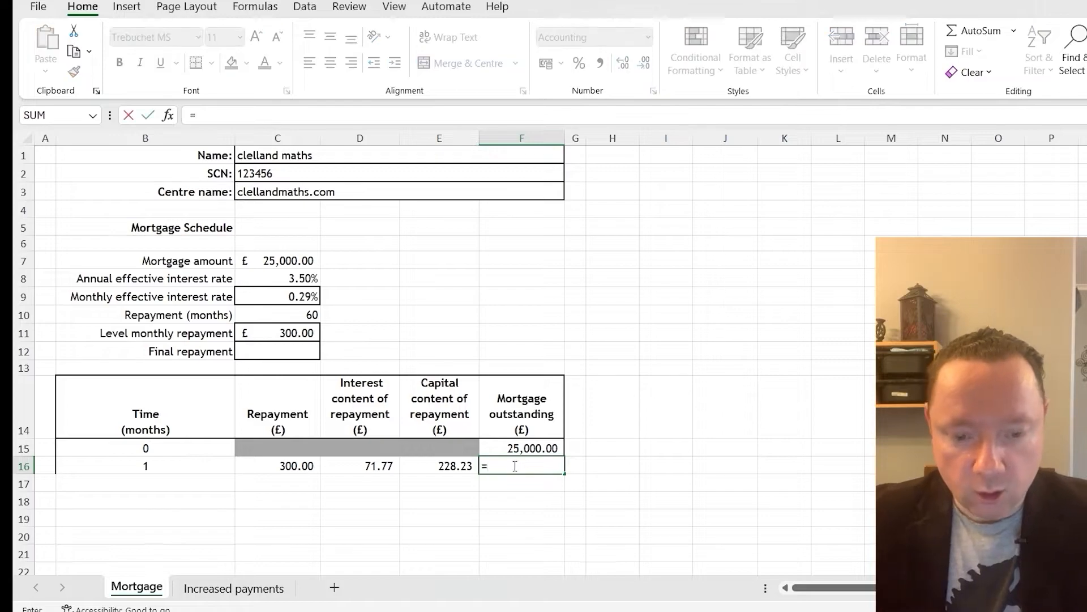
click(526, 449)
text(-)
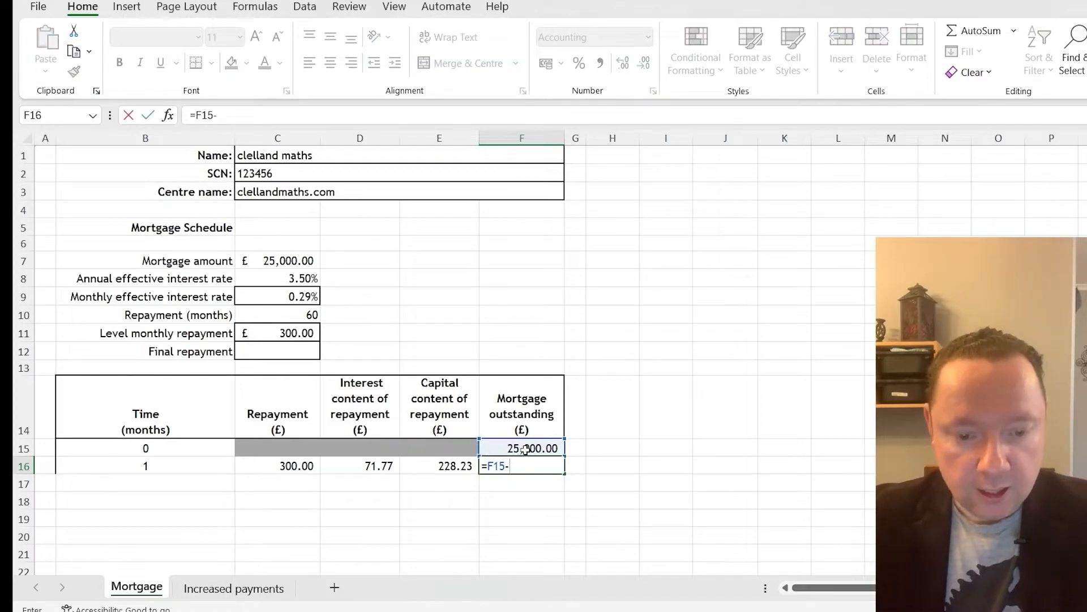
click(457, 465)
key(Return)
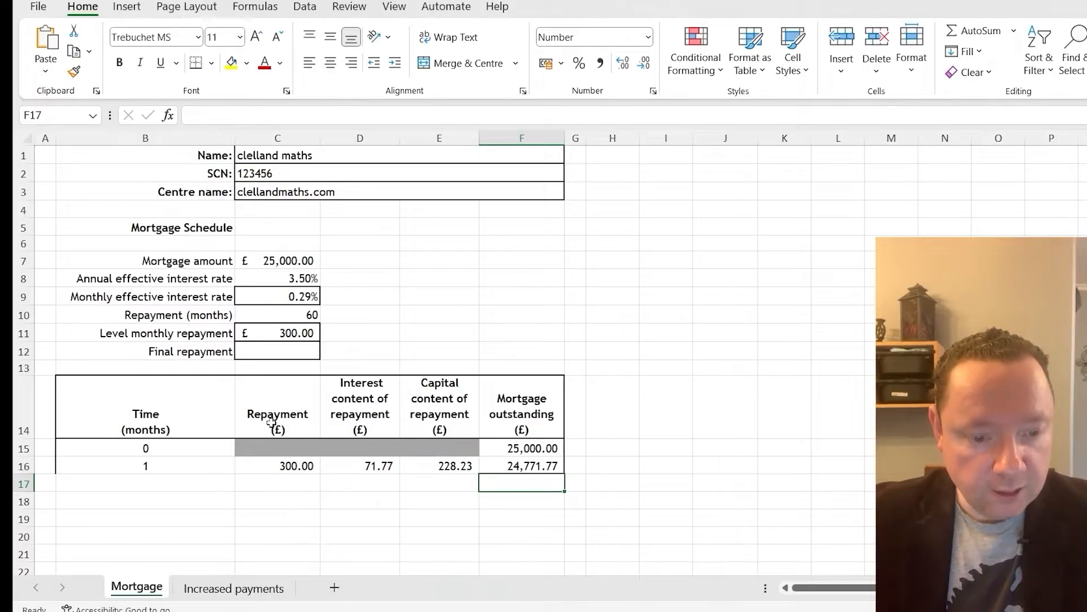
Fill the month 1 row B16:F16 down to row 75 so the schedule runs to month 60
drag(174, 469, 571, 559)
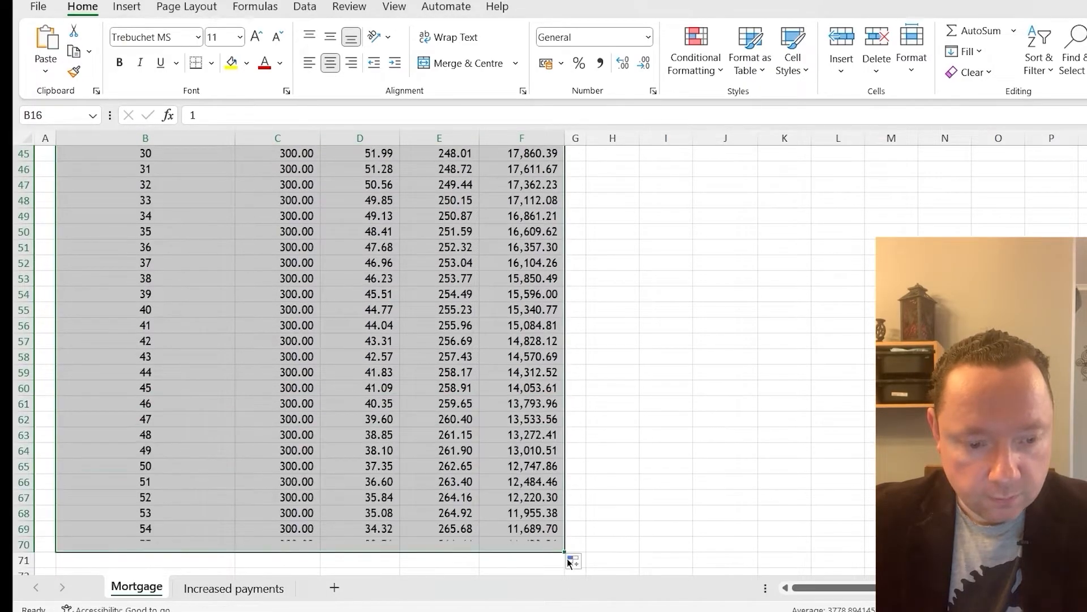
scroll(569, 560, down, 2)
drag(565, 457, 566, 533)
click(666, 481)
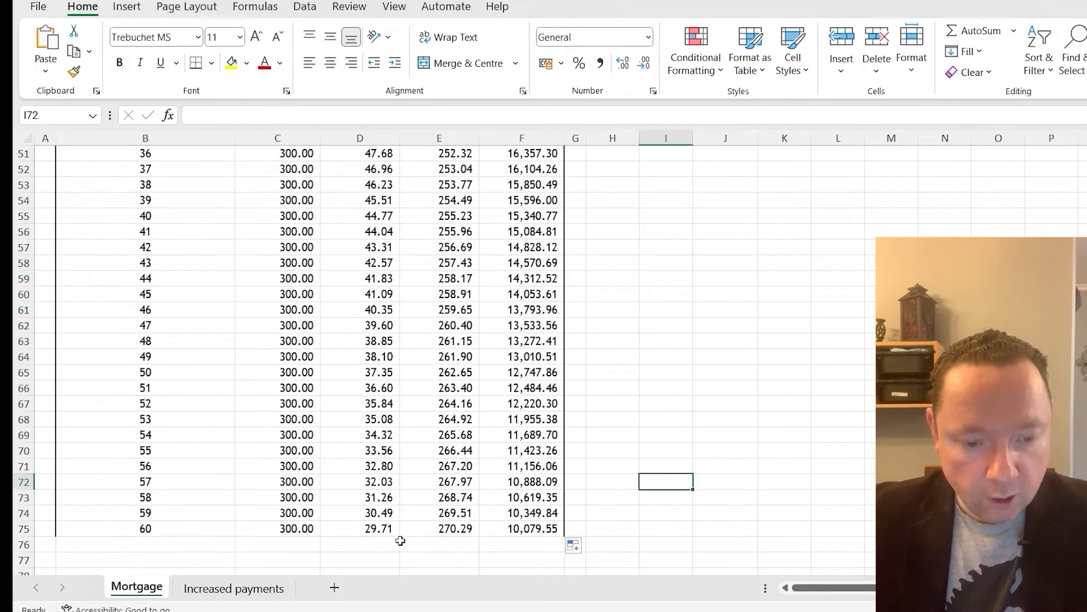
Run Goal Seek to bring the month 60 mortgage outstanding in F75 to 0 by changing the level monthly repayment C11, and accept the solution
scroll(401, 541, up, 12)
scroll(401, 541, up, 4)
scroll(400, 541, down, 20)
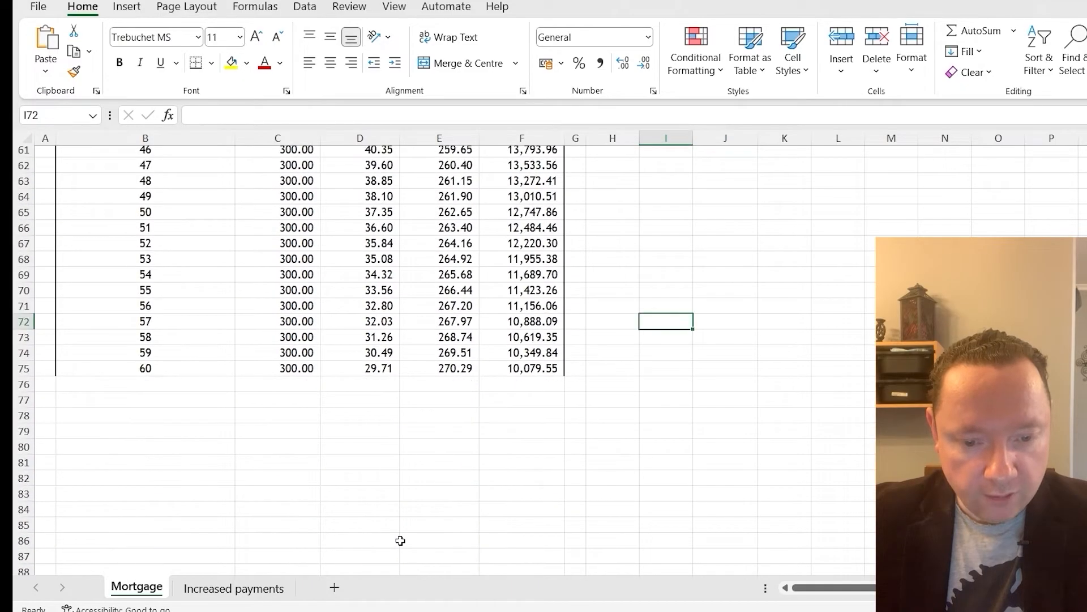
click(516, 373)
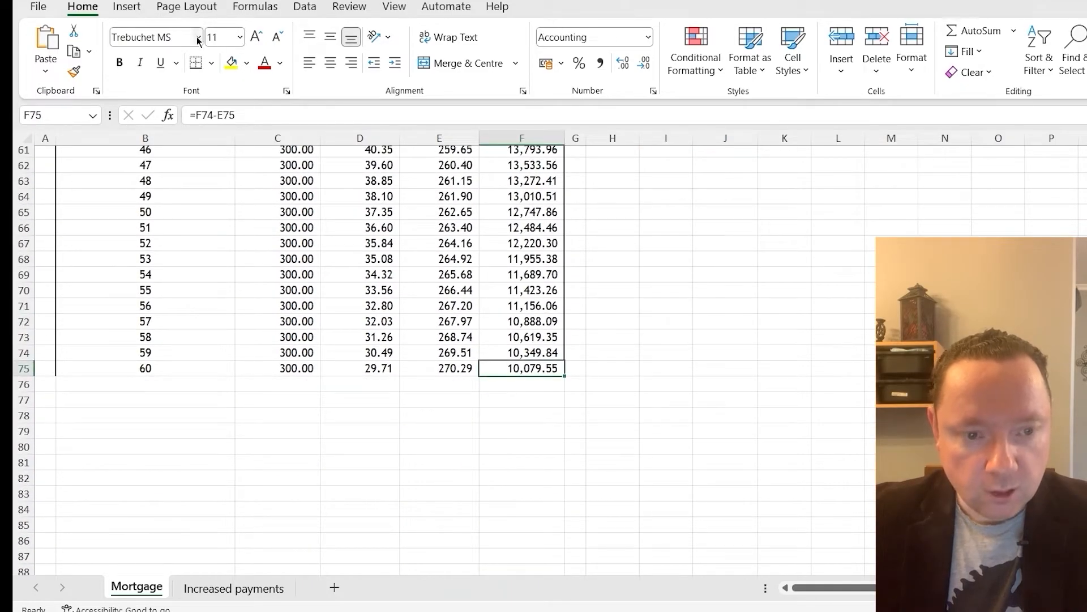
click(305, 6)
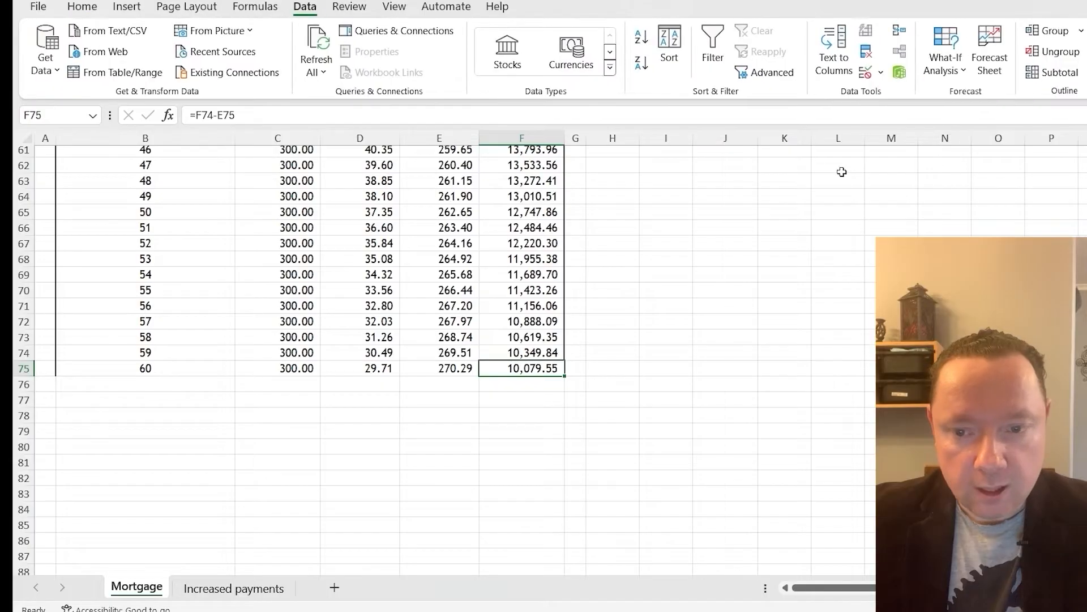
click(941, 65)
click(977, 119)
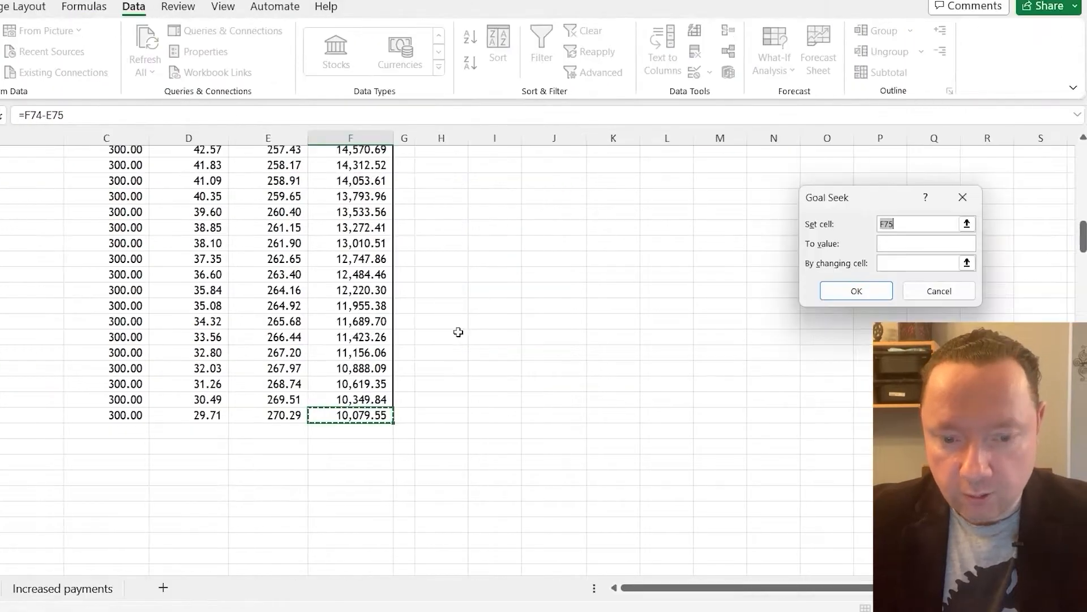
scroll(517, 381, up, 20)
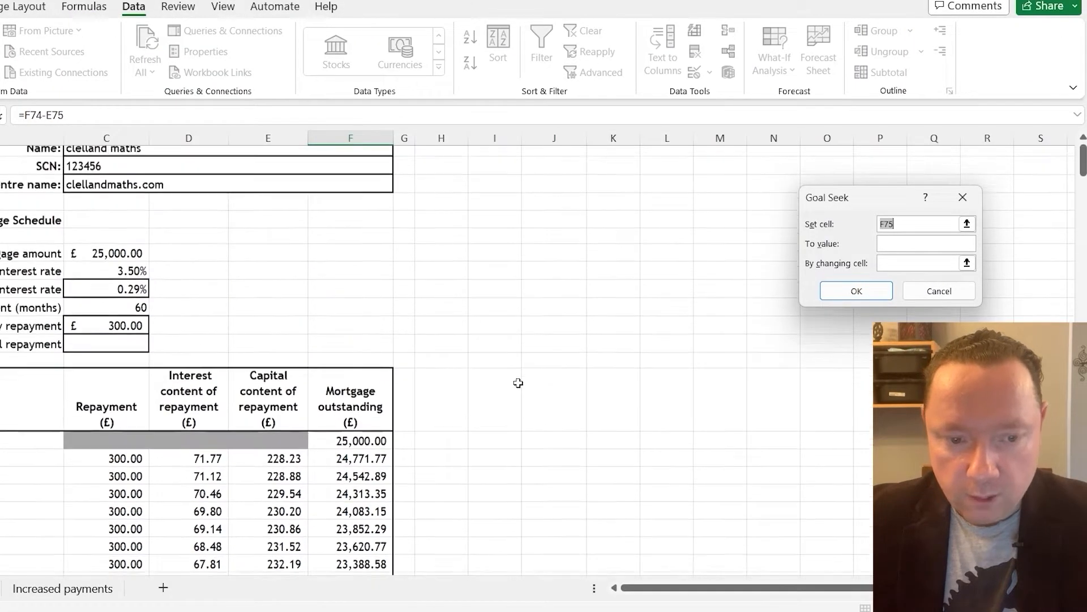
click(905, 244)
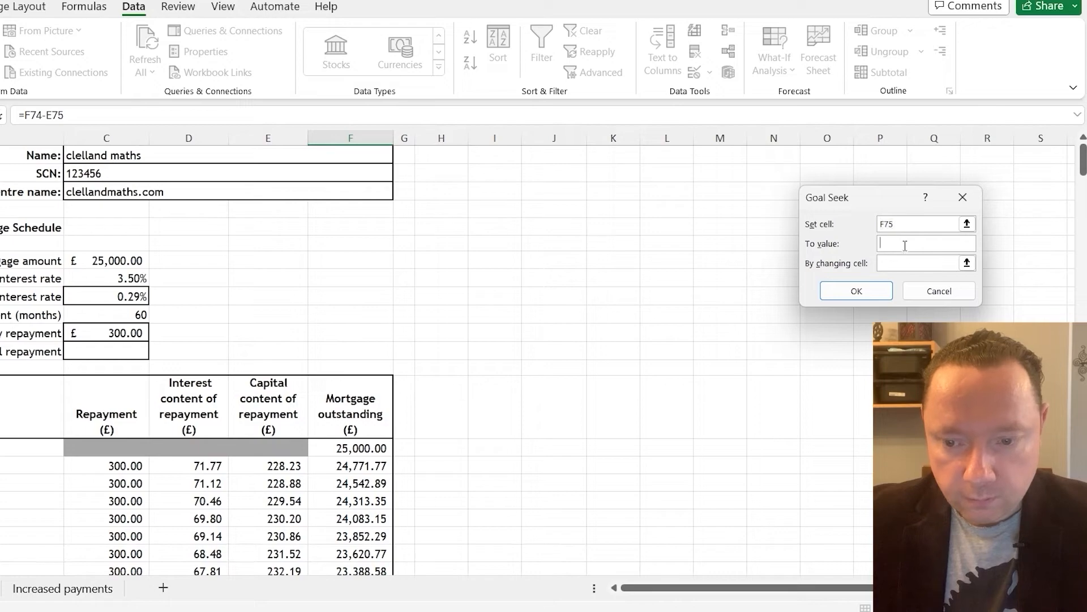
text(0)
click(906, 264)
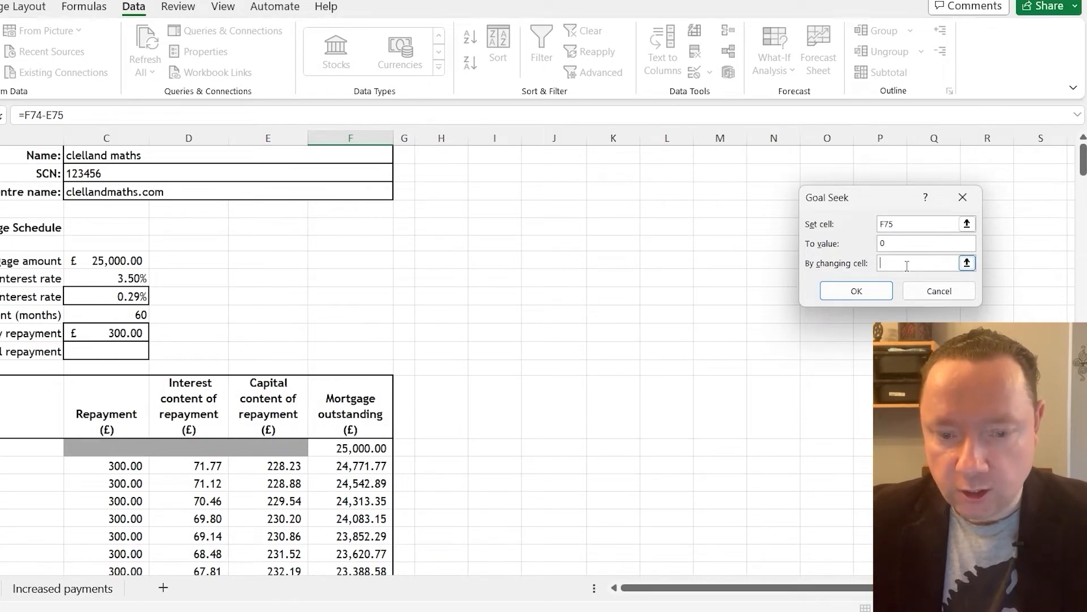
click(121, 334)
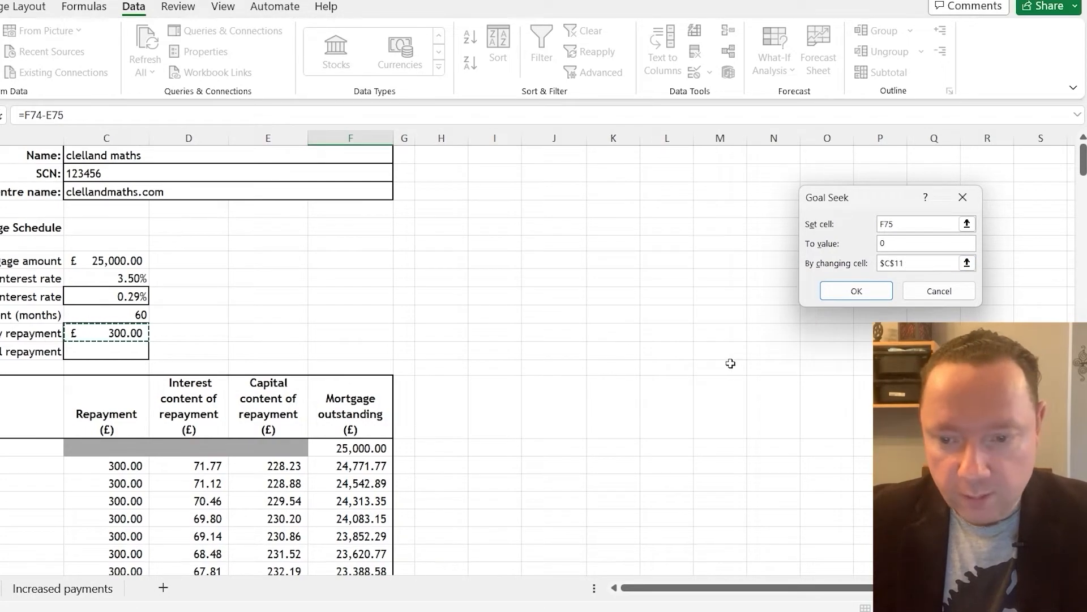
click(864, 290)
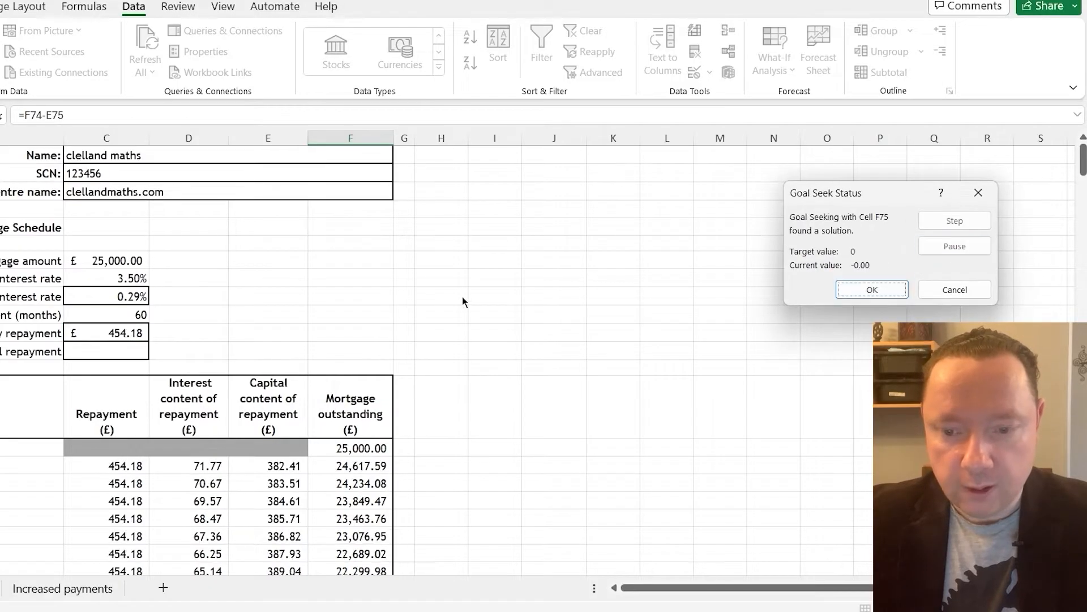
click(888, 284)
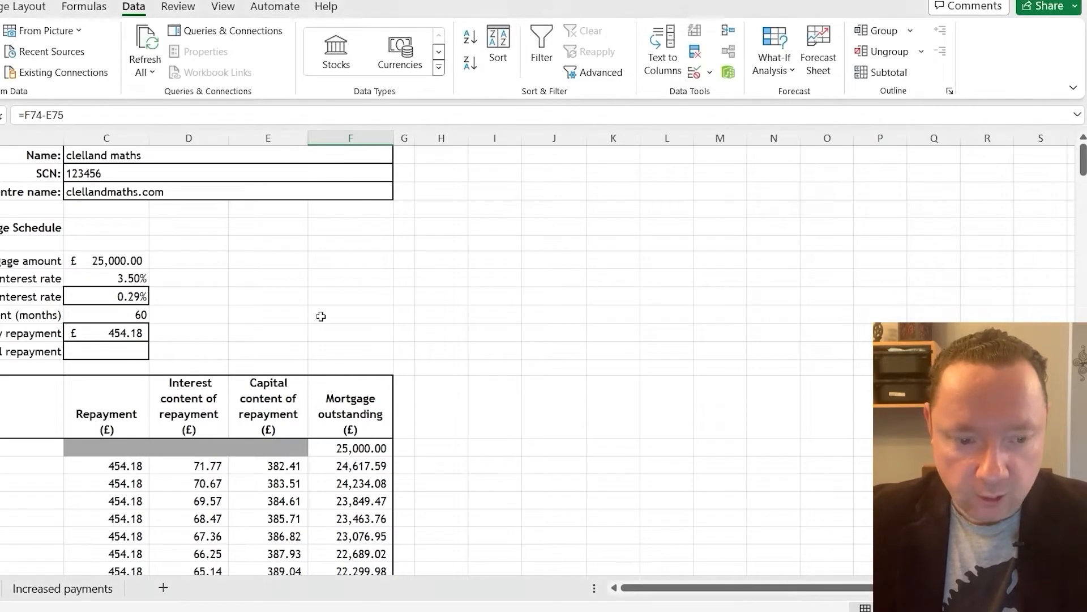
Round the level monthly repayment in C11 to two decimal places by setting it to 454.18
scroll(396, 320, down, 12)
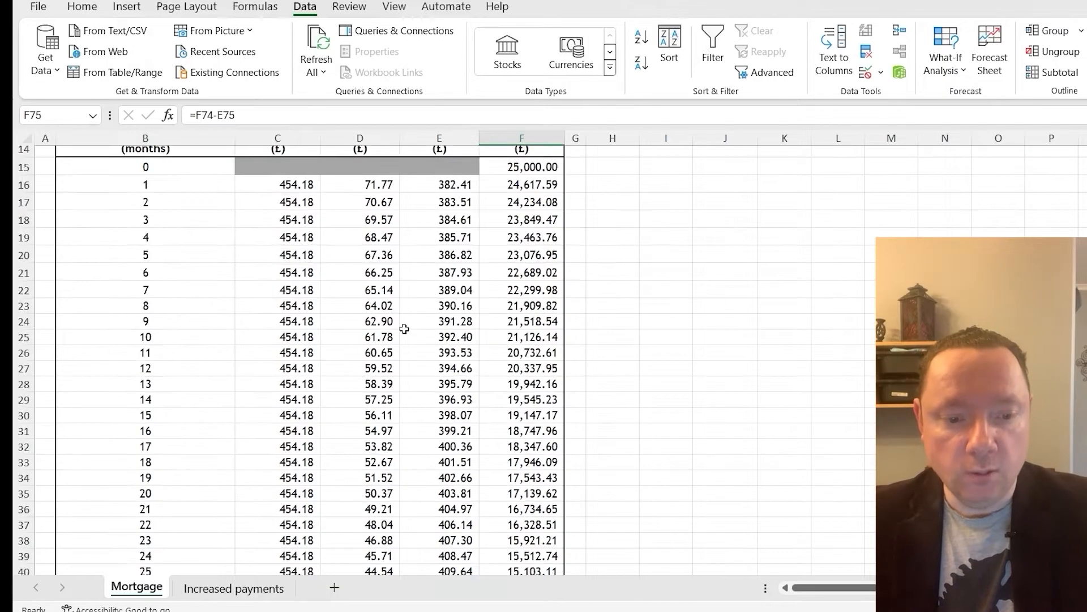
scroll(402, 324, down, 6)
scroll(402, 323, up, 18)
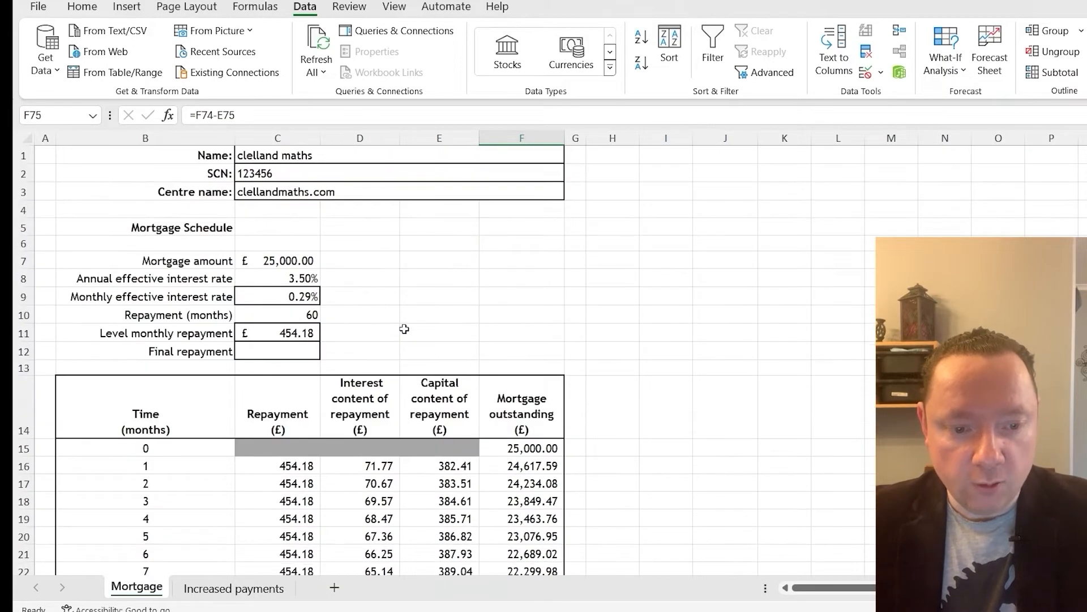
click(303, 333)
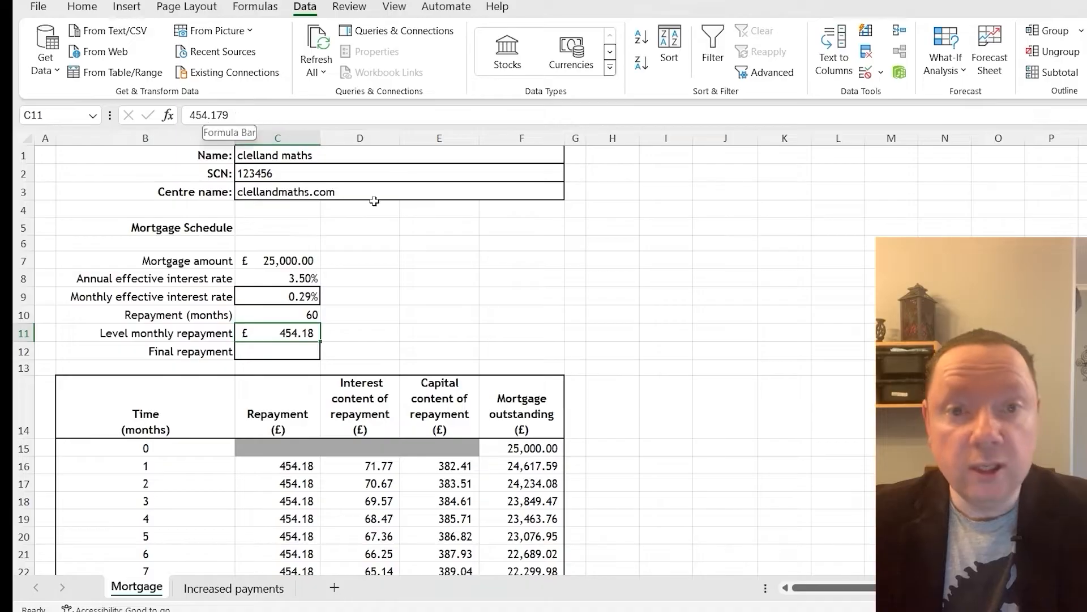
click(243, 115)
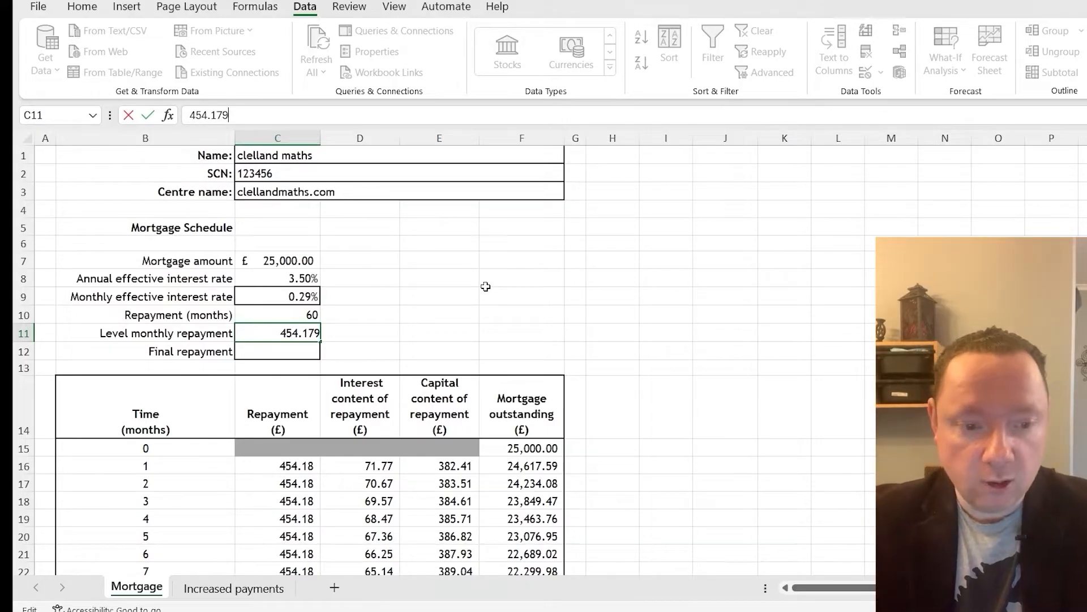
key(BackSpace)
key(BackSpace)
text(8)
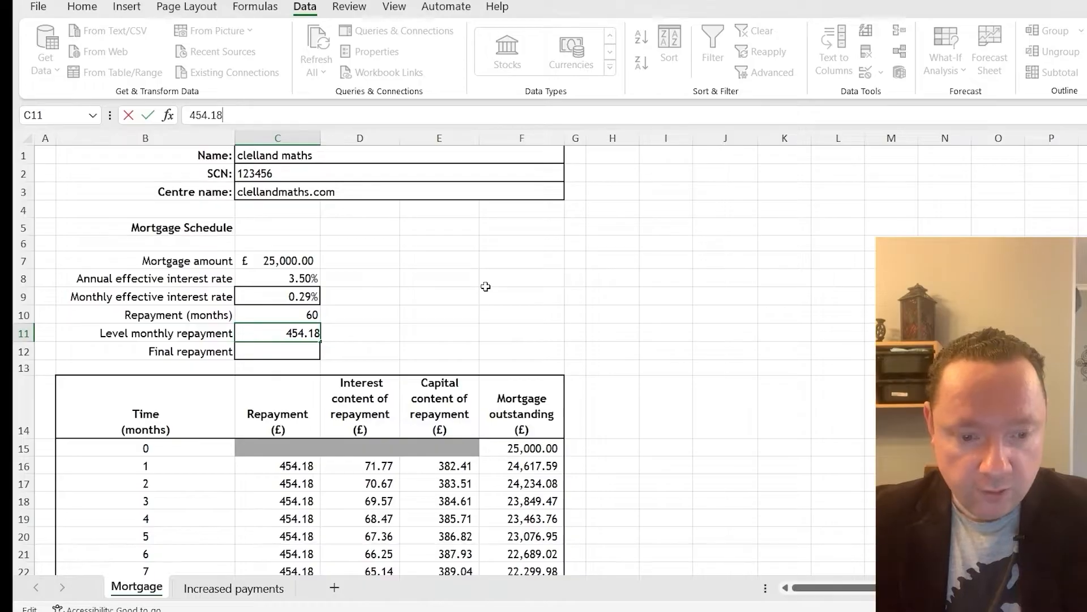
key(Return)
Adjust the month 60 repayment in C75 to =$C$11-0.06 to clear the outstanding balance
scroll(485, 286, down, 19)
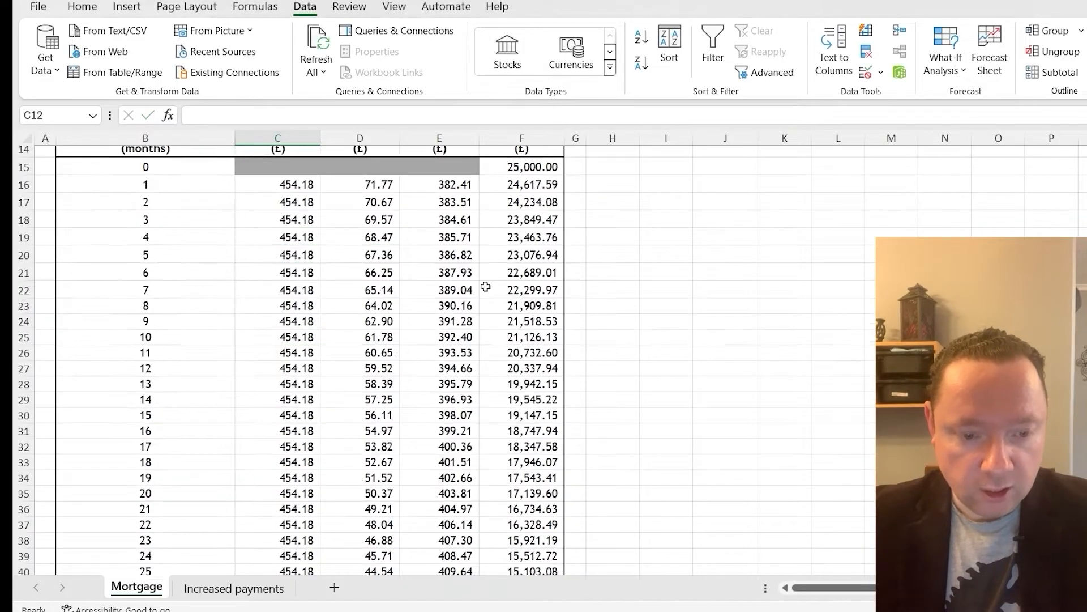
click(294, 413)
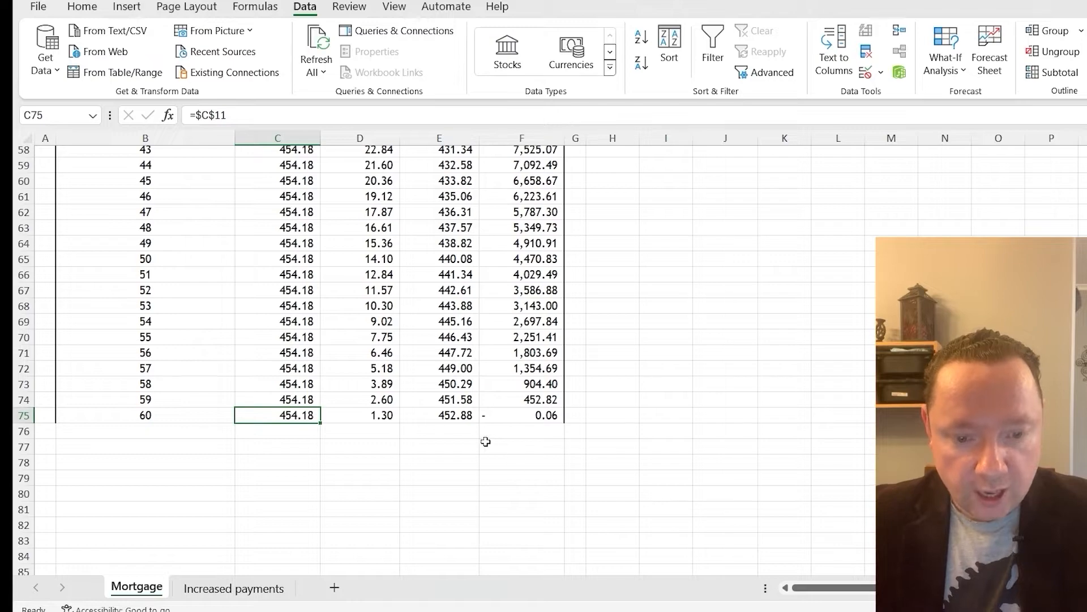
click(545, 423)
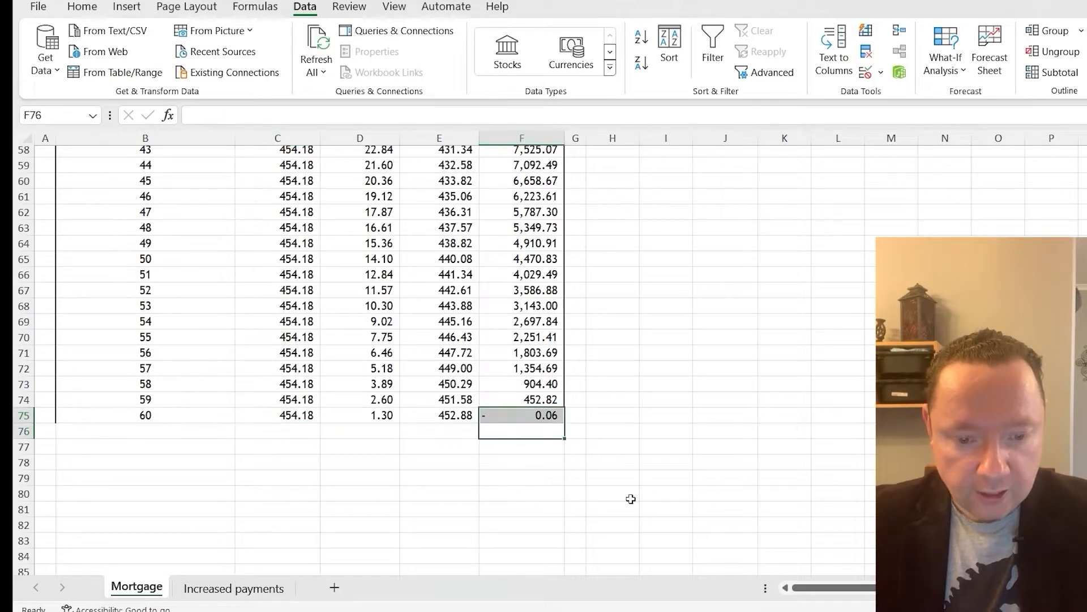
click(579, 475)
click(283, 418)
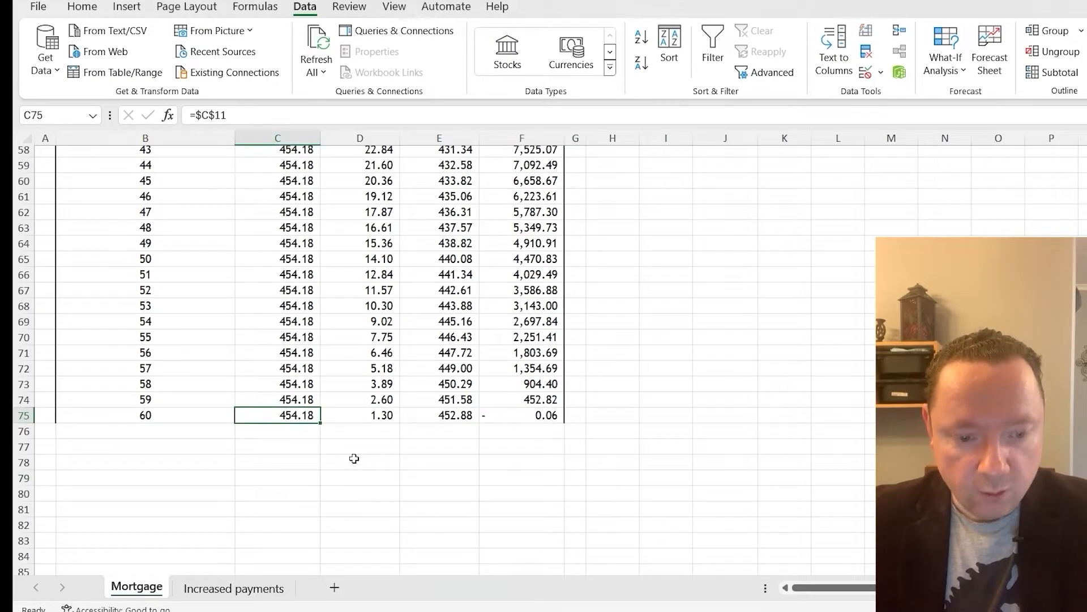
click(264, 119)
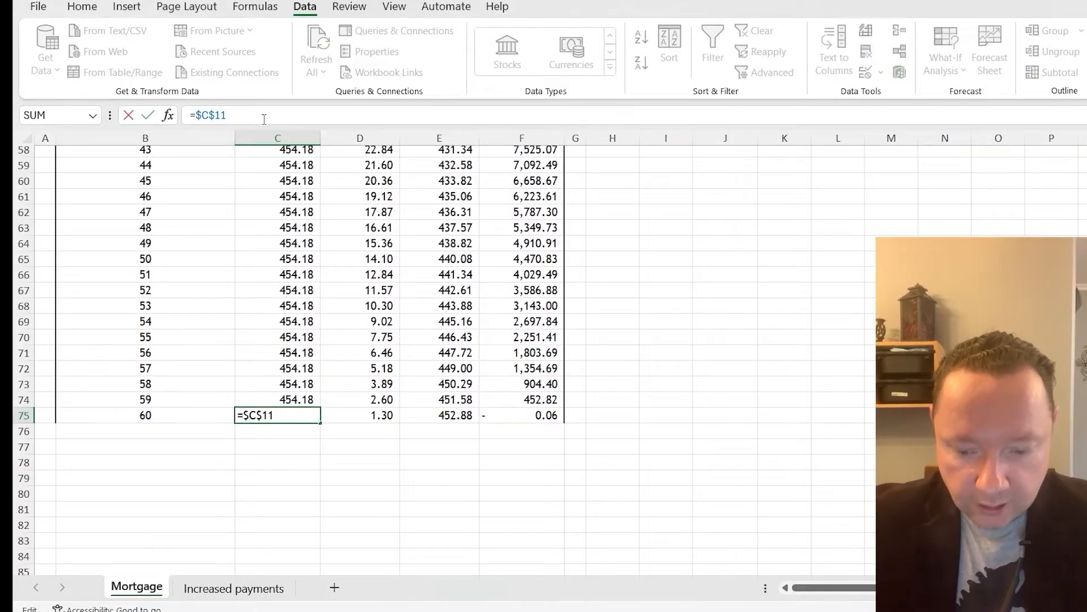
text(-)
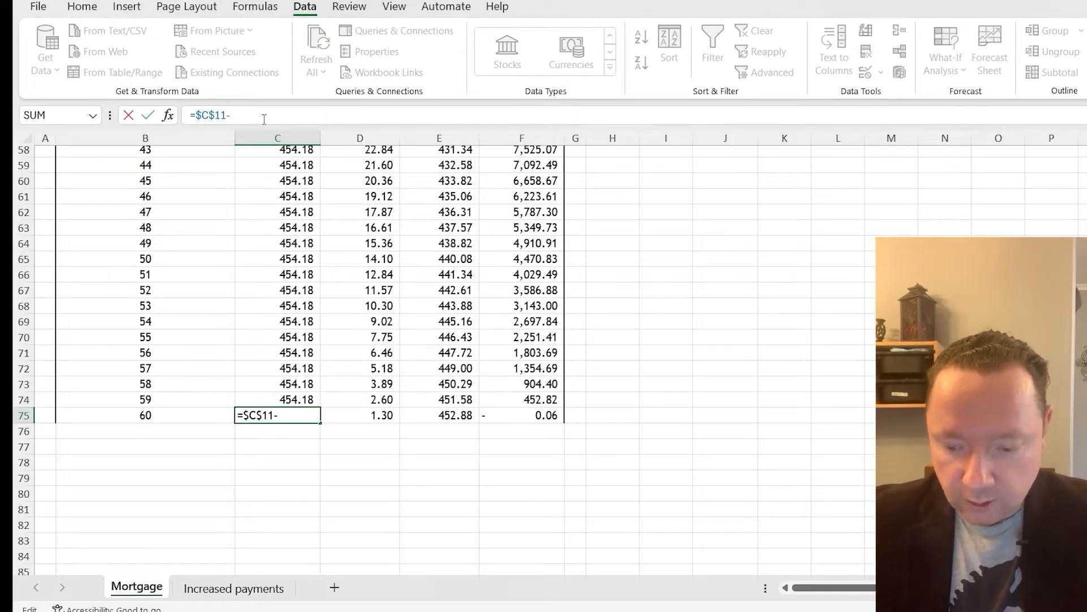
text(0.06)
key(Return)
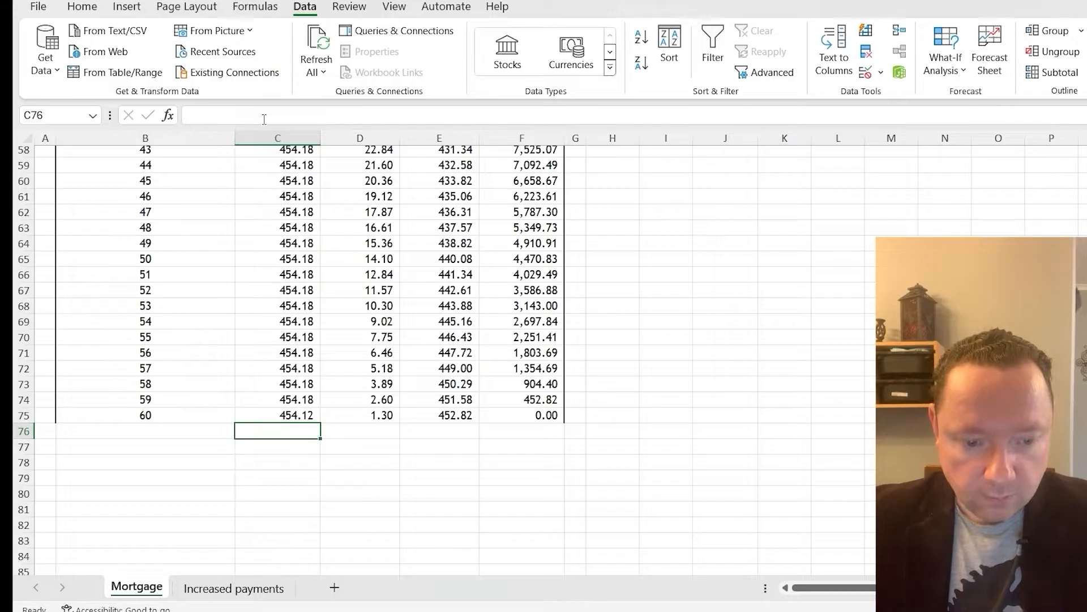
Check the month 60 repayment and balance, and enter 454.12 as the final repayment in C12
click(284, 416)
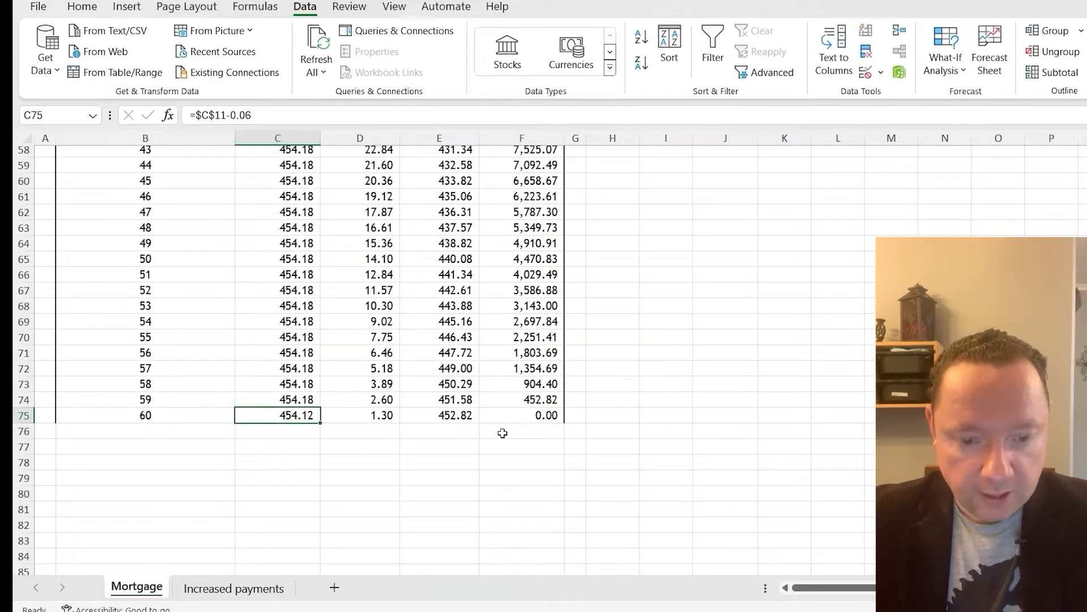
click(513, 417)
click(308, 413)
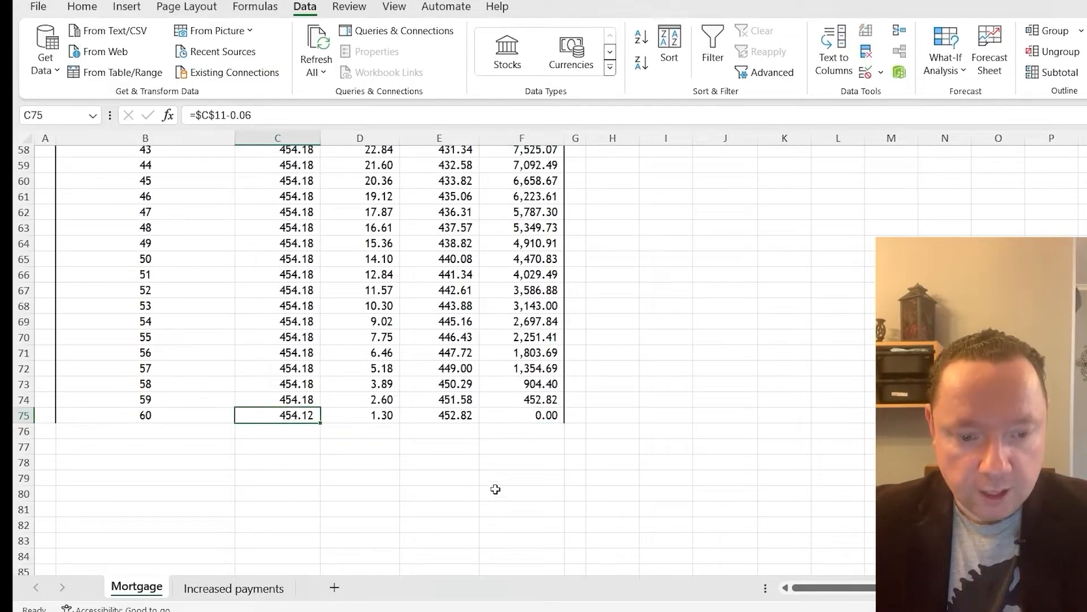
scroll(389, 444, up, 17)
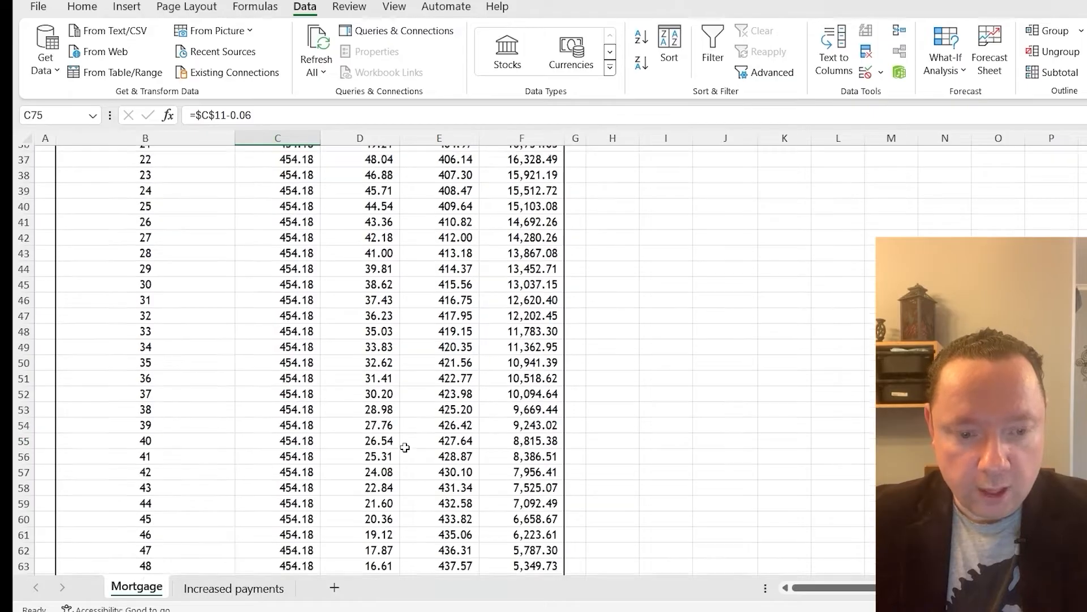
click(286, 262)
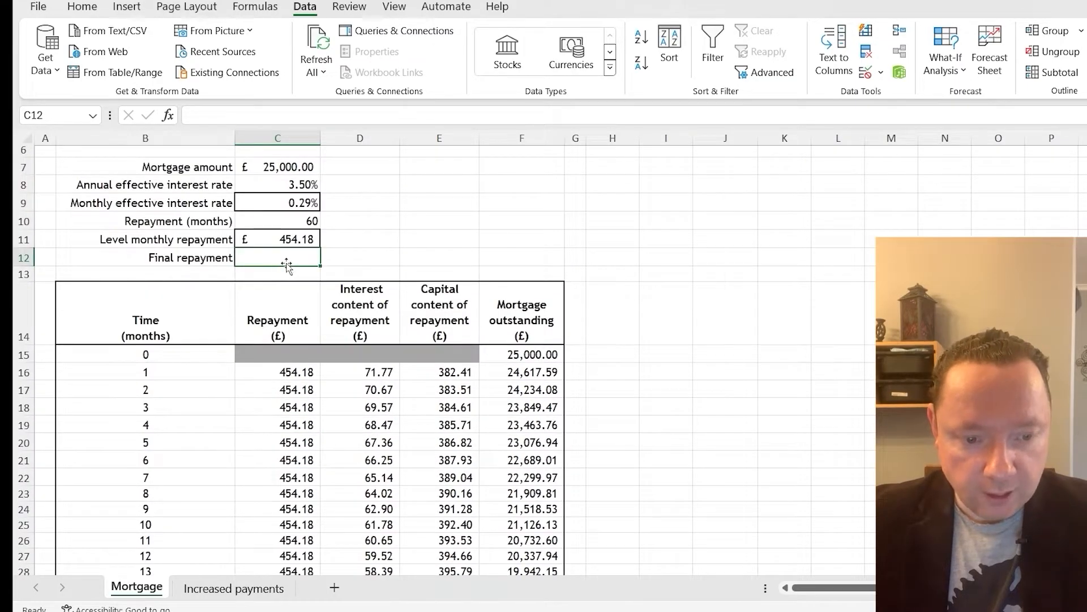
text(454.12)
key(Return)
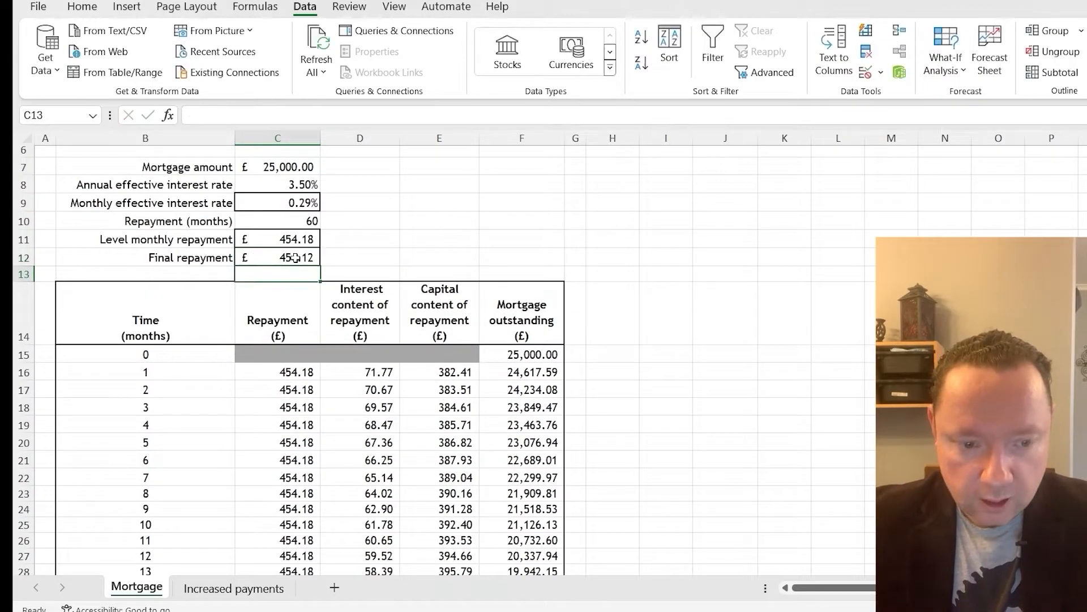
scroll(591, 385, down, 2)
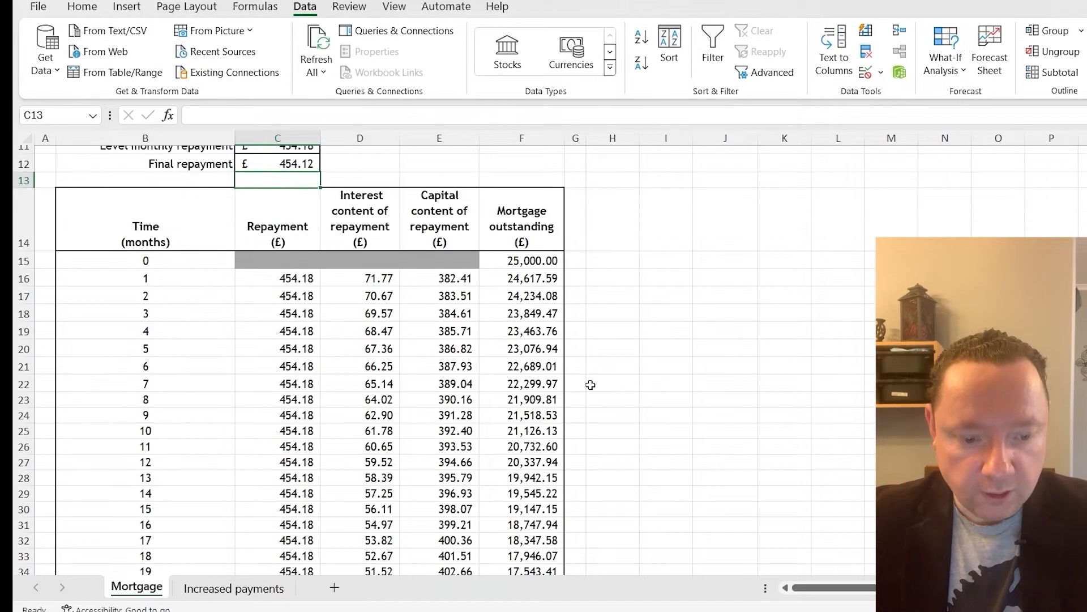
Switch to the question paper PDF in the browser and read the insurance options and question 9 part (b)(i)
click(632, 611)
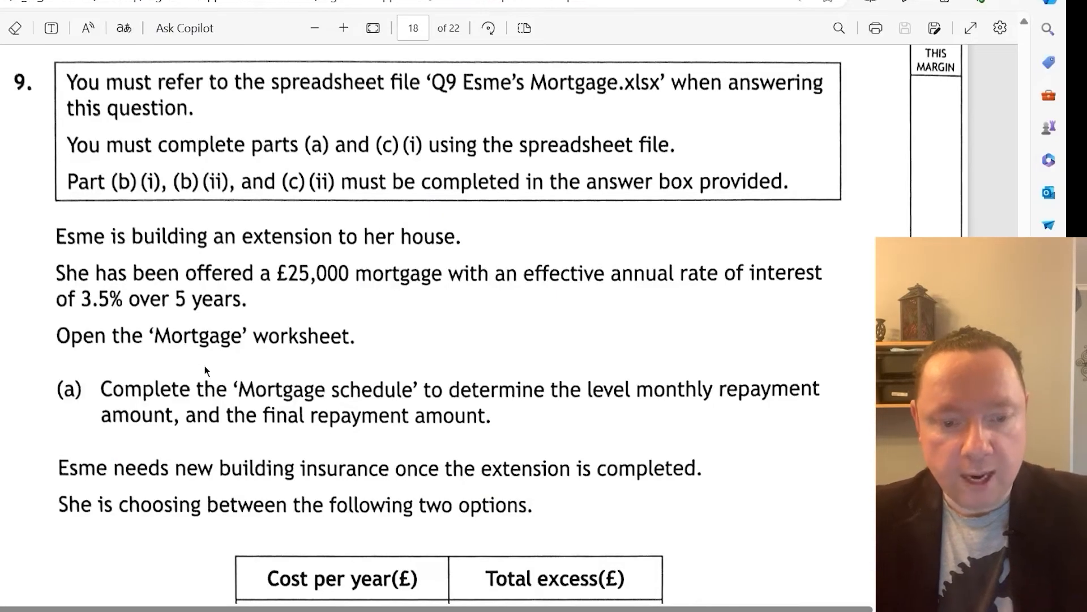
scroll(131, 398, down, 3)
scroll(131, 403, down, 2)
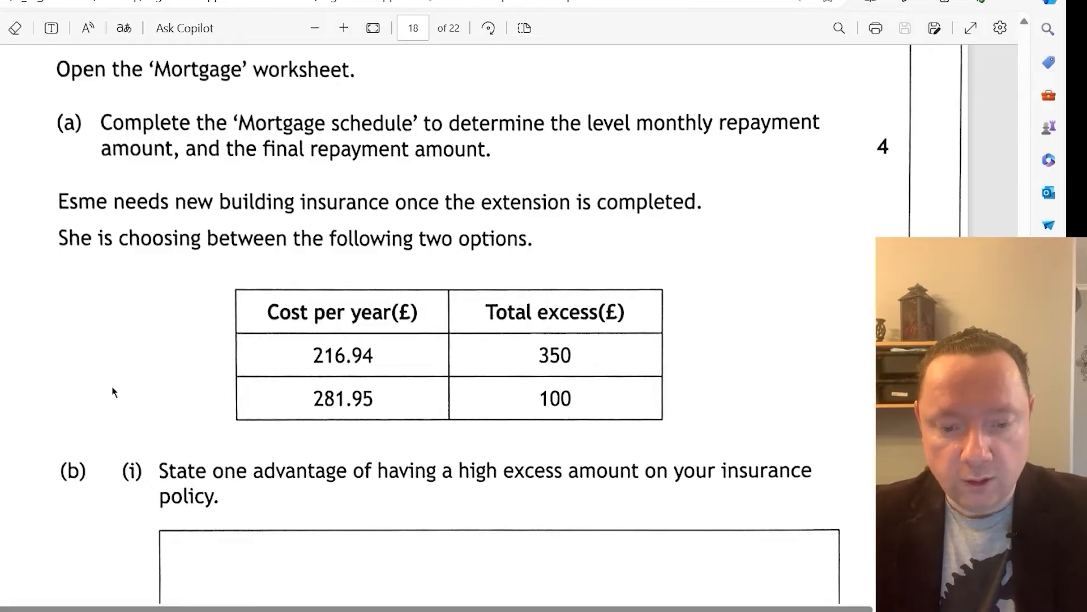
scroll(70, 379, down, 5)
scroll(70, 379, up, 2)
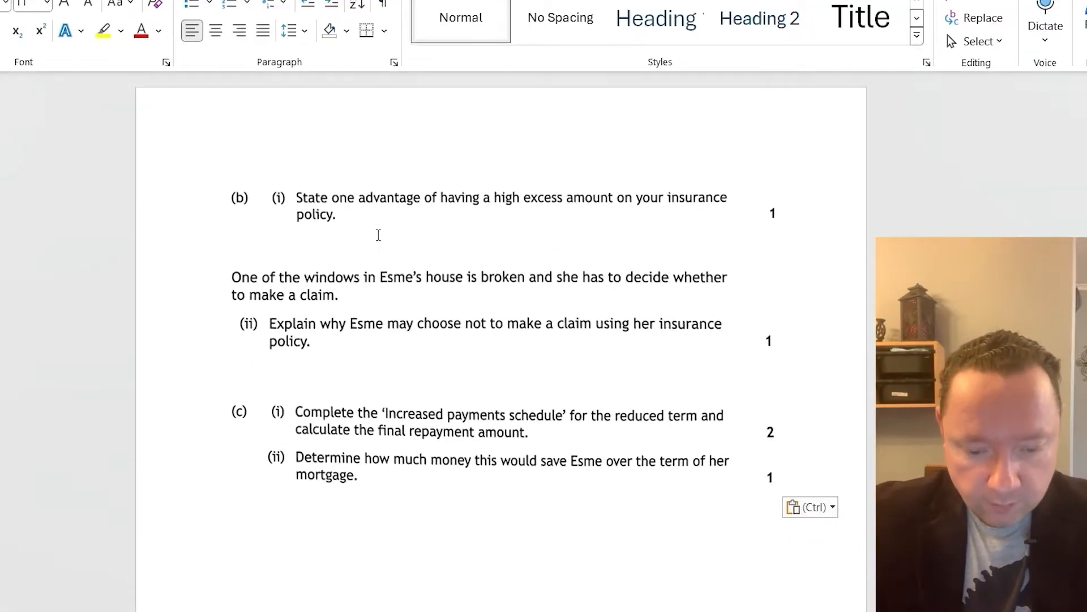
Answer part (b)(i) with "Higher excess gives a smaller cost per year.", adding blank lines beneath it
text(Higher ex)
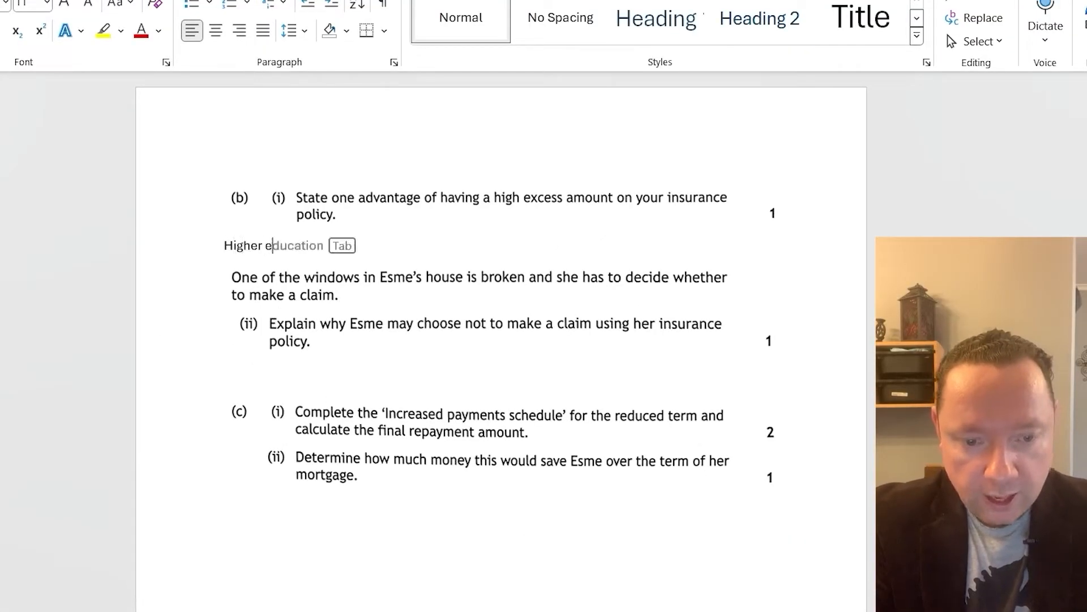
key(Return)
key(Return)
key(Return)
key(Return)
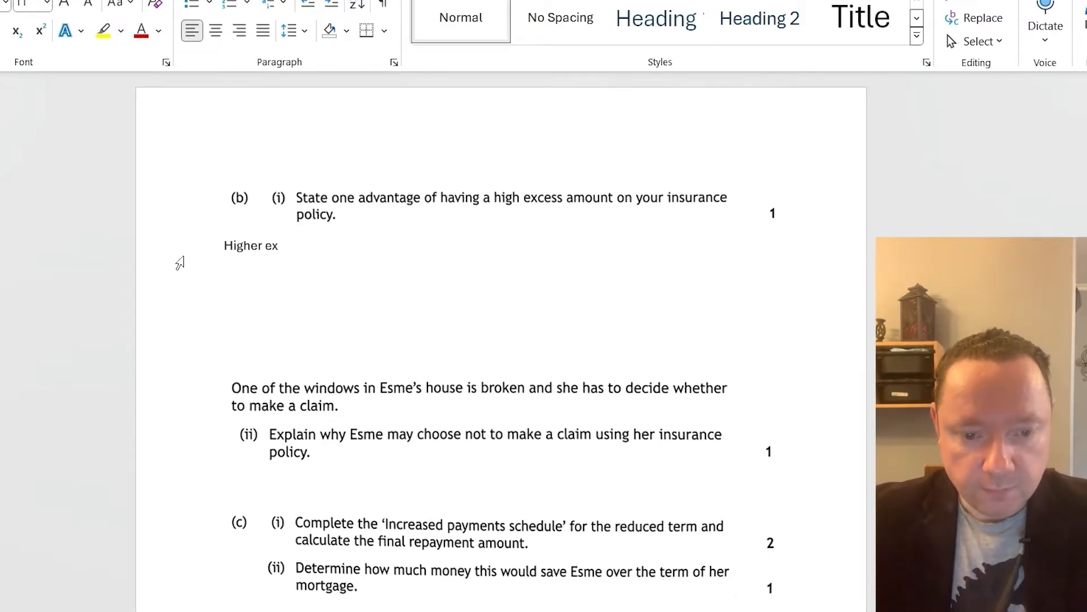
click(312, 249)
text(cess give)
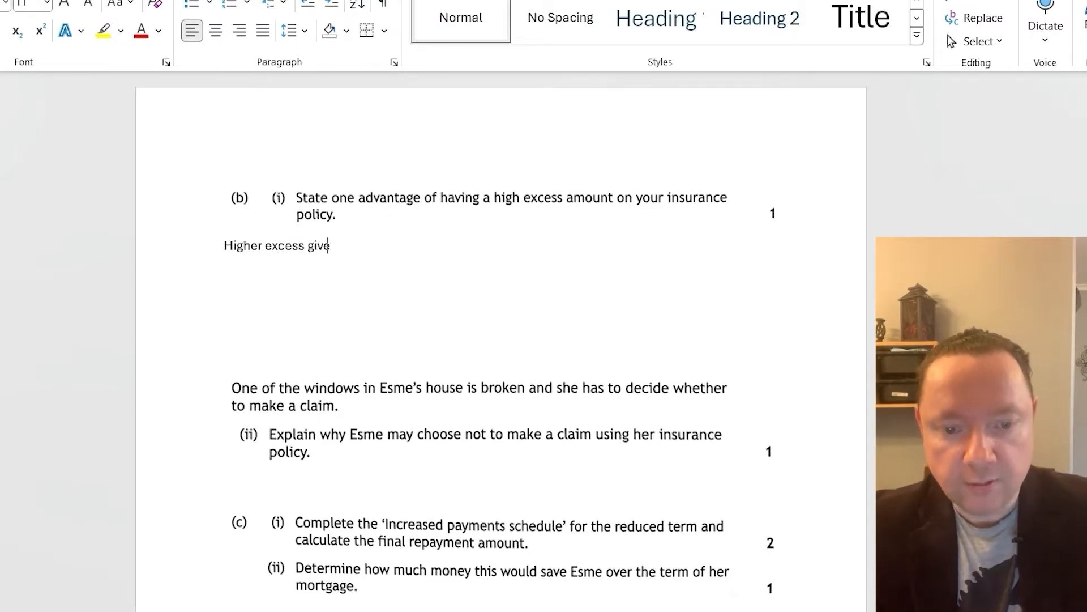
text(s a )
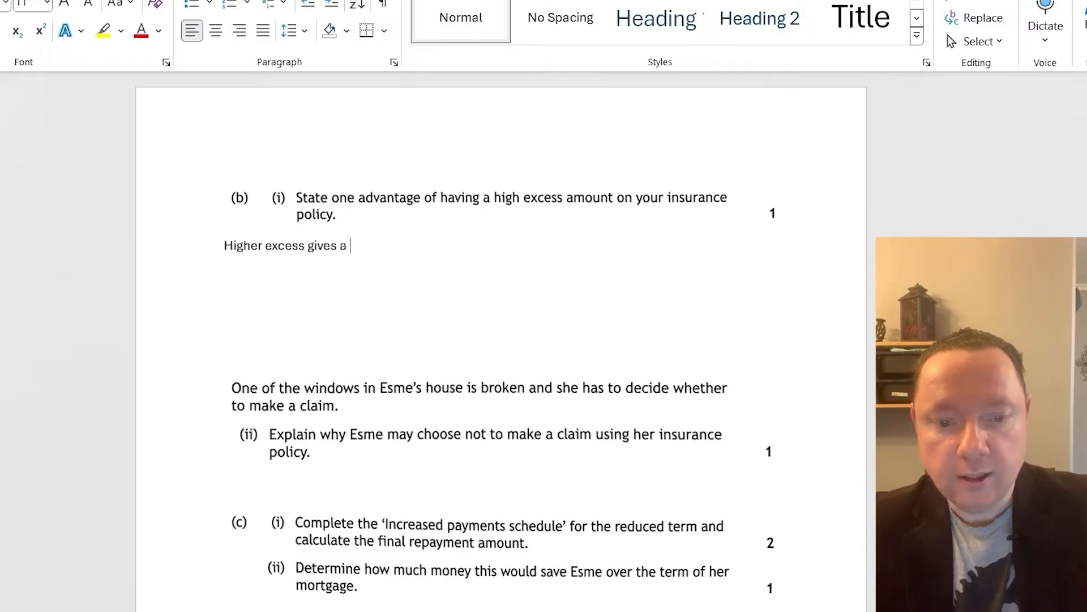
text(smaller )
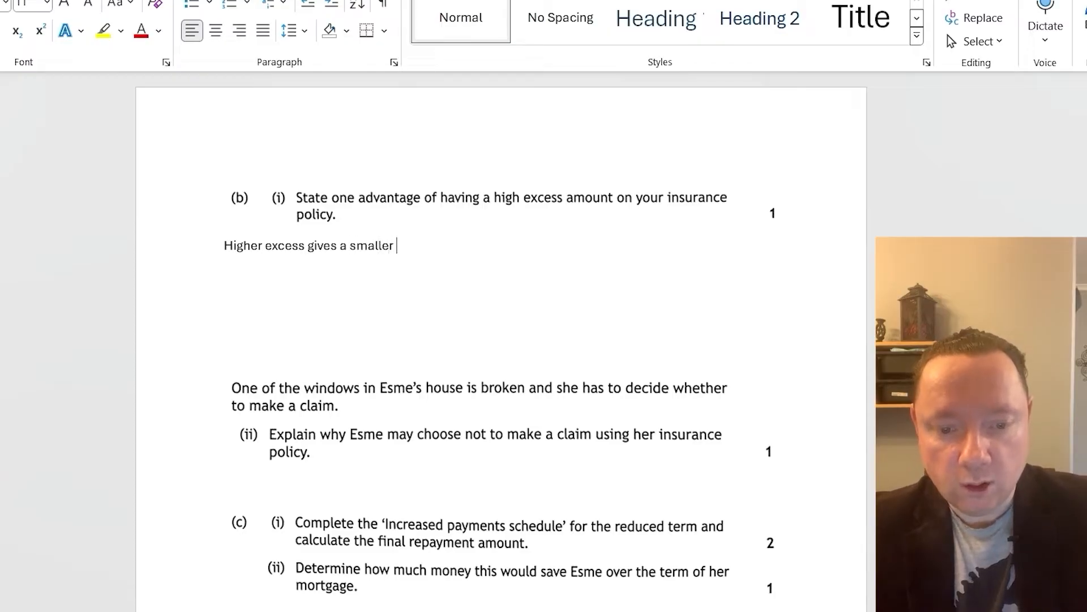
text(cost per year.)
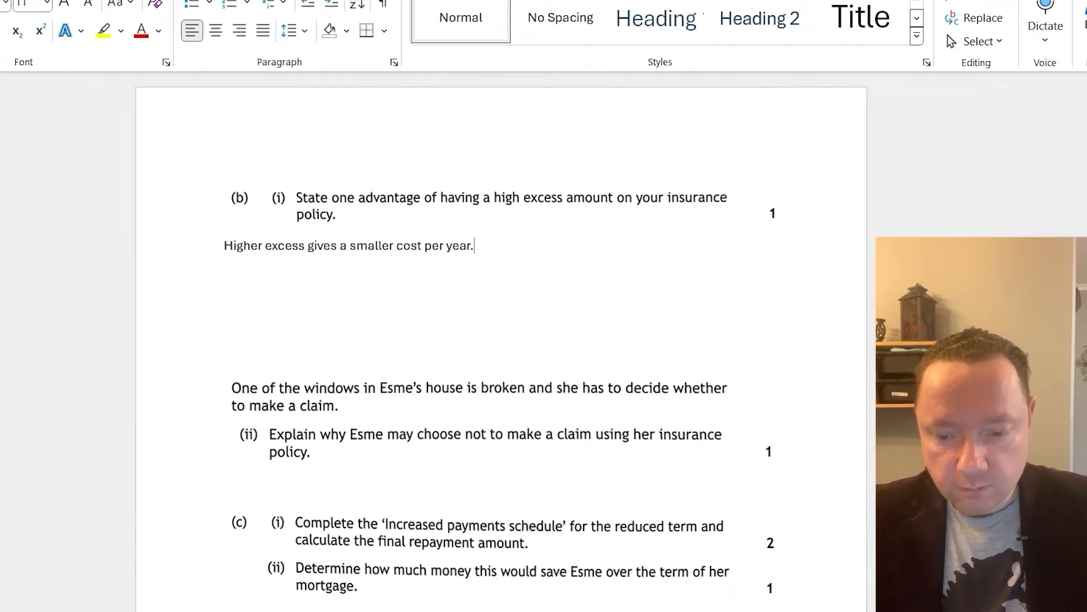
Switch to the question paper PDF and read question 9 part (b)(ii) about not claiming for the broken window
key(alt+Tab)
scroll(50, 323, down, 3)
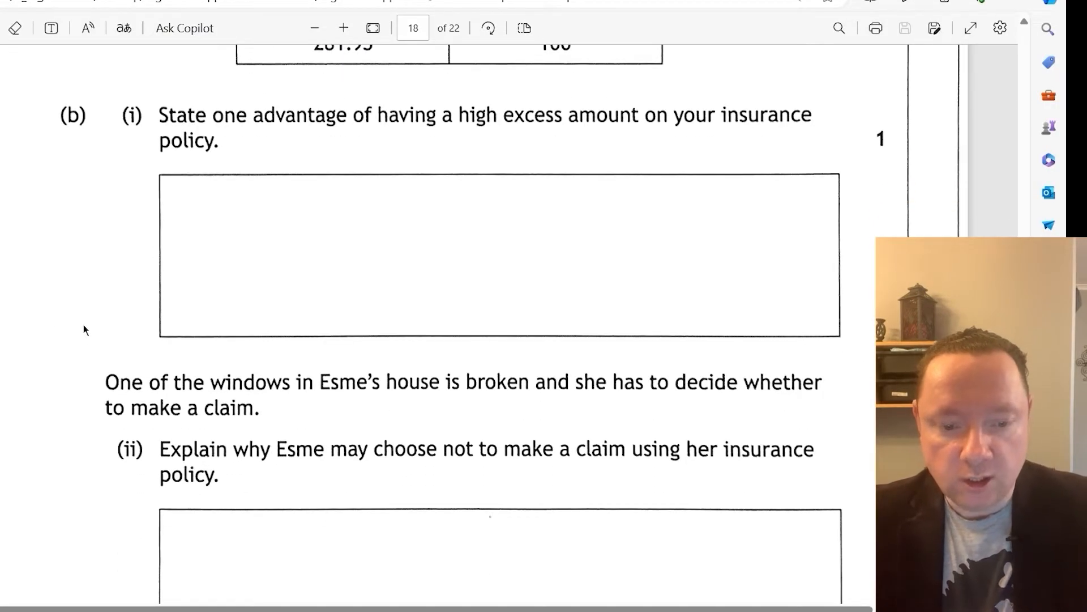
scroll(83, 324, down, 3)
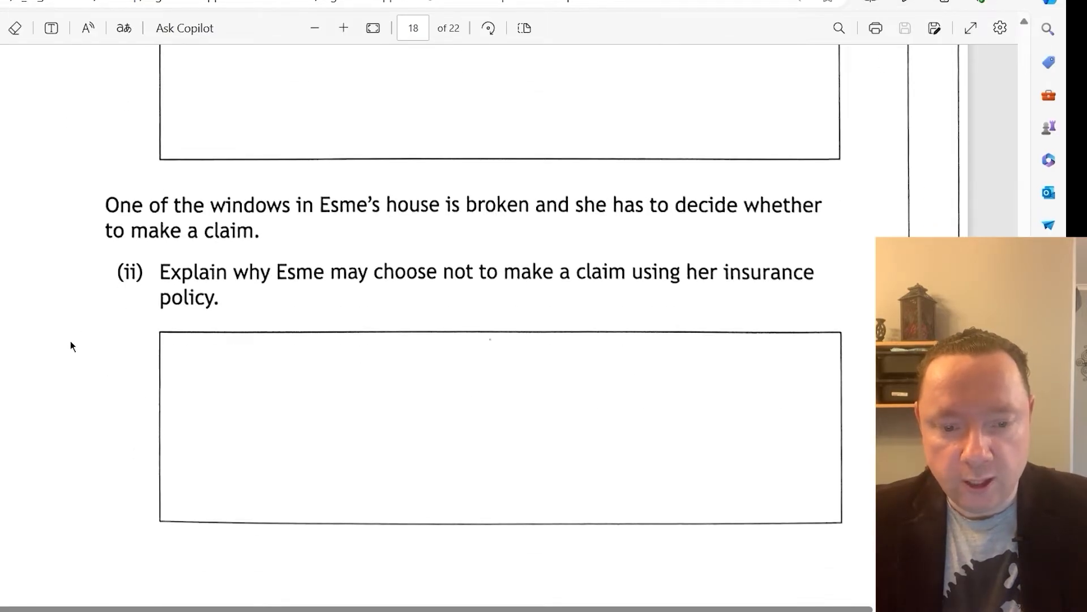
scroll(91, 347, up, 8)
scroll(92, 347, down, 8)
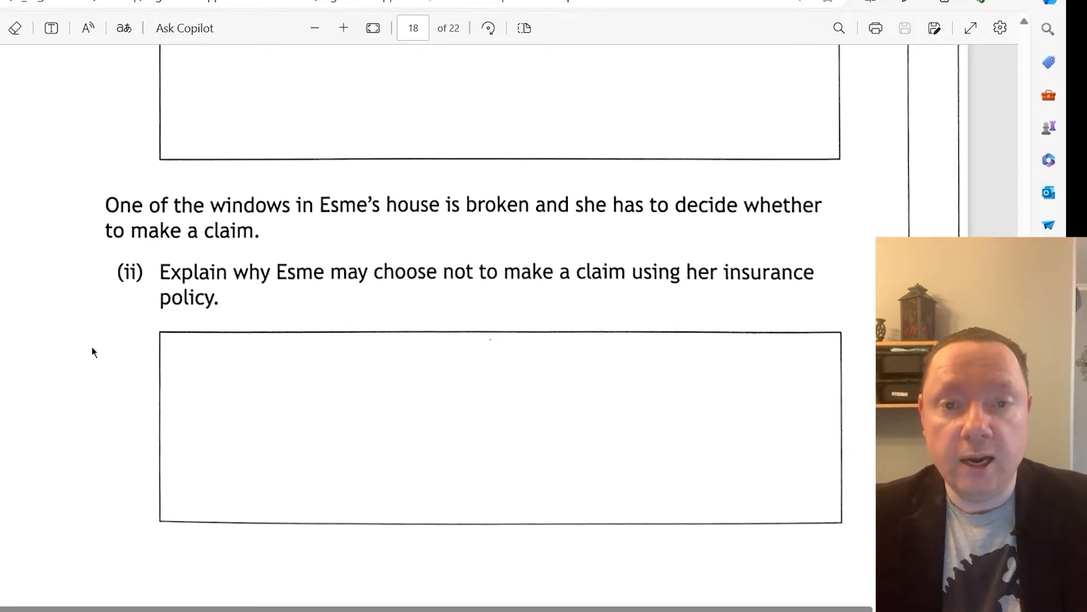
scroll(91, 346, up, 8)
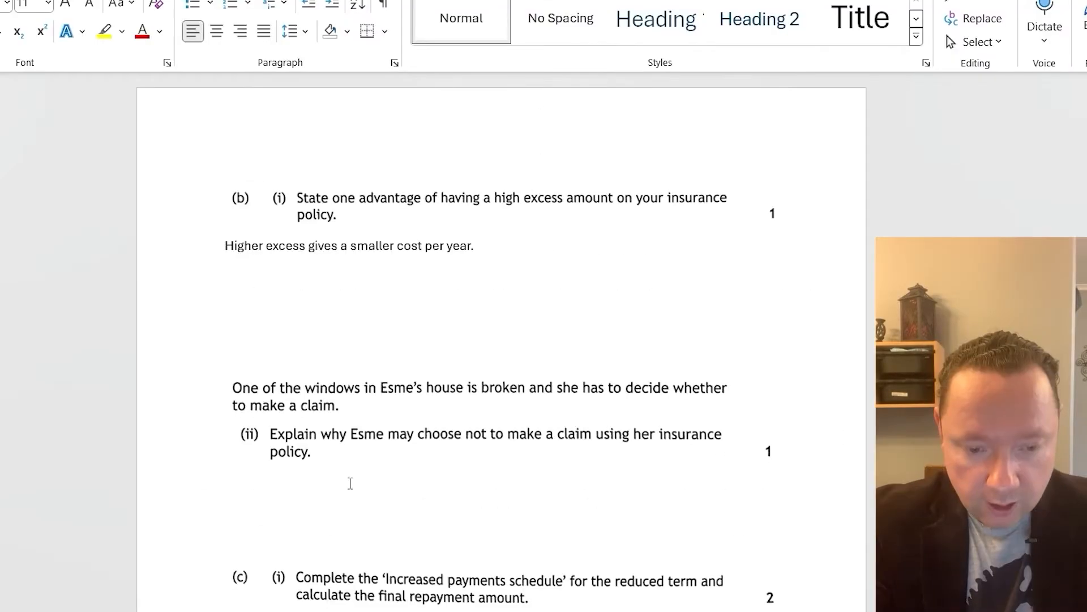
In the Word document, answer part (b)(ii) with "It could make her premiums more expensive in later years if she claims."
text(It could make )
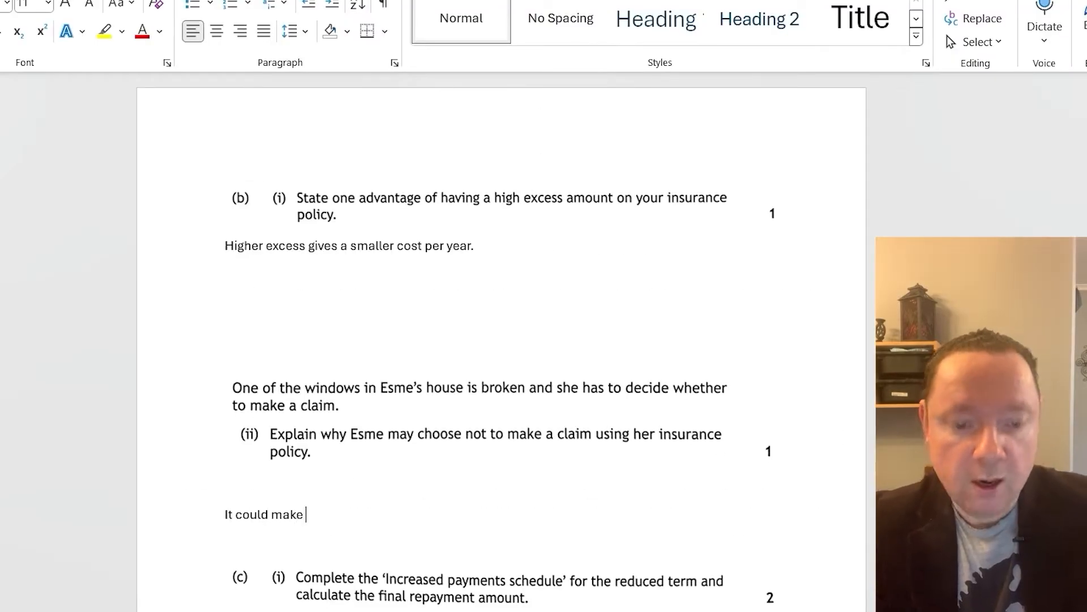
text(her premium)
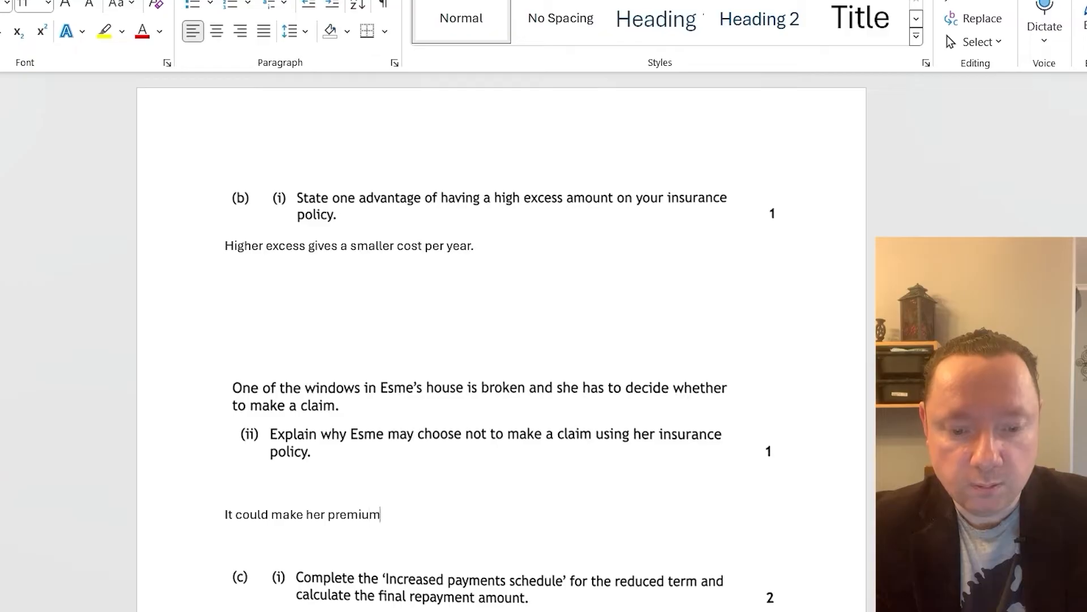
text(s more expen)
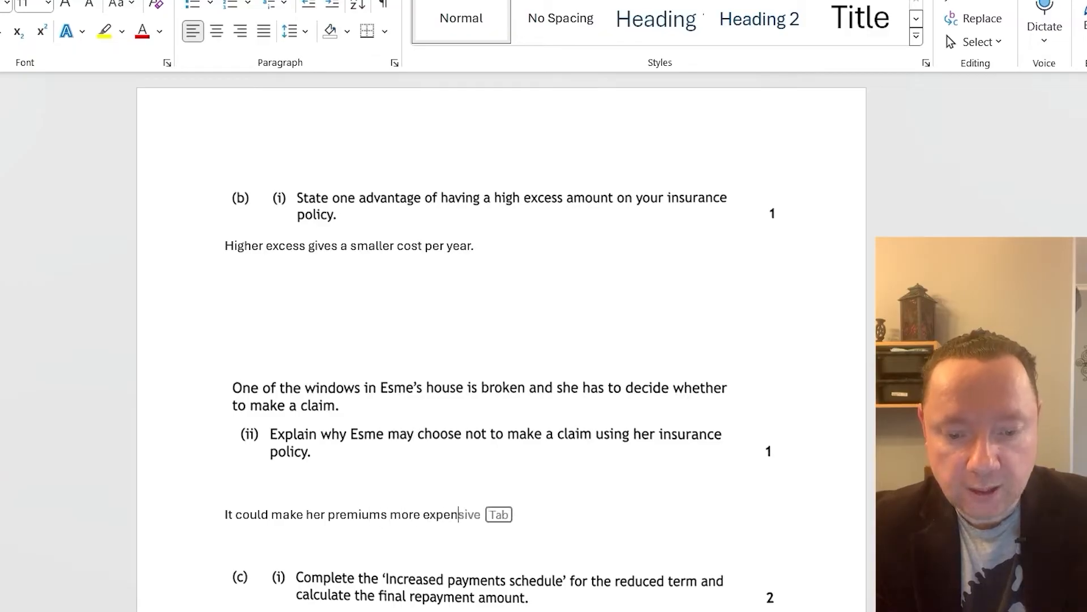
text(si)
key(Tab)
text(in later )
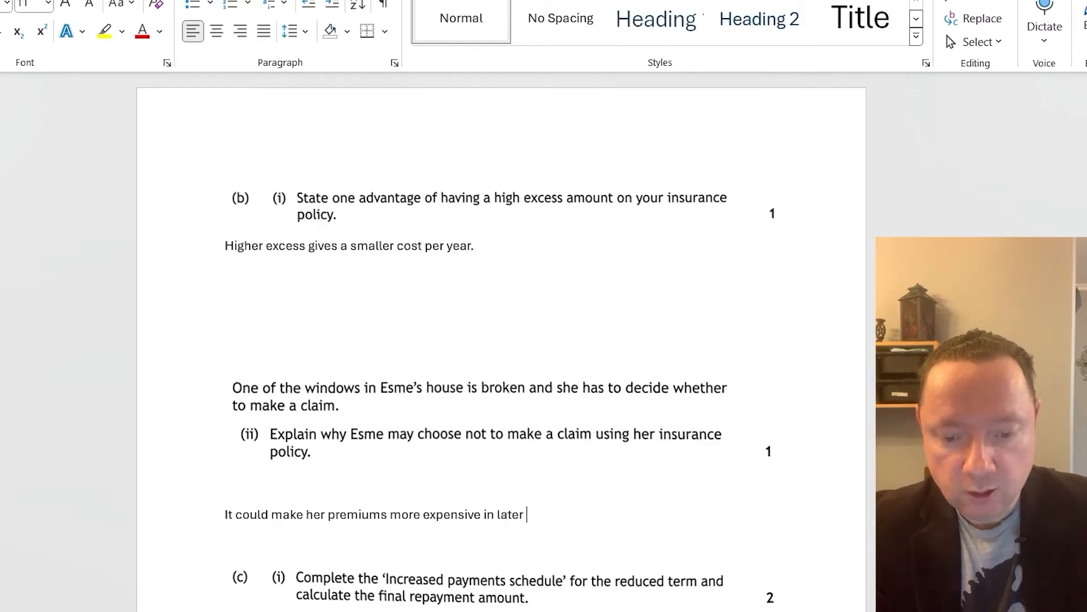
text(years if s)
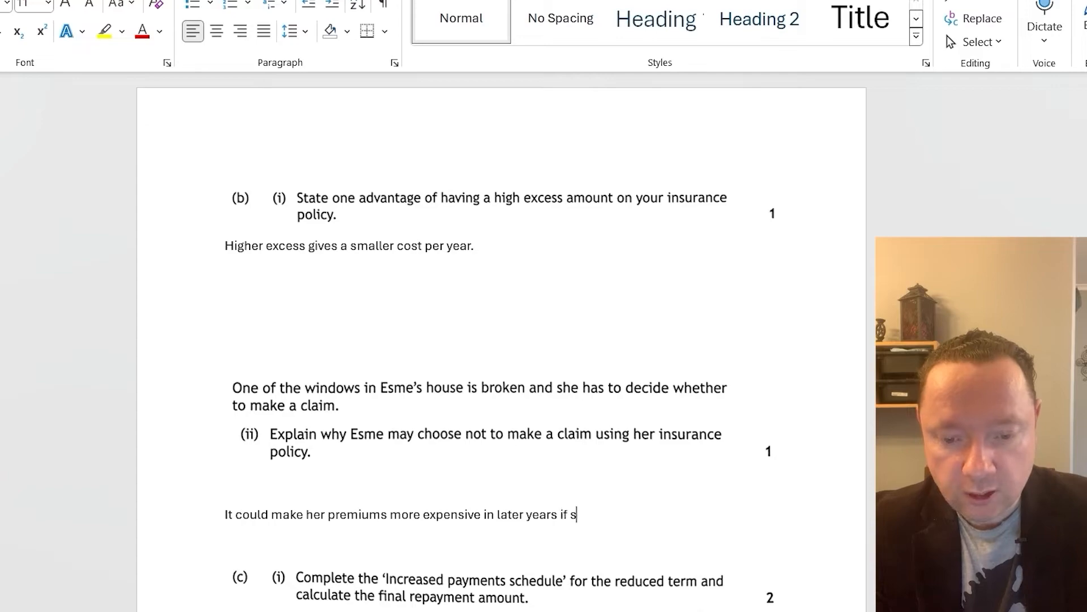
text(he claims.)
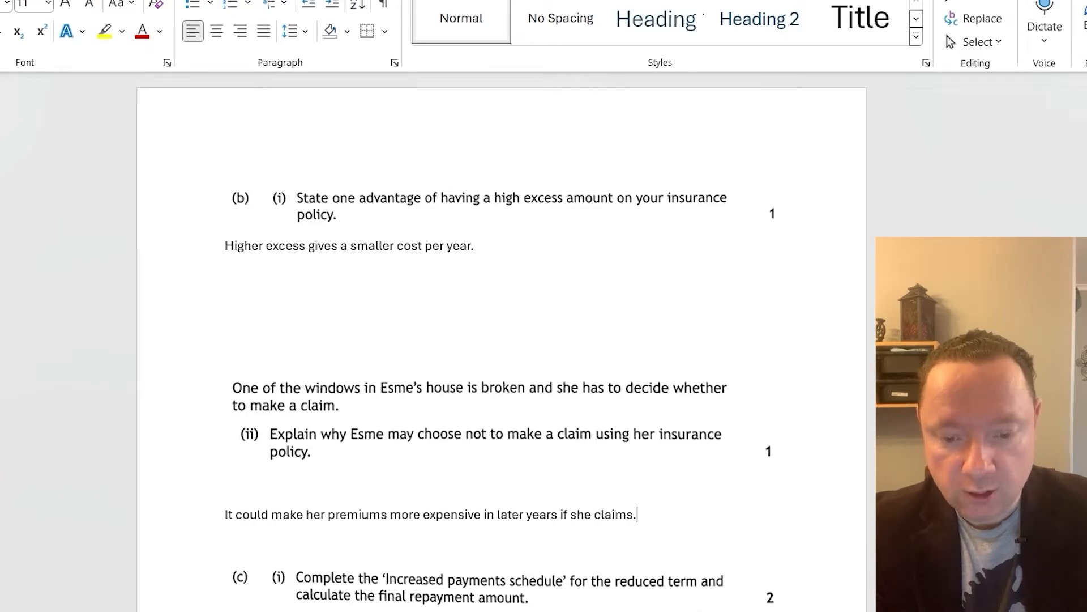
Add a second line to the (b)(ii) answer: "It may be cheaper to replace the windows herself rather than paying the excess."
key(Return)
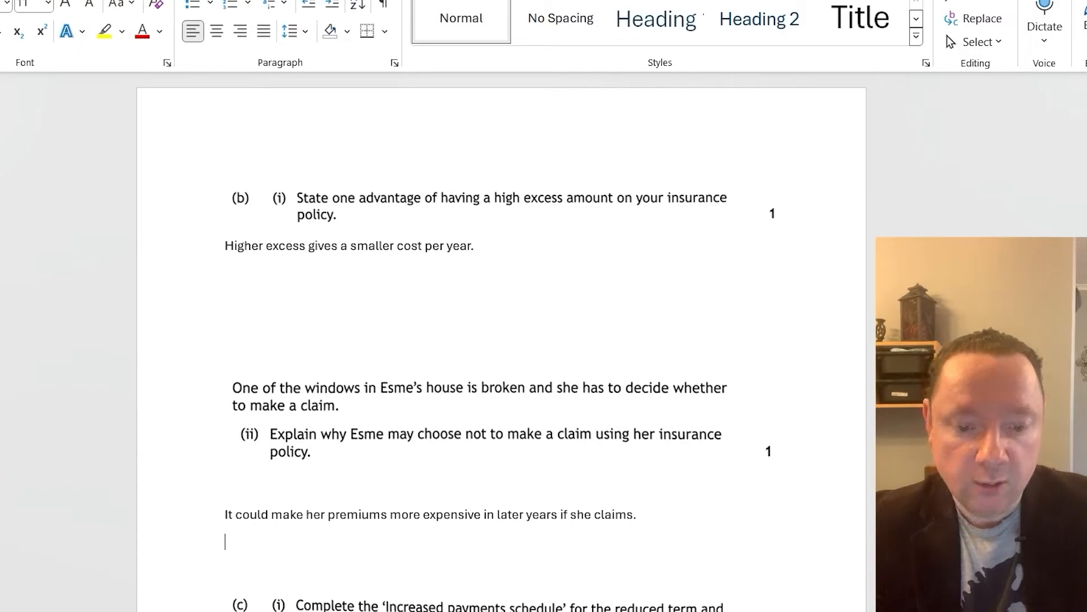
text(It may b)
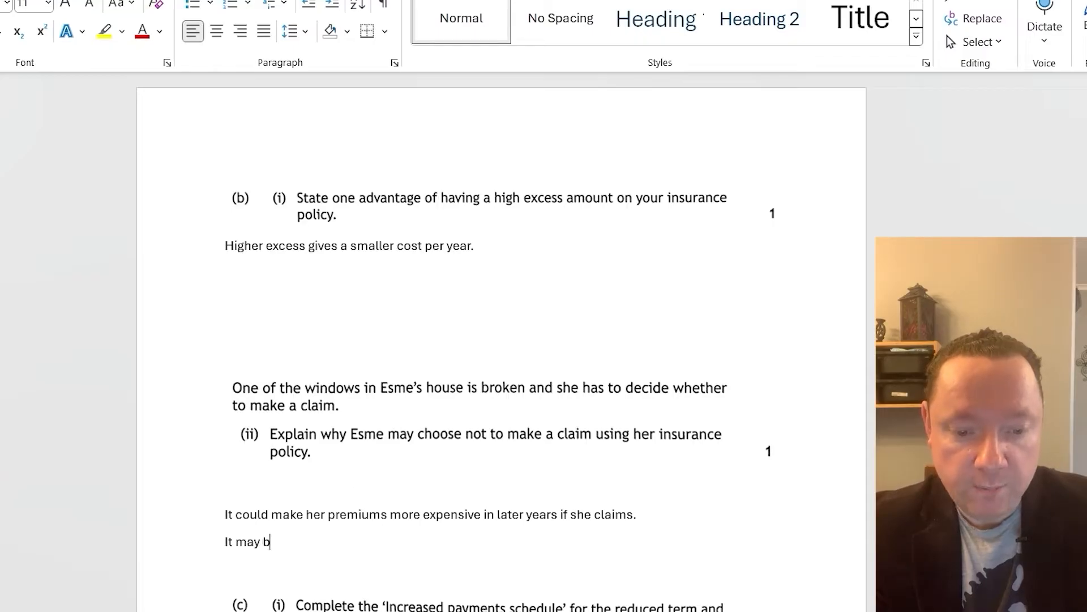
text(e cheaper to re)
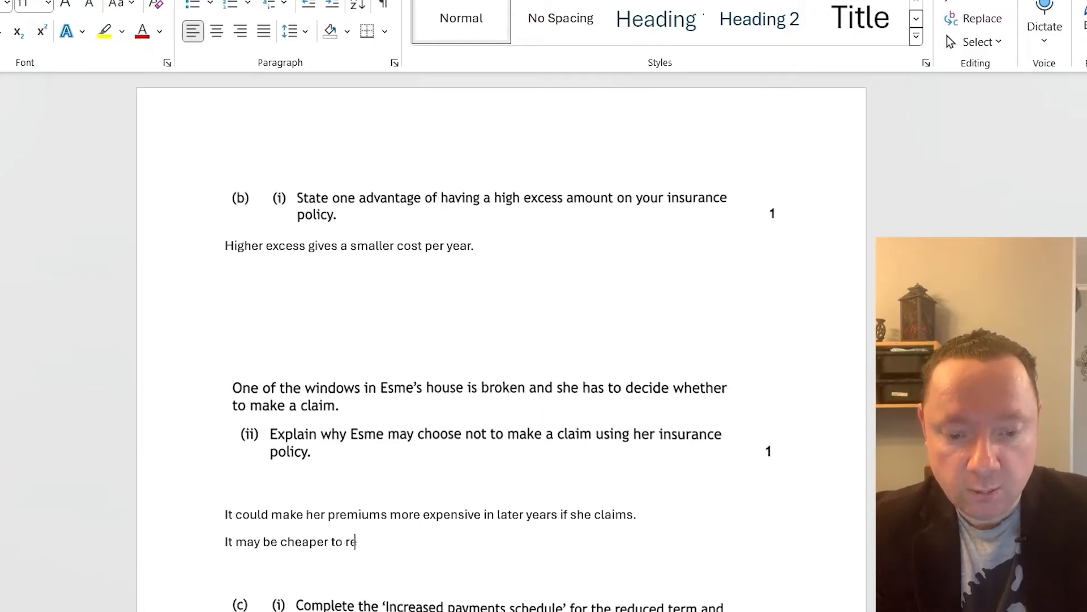
text(place the windows )
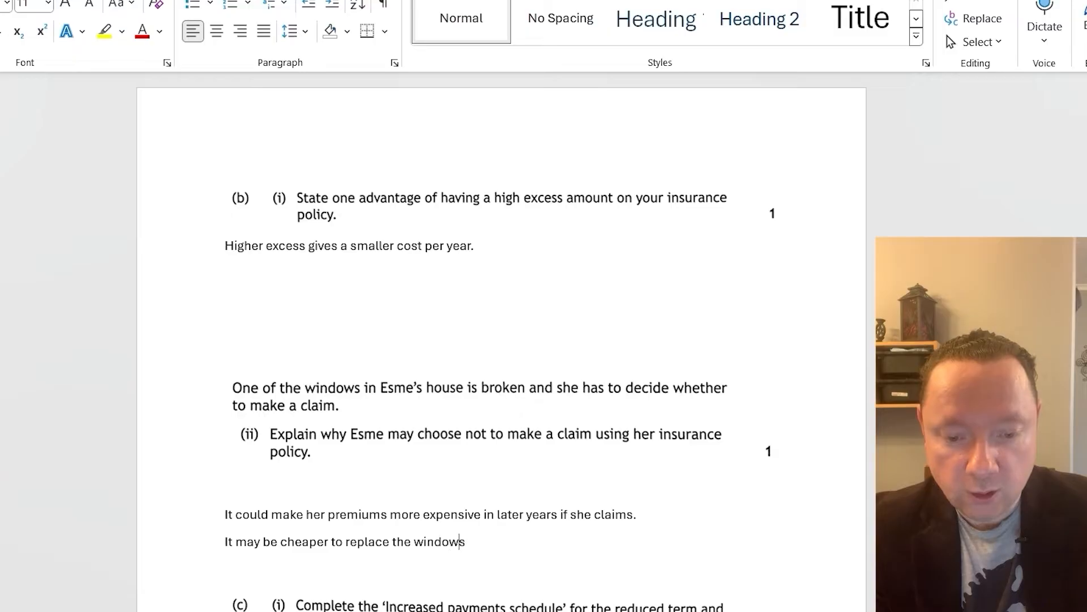
text(herself)
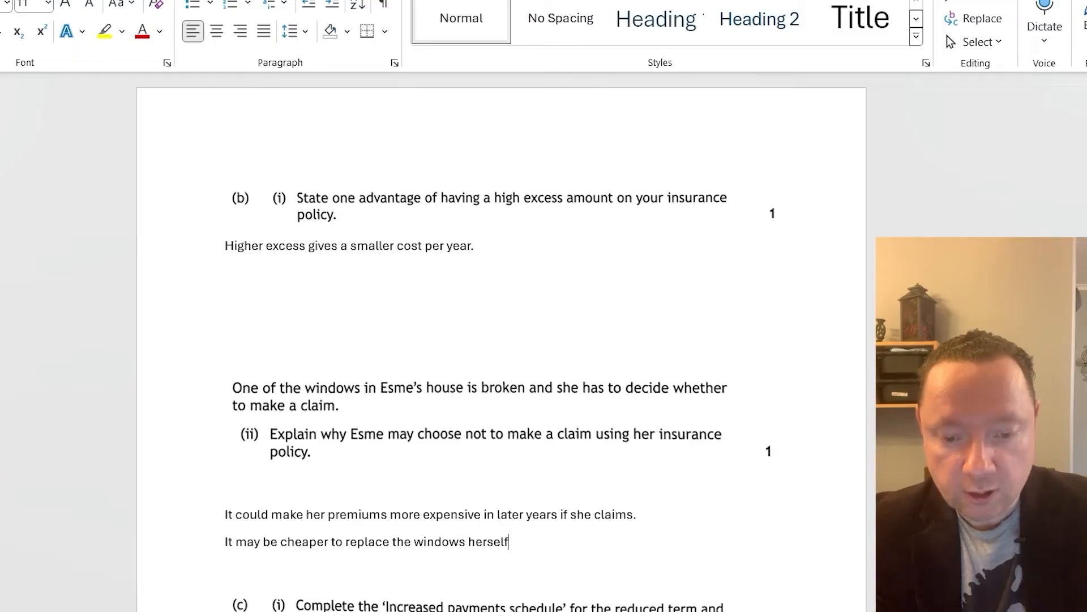
text( rath)
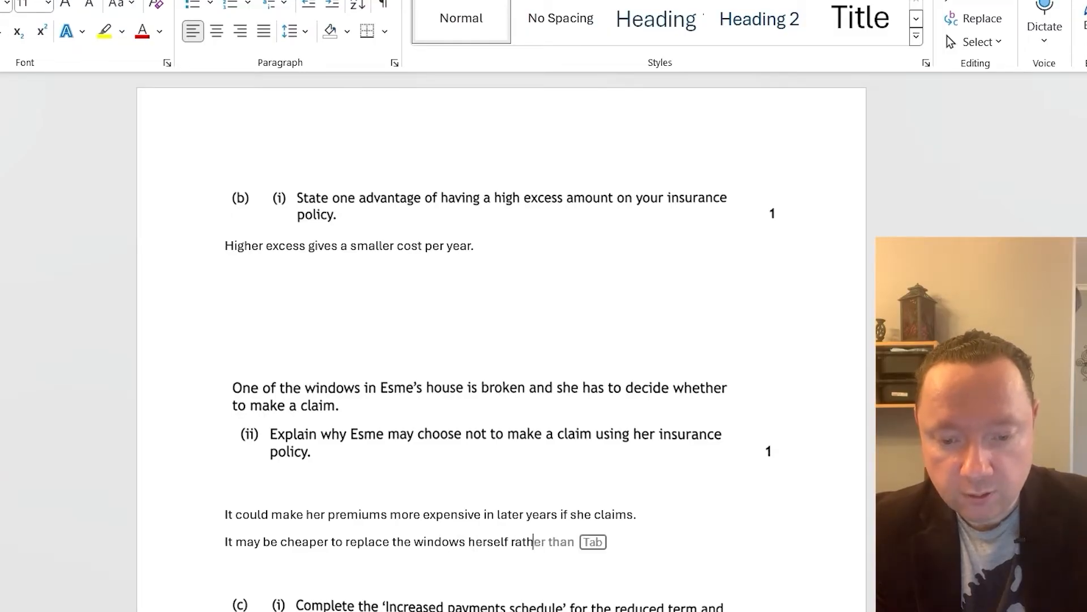
text(er than paying t)
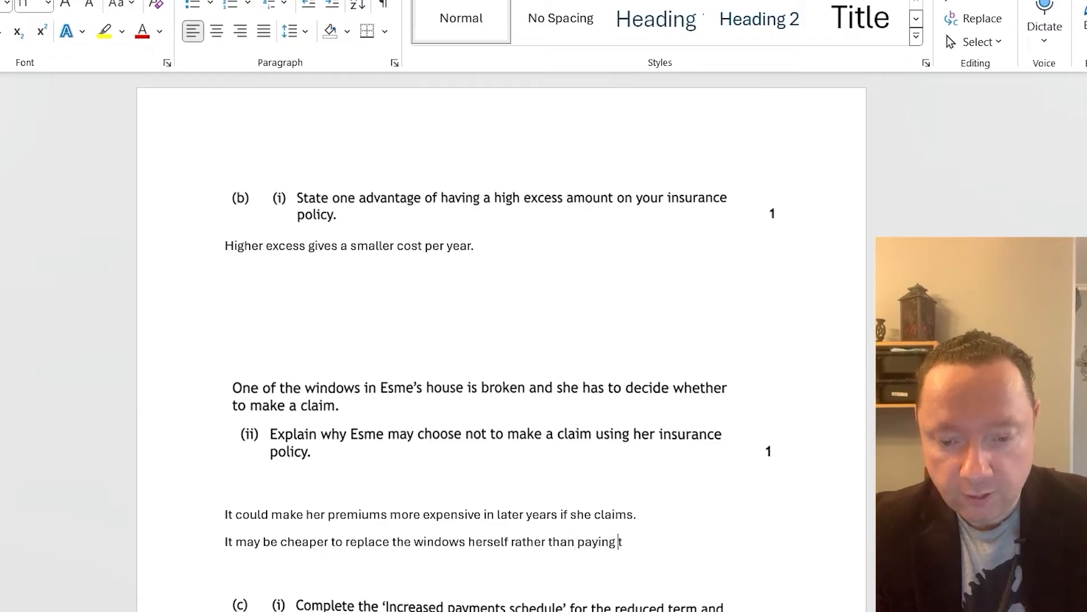
text(he excess.)
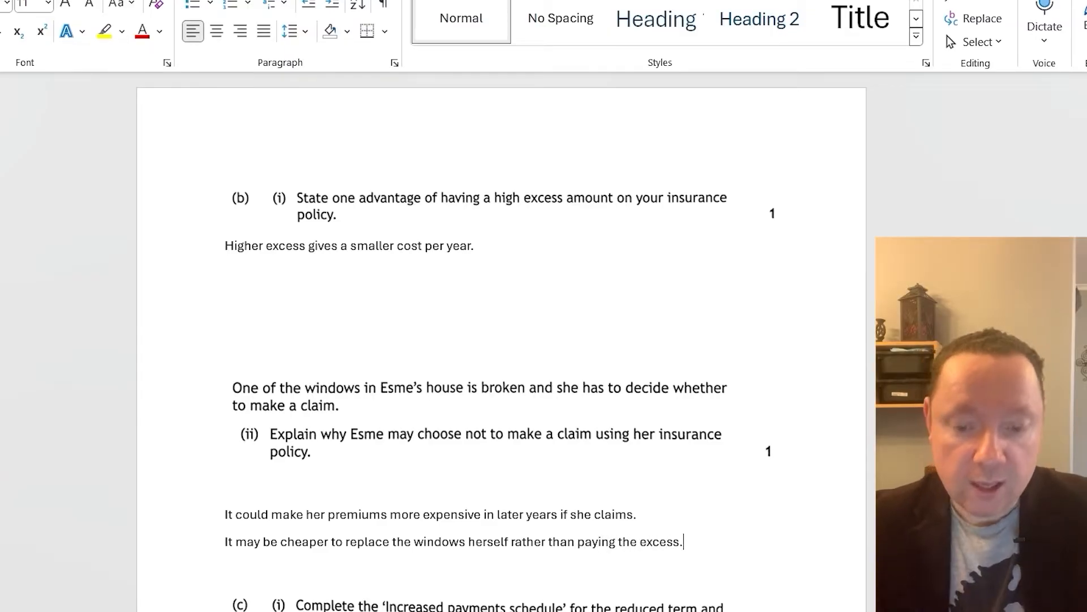
Switch to the question paper PDF and read question 9 part (c) on the increased payments schedule and the saving
scroll(395, 437, down, 2)
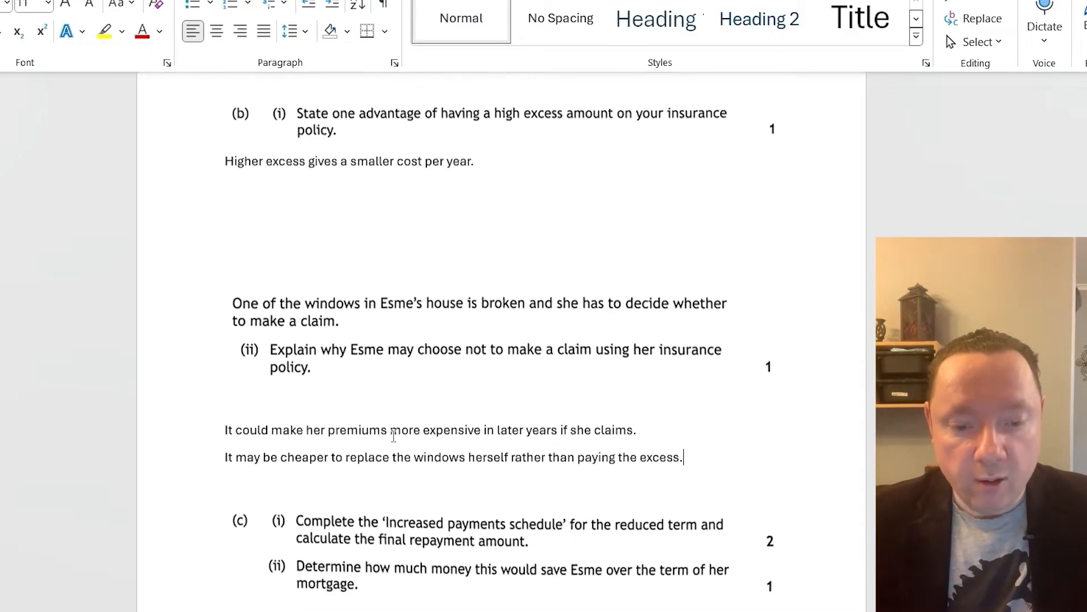
key(alt+Tab)
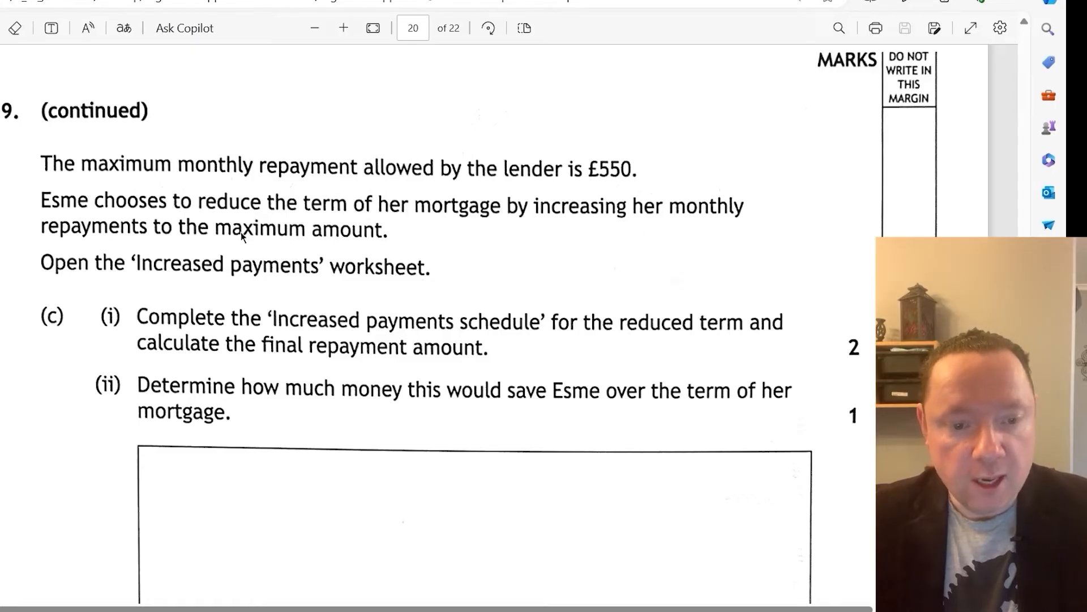
scroll(387, 289, down, 3)
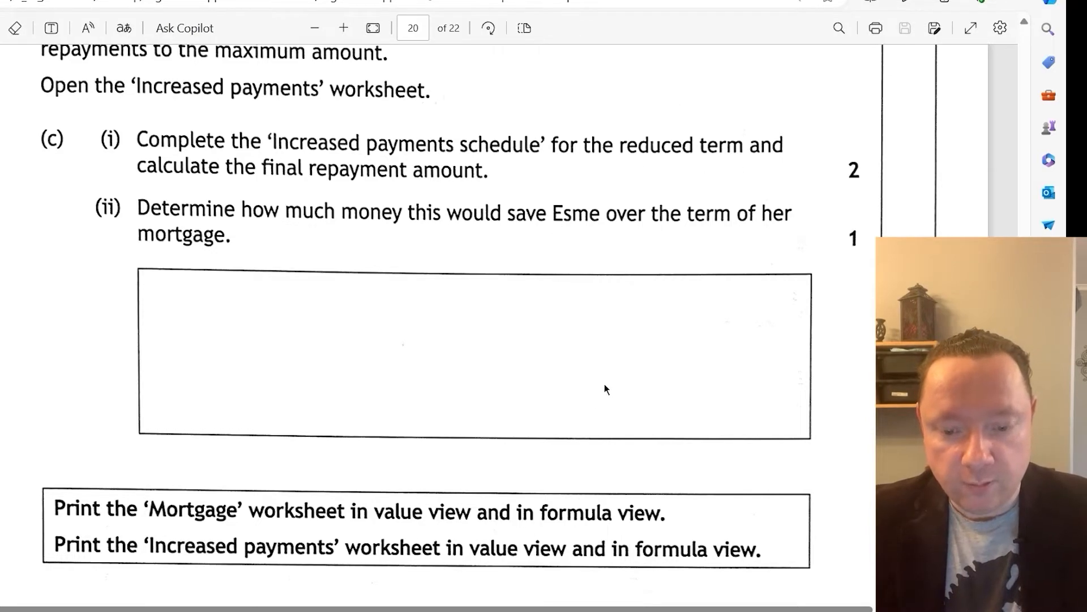
Switch to the Excel workbook and go to the mortgage amount and annual effective interest rate on the 'Increased payments' worksheet
key(alt+Tab)
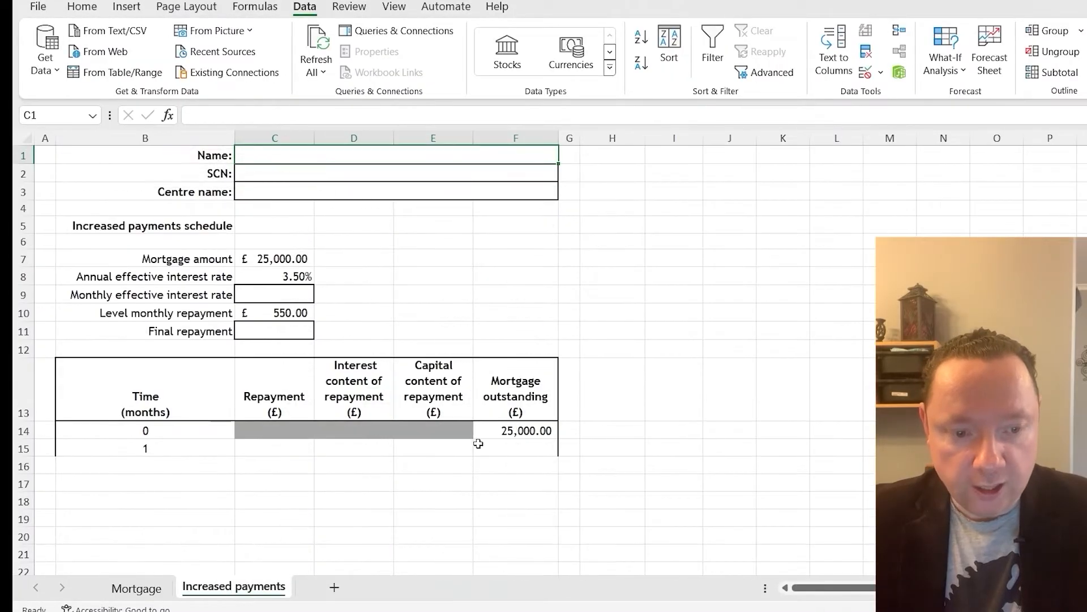
click(234, 586)
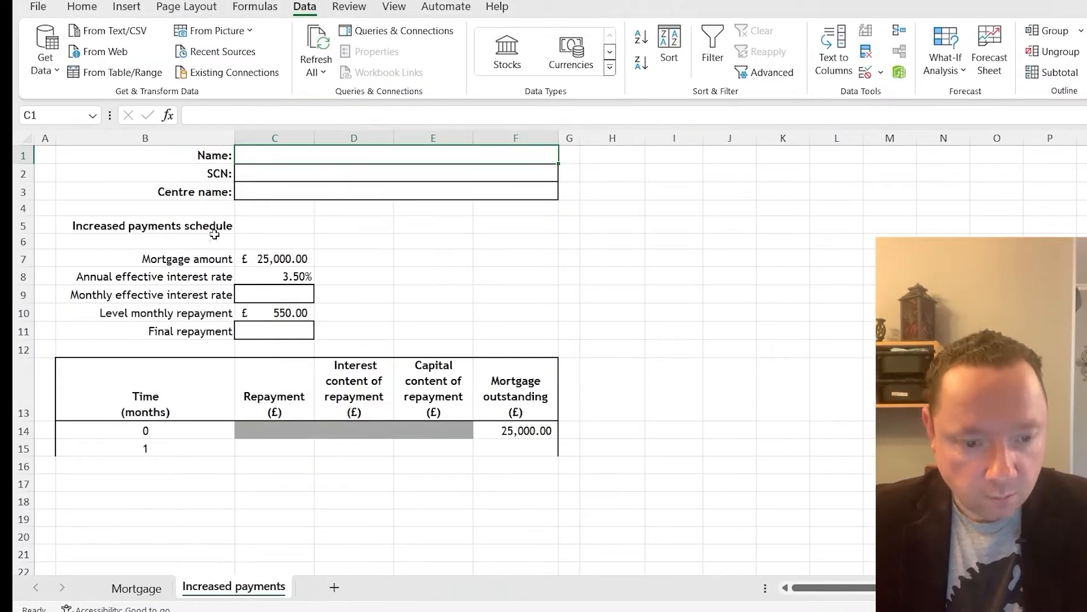
click(265, 260)
click(283, 275)
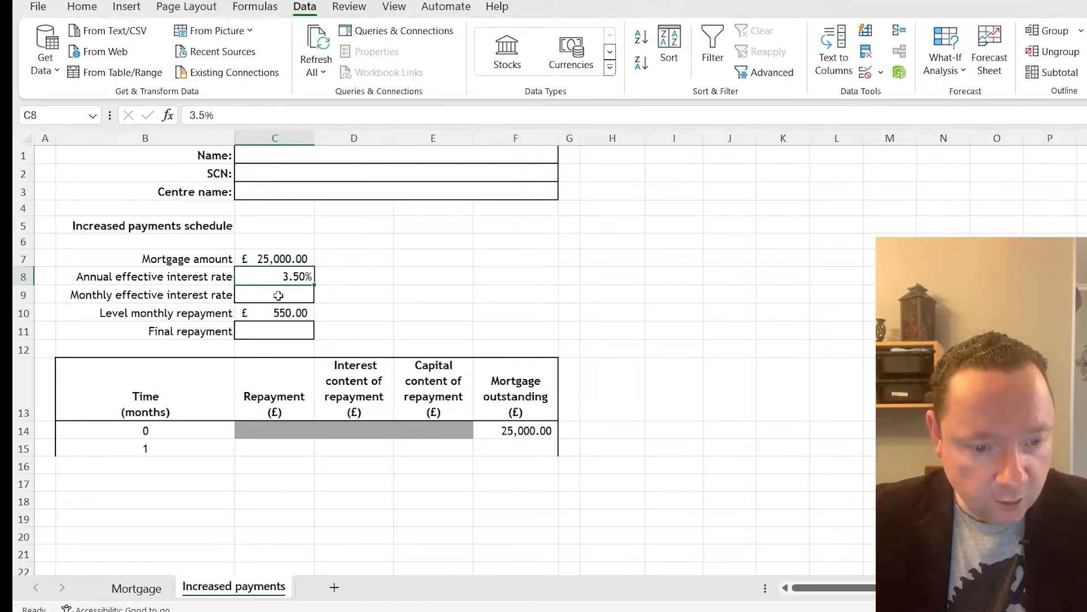
Calculate the monthly effective interest rate in C9 with the formula =(1+C8)^(1/12)-1
click(278, 295)
text(=)
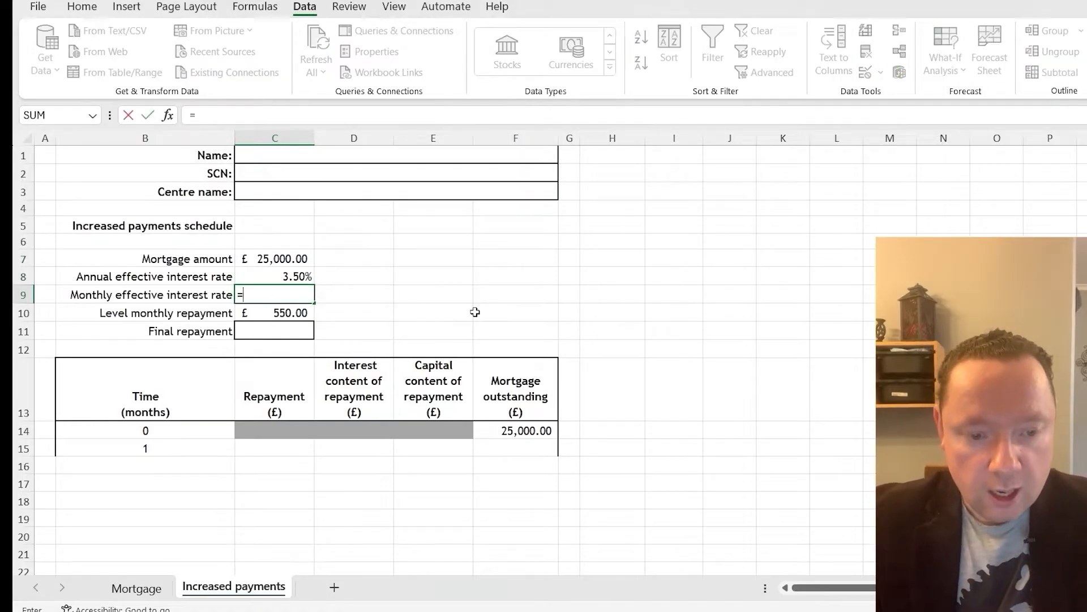
text((1)
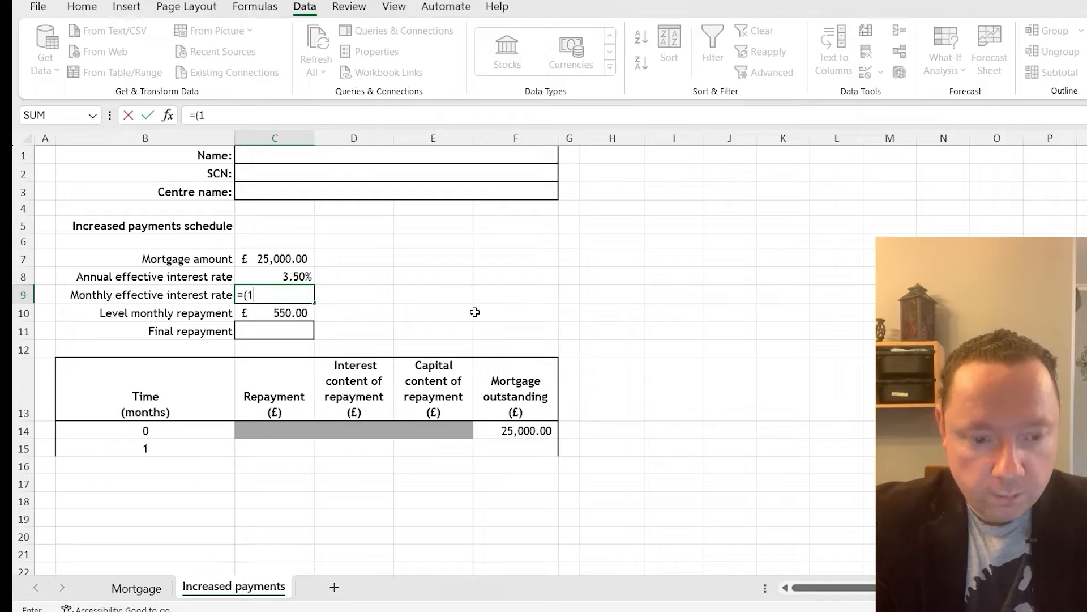
text(+)
click(300, 277)
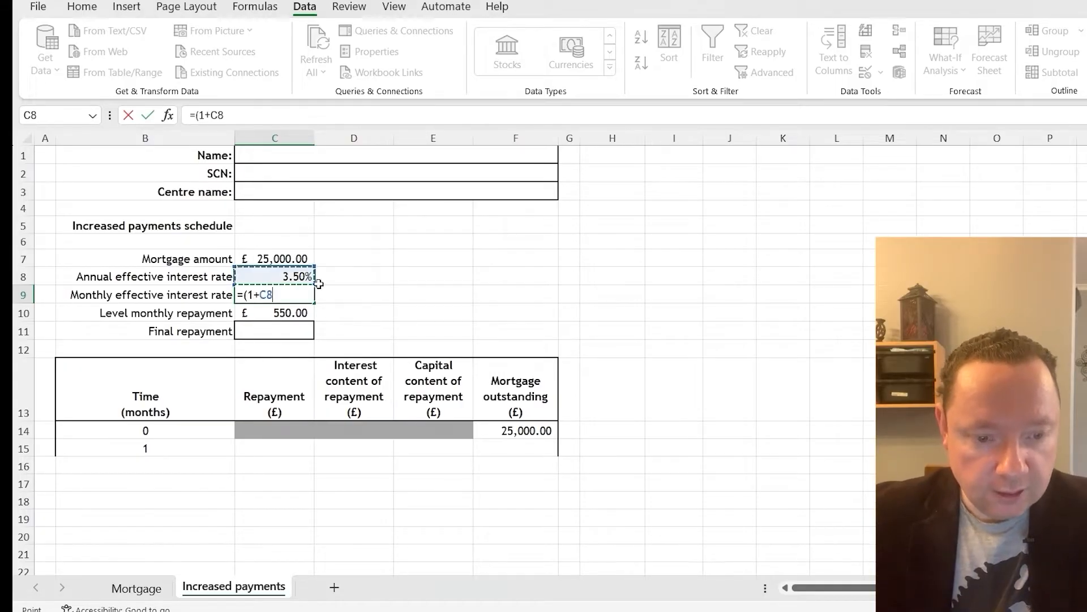
text())
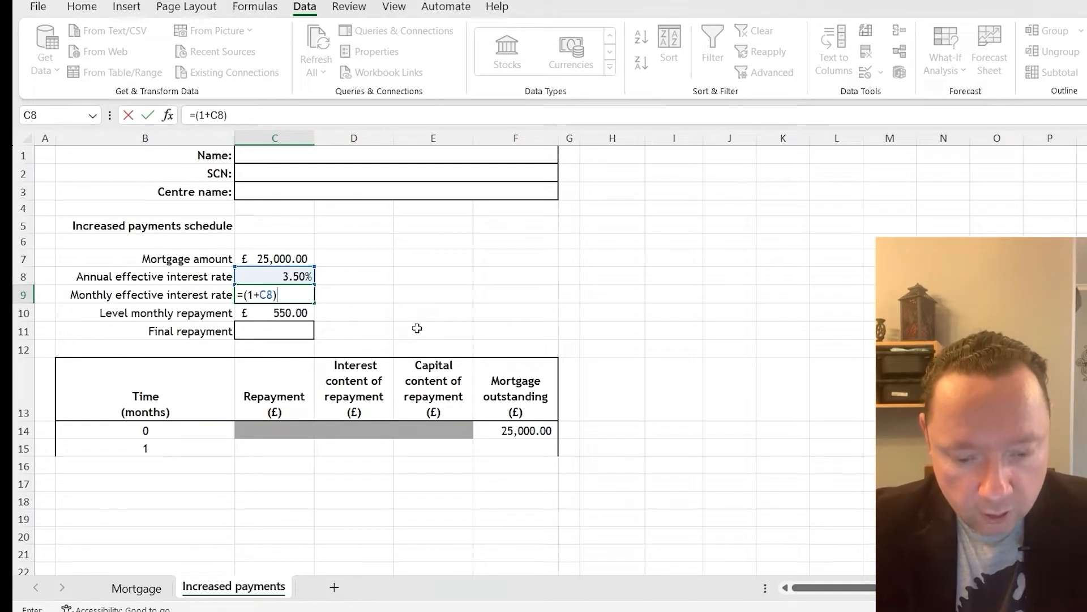
text(^(1/12)-1)
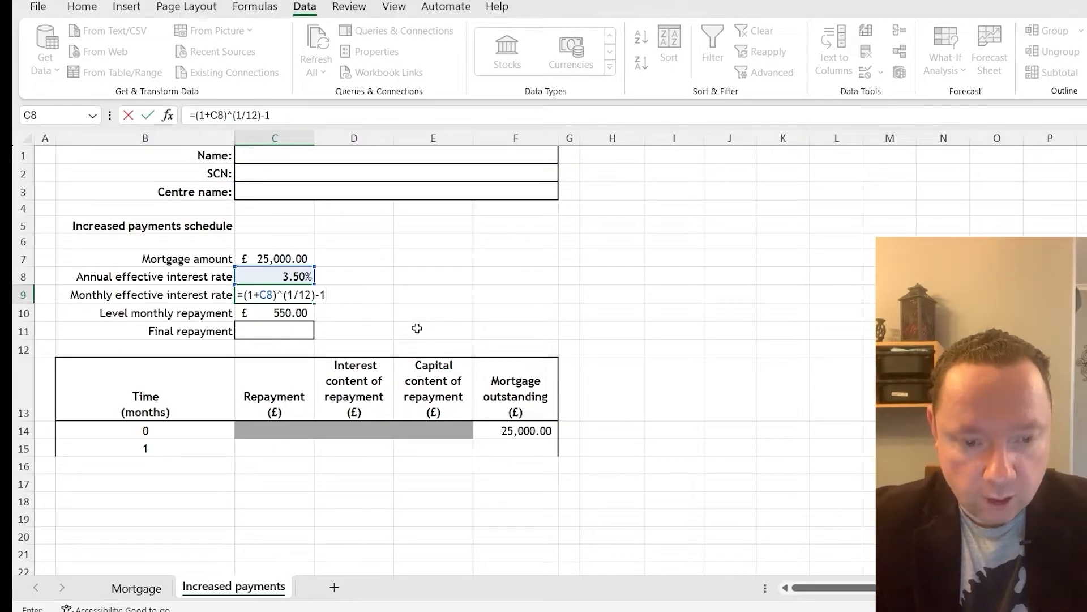
key(Return)
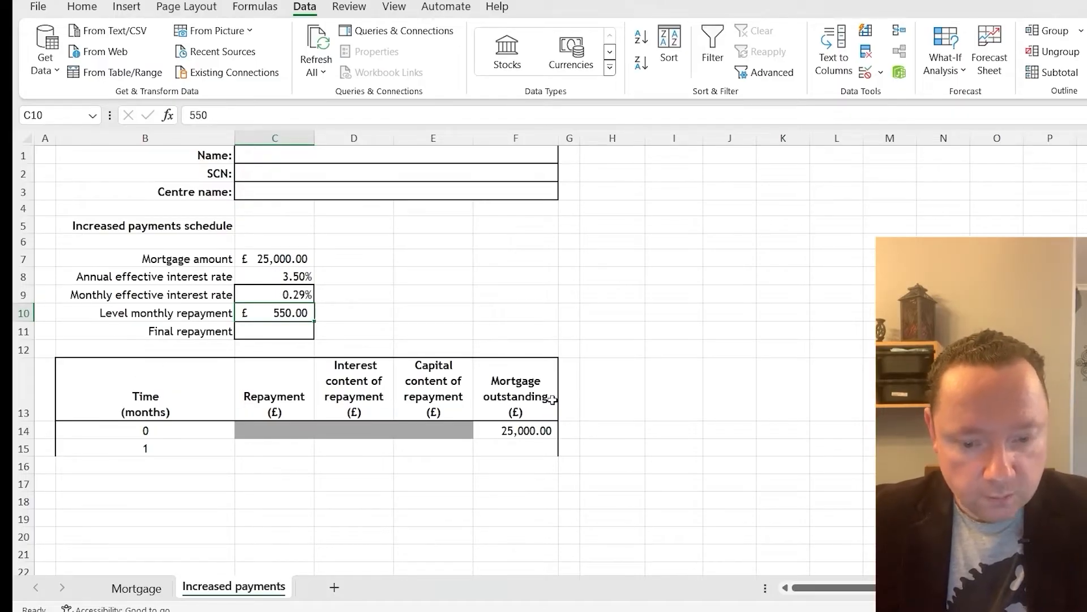
Switch to the question paper PDF and reread part (c) on the maximum monthly repayment and the reduced term
click(643, 610)
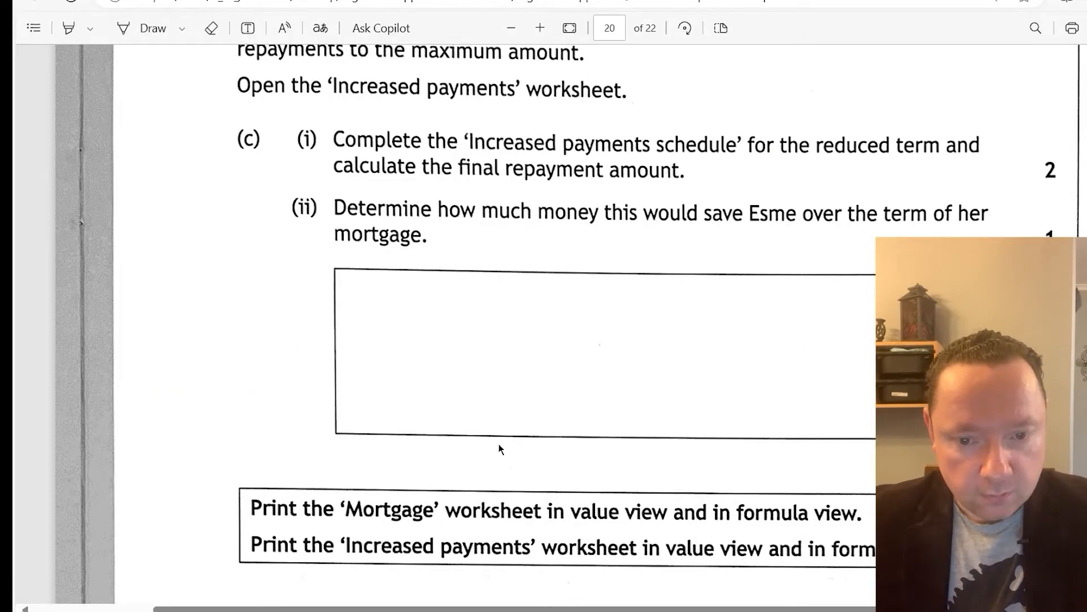
scroll(498, 448, up, 3)
scroll(498, 448, down, 1)
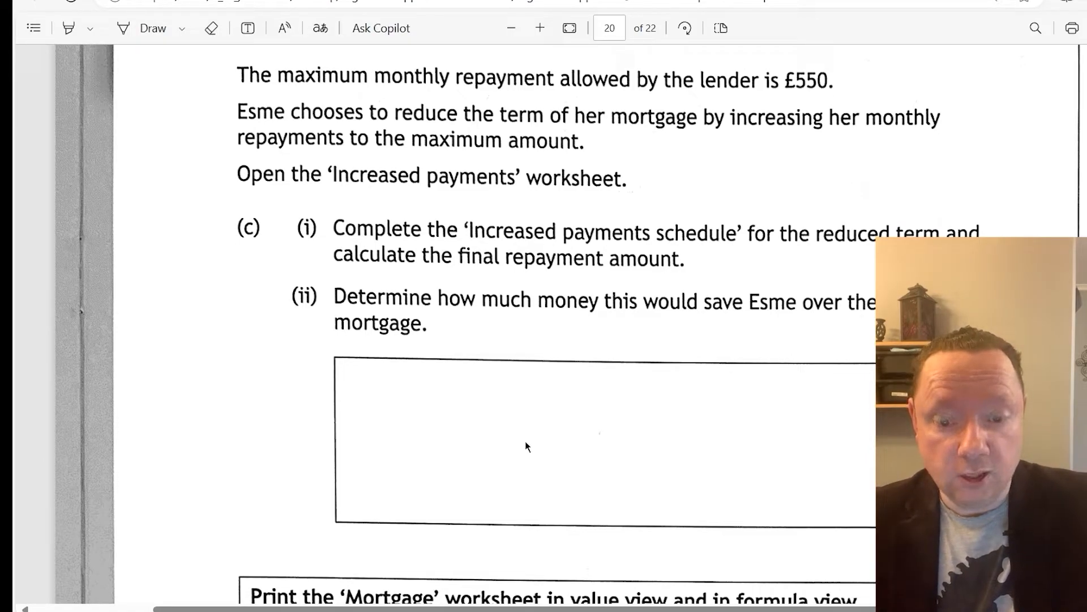
mouse_move(643, 611)
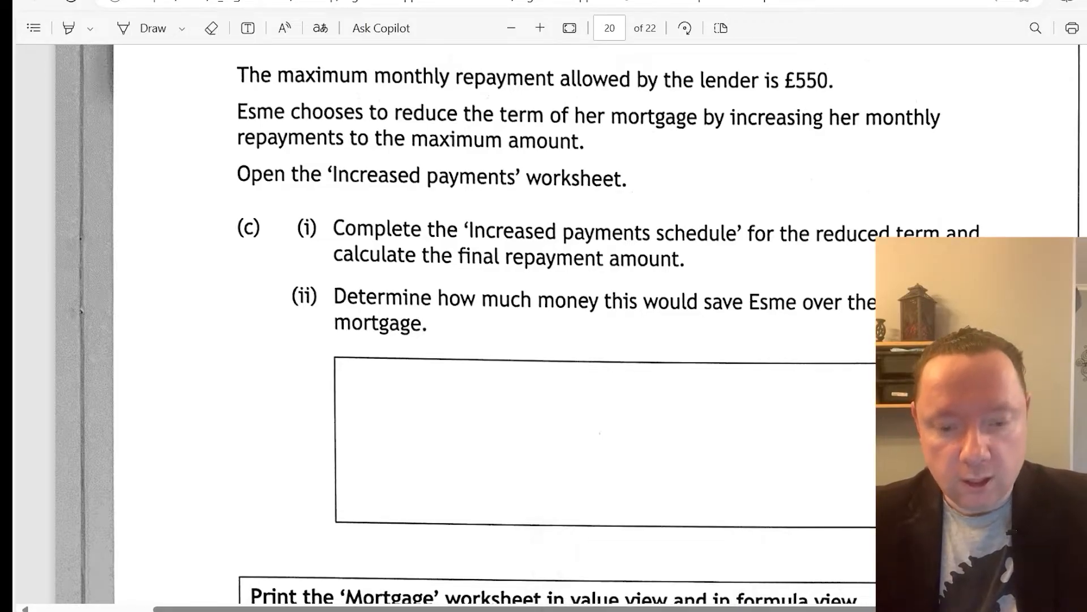
Return to the Excel workbook and set the month 1 repayment in C15 to an absolute reference to the level monthly repayment in C10
click(668, 610)
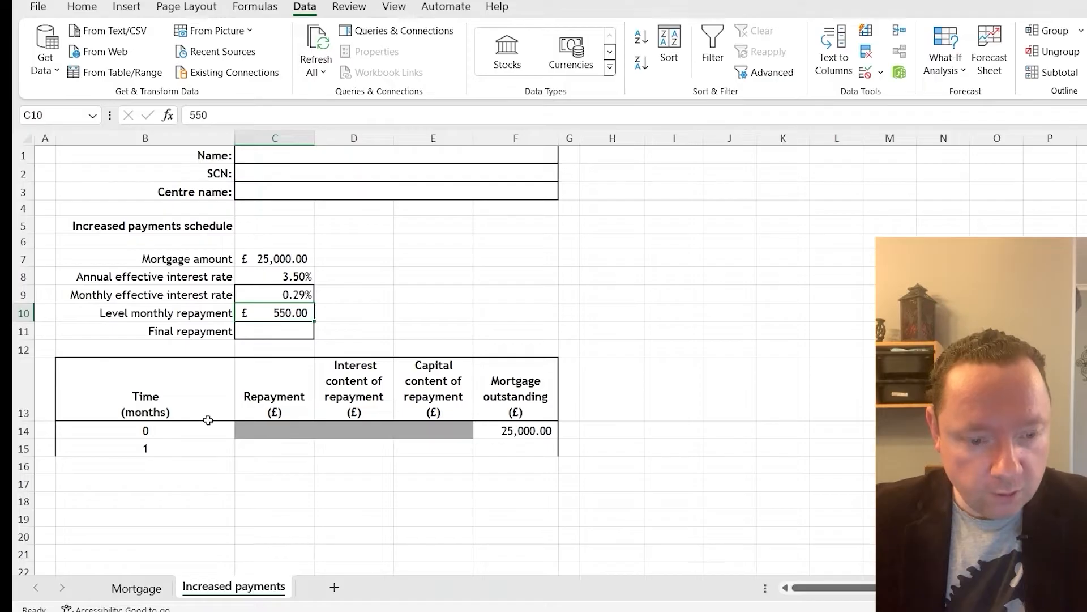
click(281, 446)
text(=)
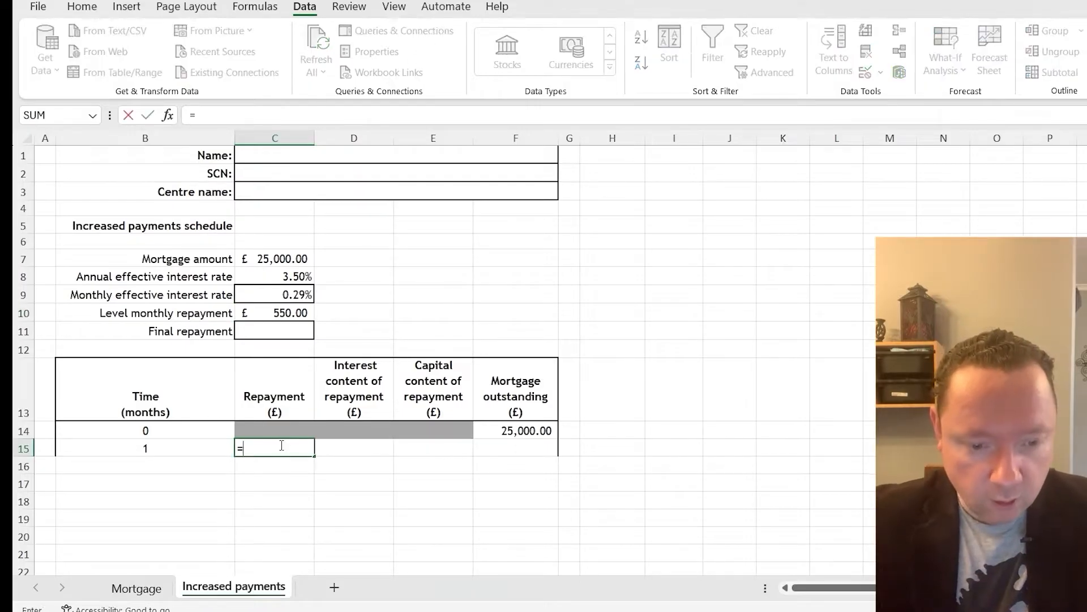
click(275, 312)
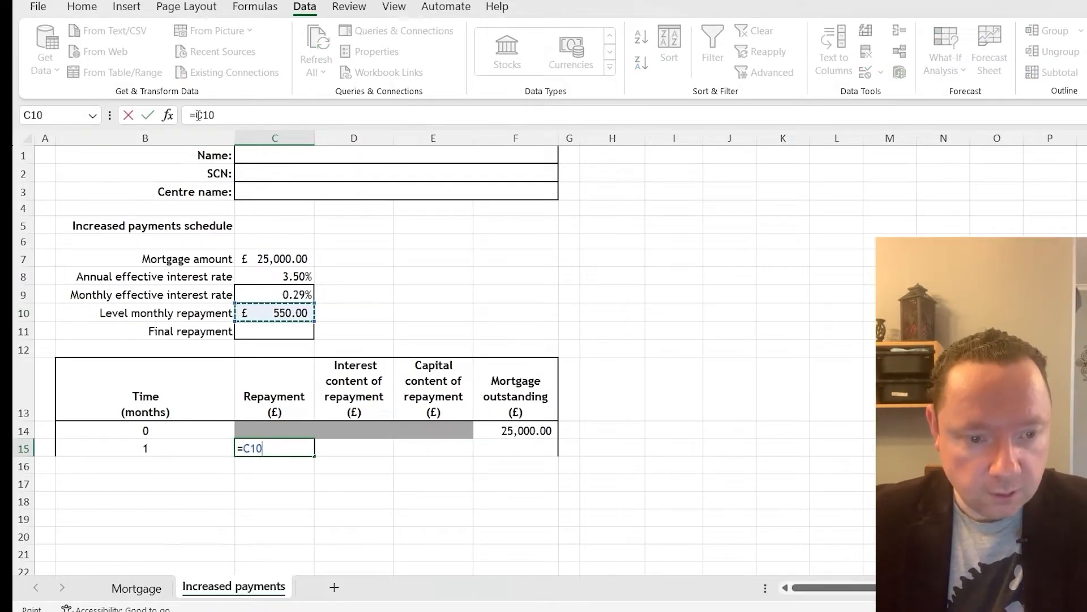
key(F4)
key(F4)
key(F4)
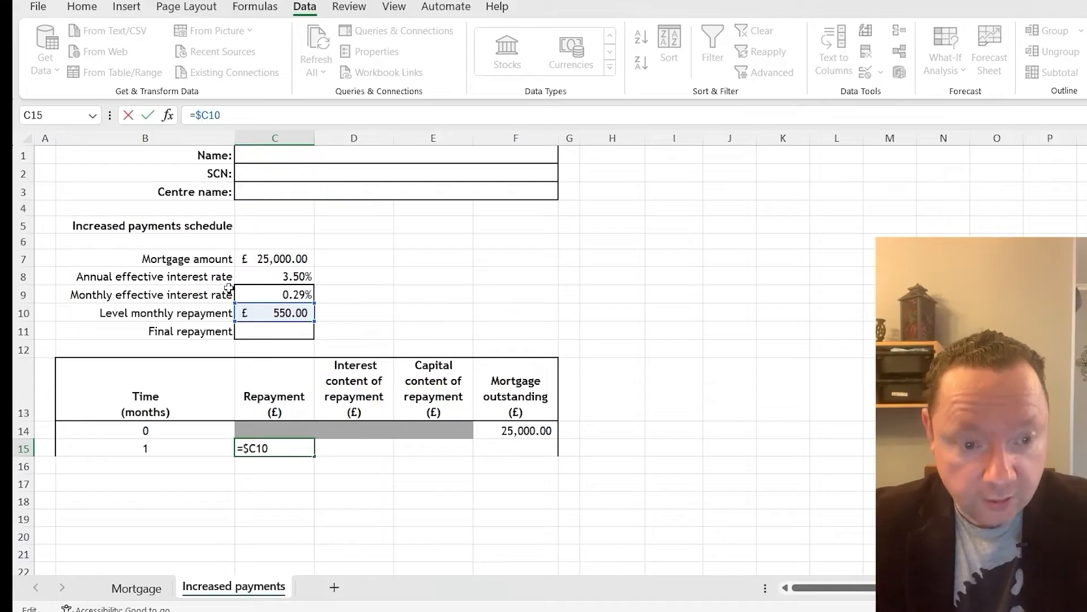
key(Return)
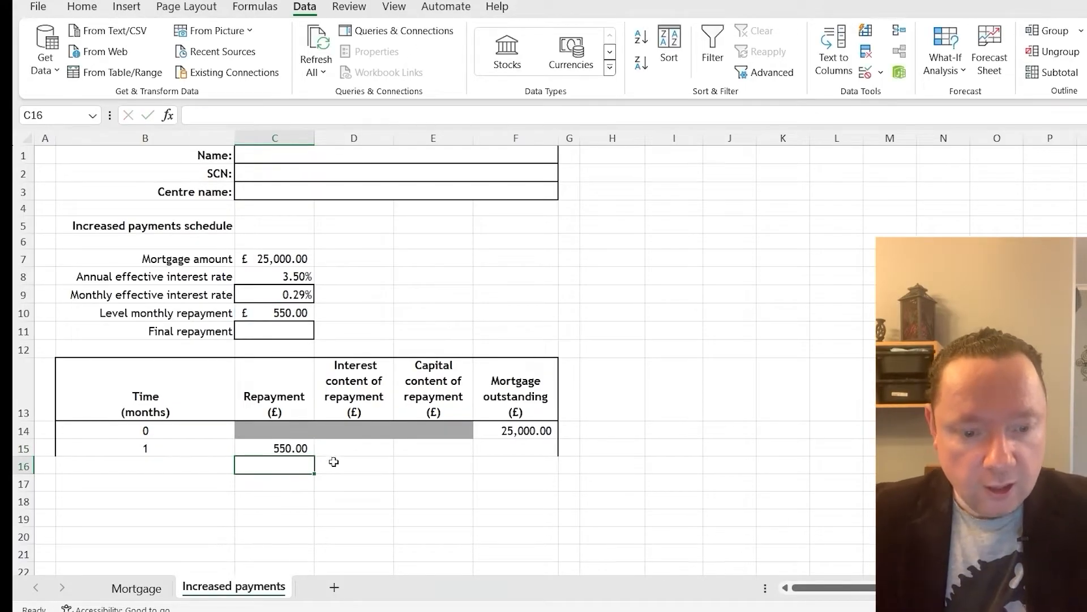
Write the month 1 interest content formula =ROUND(F14*C9,2) in D15
click(351, 449)
text(=)
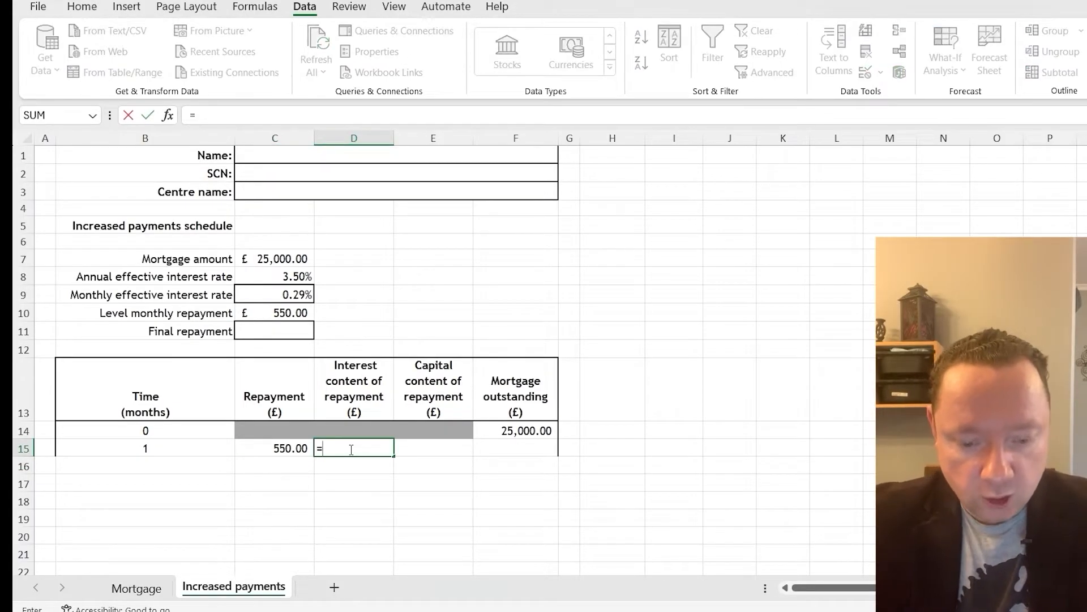
text(round()
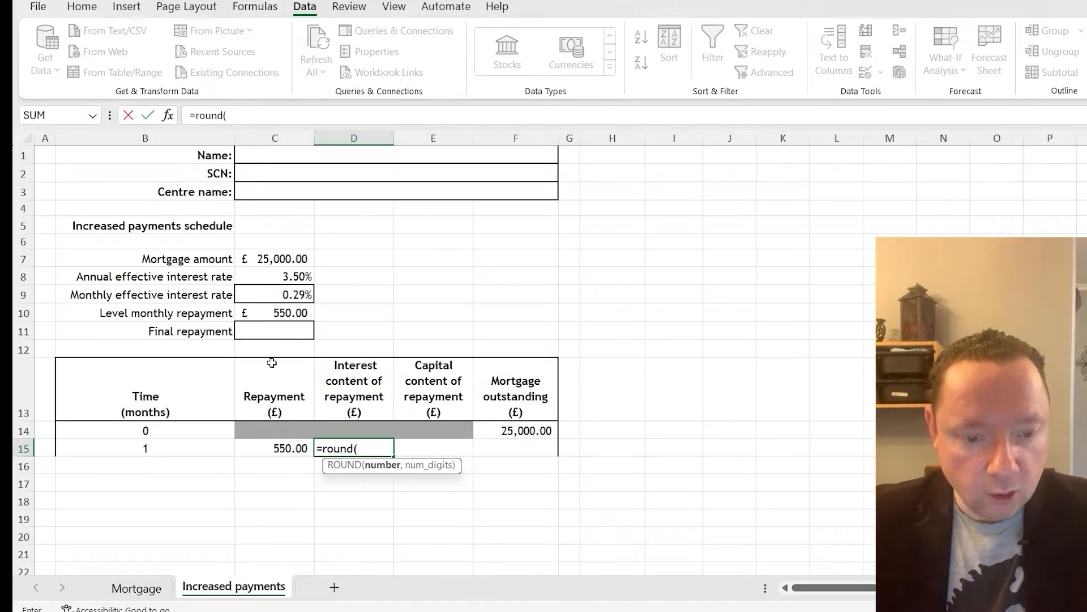
click(515, 431)
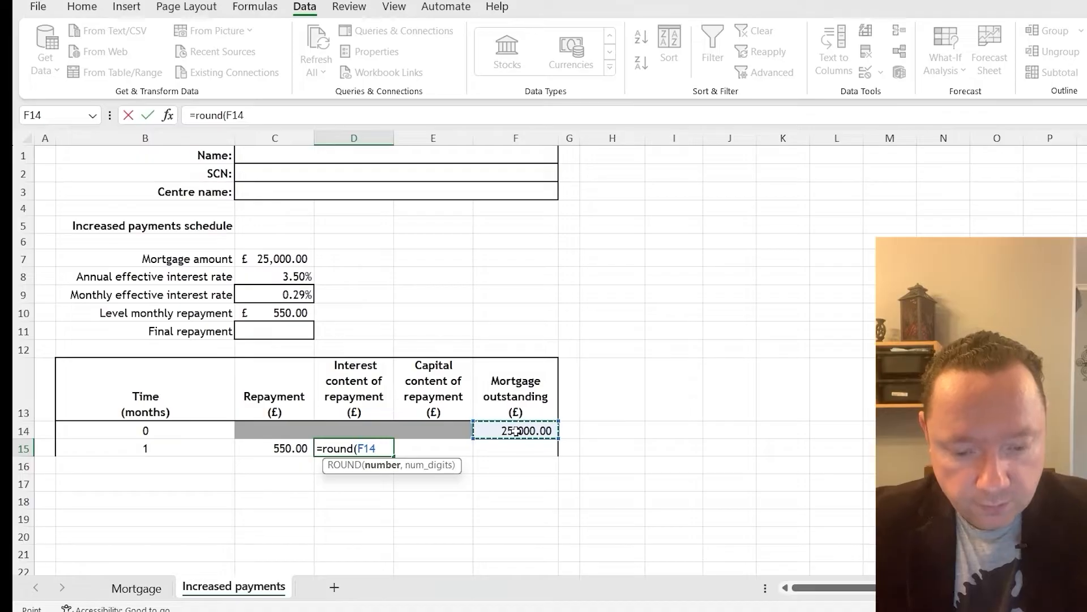
text(*)
click(283, 295)
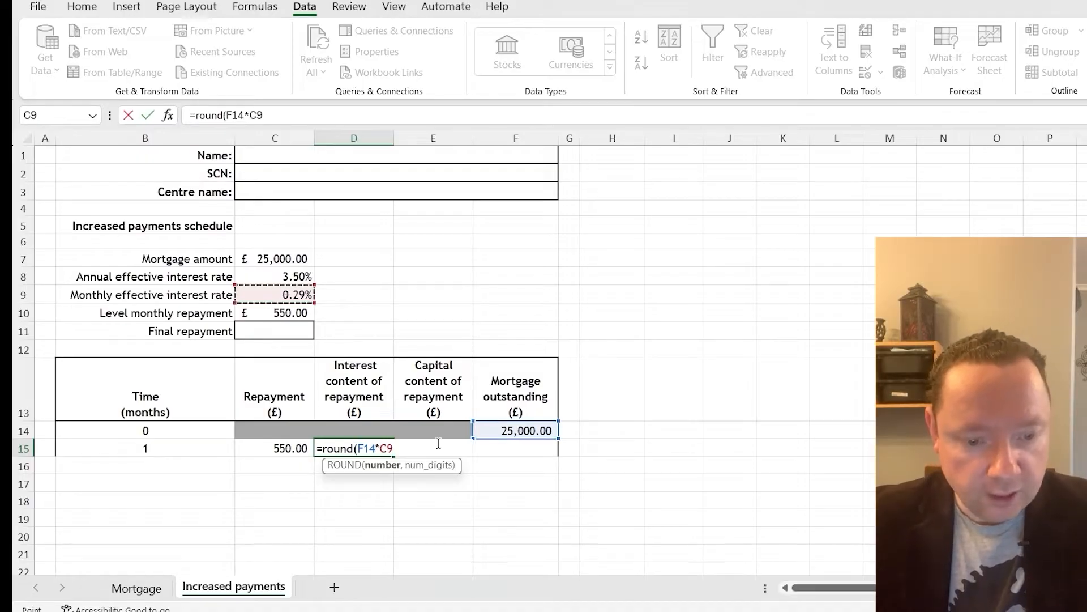
text(,2)
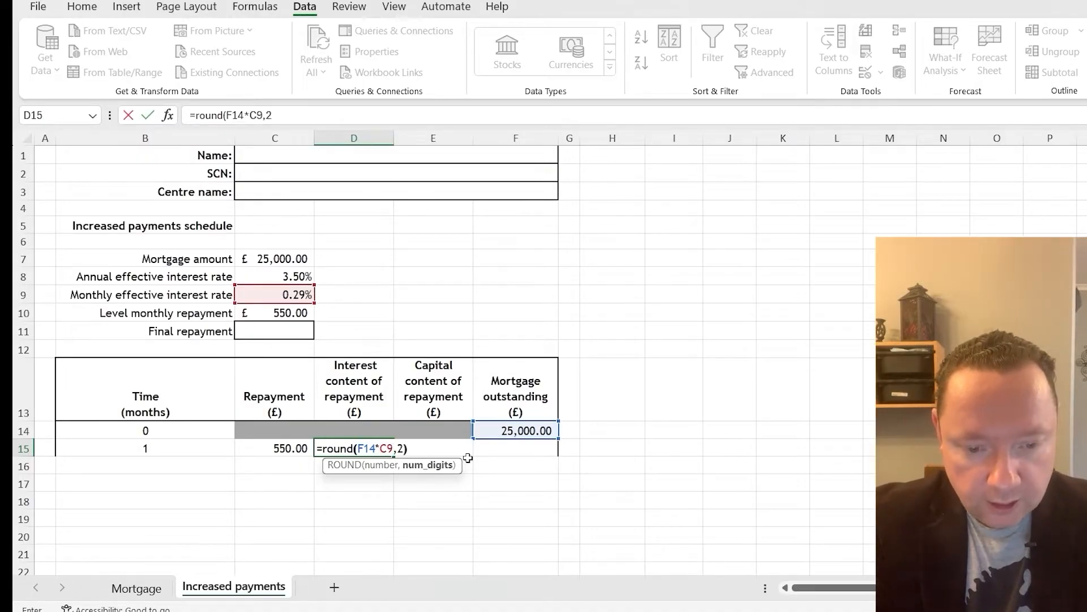
text())
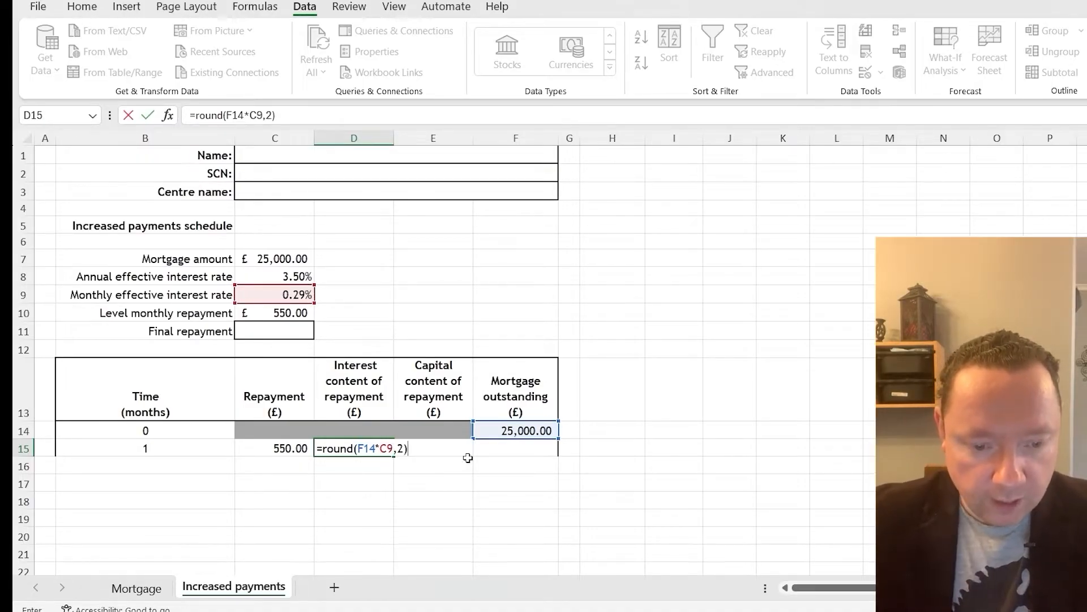
Make the interest rate reference absolute so the D15 formula is =ROUND(F14*$C$9,2), and enter it
click(386, 449)
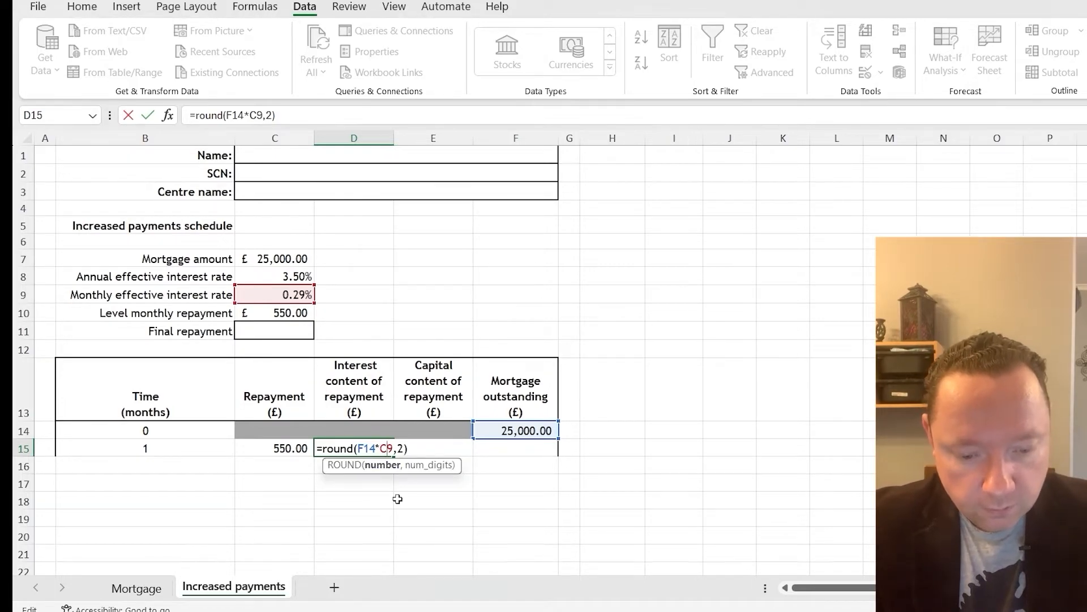
text($)
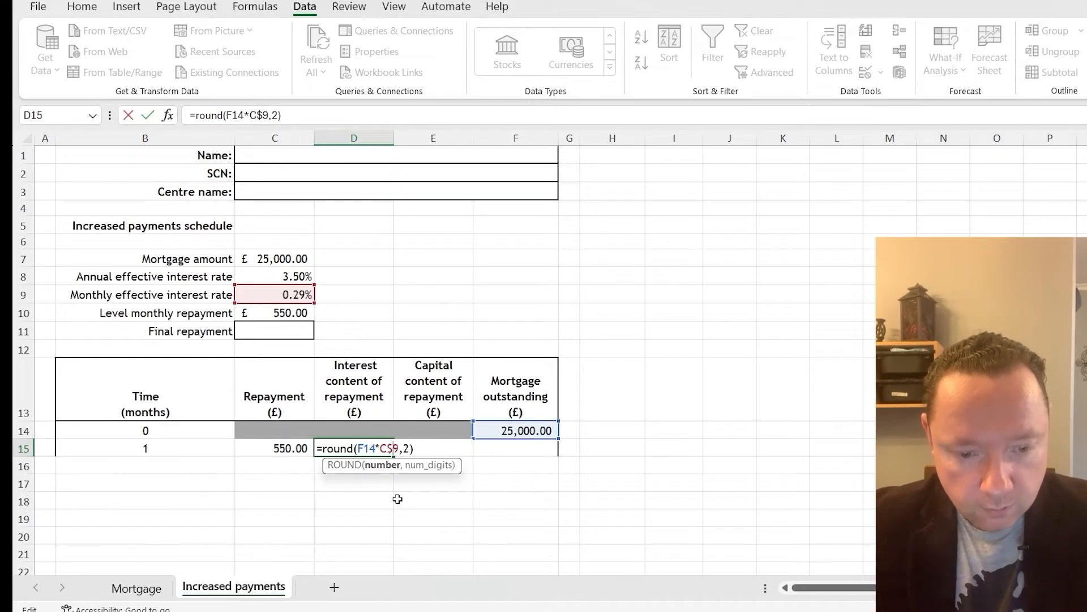
key(Left)
key(Left)
text($)
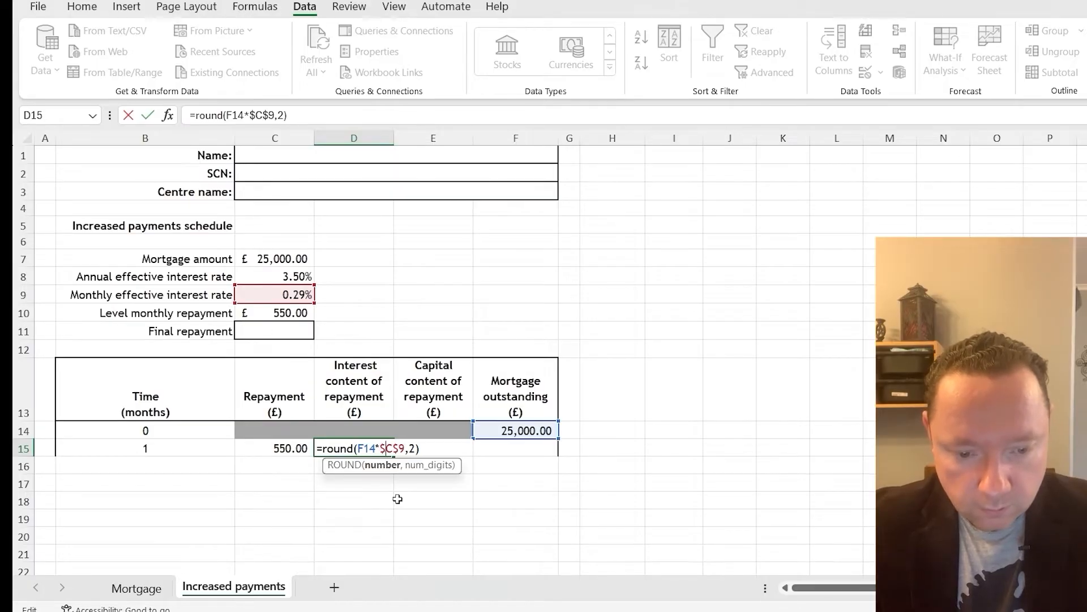
key(Tab)
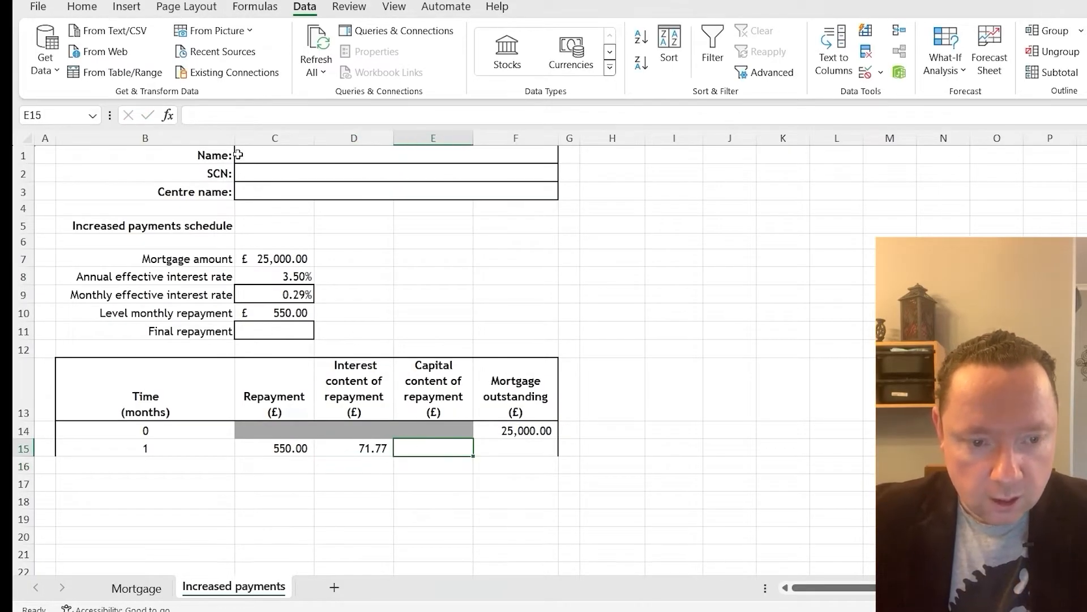
Calculate the month 1 capital content in E15 as the repayment minus the interest, =C15-D15
click(231, 115)
text(=)
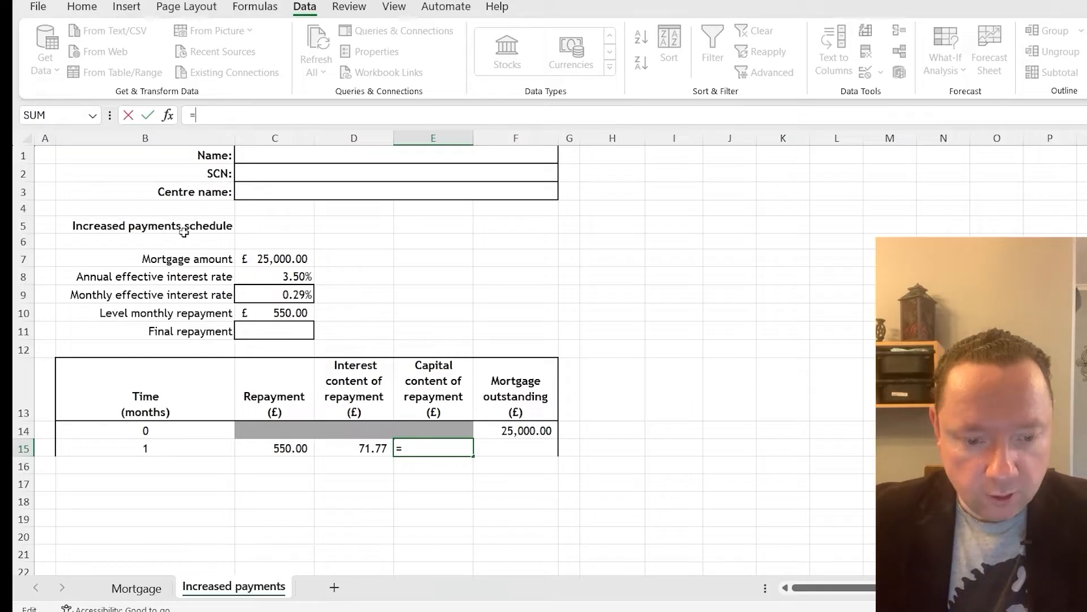
click(284, 451)
text(-)
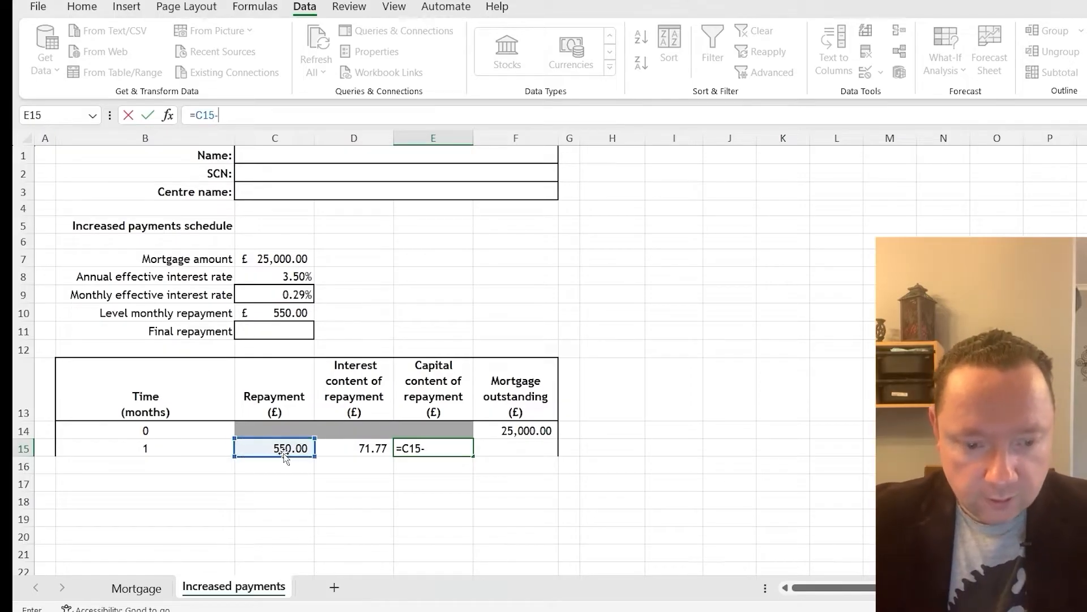
click(350, 453)
key(Return)
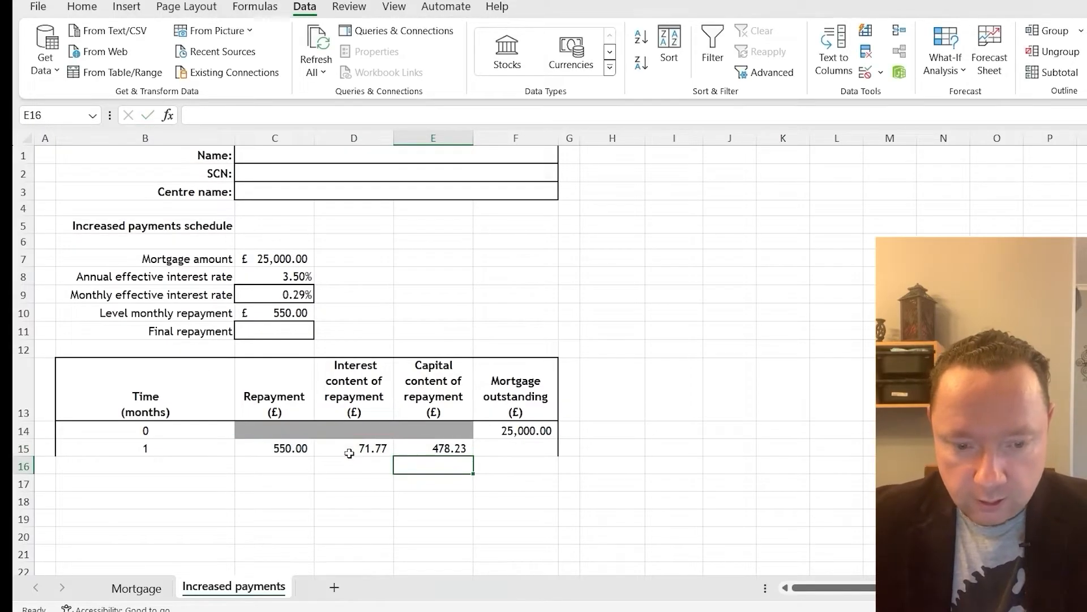
Calculate the month 1 mortgage outstanding in F15 as the previous balance minus the capital content, =F14-E15
click(491, 449)
text(=)
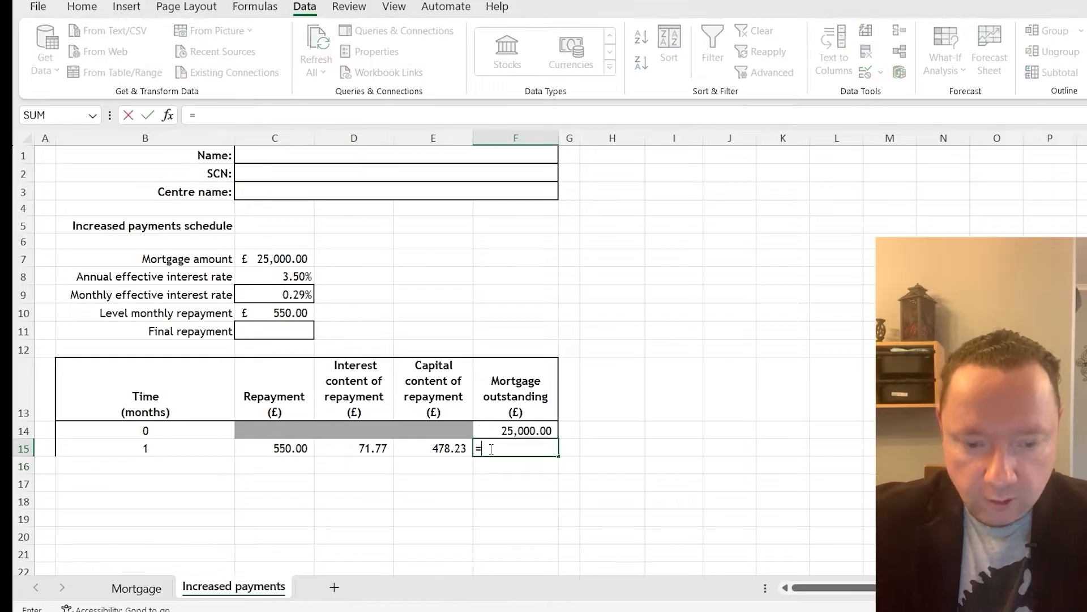
click(511, 432)
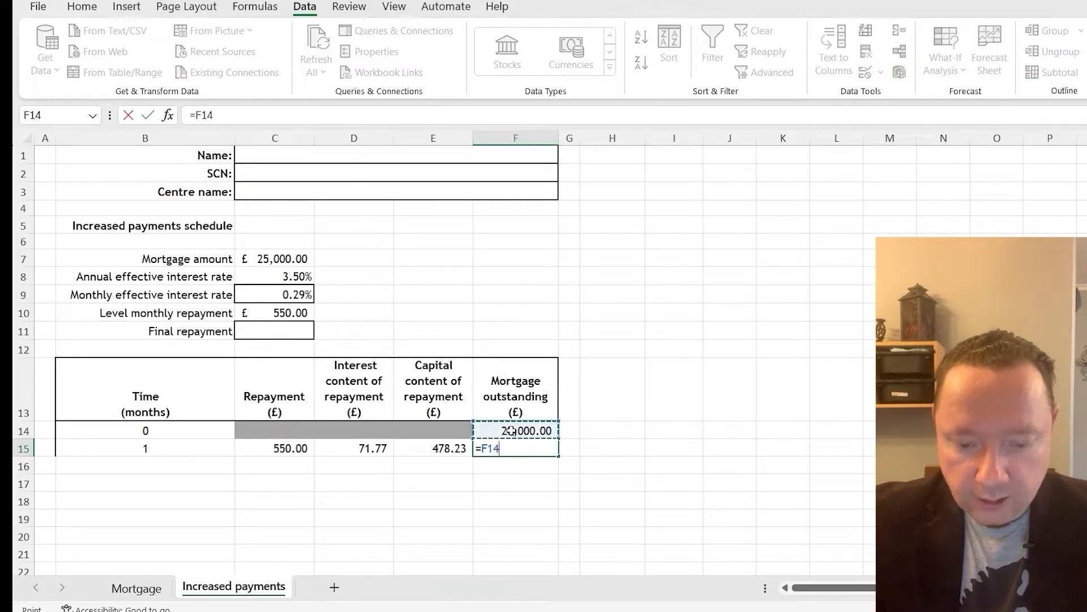
text(-)
click(446, 450)
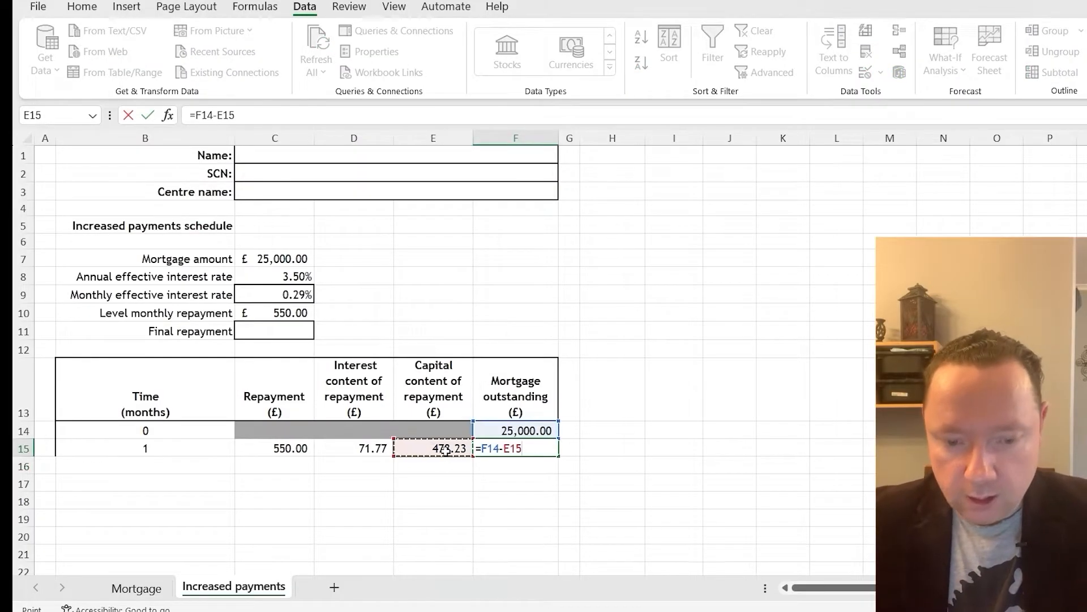
key(Return)
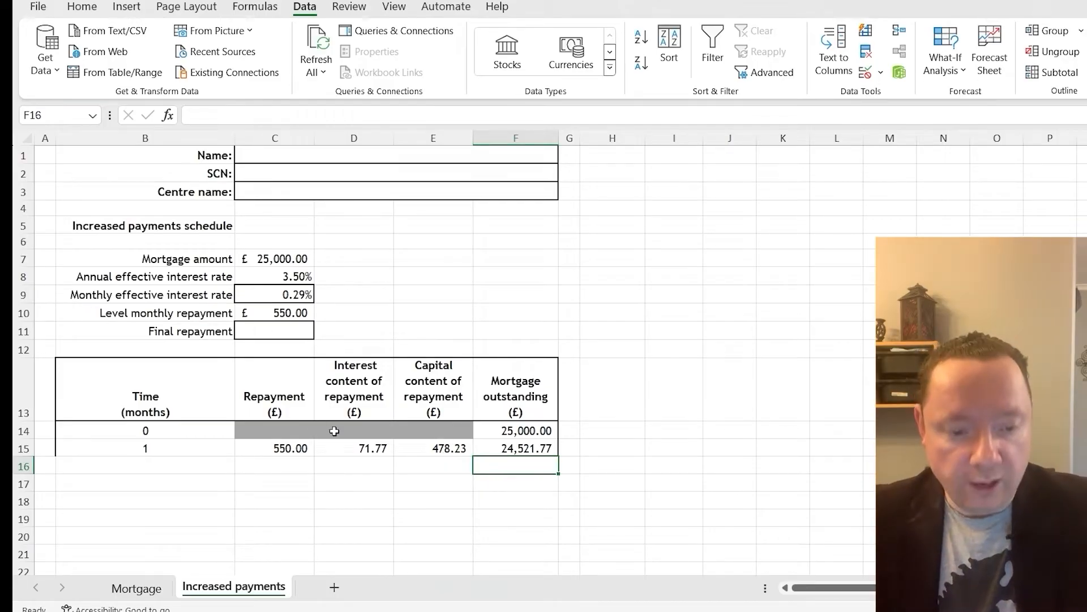
Fill the month 1 row B15:F15 down the increased payments schedule through month 61
drag(168, 452, 558, 545)
scroll(555, 521, down, 2)
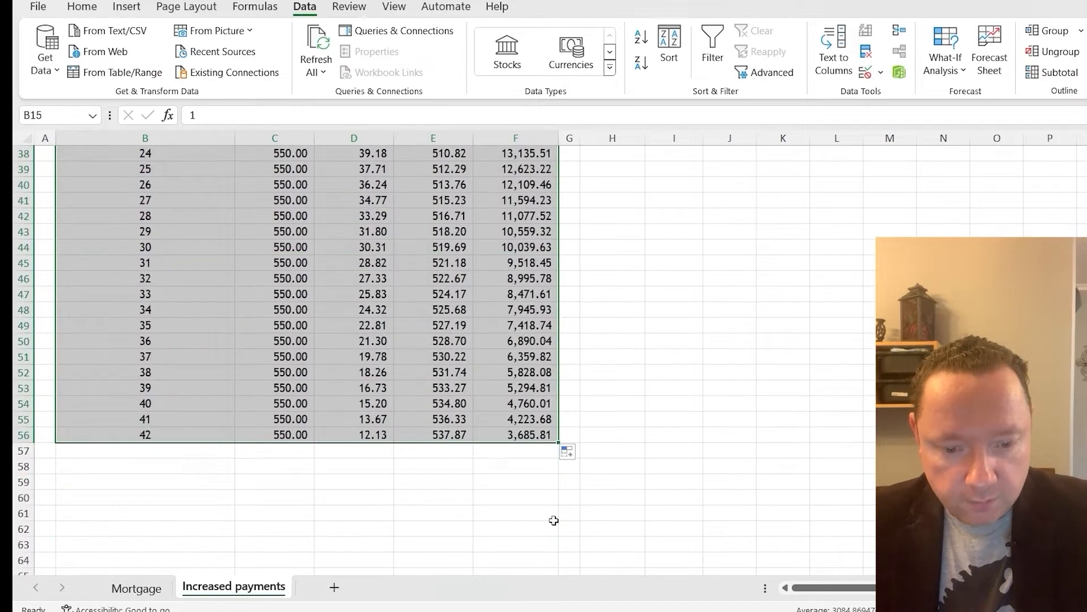
drag(561, 442, 595, 554)
scroll(442, 460, down, 2)
click(347, 340)
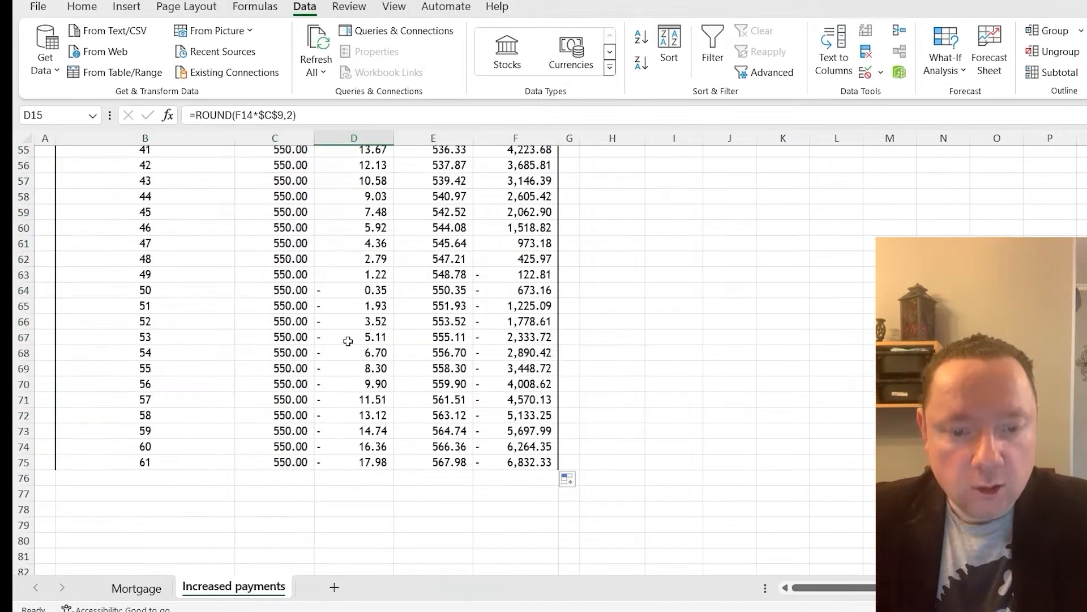
Clear the surplus schedule rows below month 49 so the schedule ends at row 63
click(435, 323)
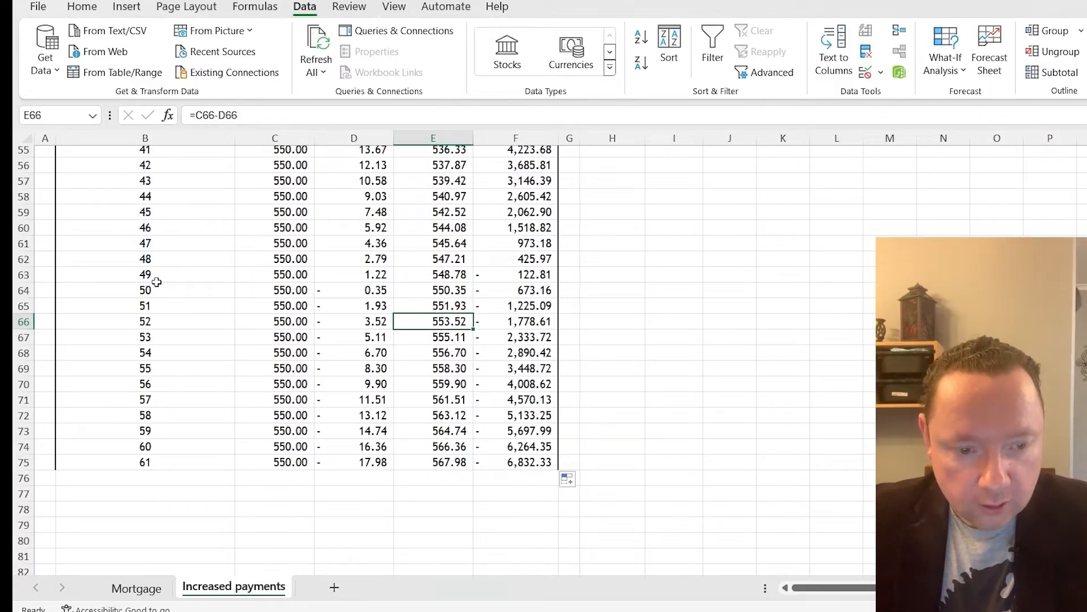
drag(157, 279, 526, 462)
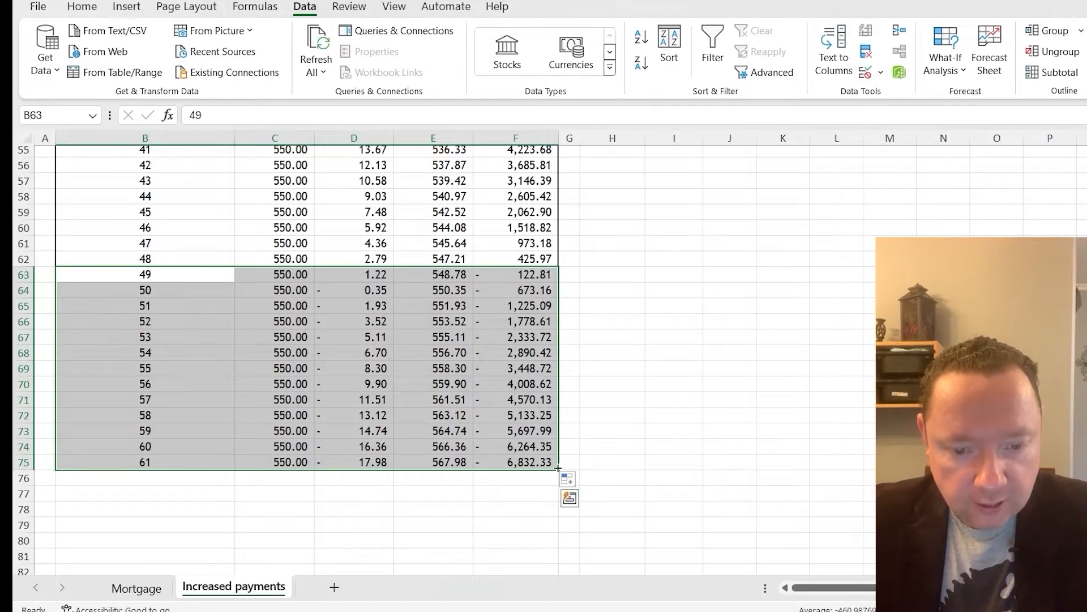
drag(559, 469, 560, 282)
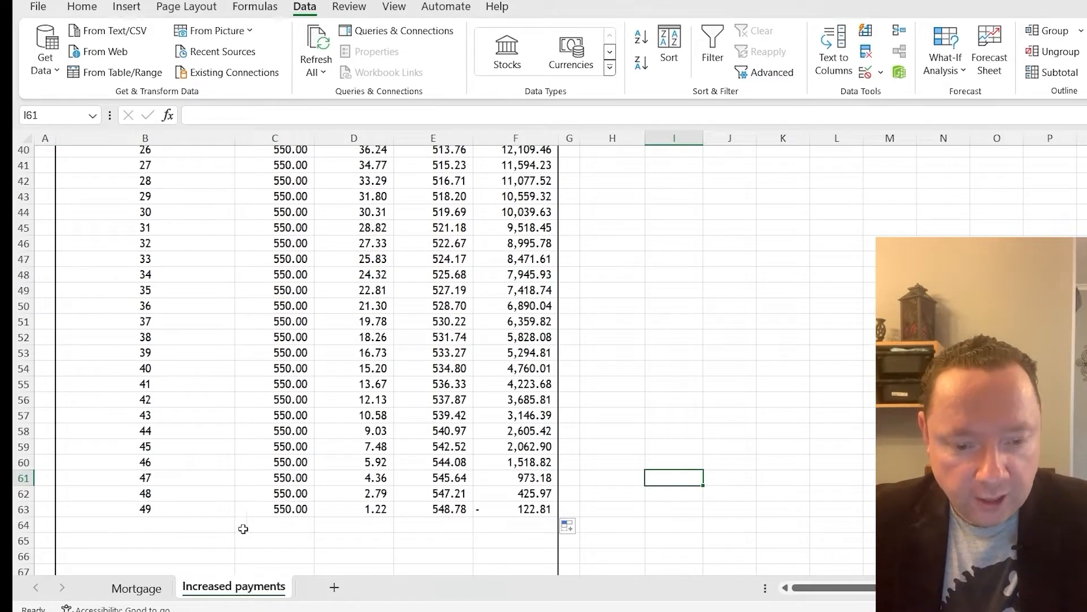
Set the final repayment in C11 to £427.19 and make the month 49 repayment in C63 refer to it with =$C$11
scroll(312, 433, up, 8)
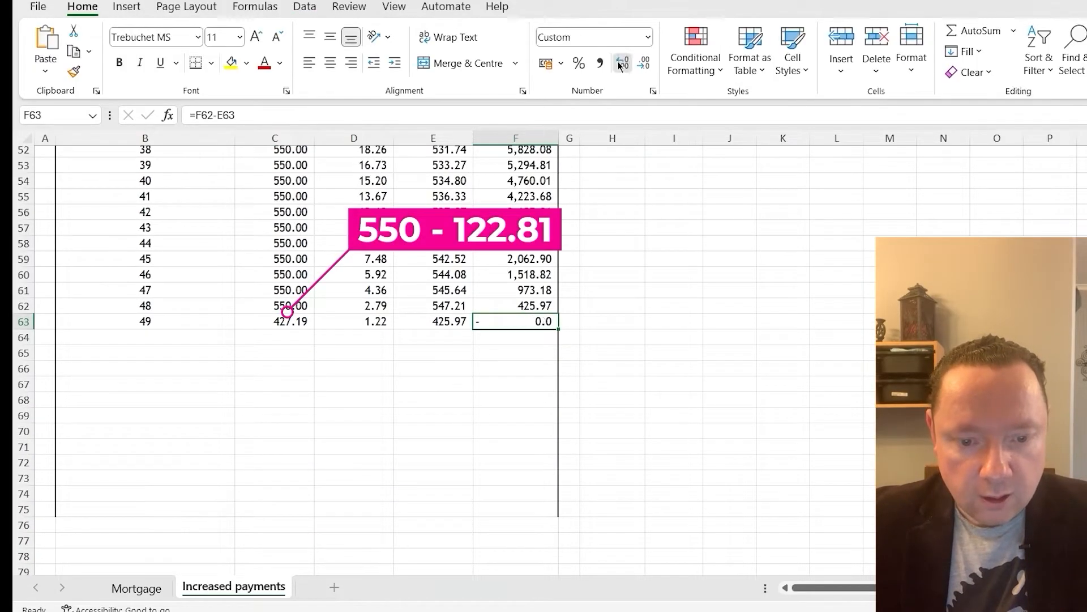
click(617, 337)
click(300, 324)
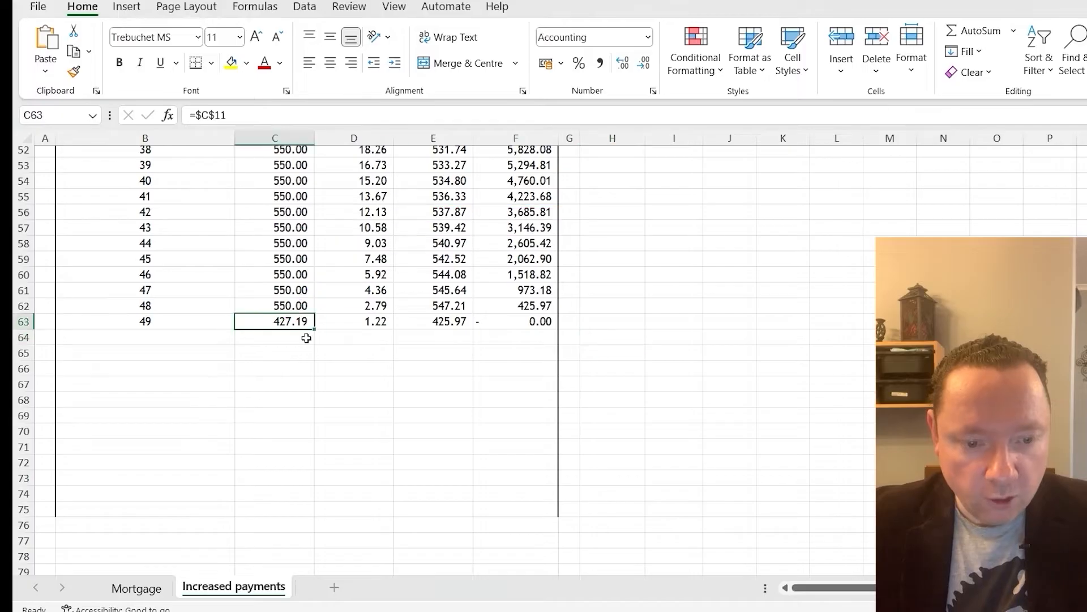
scroll(451, 454, up, 17)
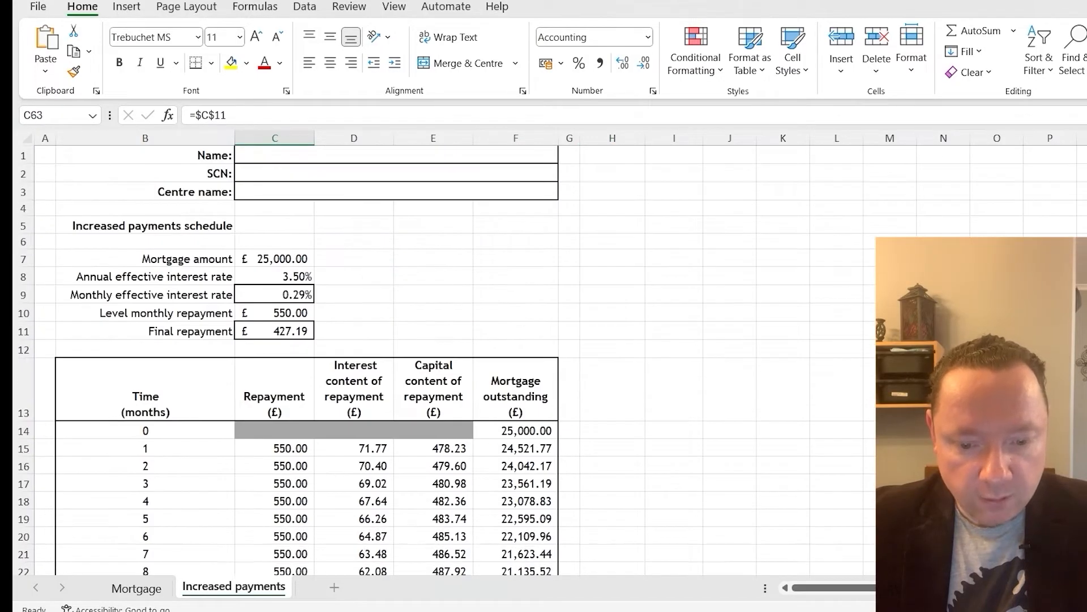
Check question (c)(ii) in the exam paper and total the increased payments in H63 with =SUM(C15:C63)
key(alt+Tab)
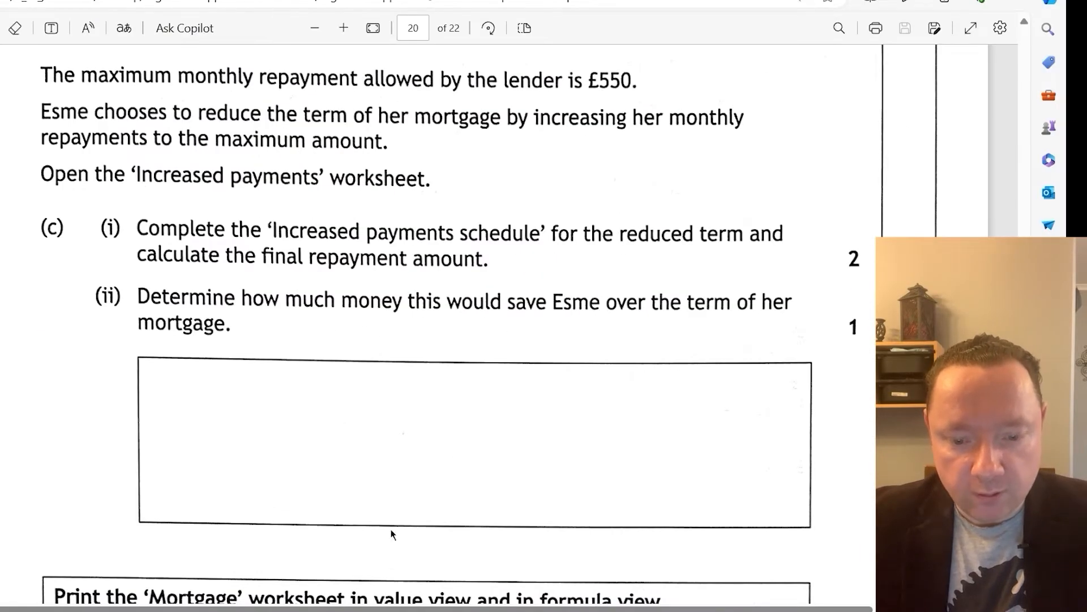
click(446, 610)
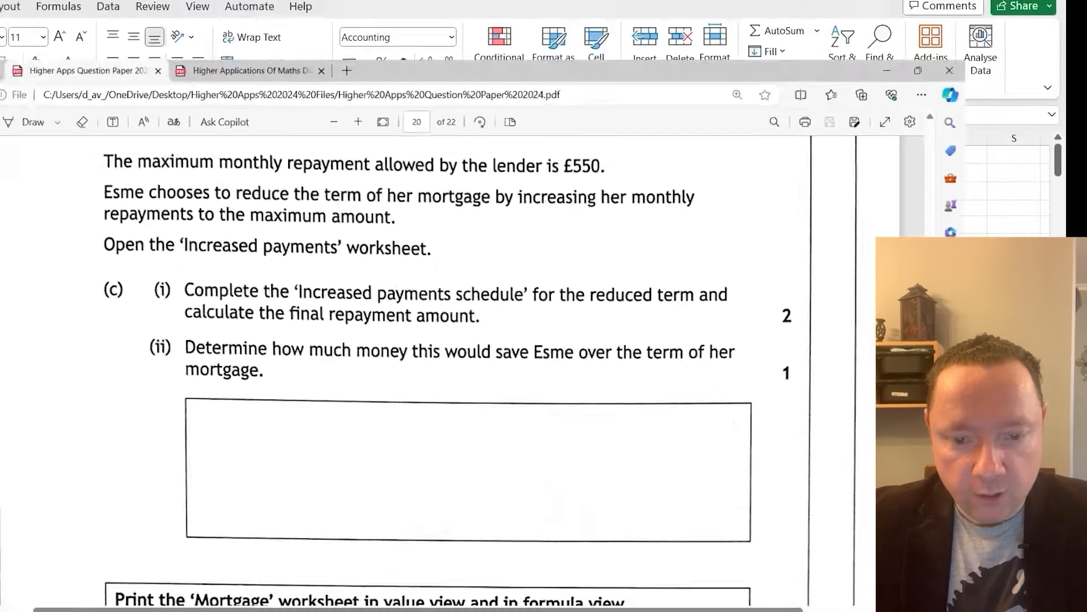
scroll(334, 251, down, 4)
scroll(290, 223, down, 13)
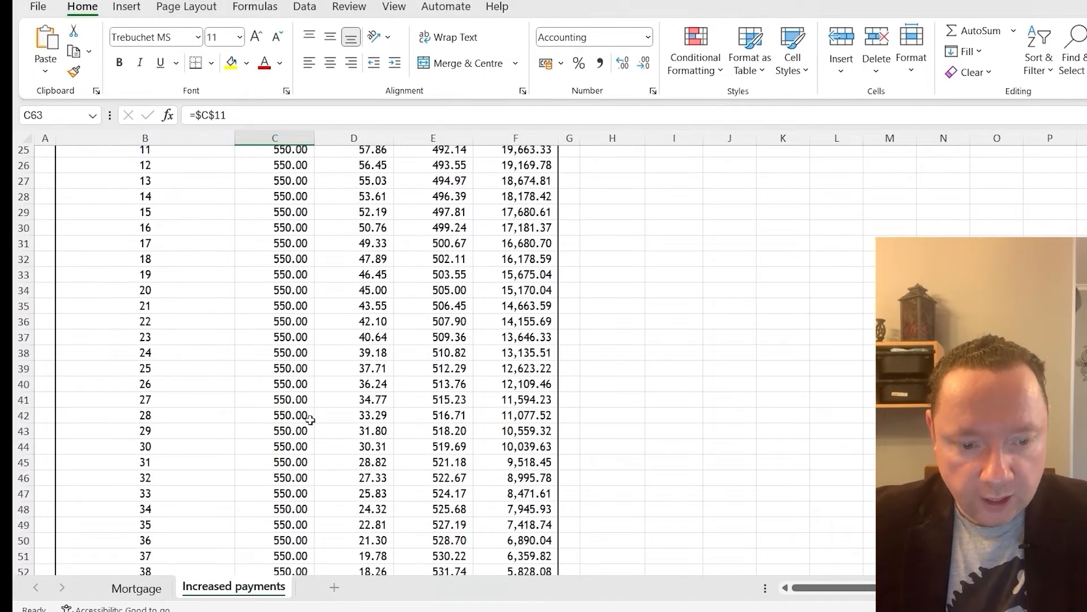
click(611, 324)
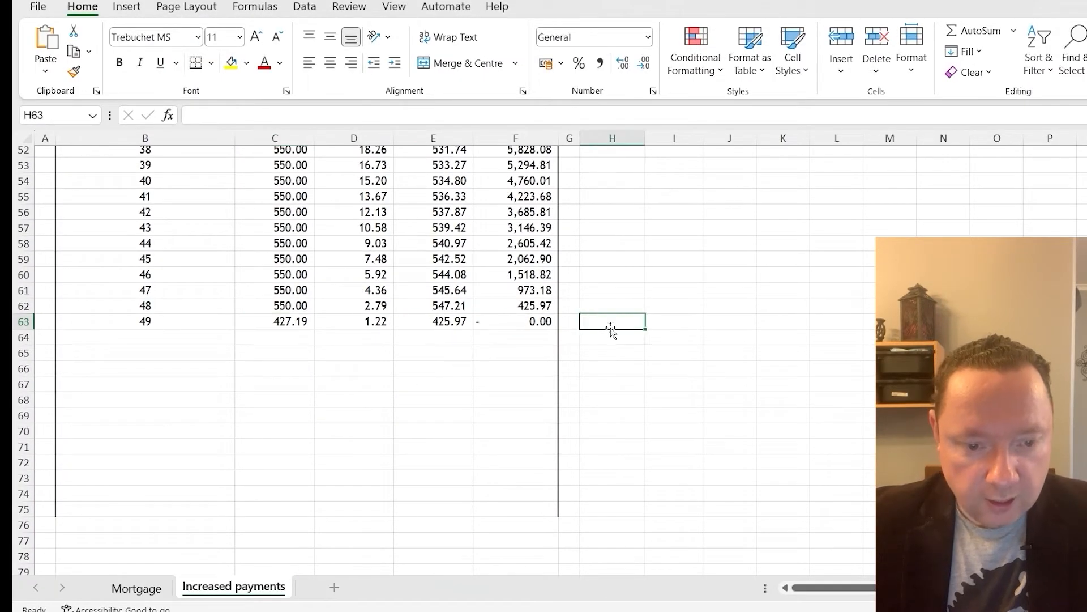
text(=sum()
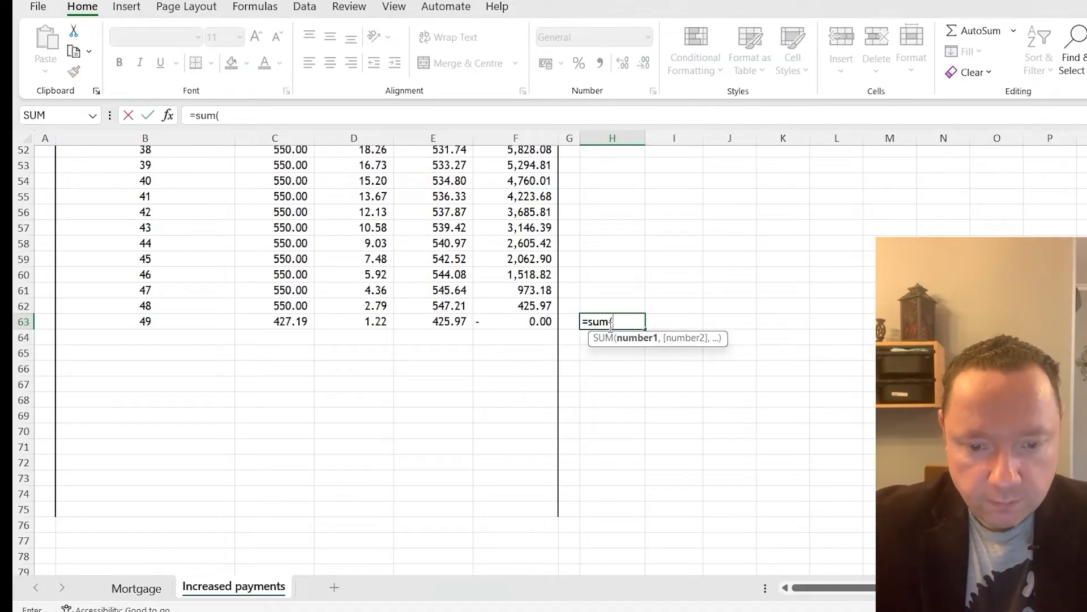
scroll(612, 324, up, 14)
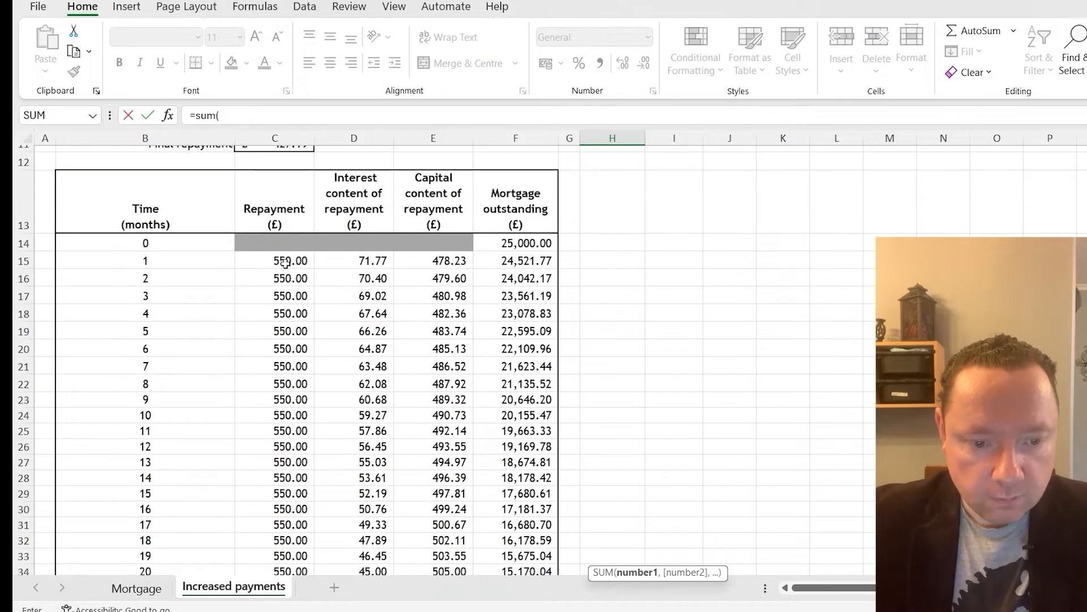
drag(285, 262, 292, 548)
text())
key(Return)
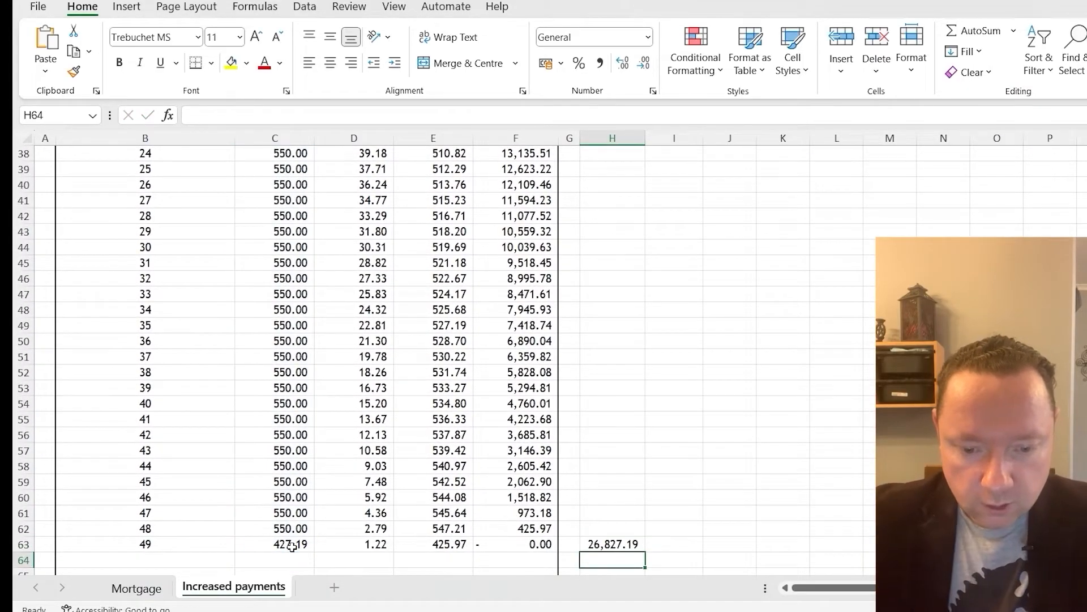
Total the original repayments on the Mortgage sheet in H16 with =SUM(C16:C75)
scroll(370, 519, down, 5)
click(156, 590)
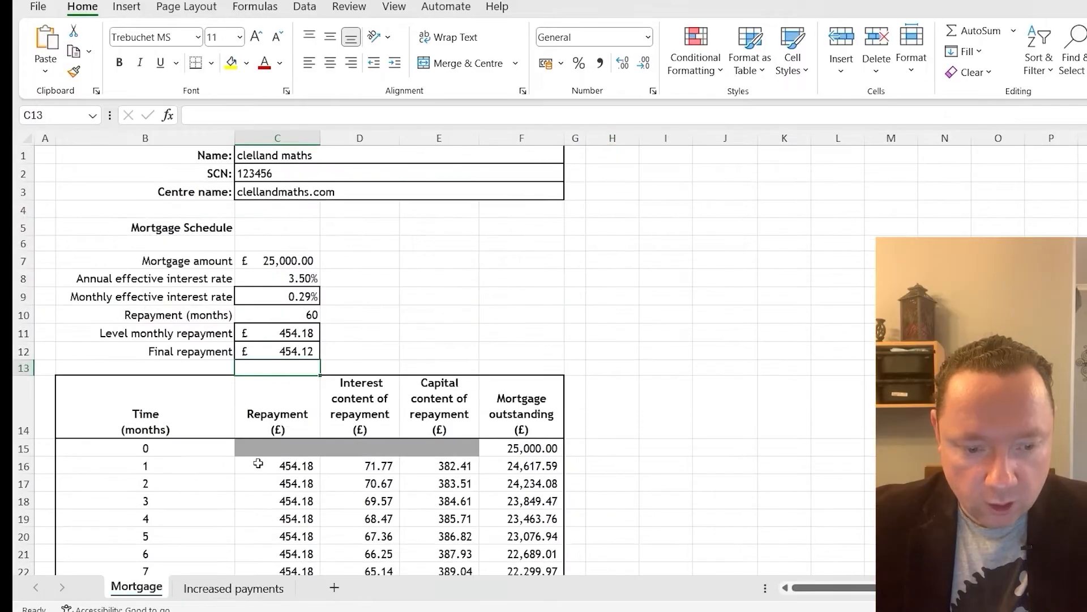
click(287, 464)
scroll(286, 464, down, 1)
click(614, 441)
text(=sum()
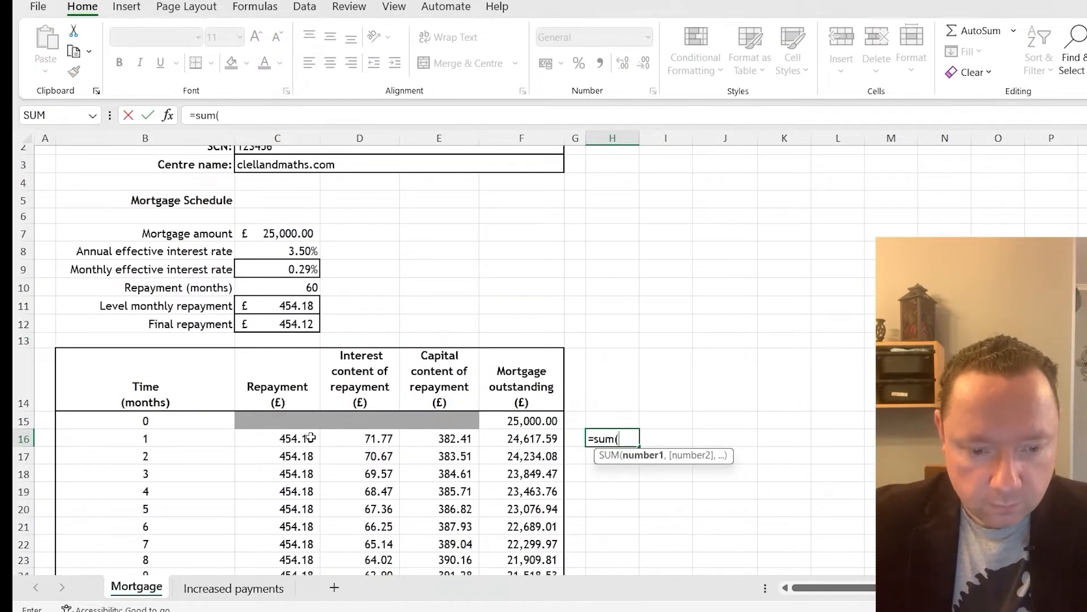
drag(311, 437, 311, 514)
scroll(619, 418, up, 13)
scroll(740, 371, up, 5)
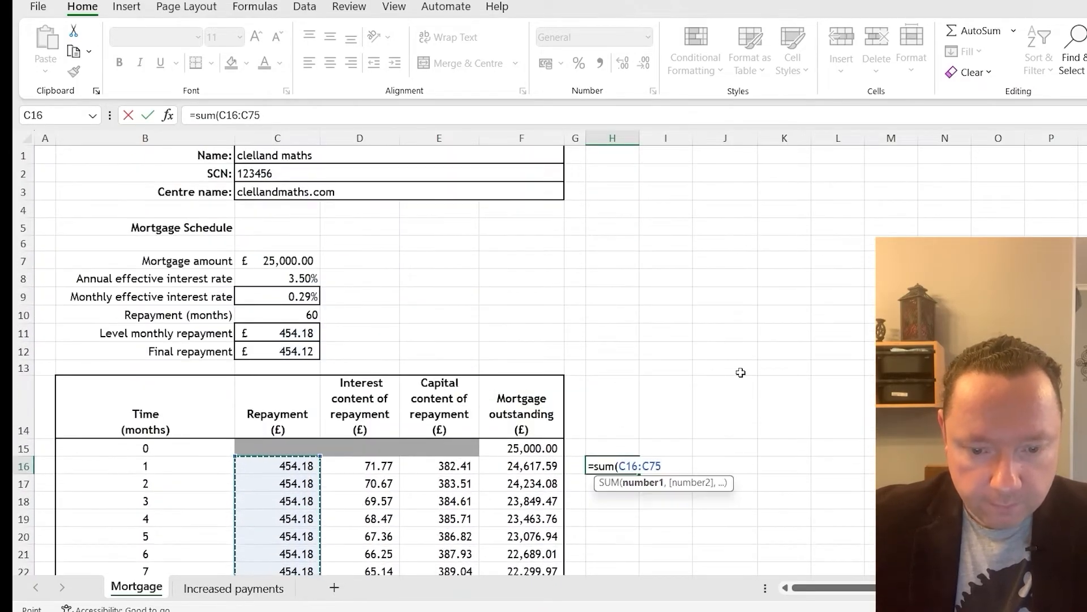
key(Return)
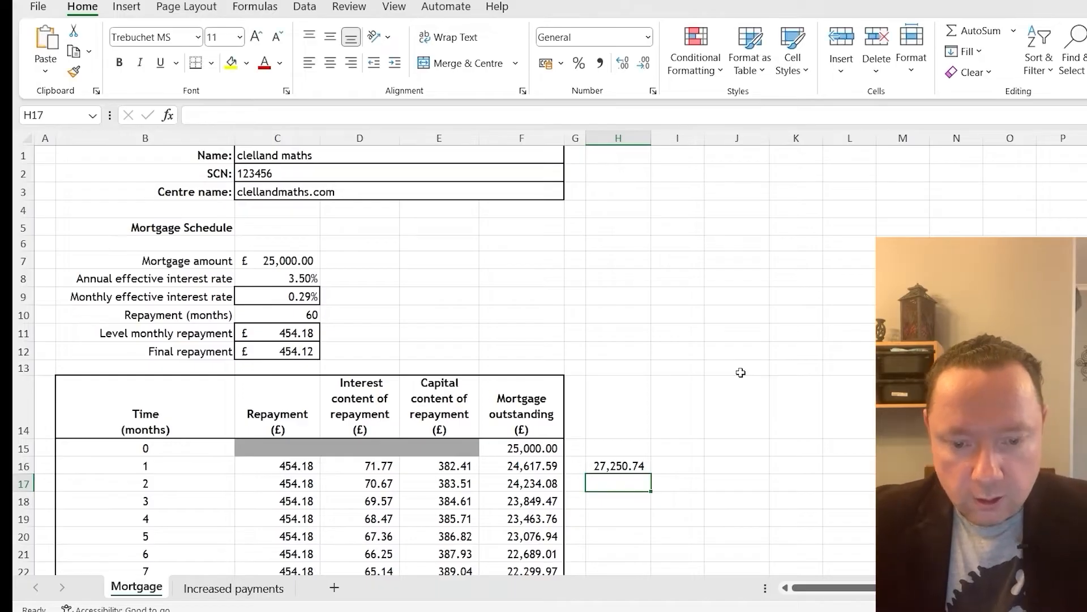
Try to calculate the saving in H67 of Increased payments by subtracting H63 from the Mortgage sheet's total in H16
scroll(740, 372, down, 4)
click(238, 588)
click(600, 372)
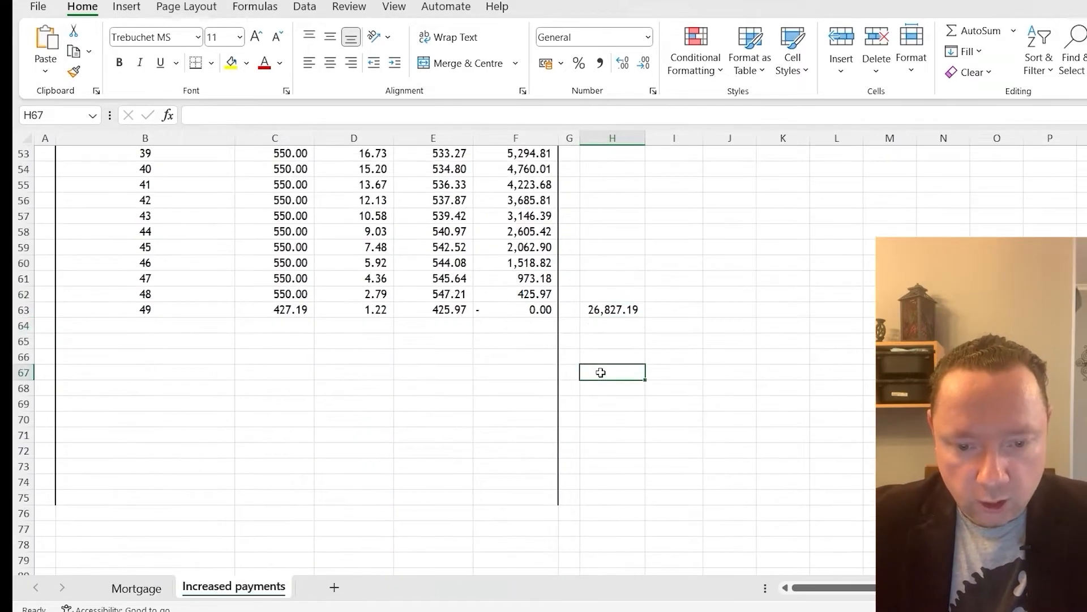
text(=)
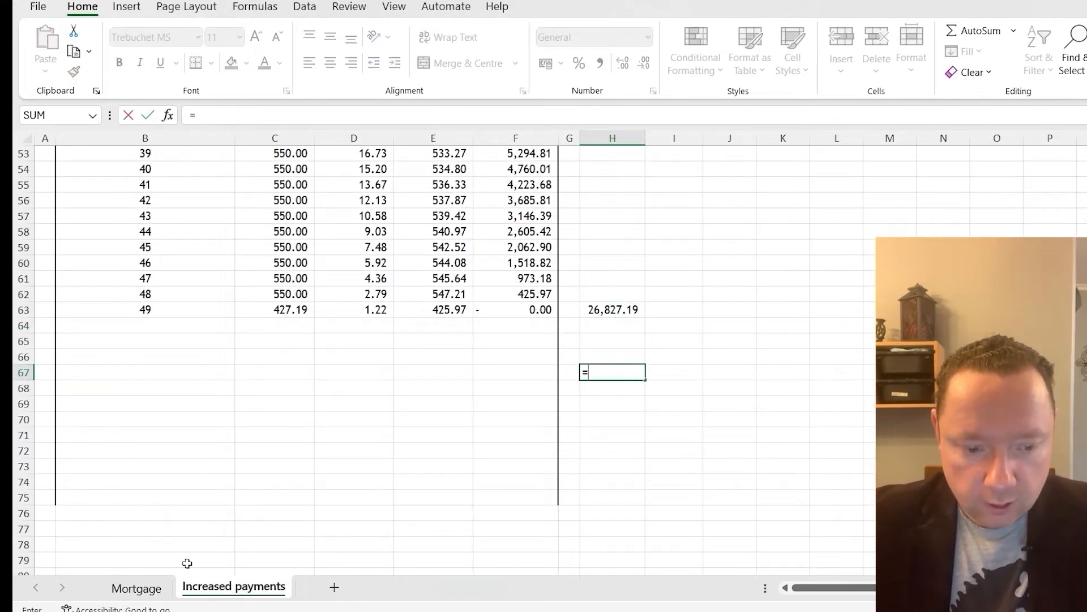
click(136, 588)
click(607, 291)
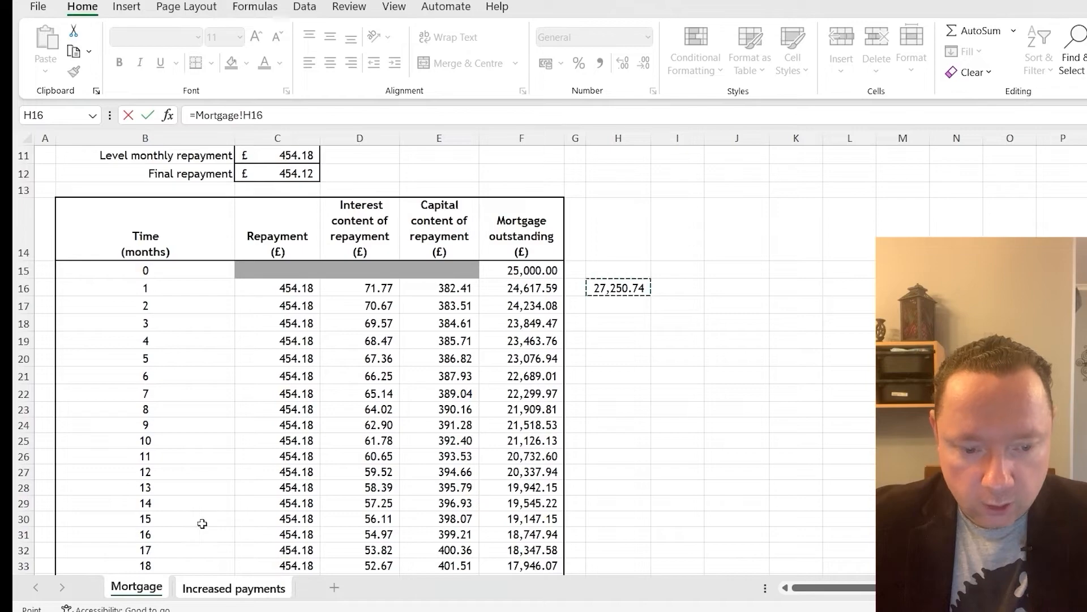
click(215, 587)
click(622, 310)
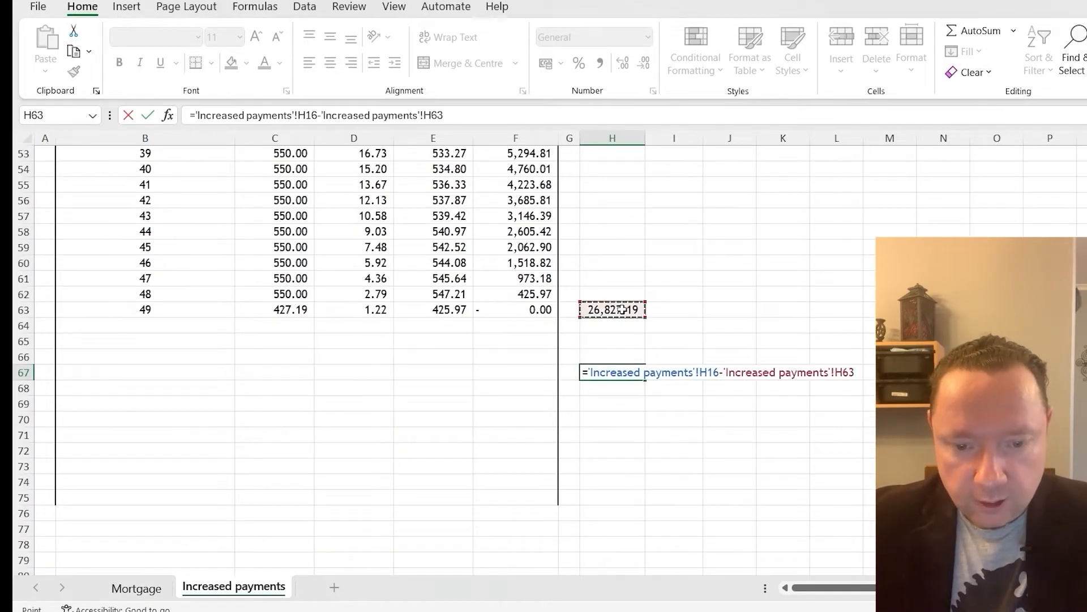
key(Return)
key(Up)
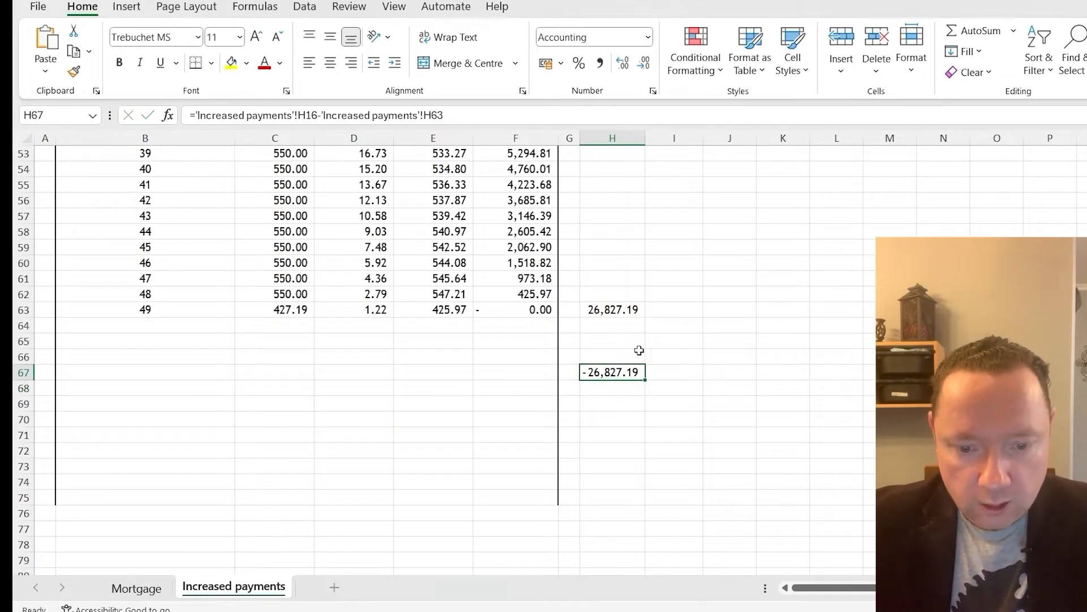
key(Delete)
Calculate the saving in H67 of Increased payments with =27250.74-H63, using the Mortgage sheet's repayment total
click(137, 588)
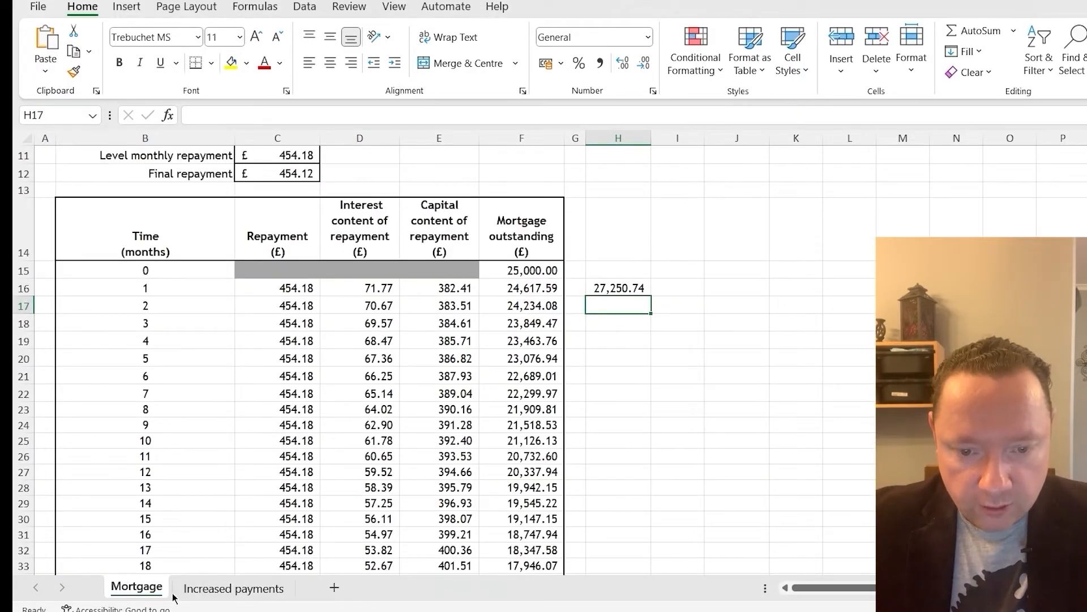
click(207, 592)
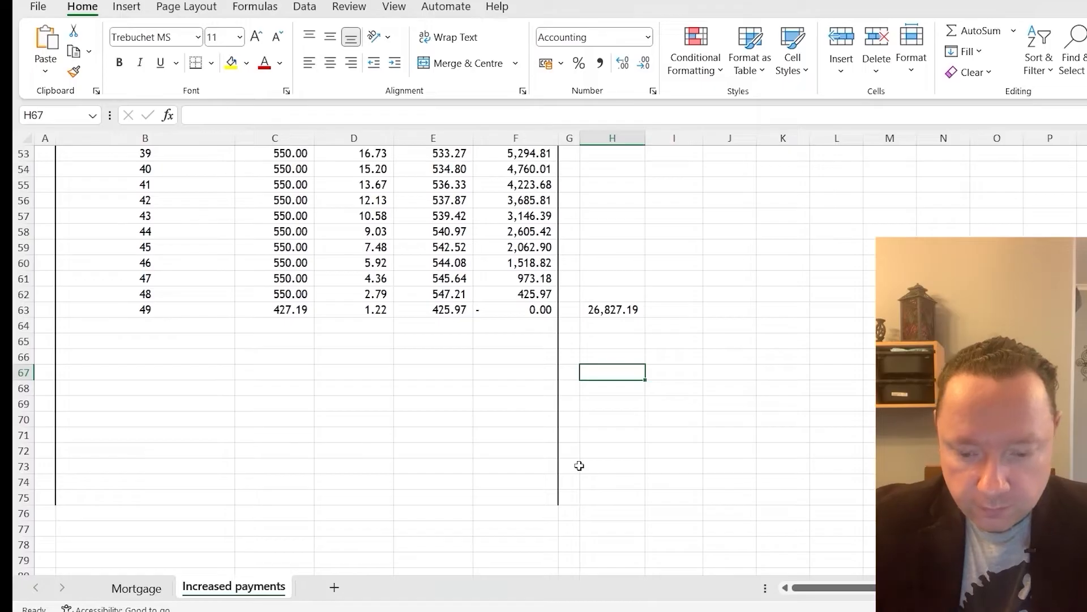
text(=2725)
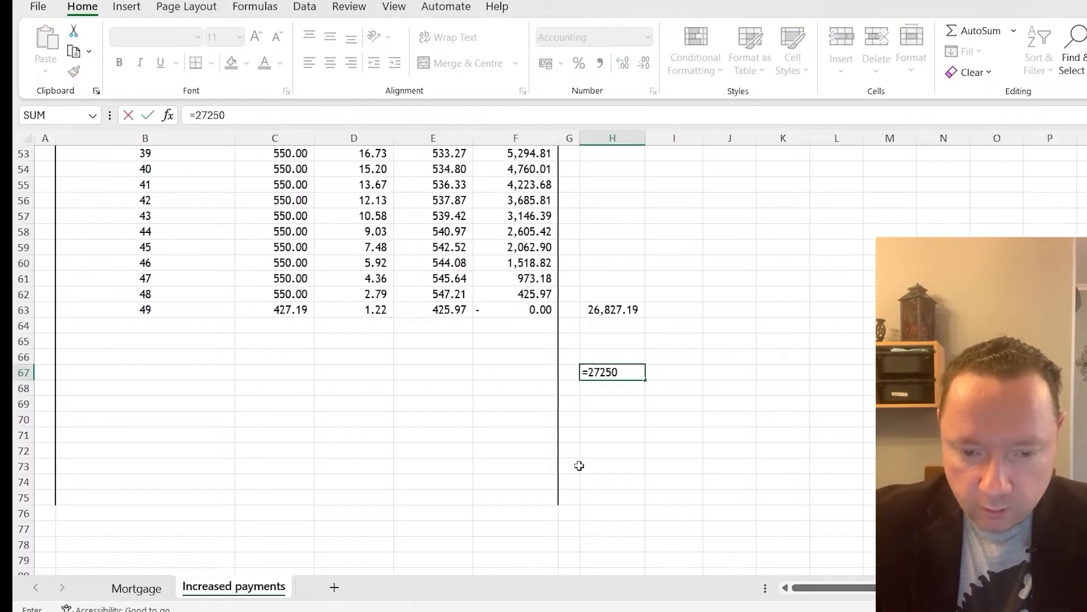
text(0)
click(259, 117)
text(.74)
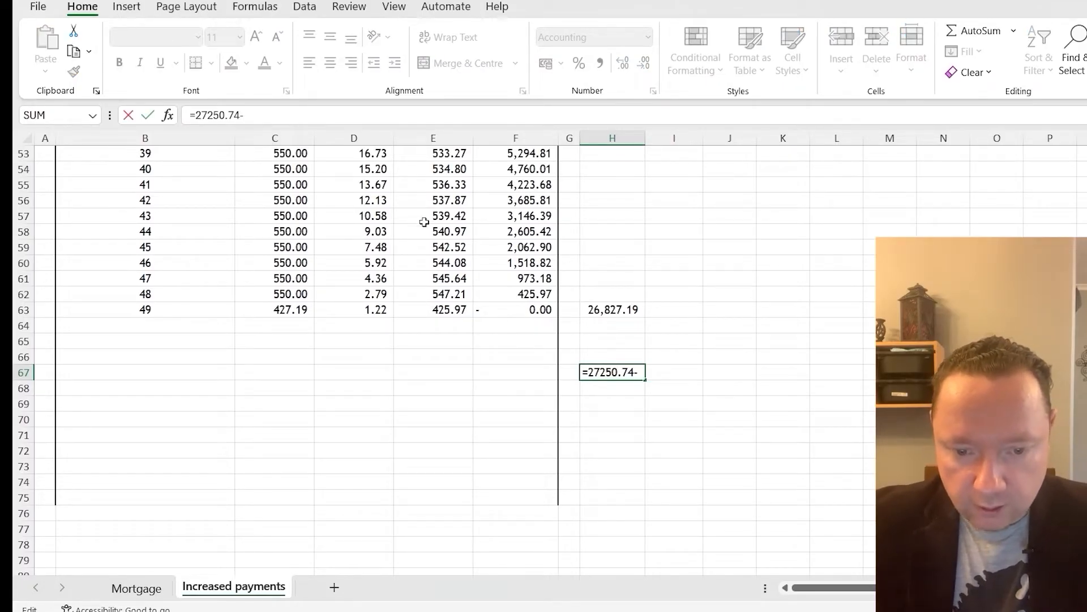
text(-)
click(607, 306)
key(Return)
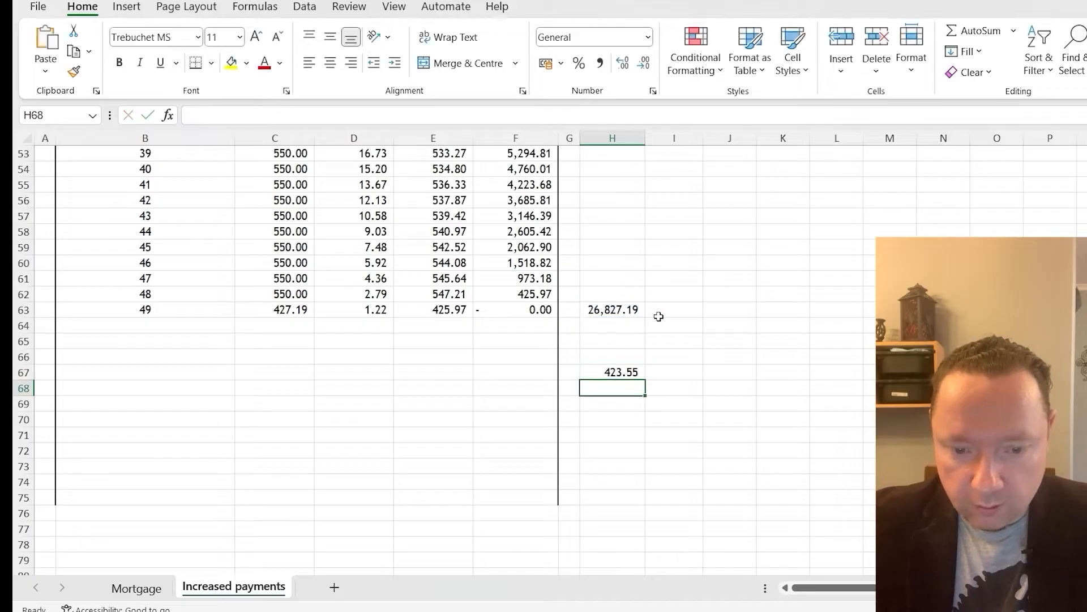
Write the saving of £423.55 as the answer to question (c)(ii) in the Word document
click(599, 373)
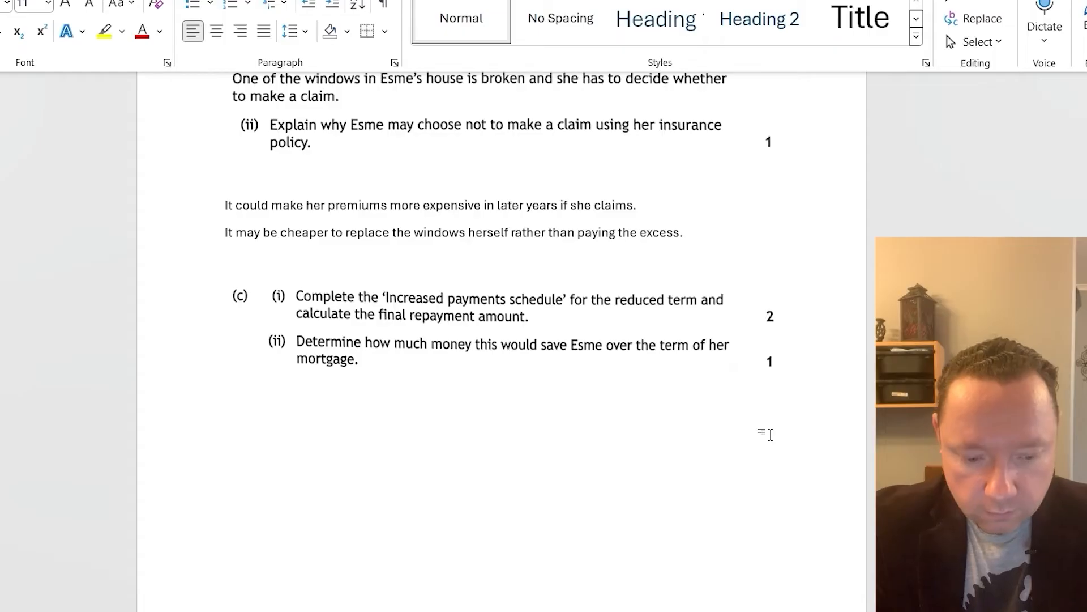
text(£42)
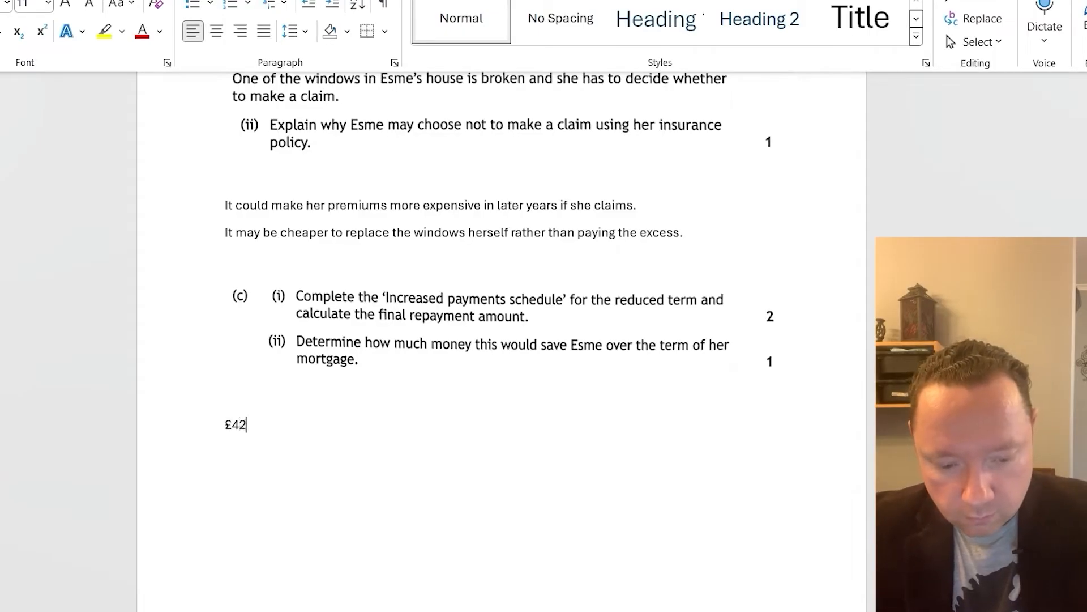
text(3.55)
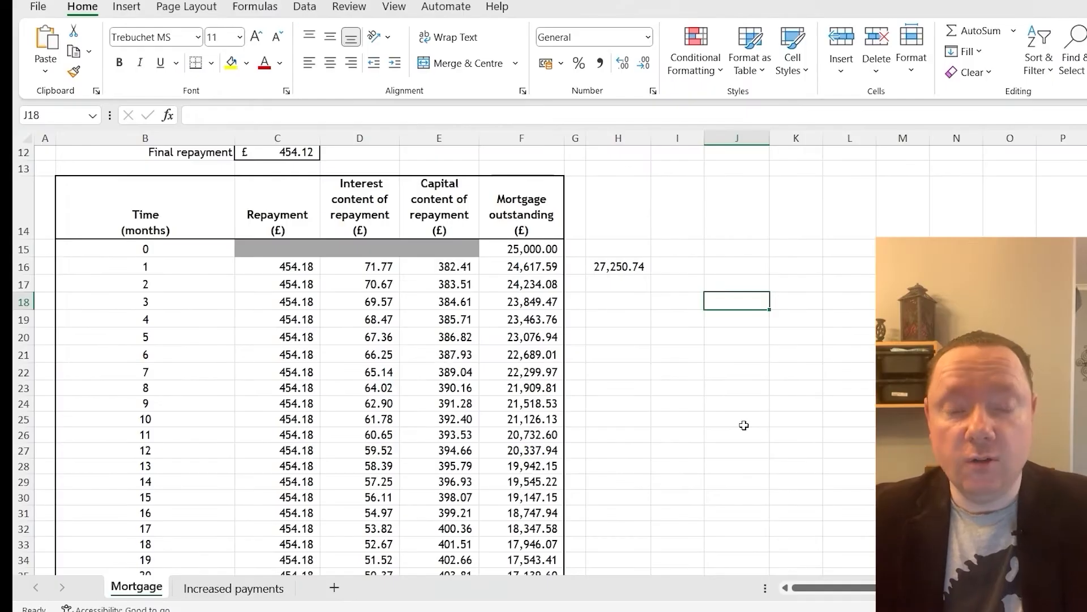
scroll(747, 416, up, 2)
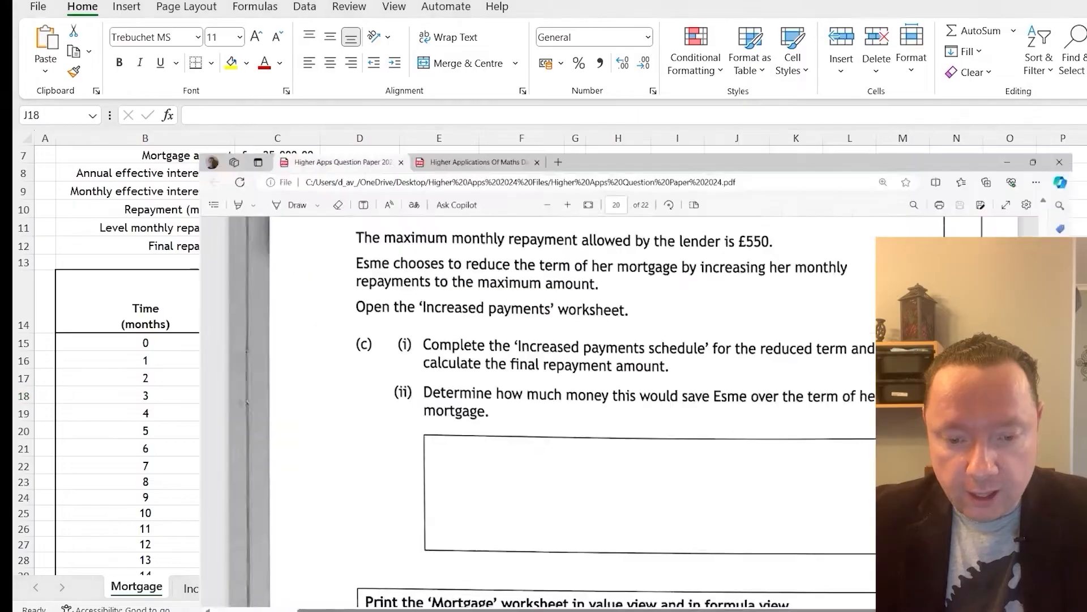
scroll(330, 400, down, 3)
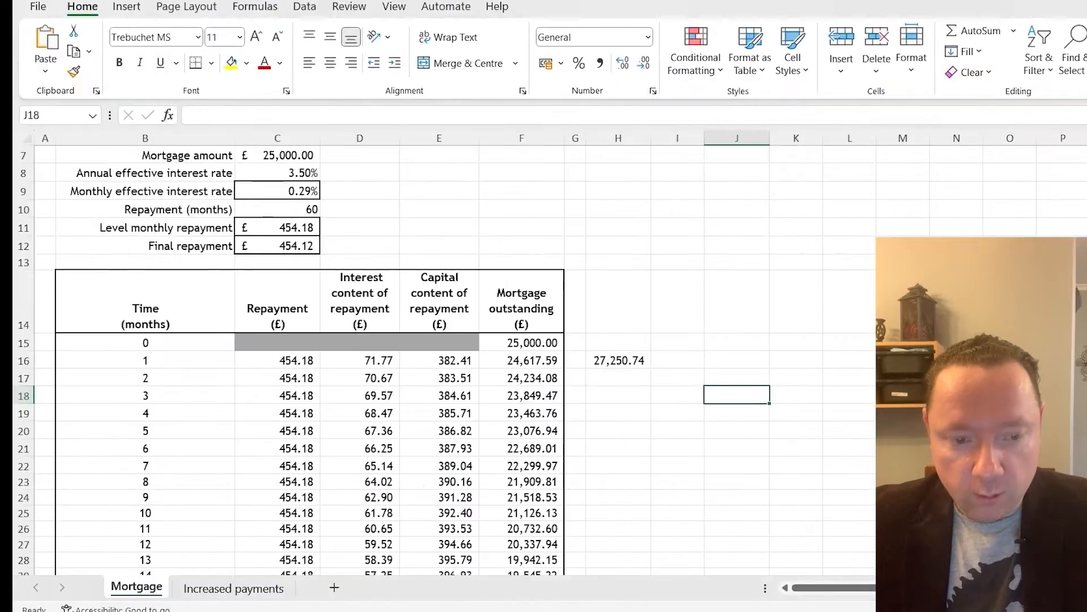
scroll(471, 339, down, 5)
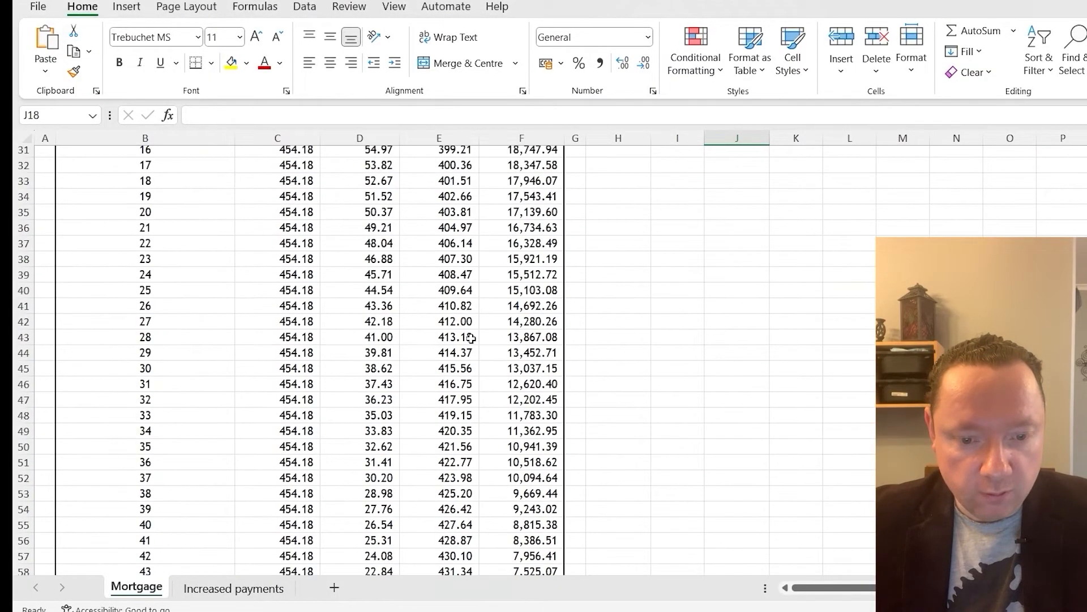
Show the cell formulas on both the Mortgage and Increased payments worksheets
scroll(470, 338, up, 5)
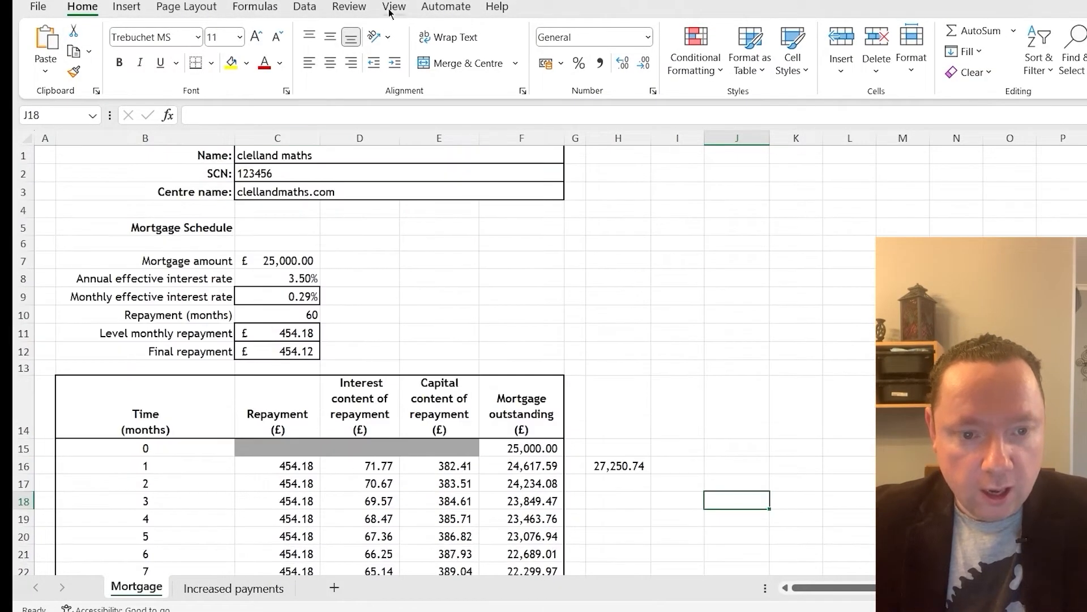
click(254, 7)
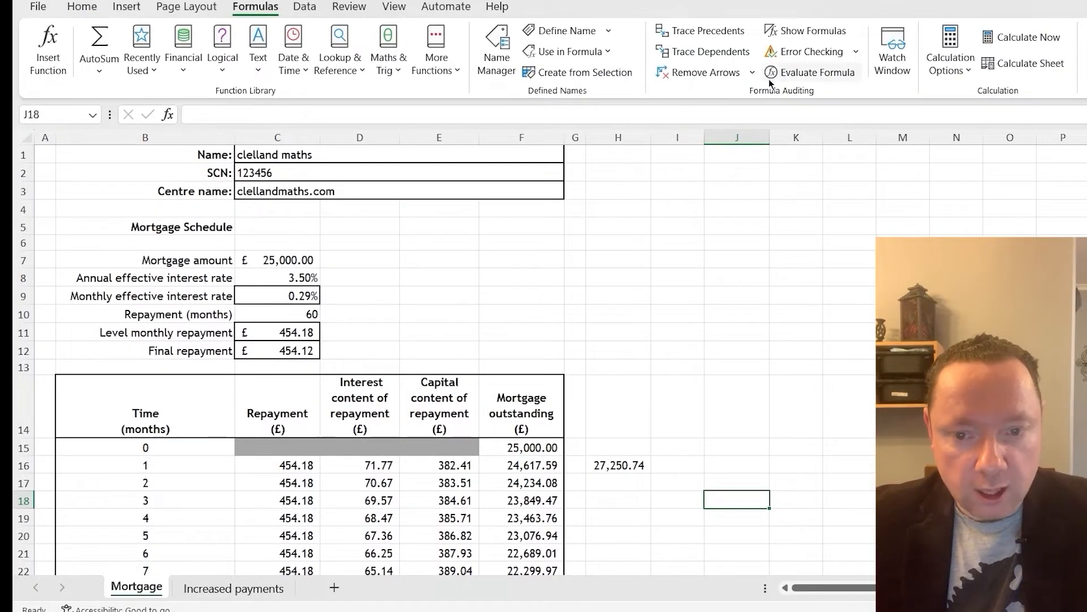
click(814, 31)
scroll(599, 269, down, 15)
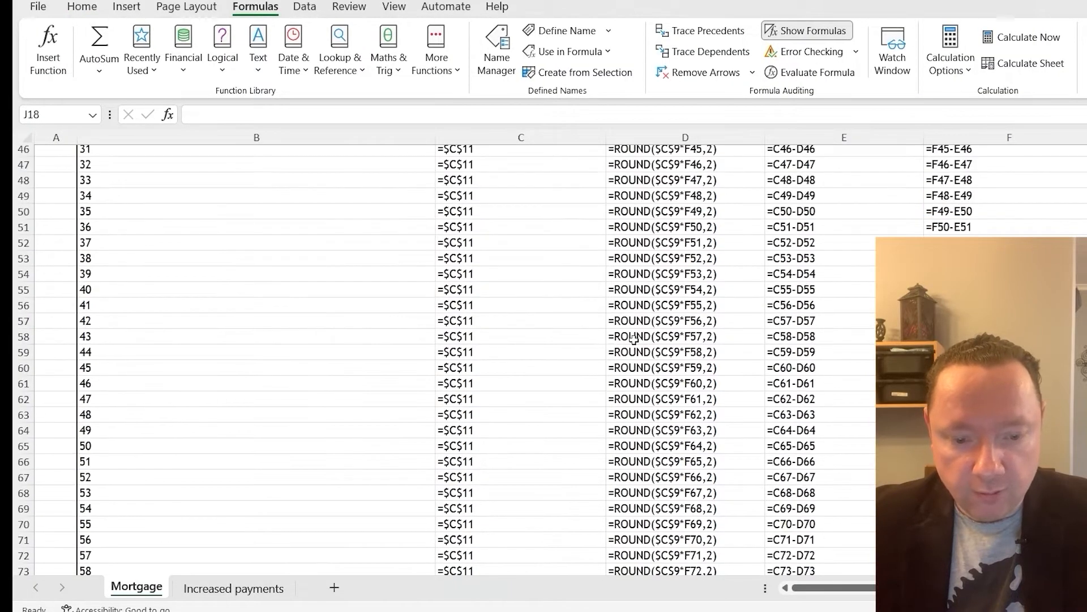
click(233, 587)
scroll(416, 509, up, 11)
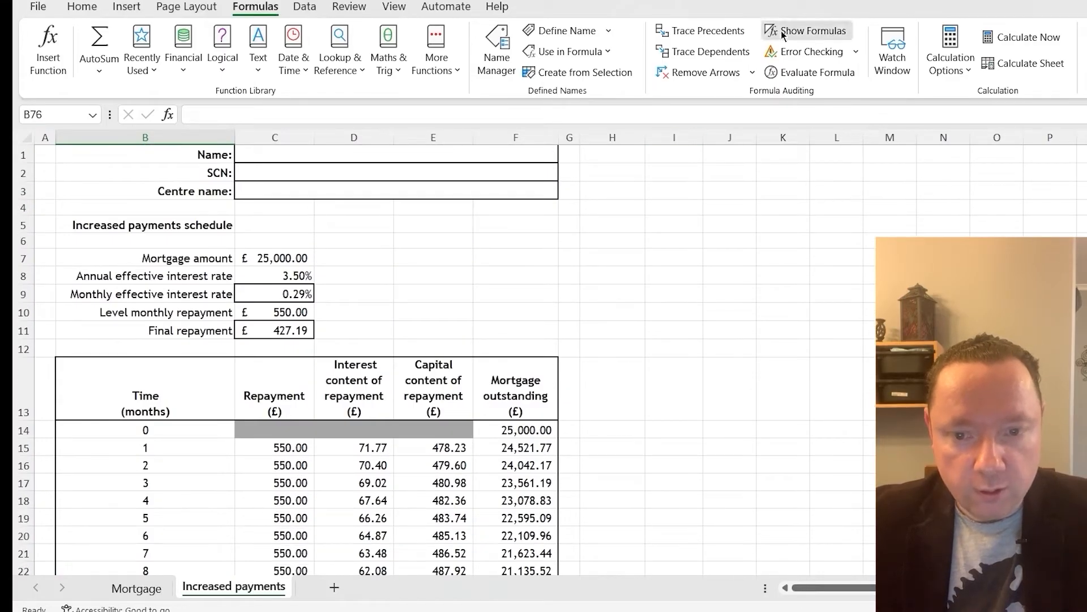
click(809, 30)
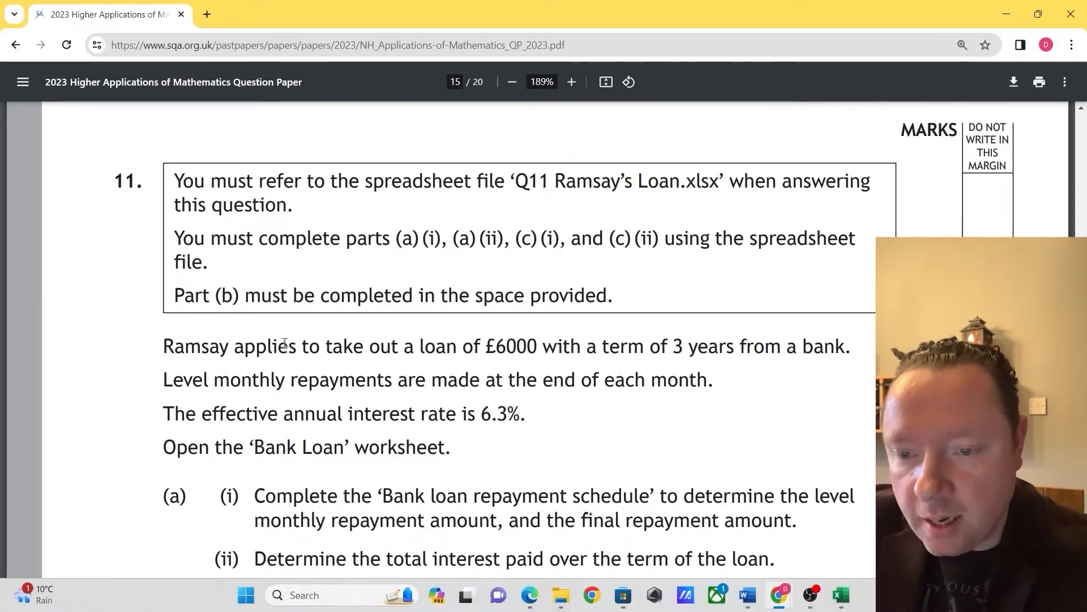
Read question 11 in the exam paper for the loan amount, term, interest rate and the requirements of part (a)
scroll(317, 339, down, 2)
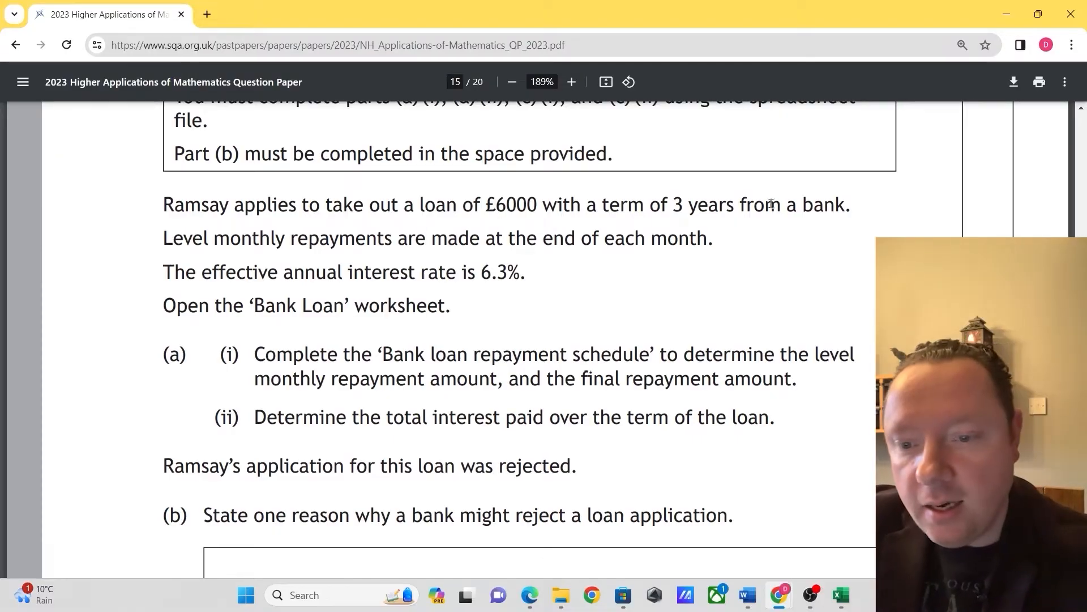
drag(202, 235, 707, 242)
click(702, 243)
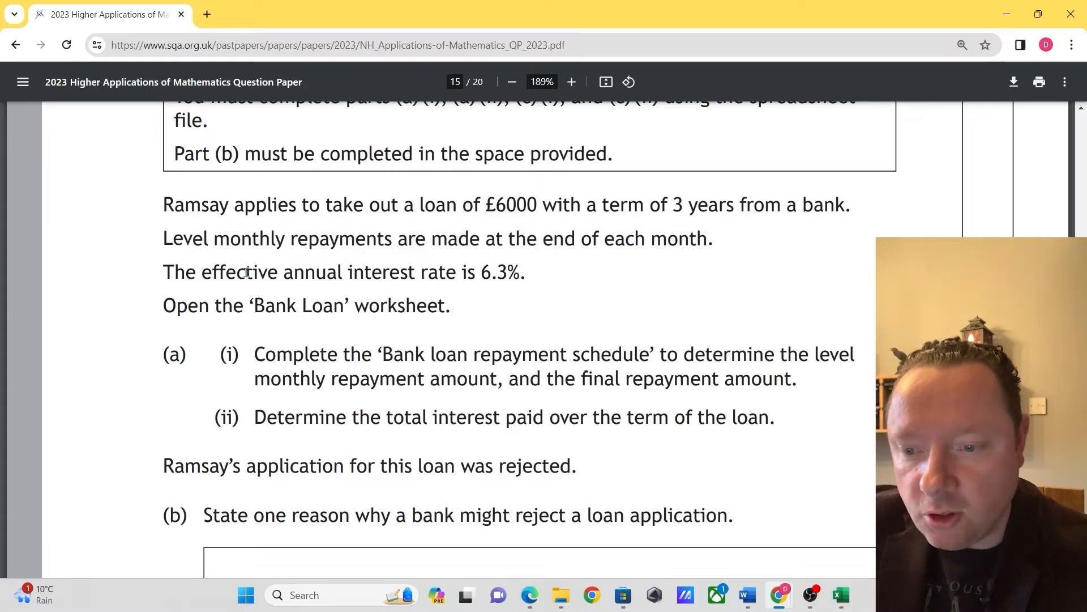
drag(247, 272, 528, 274)
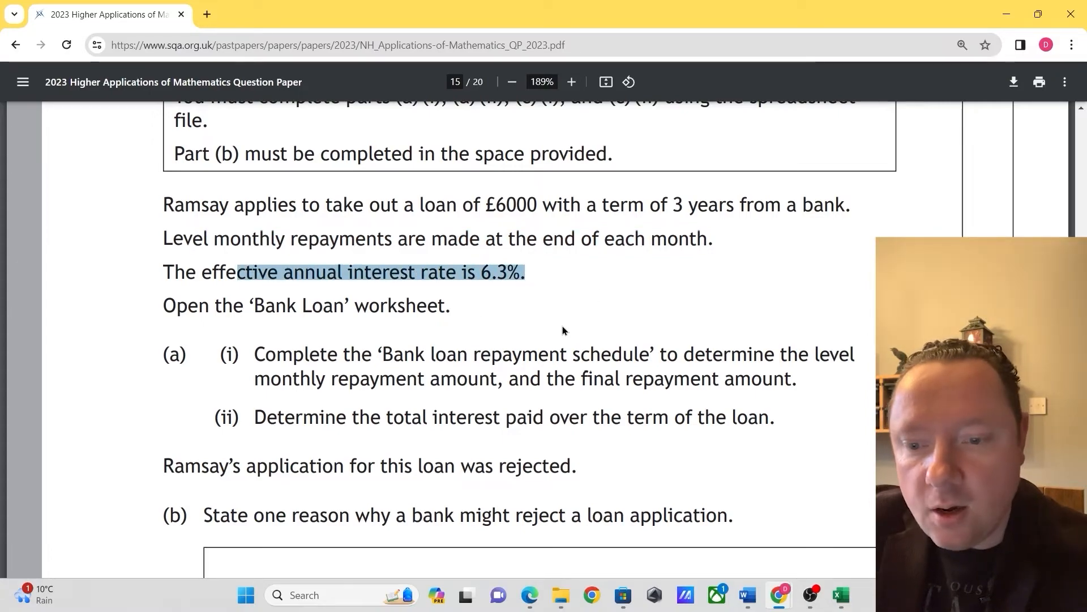
drag(179, 308, 439, 310)
click(436, 311)
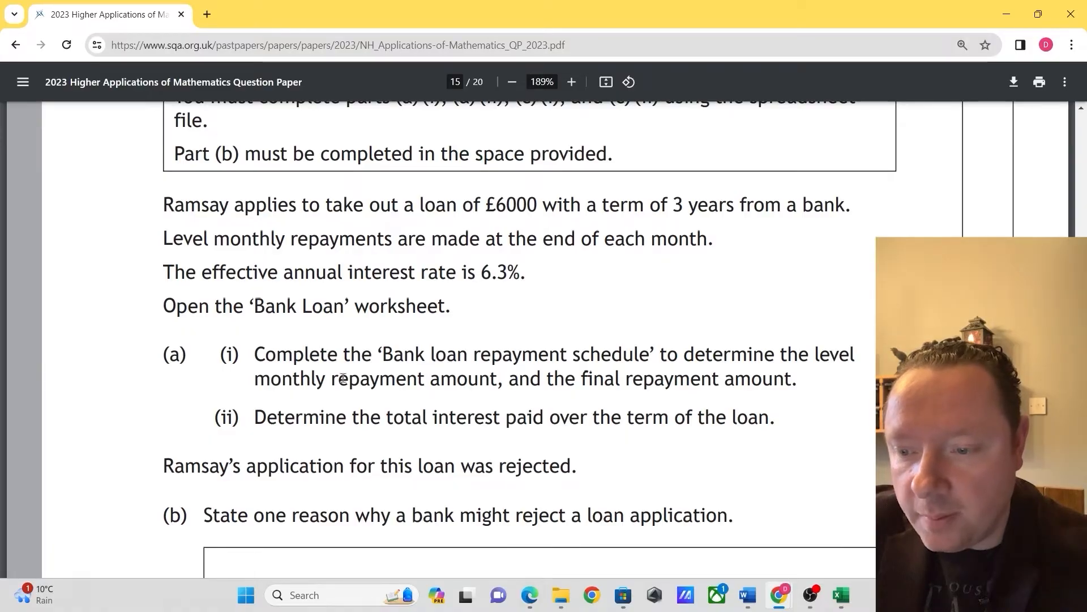
drag(283, 378, 783, 379)
click(767, 380)
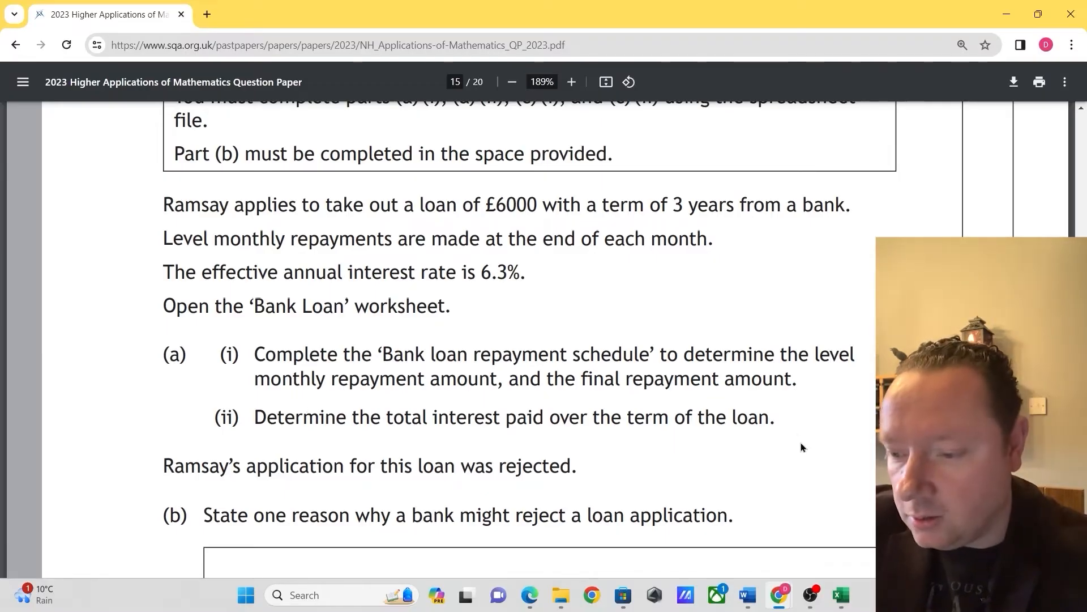
Switch to the Q11 Ramsay's Loan workbook in Excel and calculate the monthly effective interest rate in C8 with =(1+$C$7)^(1/12)-1
click(841, 594)
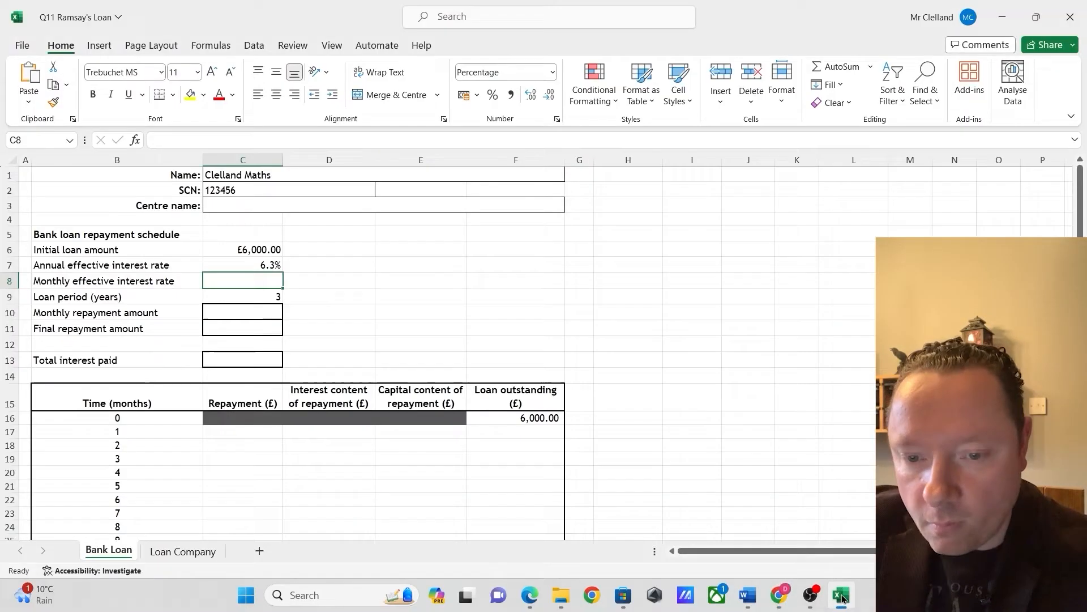
click(258, 280)
text(=)
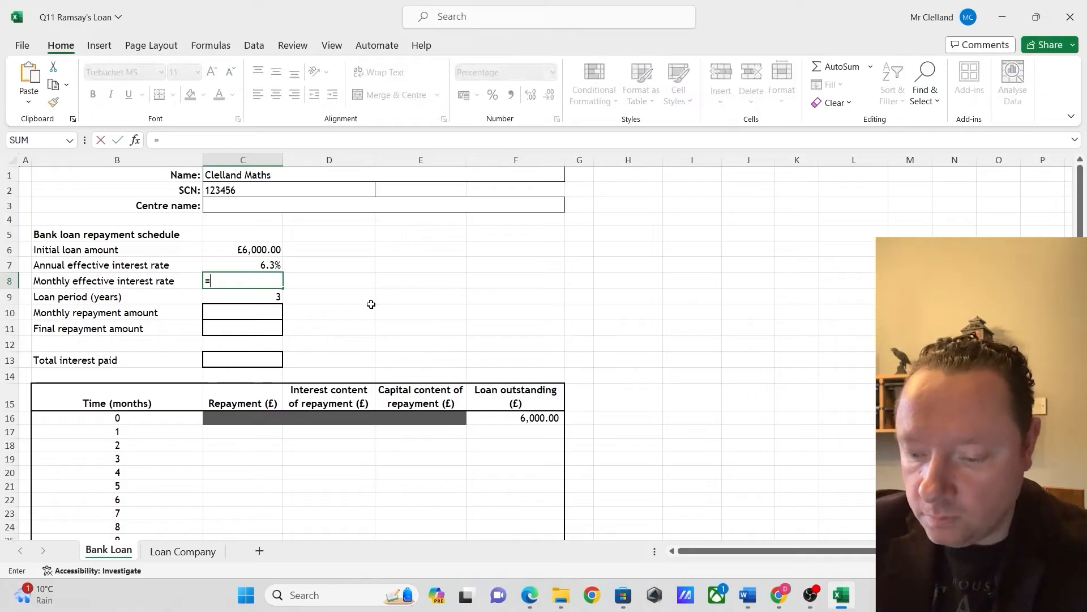
text((1)
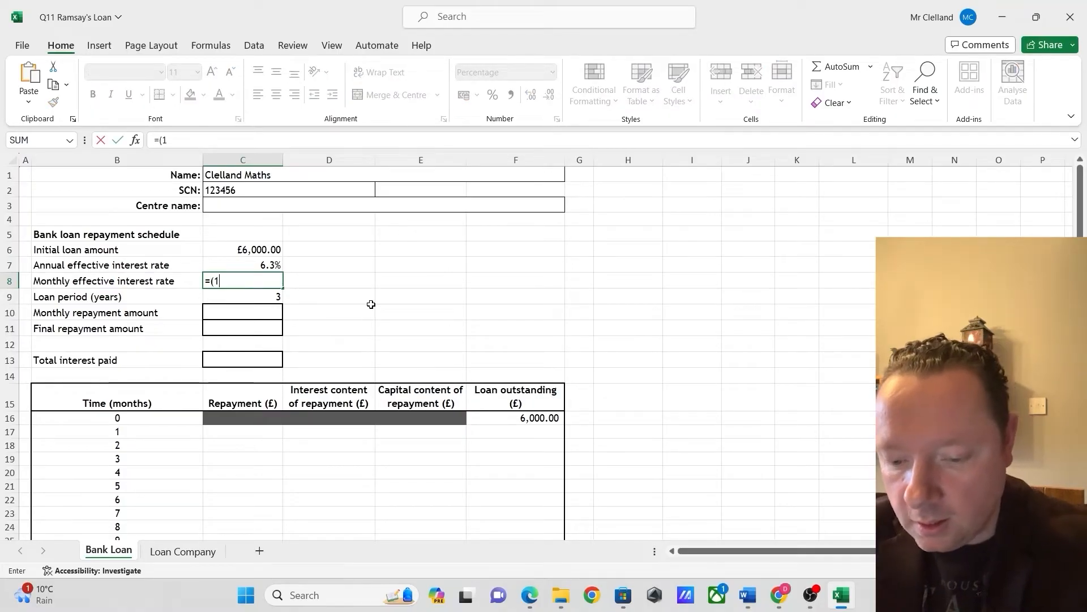
text(+$C$)
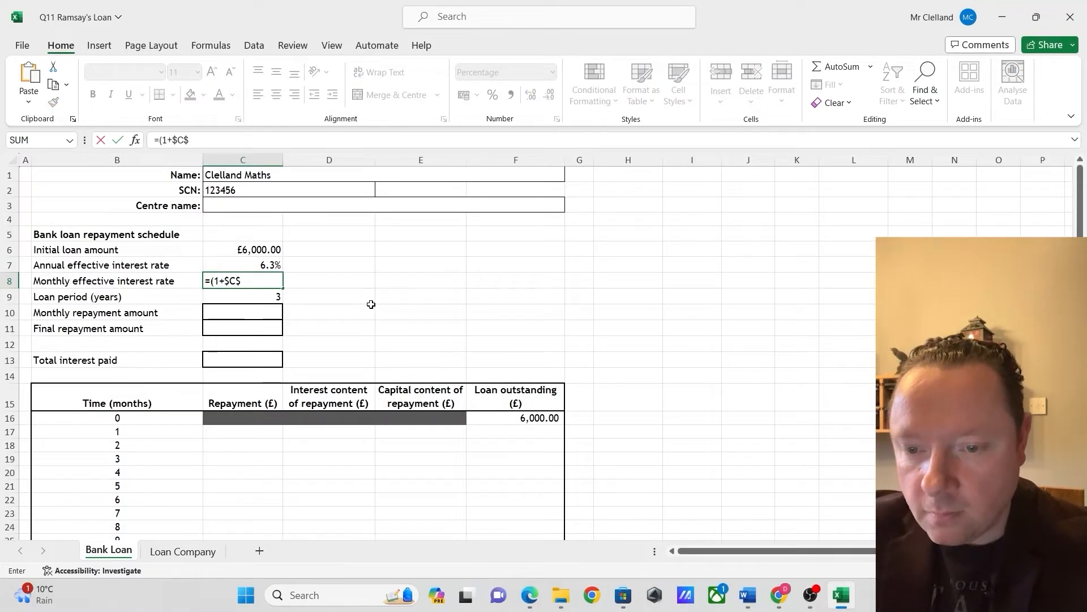
text(7)^()
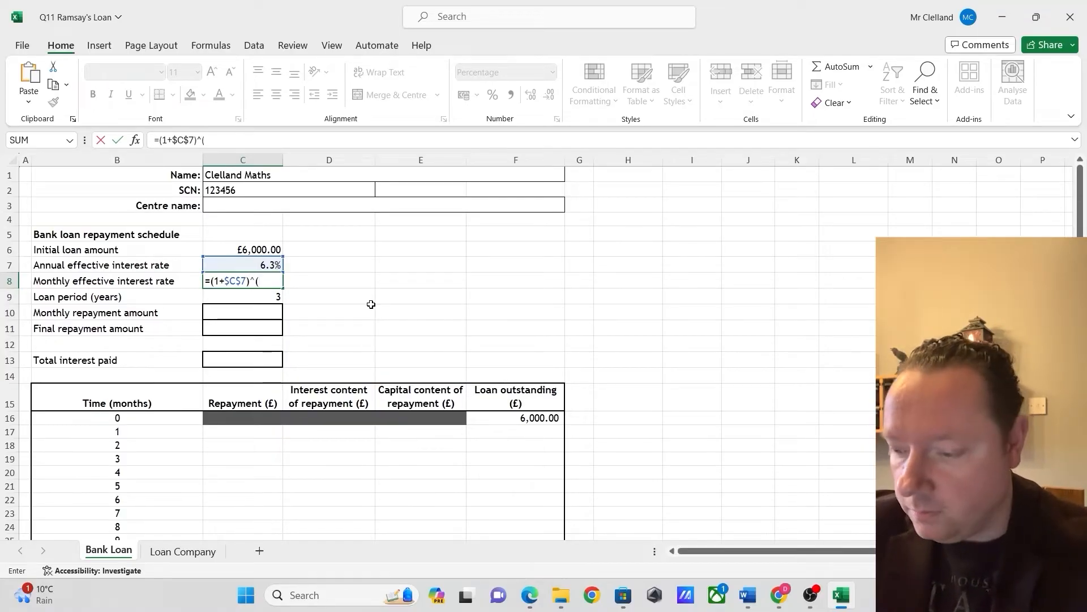
text(1/12)-1)
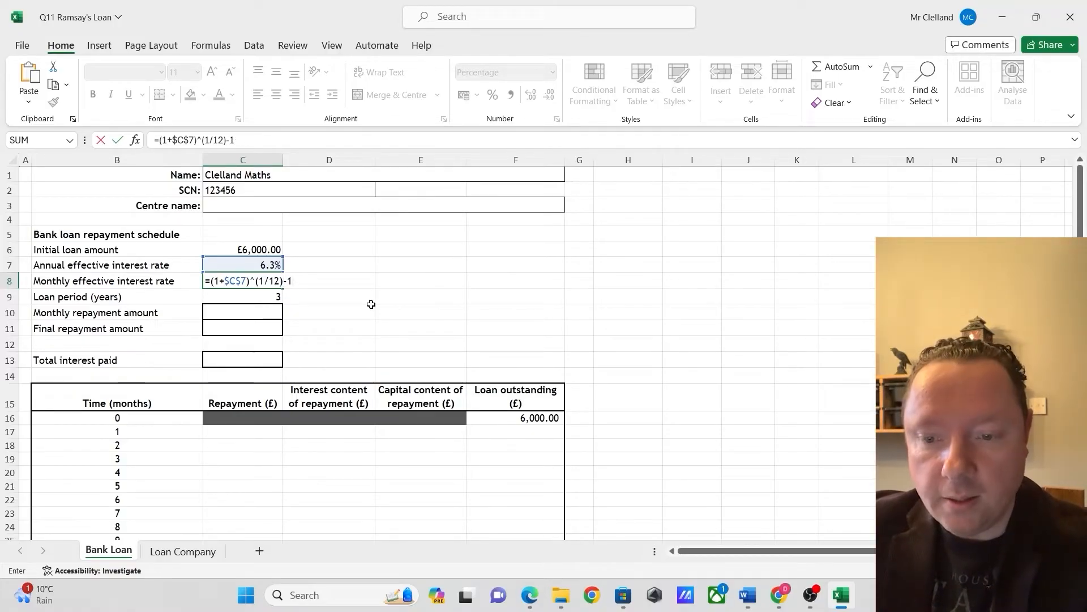
key(Return)
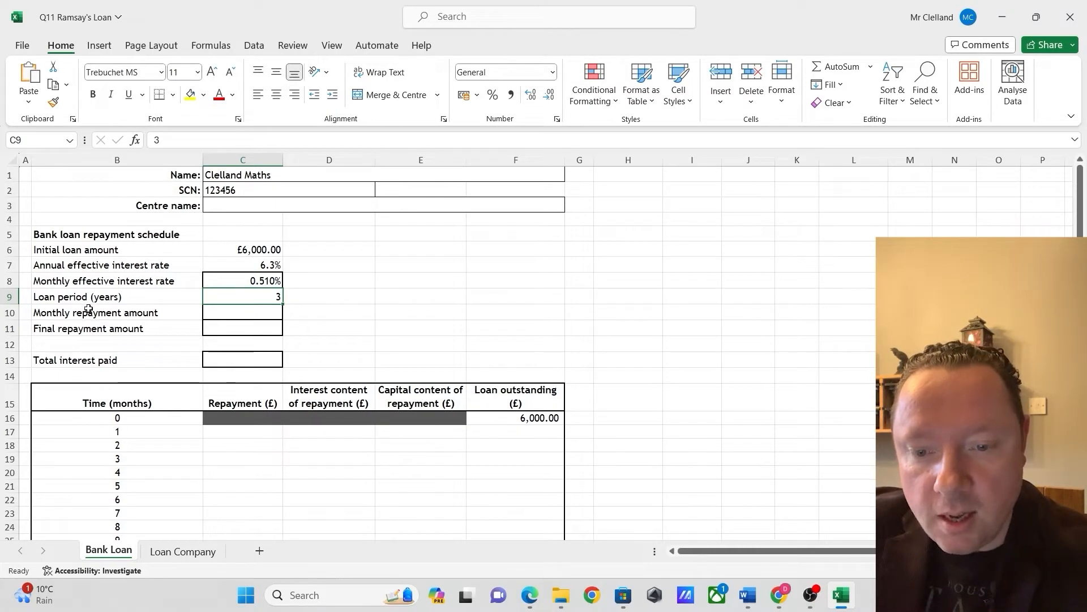
Enter 200 as the estimated monthly repayment amount in C10 of the Bank Loan sheet
click(264, 312)
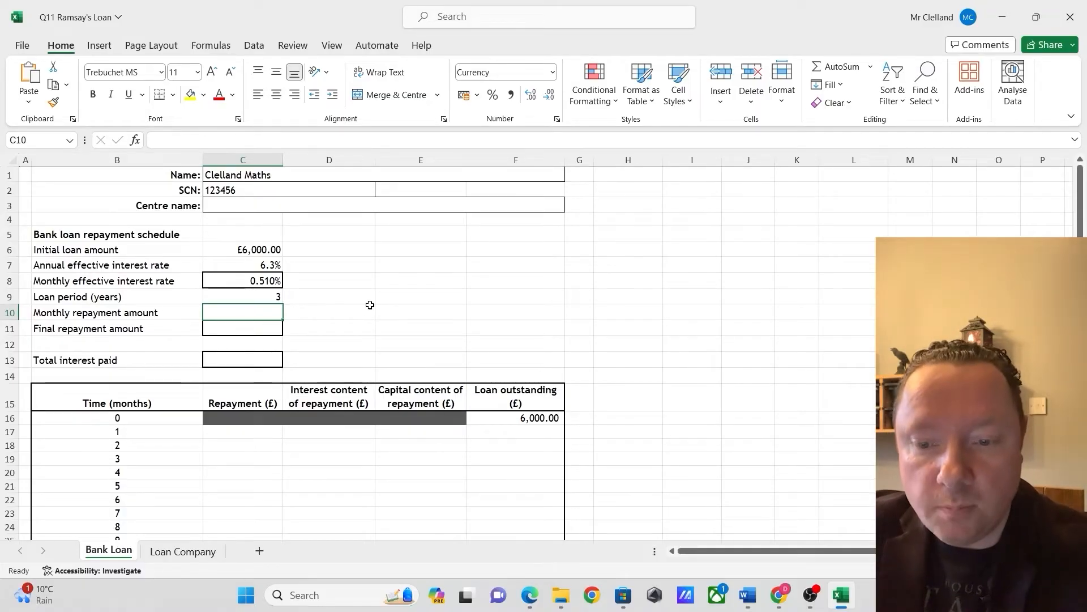
text(200)
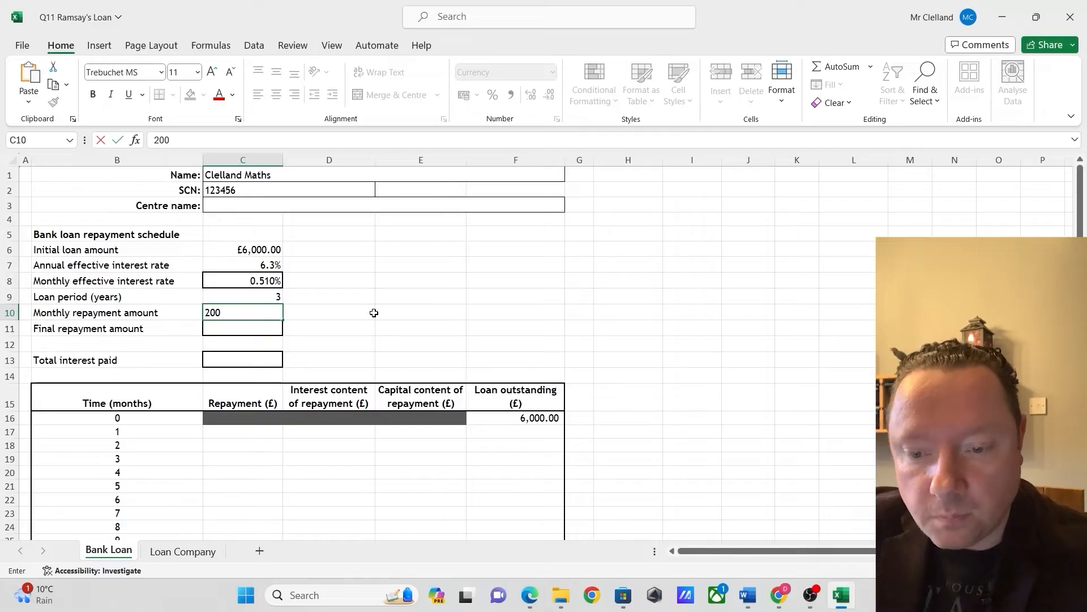
click(378, 322)
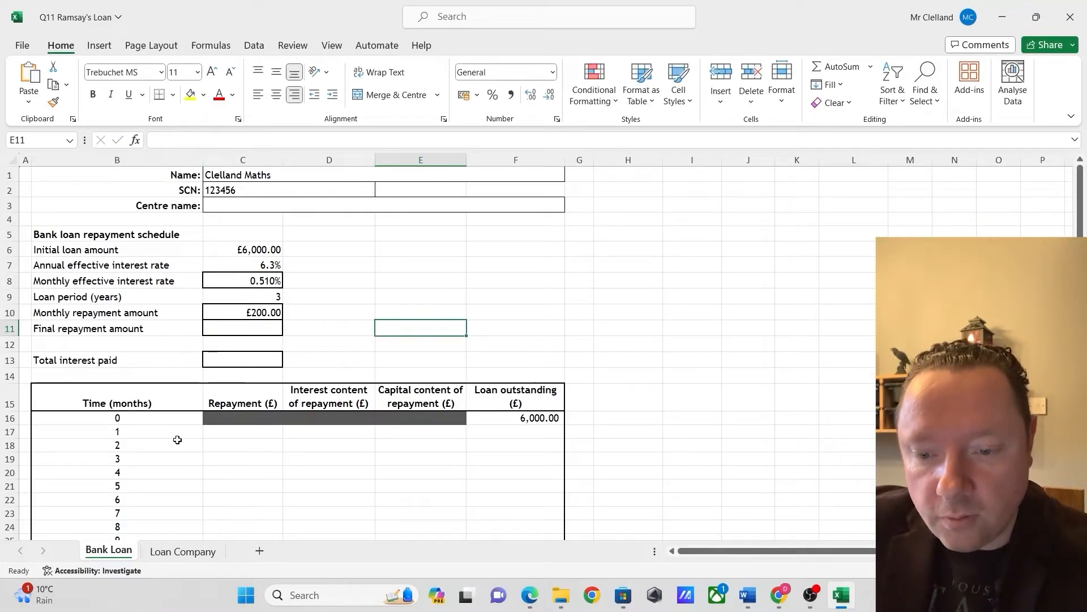
Fill in the month 1 repayment in C17 with =$C$10, an absolute reference to the monthly repayment amount
click(249, 433)
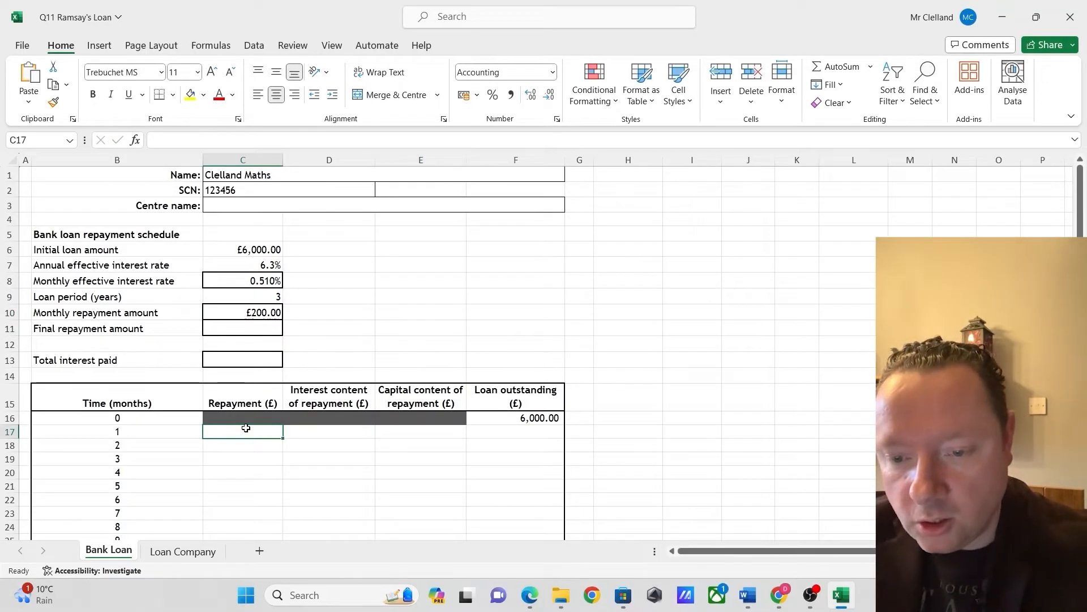
text($C)
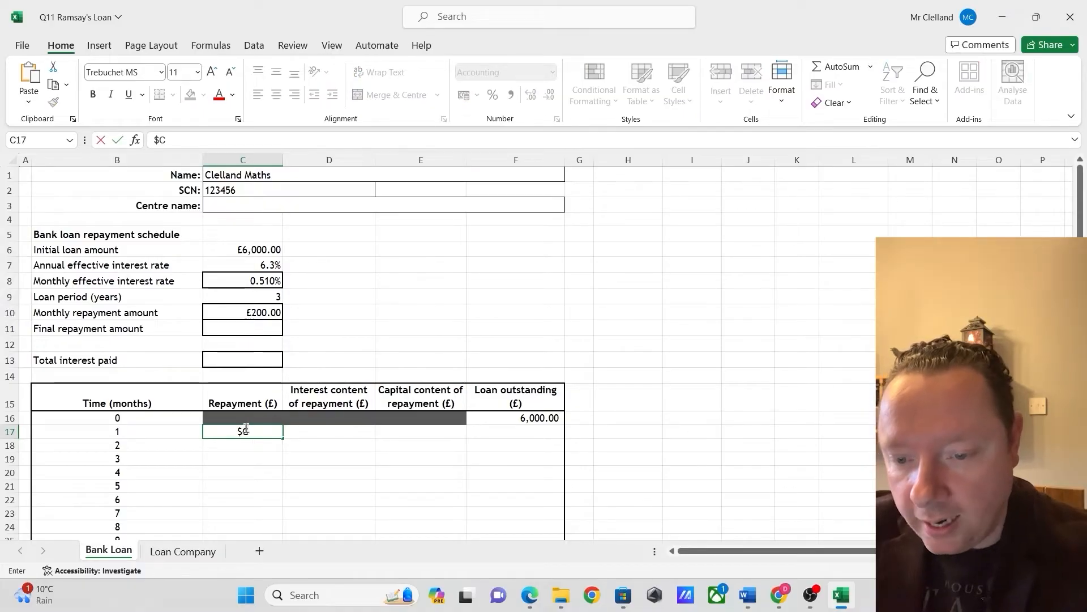
text($10)
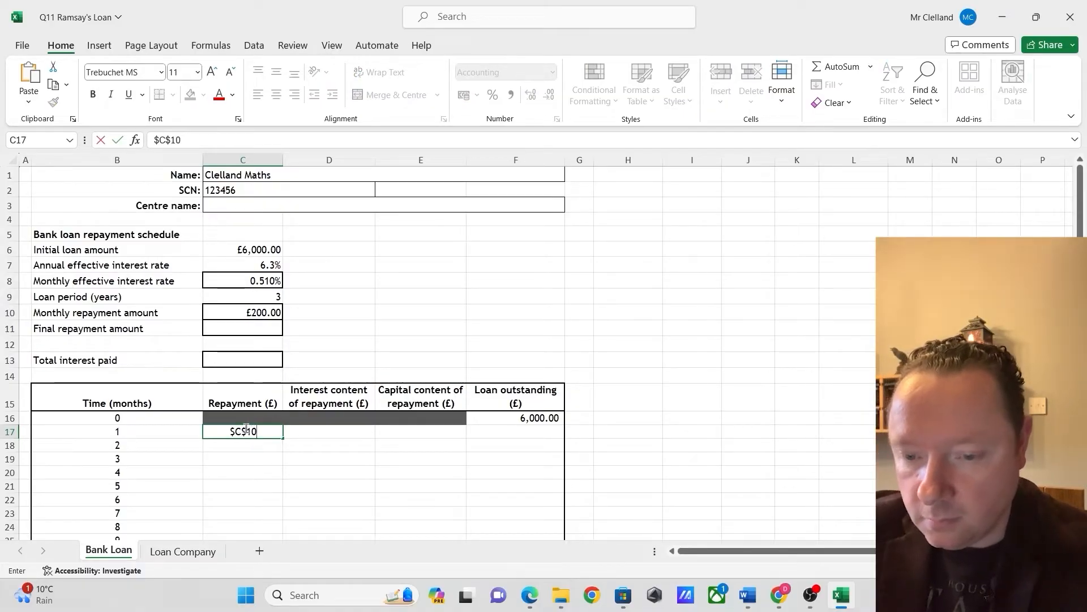
key(ctrl+Return)
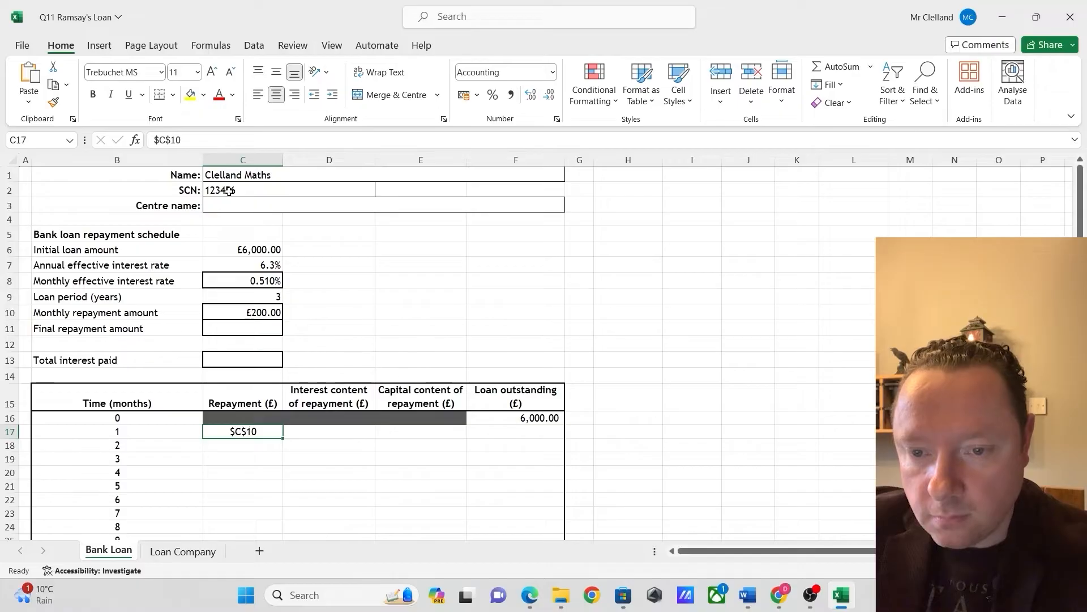
click(155, 138)
text(=)
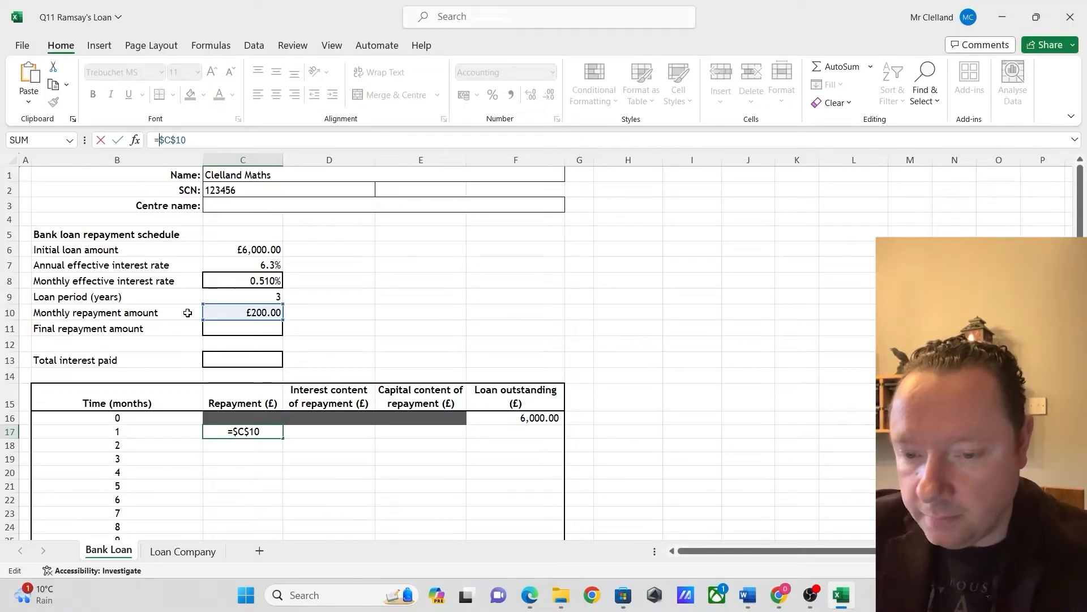
key(Return)
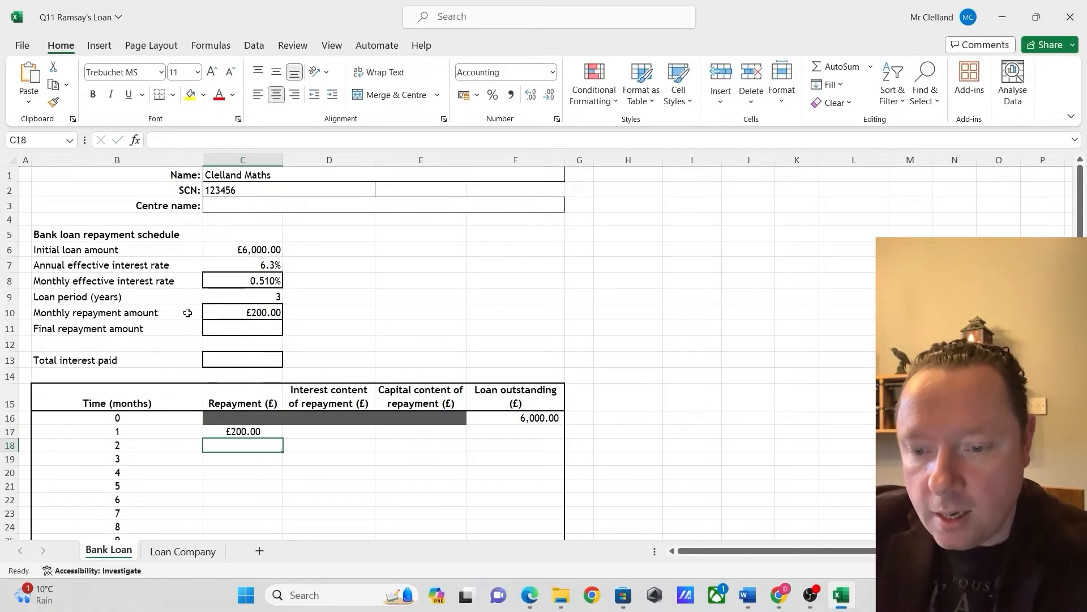
Enter the month 1 interest formula =$C$8*F16 in D17, multiplying the absolute monthly rate by the previous loan outstanding
click(346, 432)
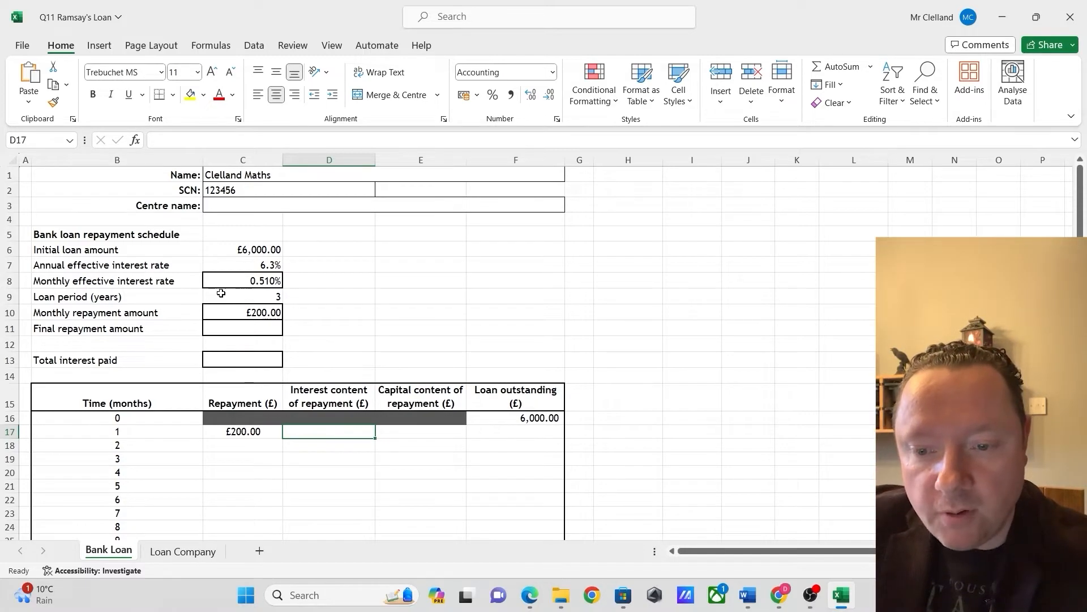
click(233, 281)
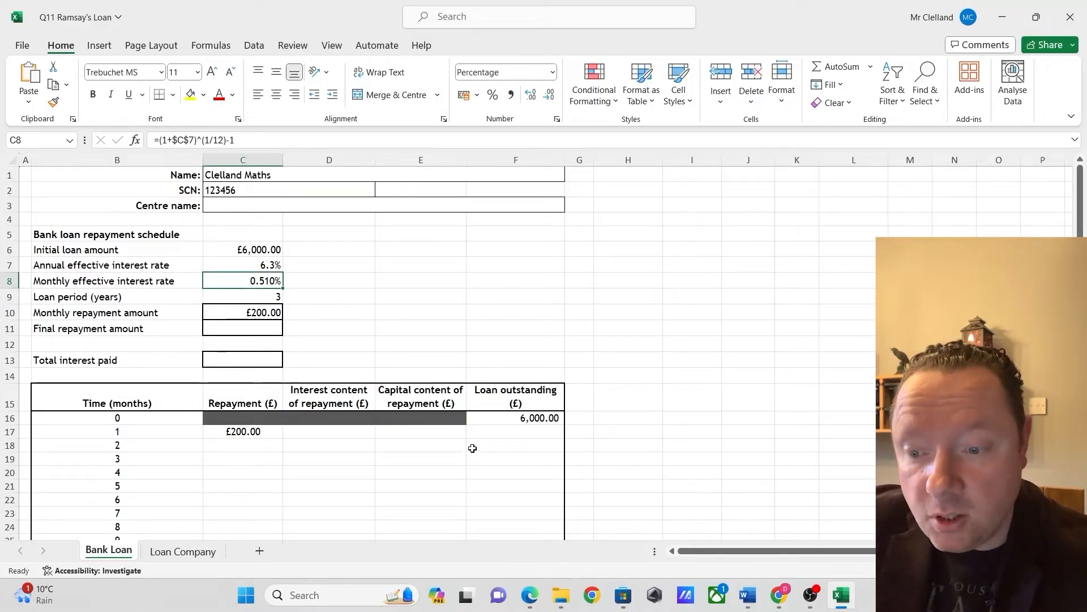
click(518, 417)
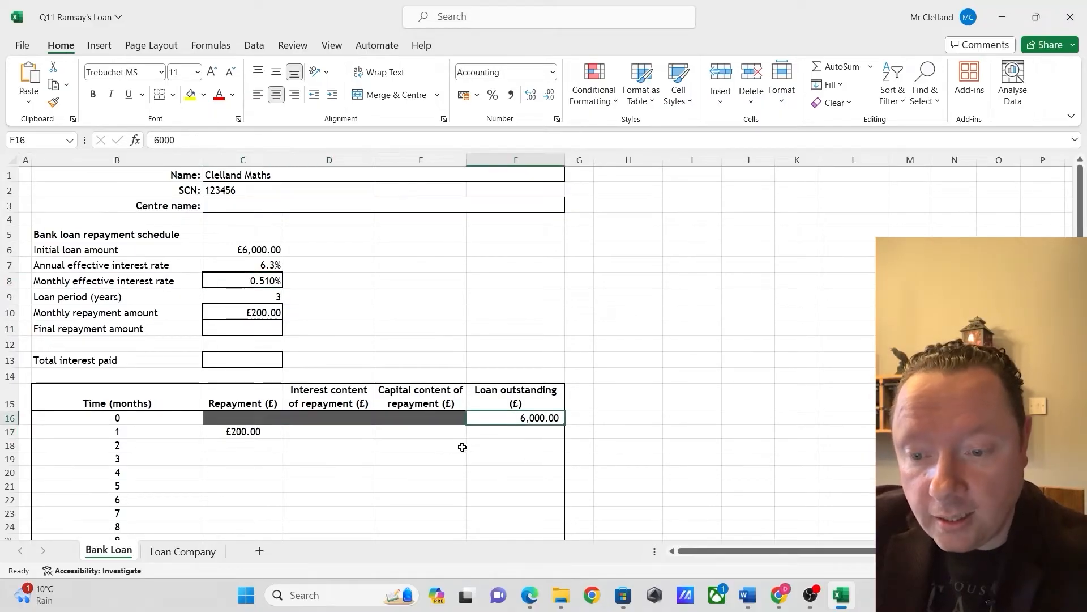
click(337, 429)
text(=)
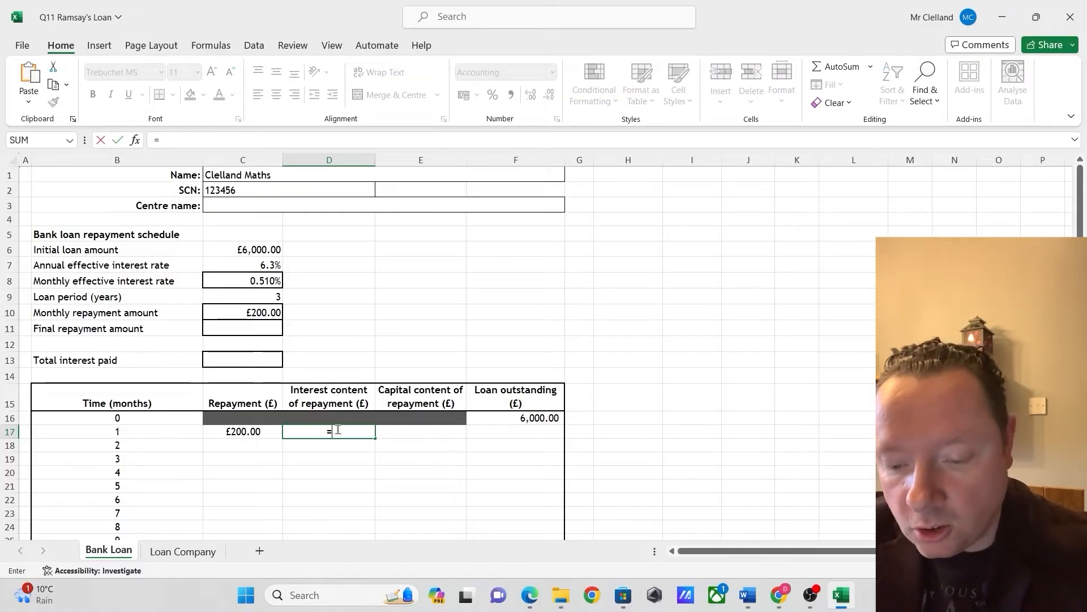
text($C$)
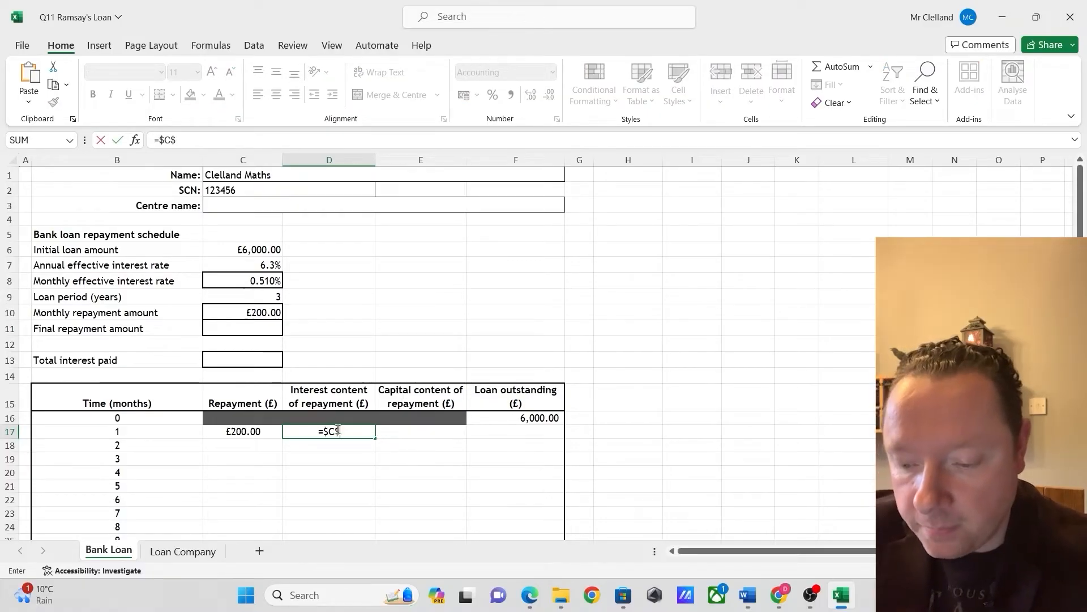
text(8)
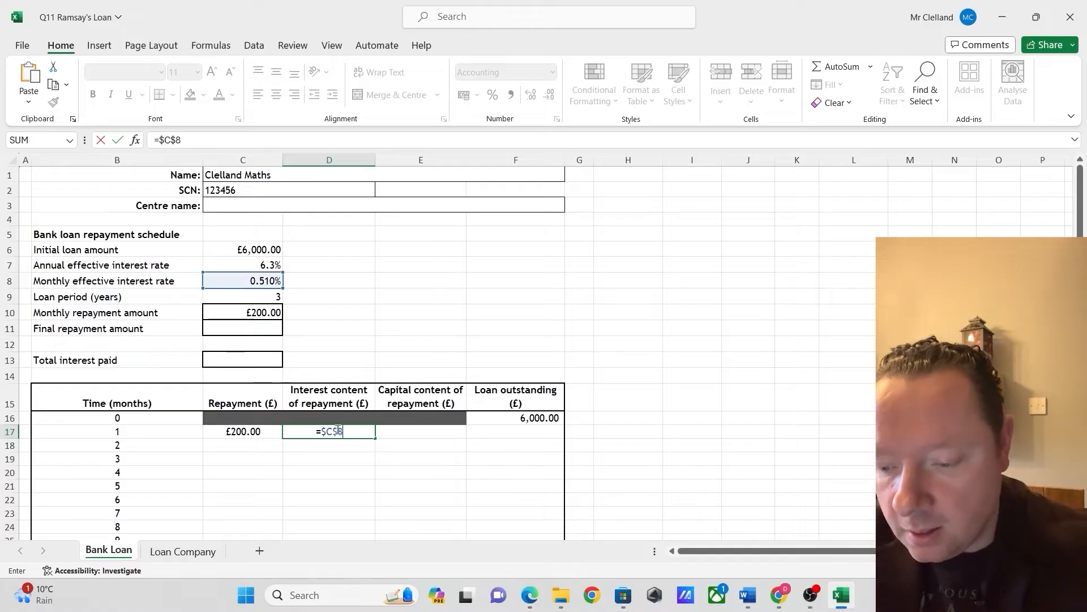
text(*)
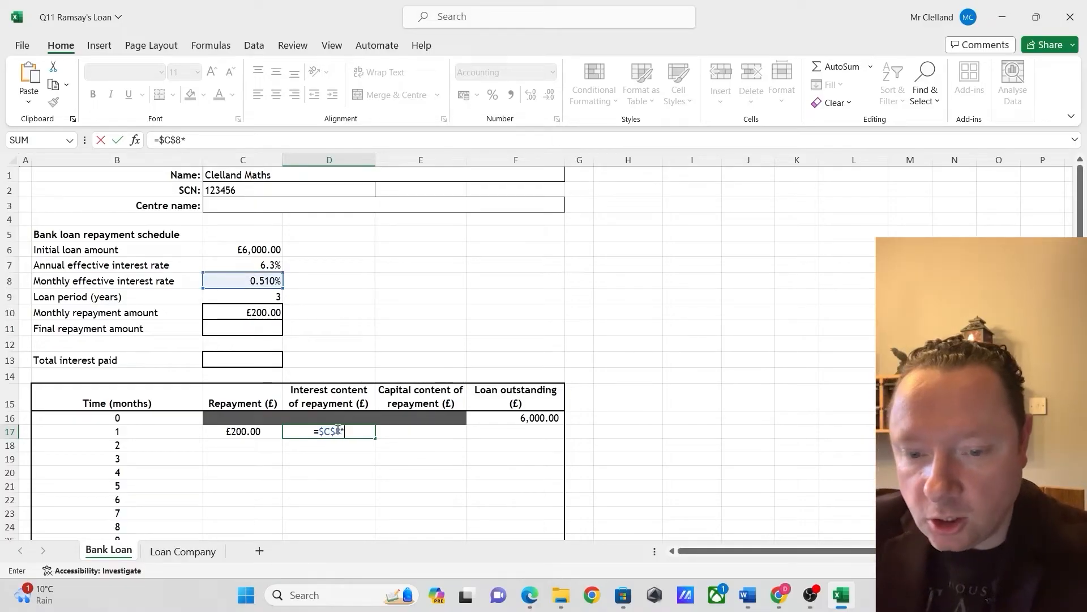
click(535, 419)
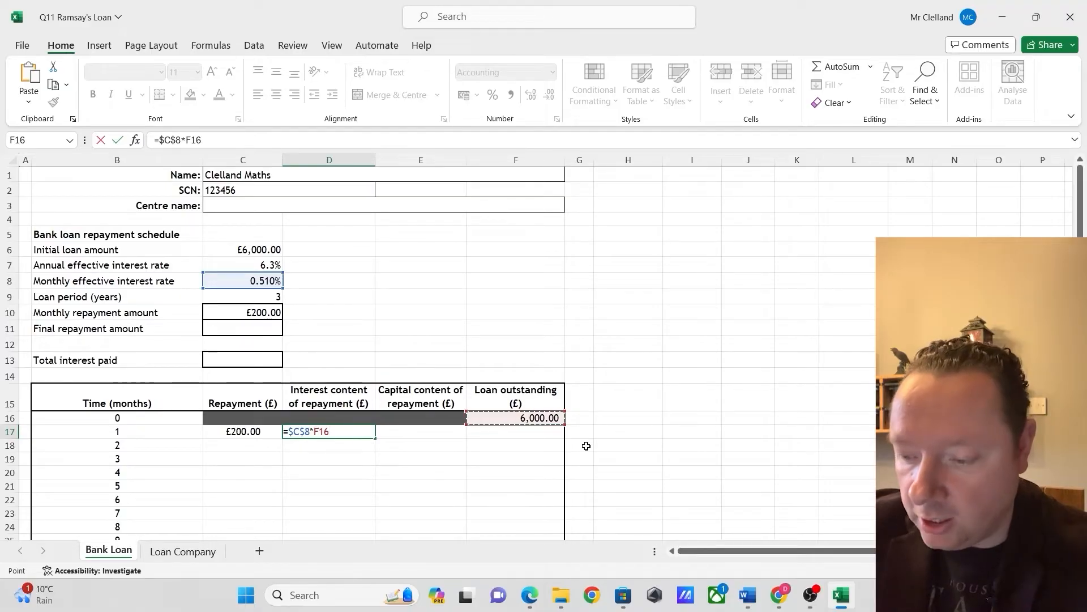
Wrap the interest formula in D17 in a ROUND function to two decimal places, giving =ROUND($C$8*F16,2)
click(290, 432)
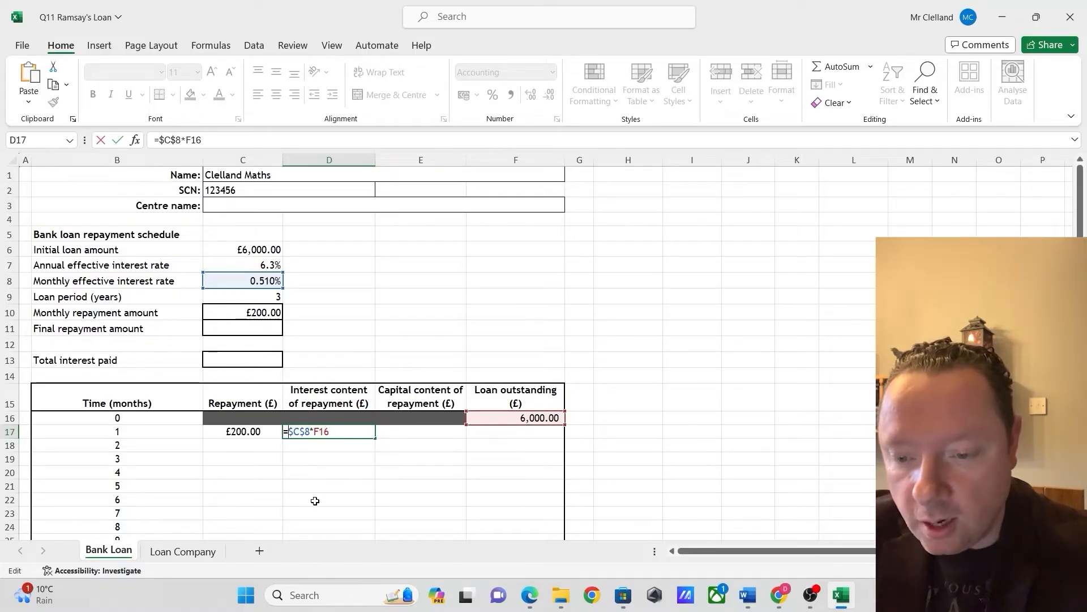
text(round()
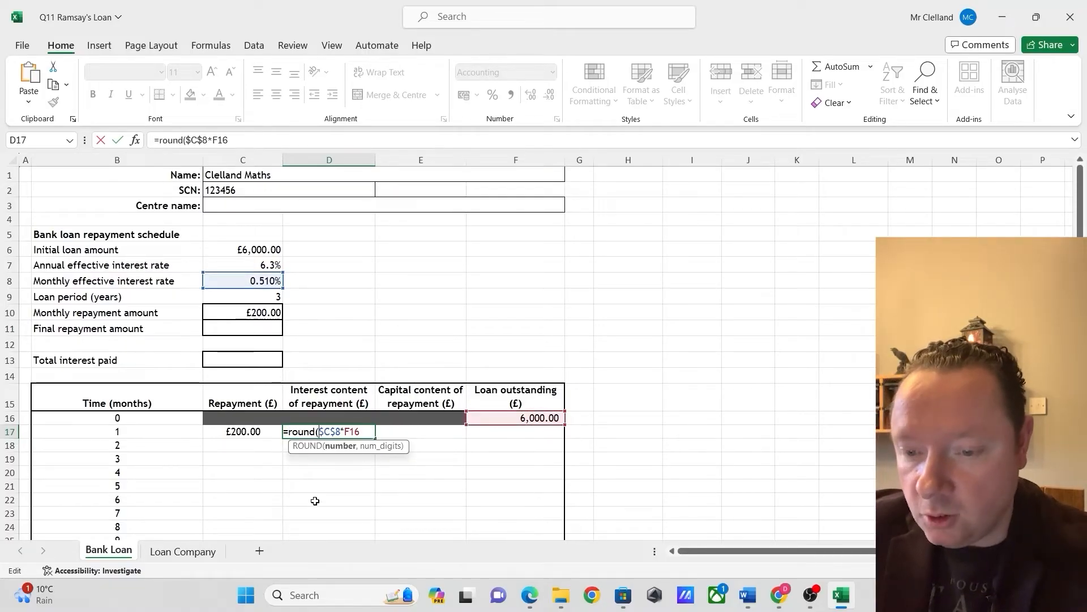
key(Right)
key(Right)
key(Right)
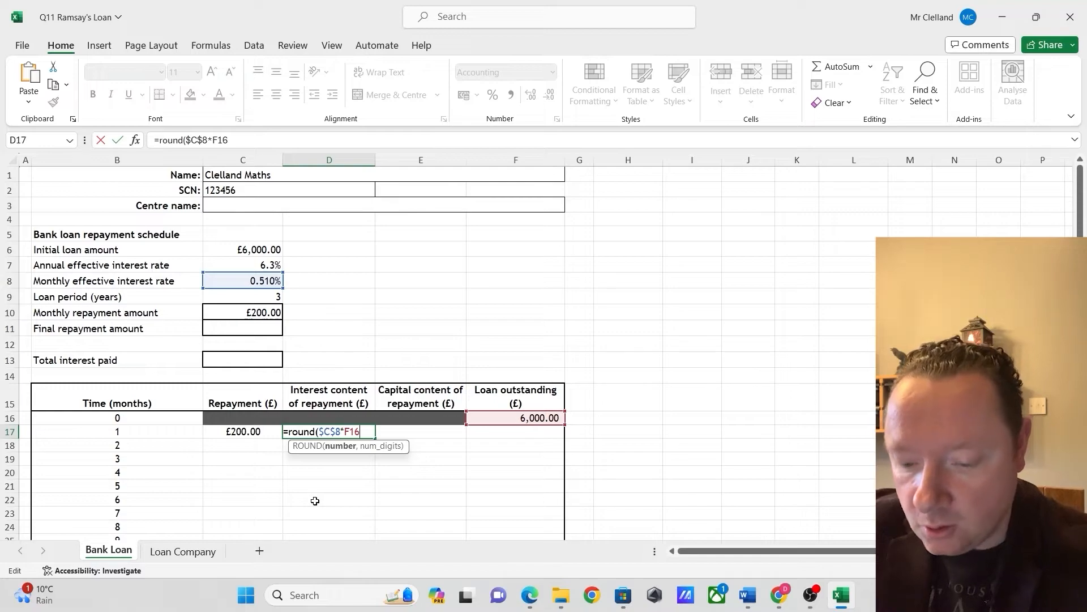
text(,2))
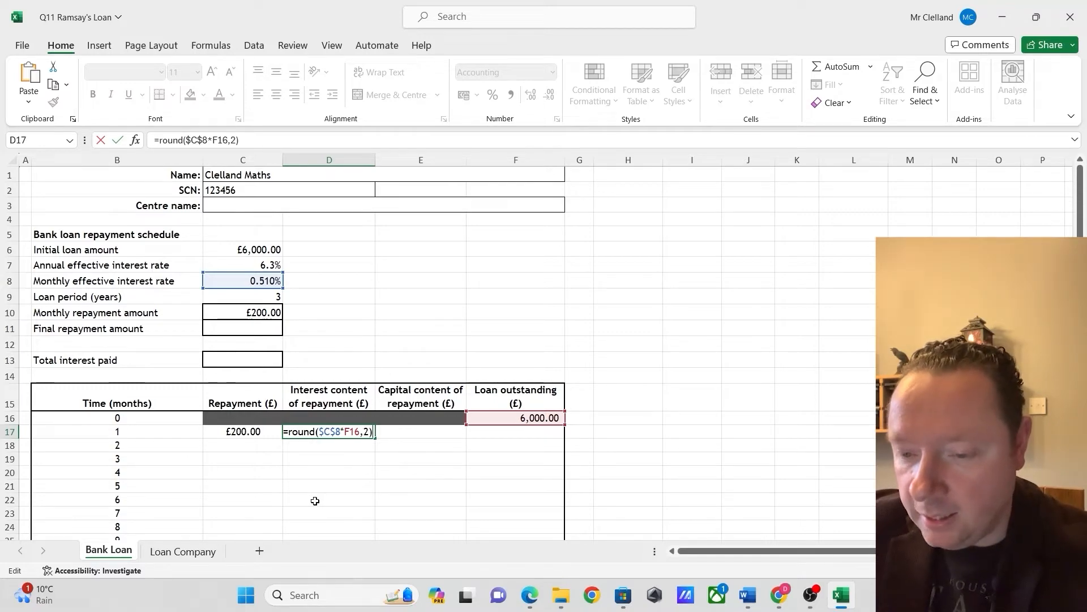
key(Return)
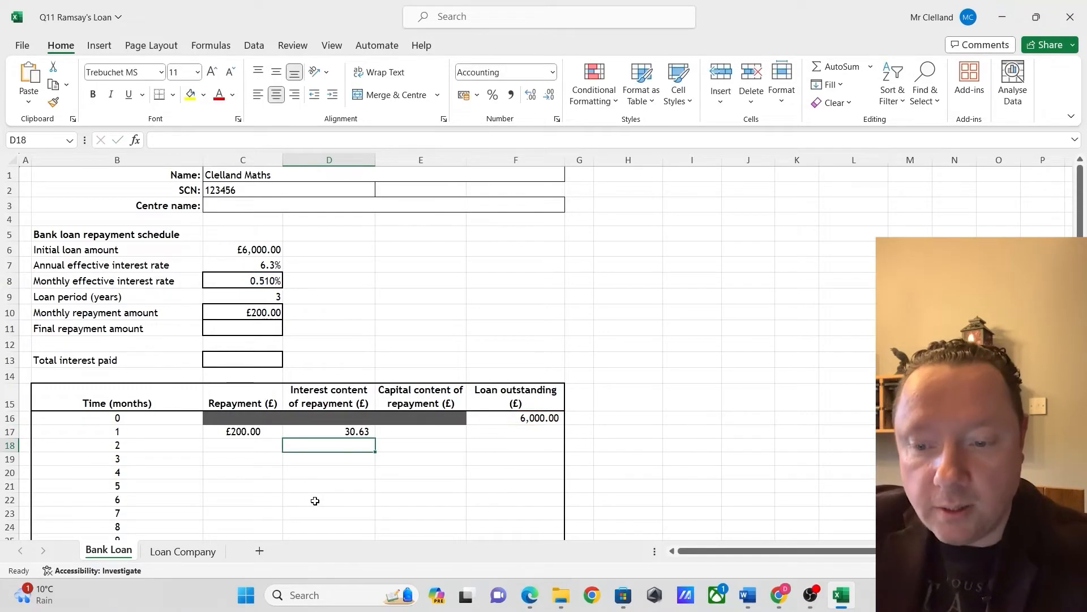
Calculate the month 1 capital content in E17 as the repayment minus the interest, =C17-D17
click(424, 431)
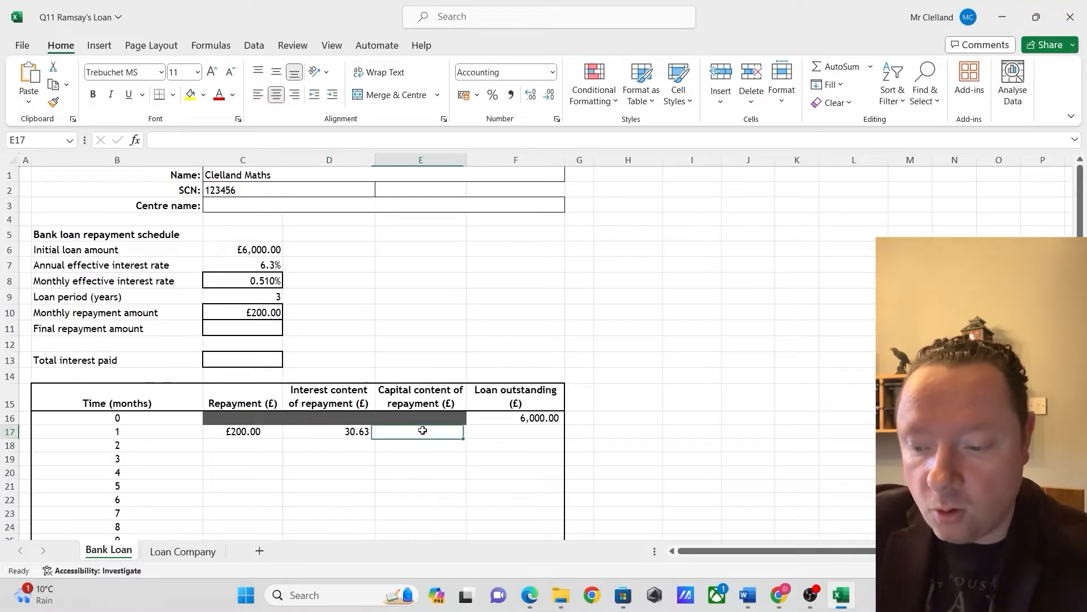
text(=)
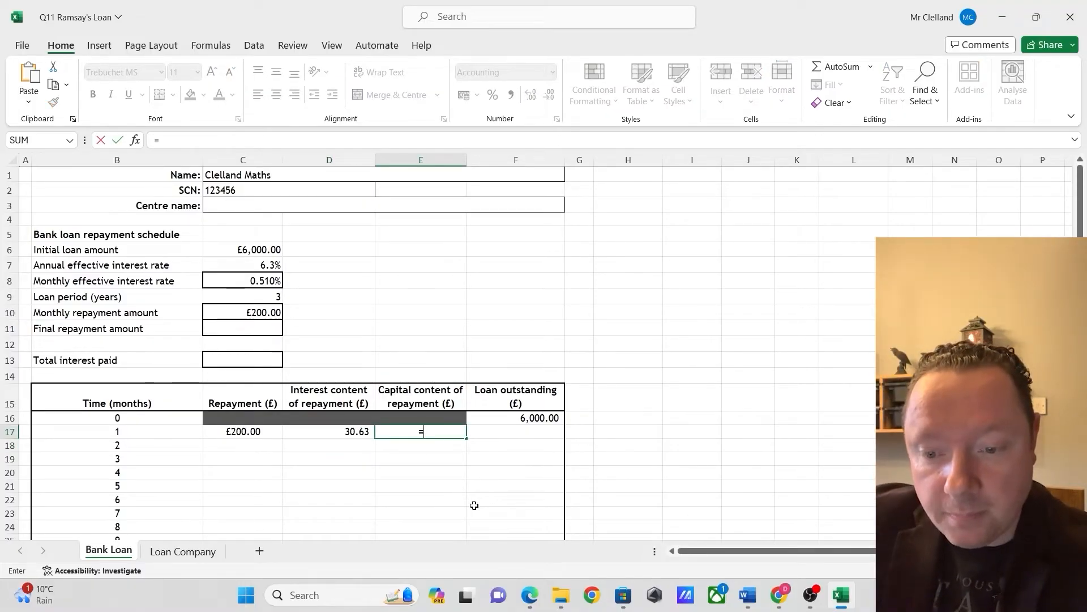
click(242, 432)
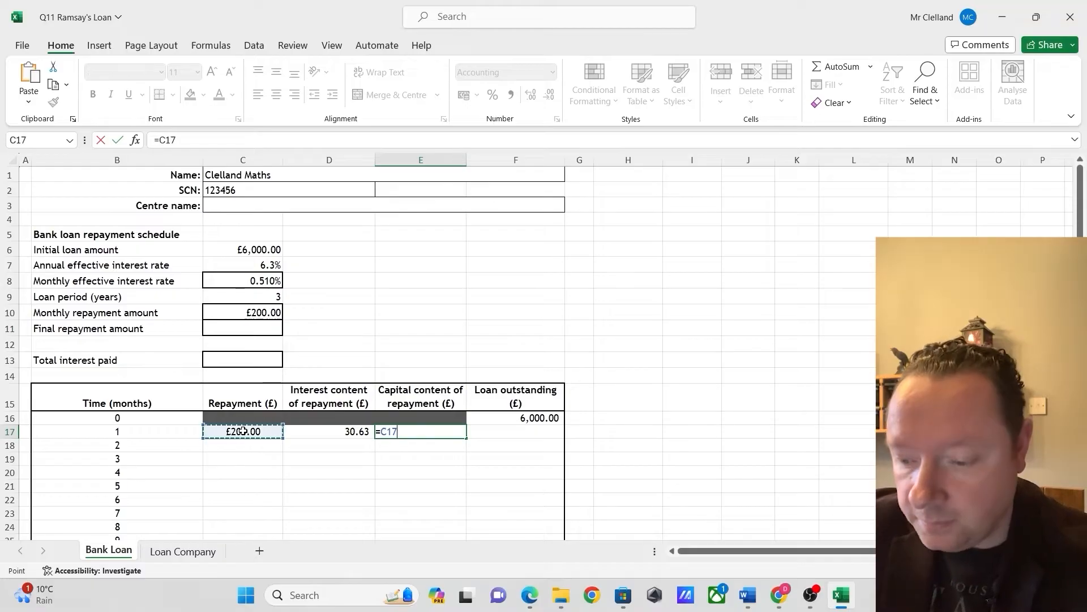
text(-)
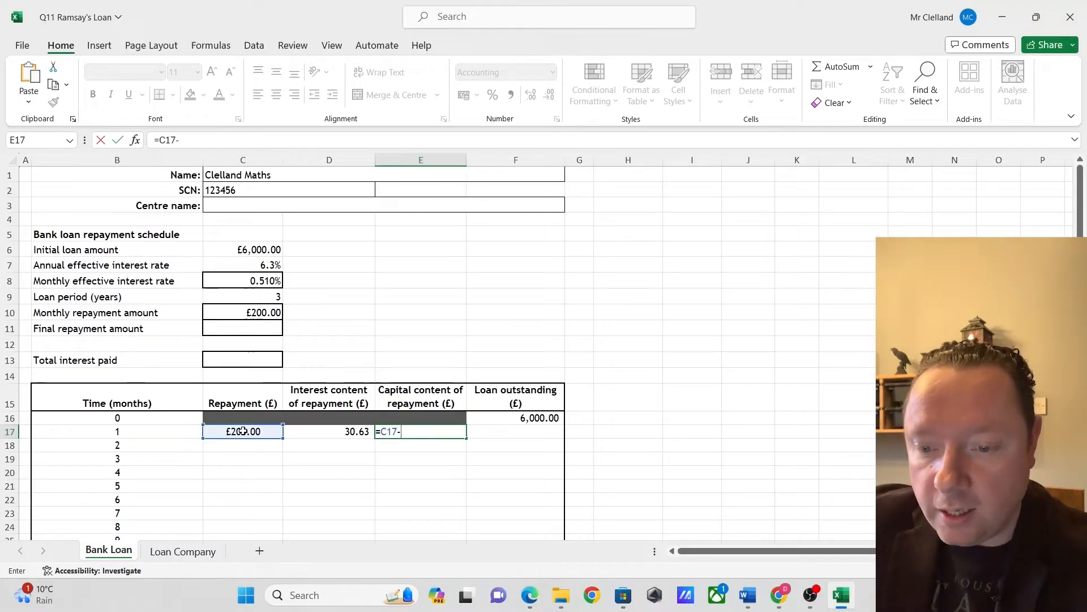
click(349, 434)
key(Return)
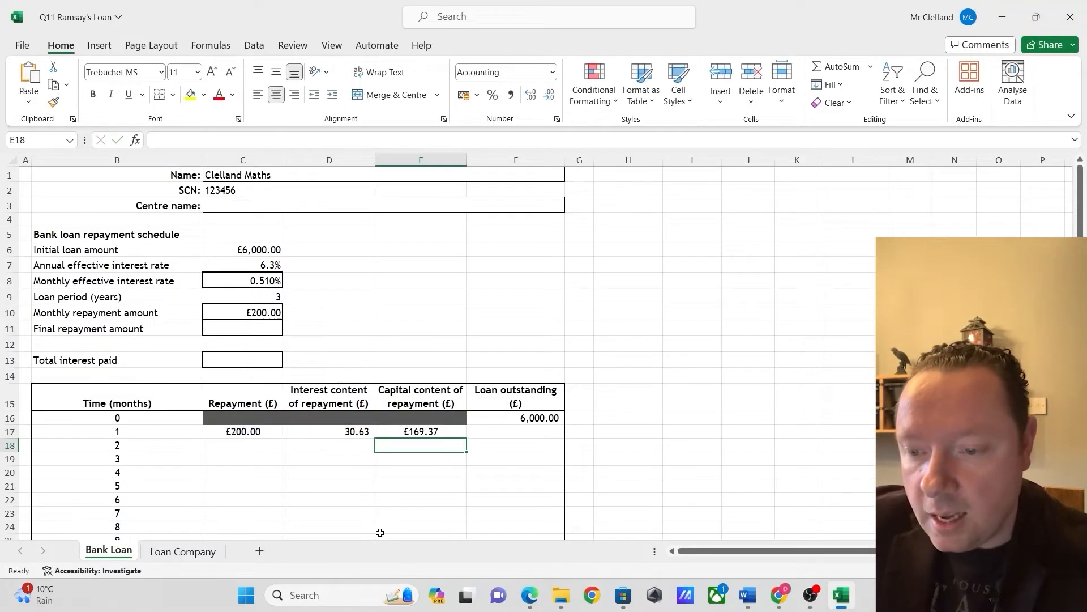
Calculate the month 1 loan outstanding in F17 as the previous balance minus the capital content, =F16-E17
click(506, 431)
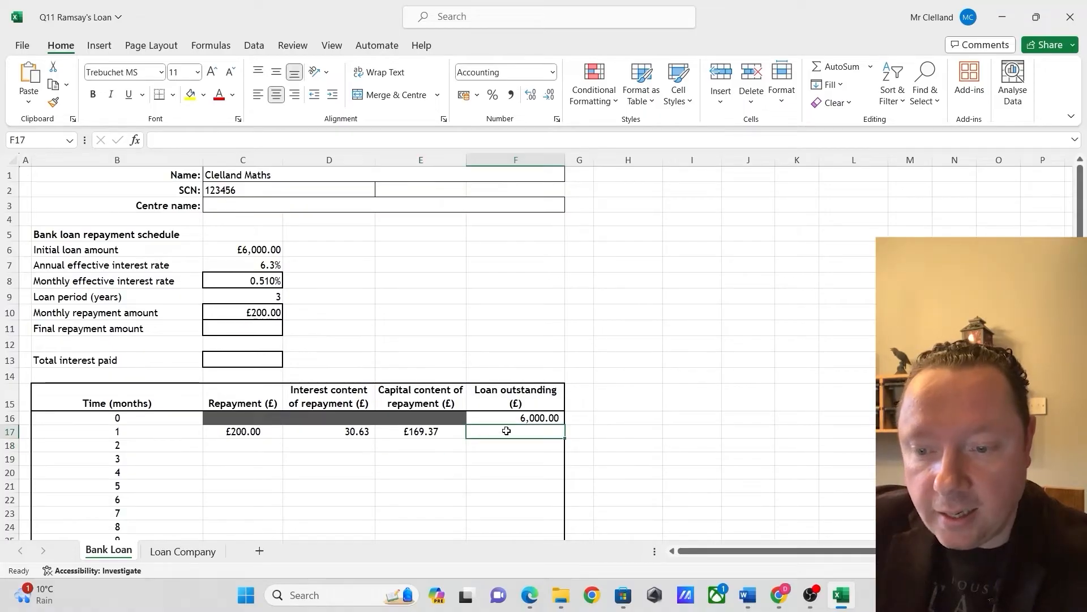
text(=)
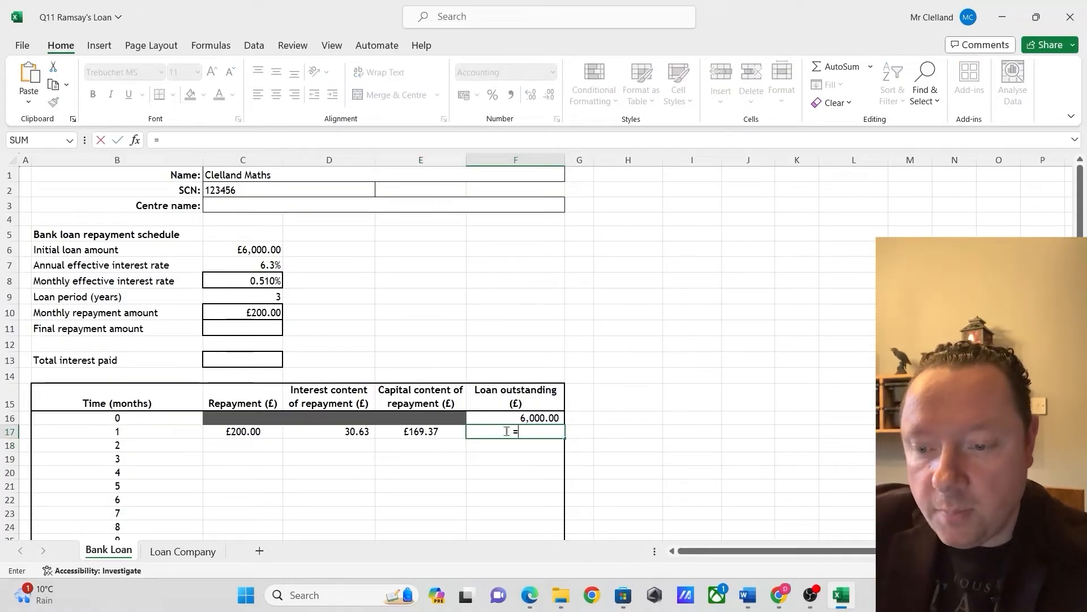
click(542, 418)
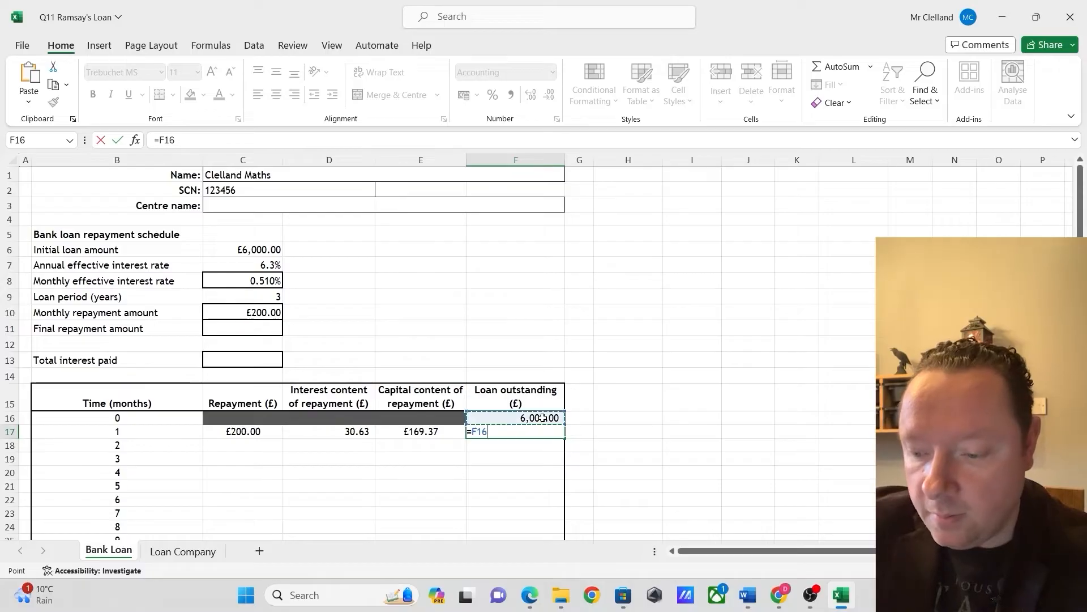
text(-)
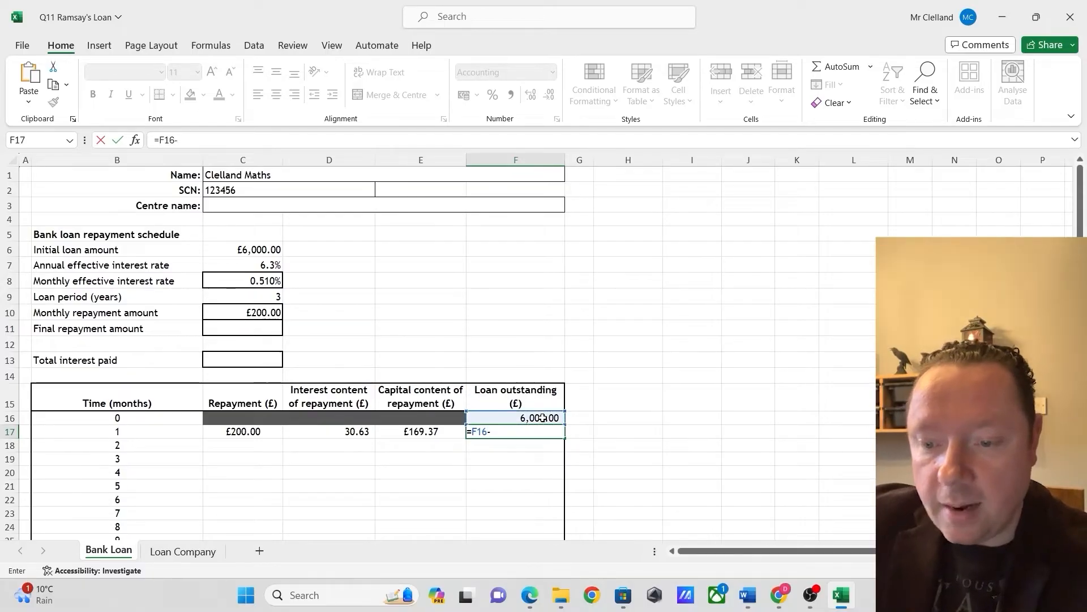
click(421, 434)
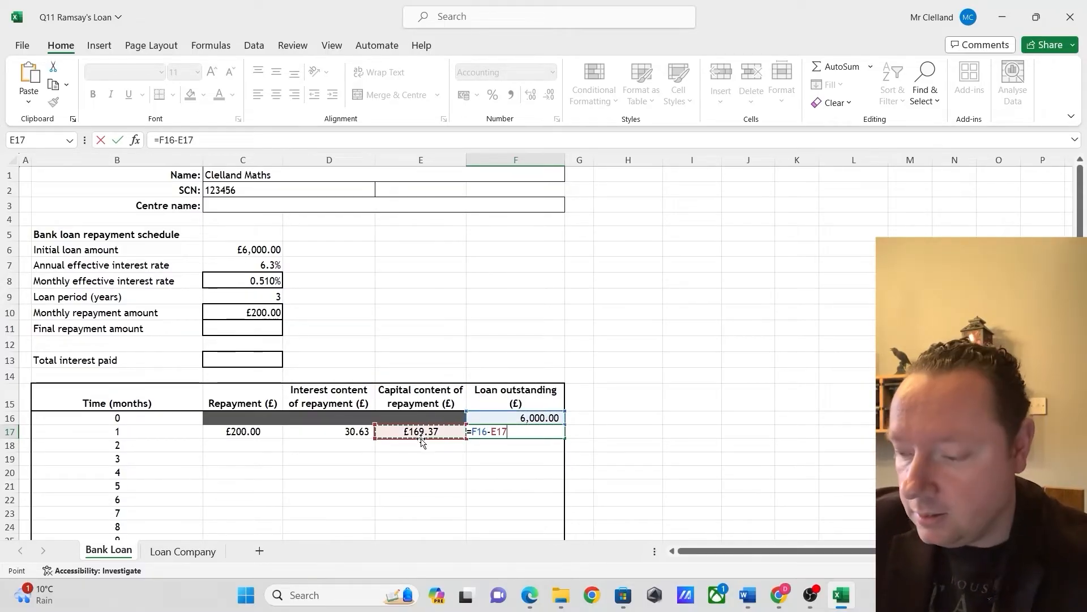
key(Return)
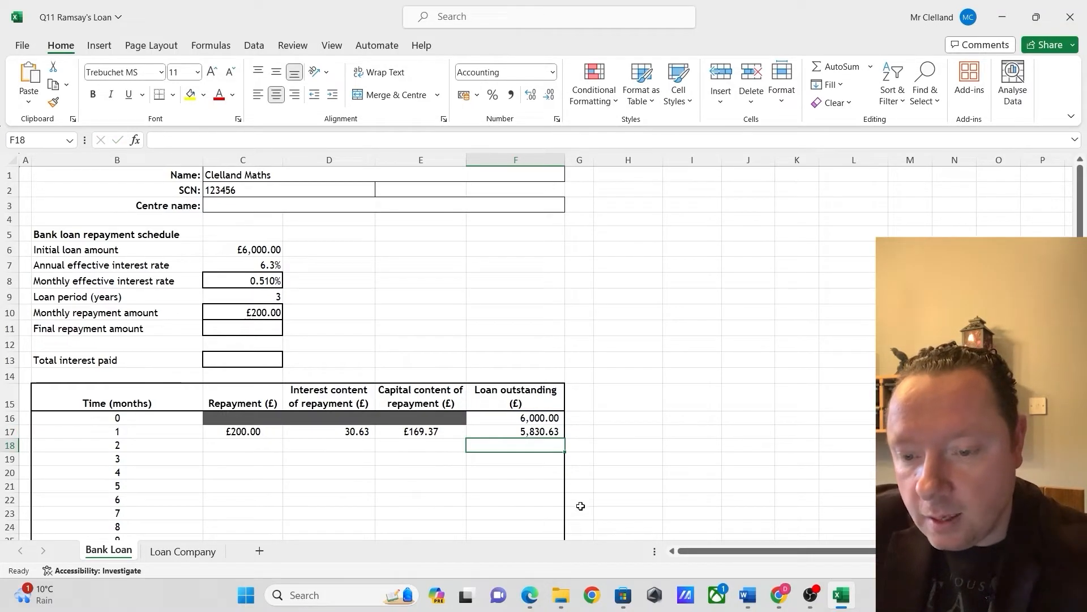
Fill the month 1 formulas in C17:F17 down the schedule to month 36 in row 52, and check the final balance
drag(264, 433, 567, 518)
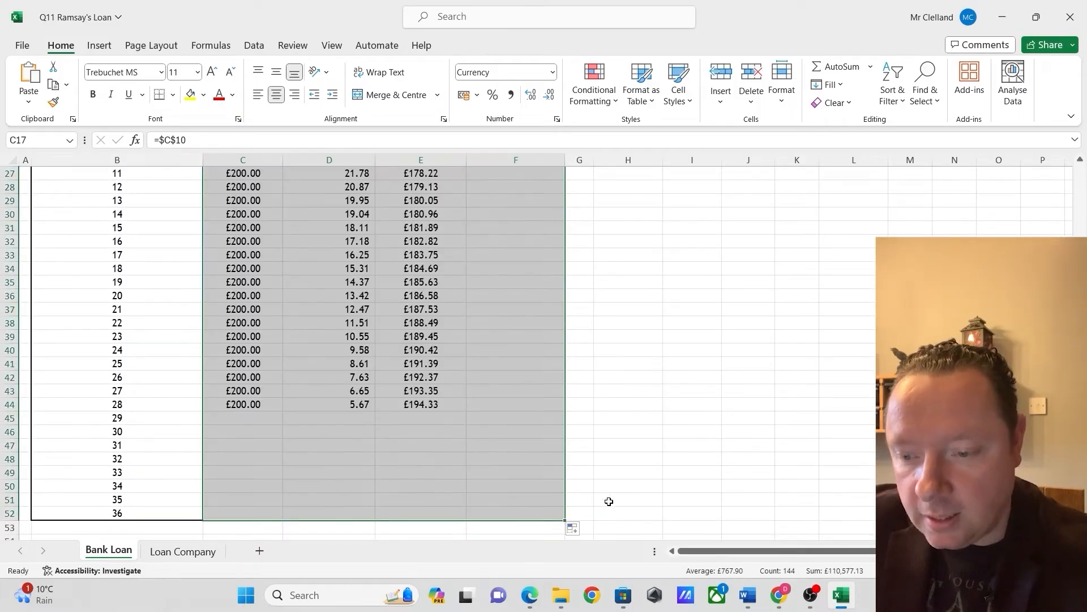
click(626, 471)
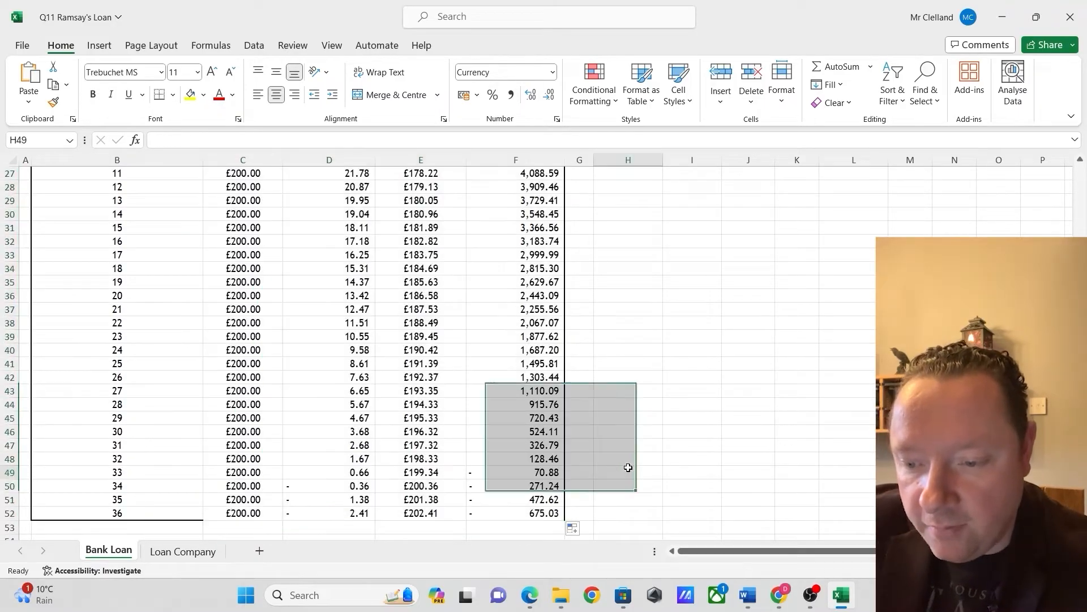
click(539, 512)
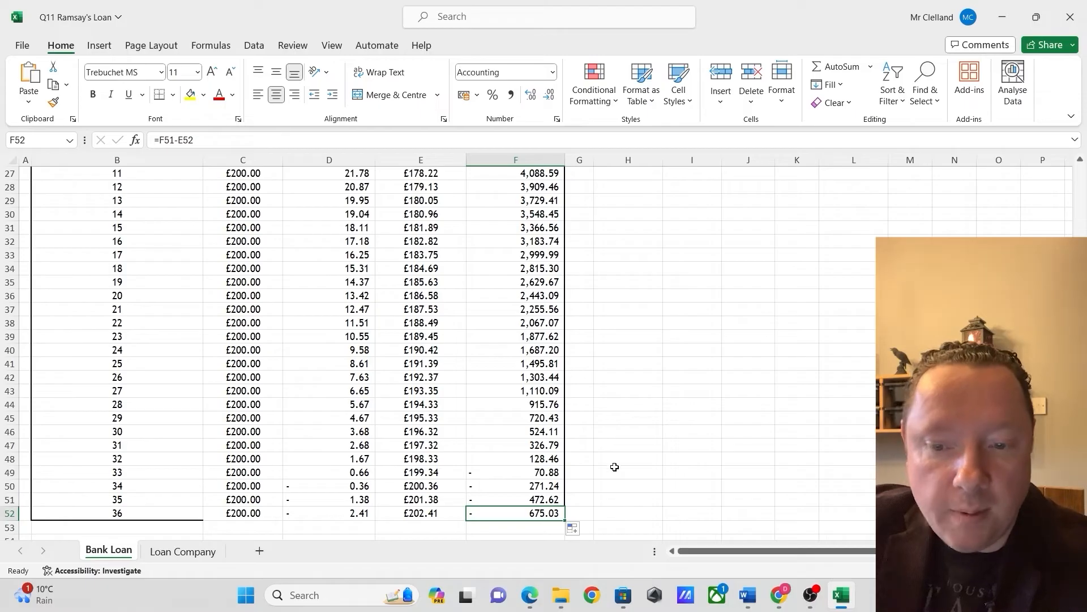
click(271, 363)
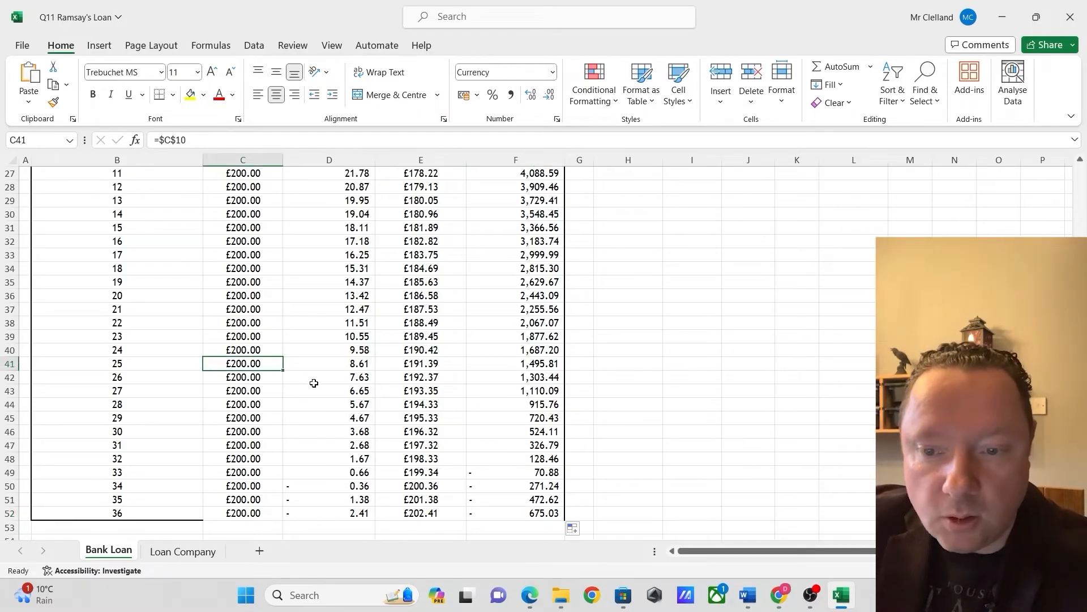
Use Goal Seek to bring the month 36 loan outstanding in F52 to 0 by changing the monthly repayment in C10
scroll(420, 409, up, 9)
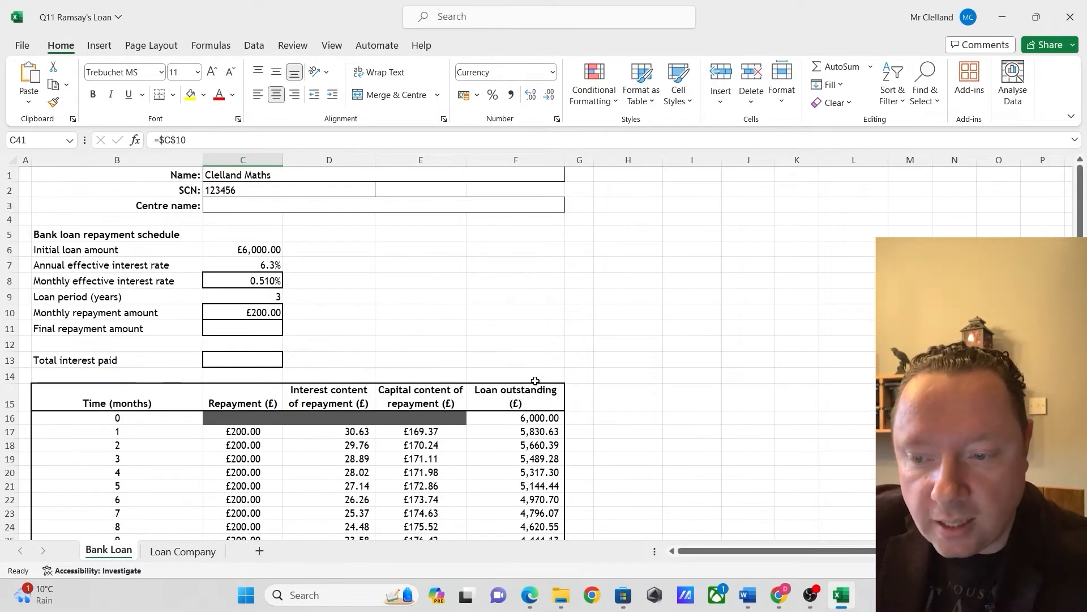
scroll(497, 350, down, 7)
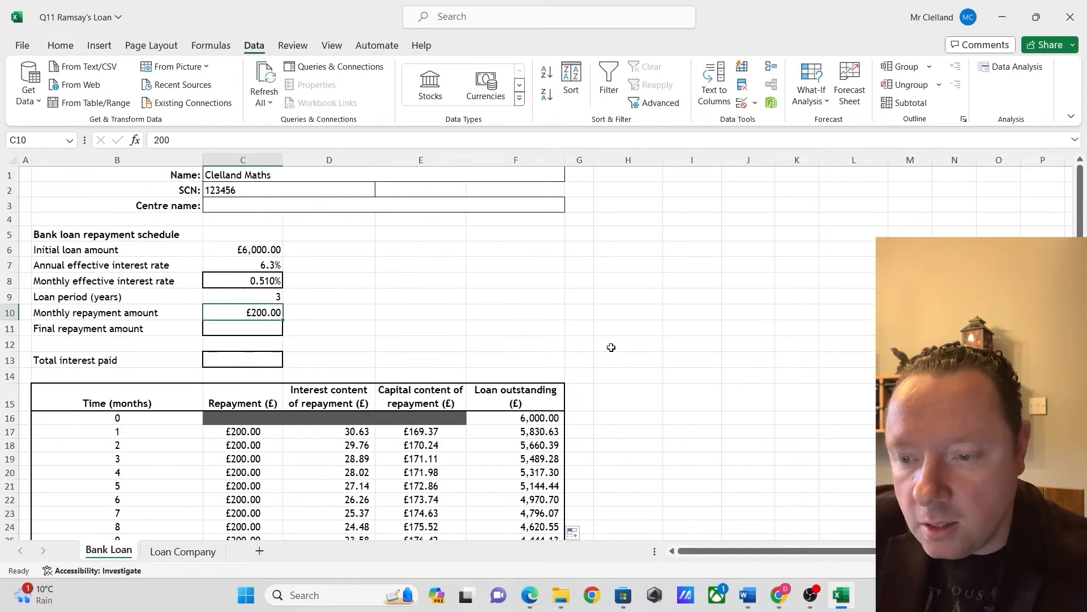
scroll(615, 342, down, 11)
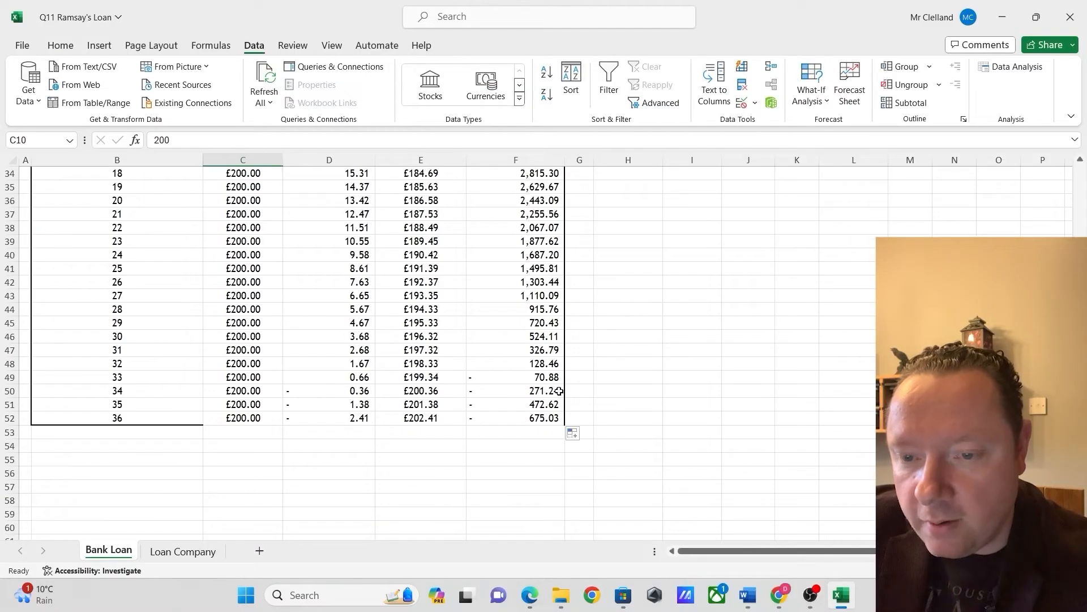
click(534, 419)
click(99, 45)
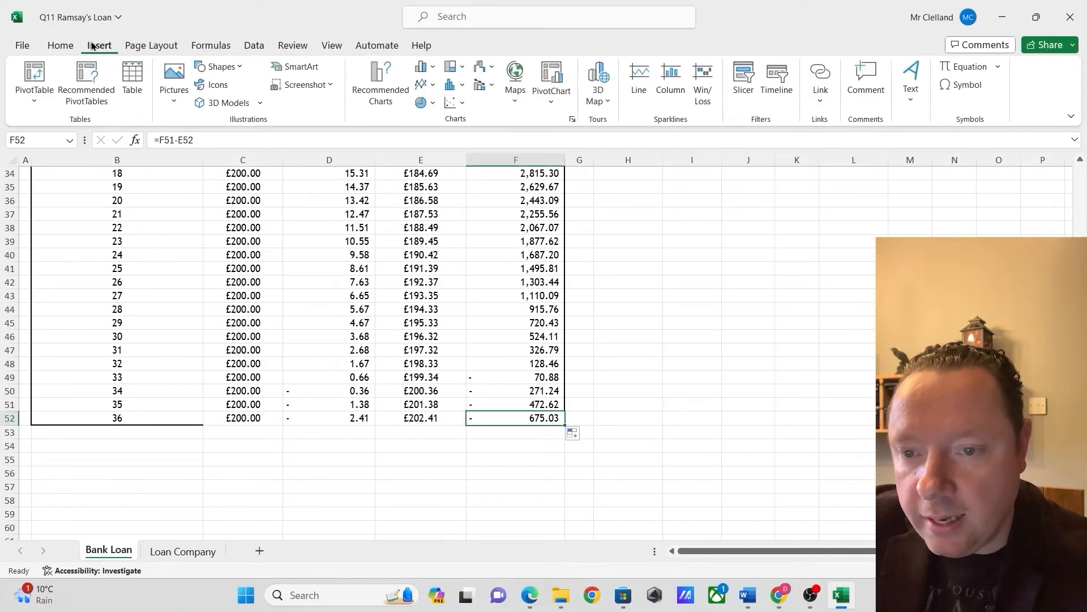
click(252, 45)
click(809, 95)
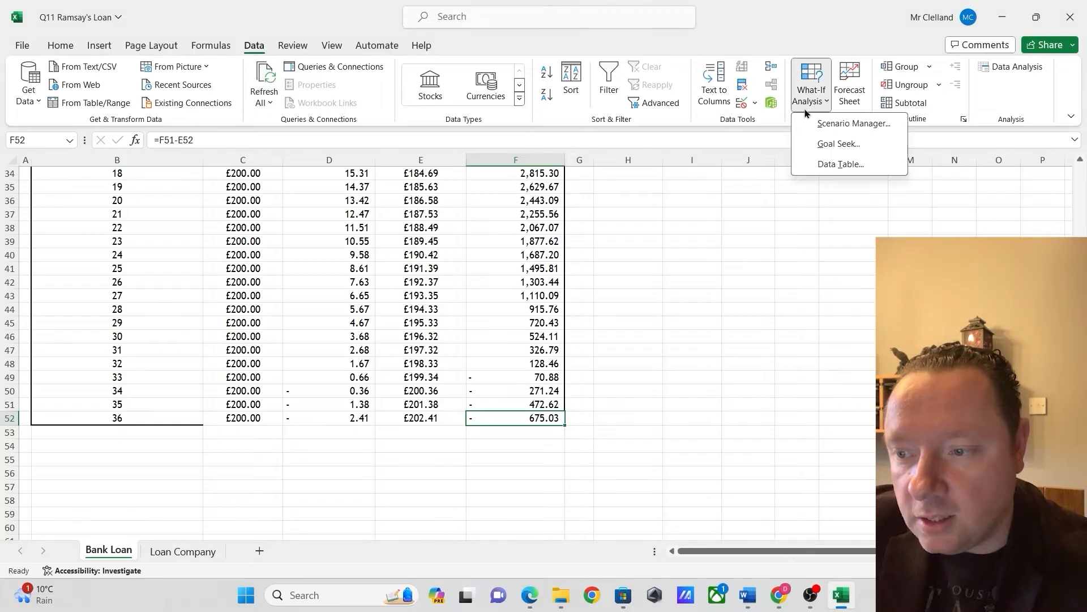
click(803, 138)
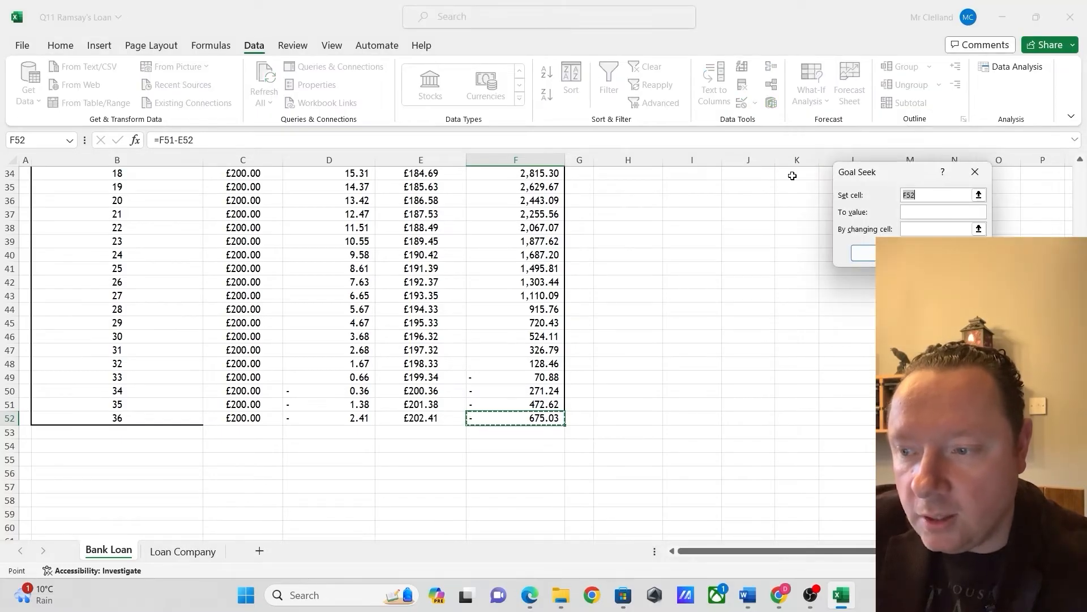
click(922, 211)
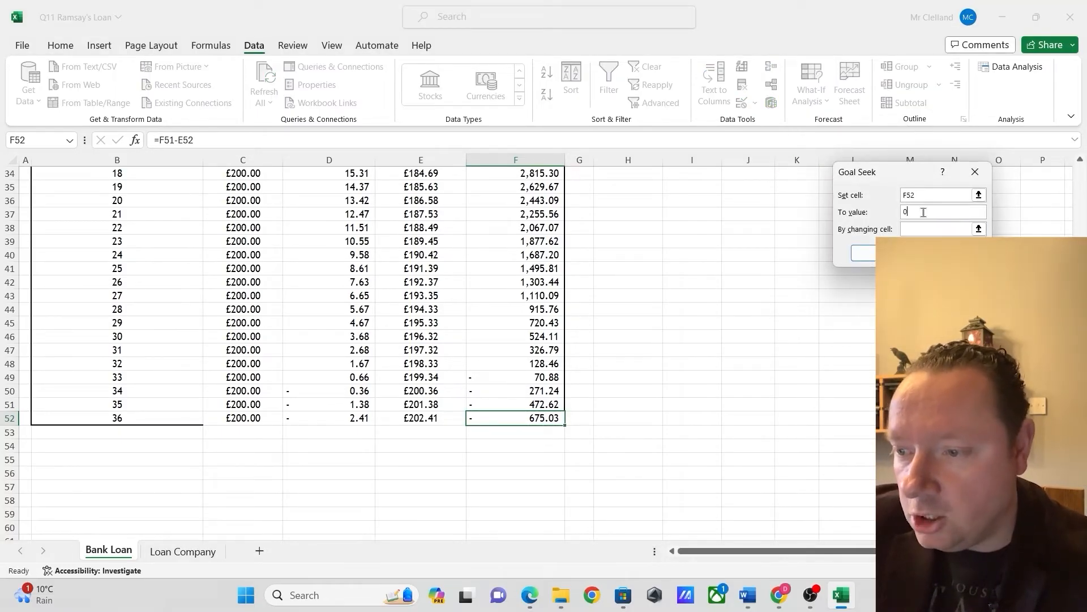
text(0)
click(915, 229)
scroll(693, 320, up, 11)
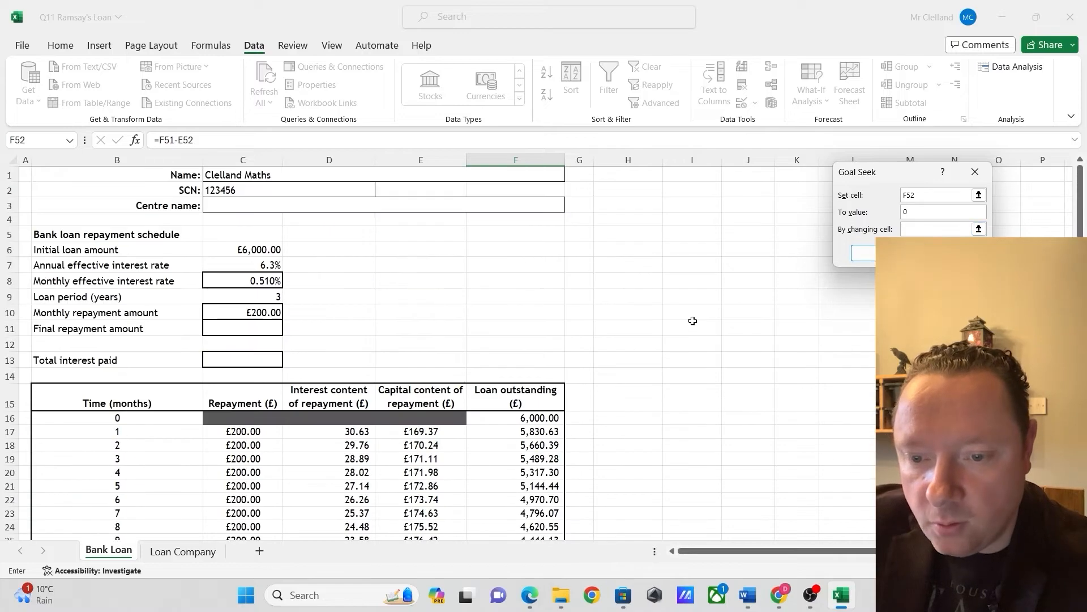
click(273, 312)
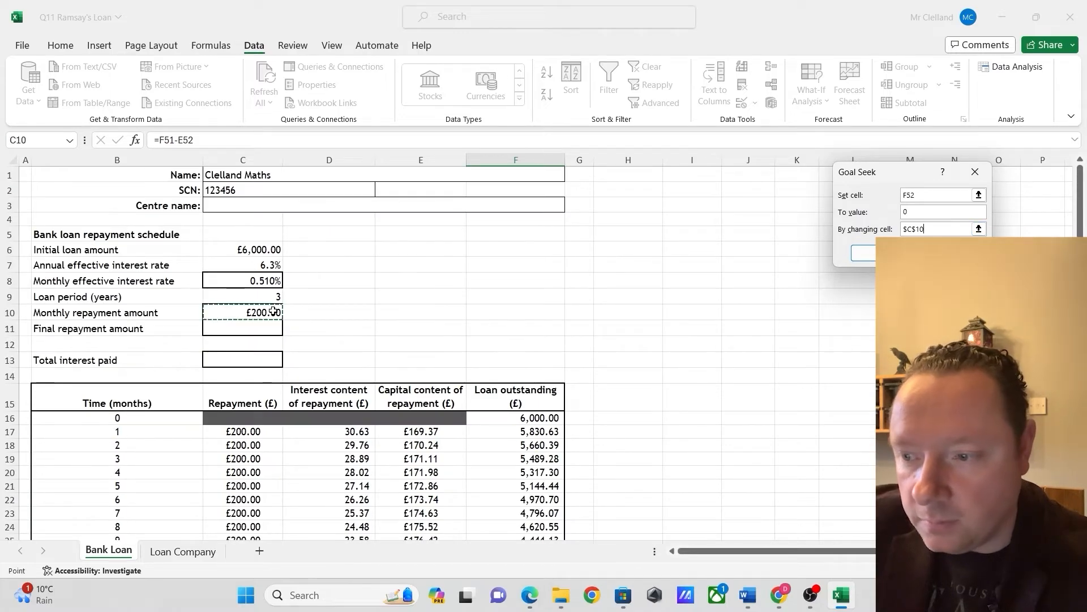
click(865, 254)
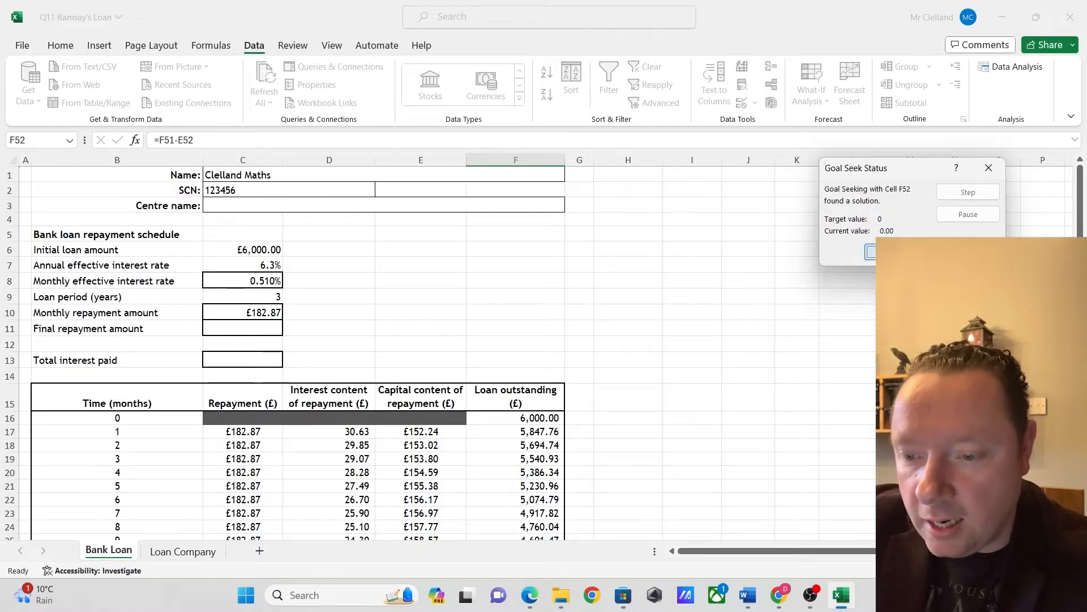
click(870, 252)
Check the month 36 balance in F52, and overwrite the monthly repayment amount in C10 with 182.87
scroll(616, 350, down, 5)
scroll(617, 350, down, 6)
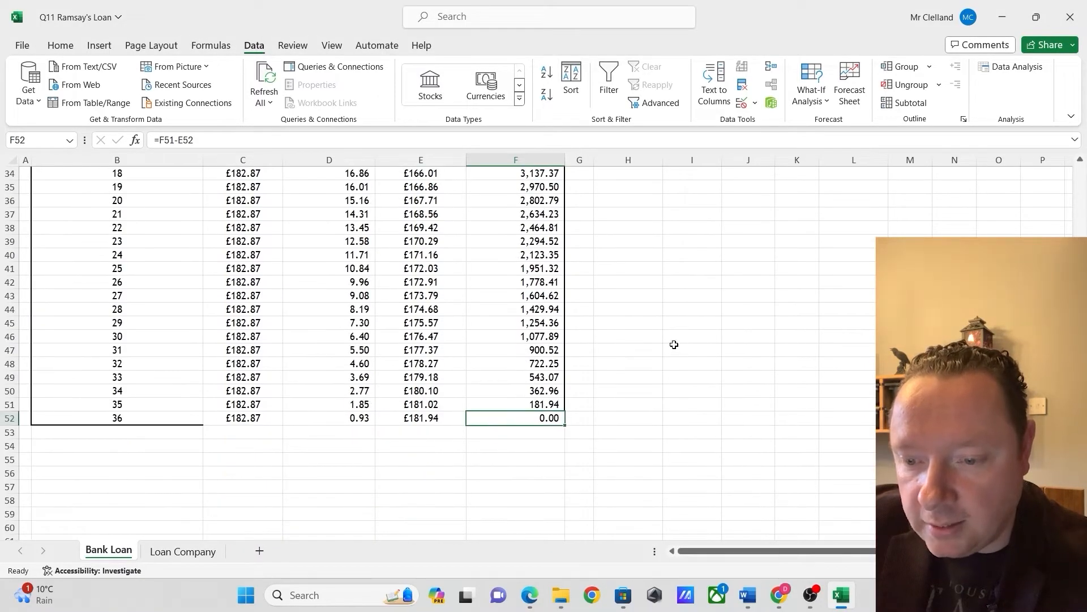
click(554, 448)
click(547, 413)
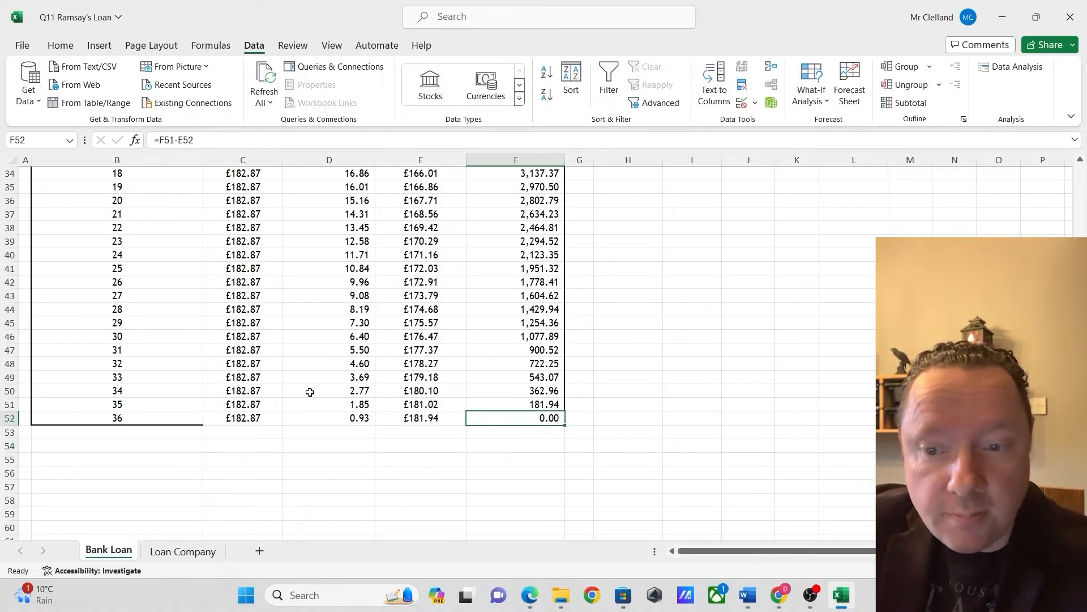
scroll(310, 391, up, 11)
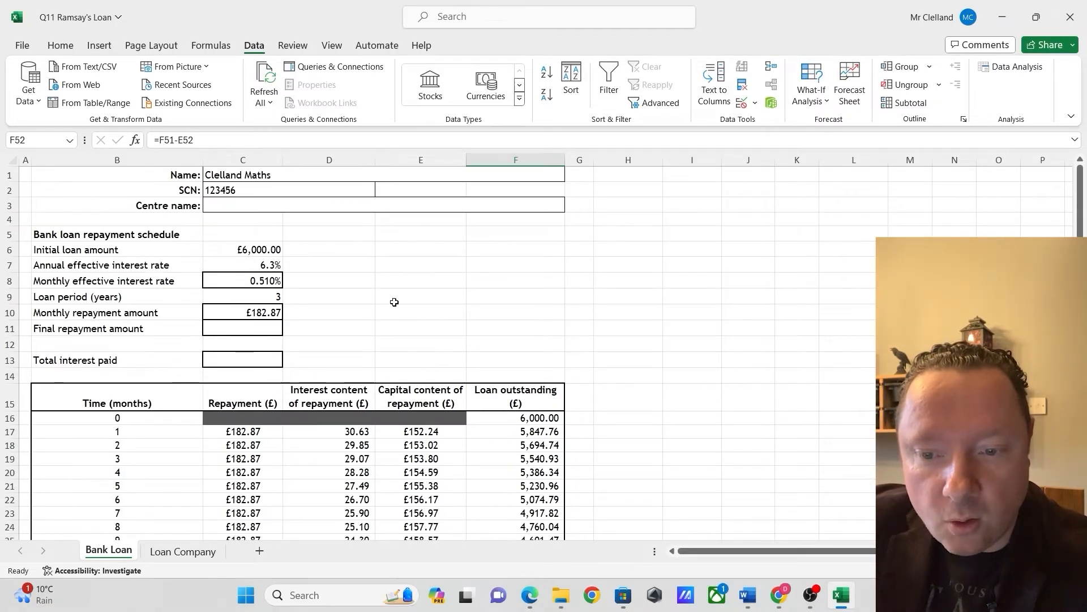
click(258, 310)
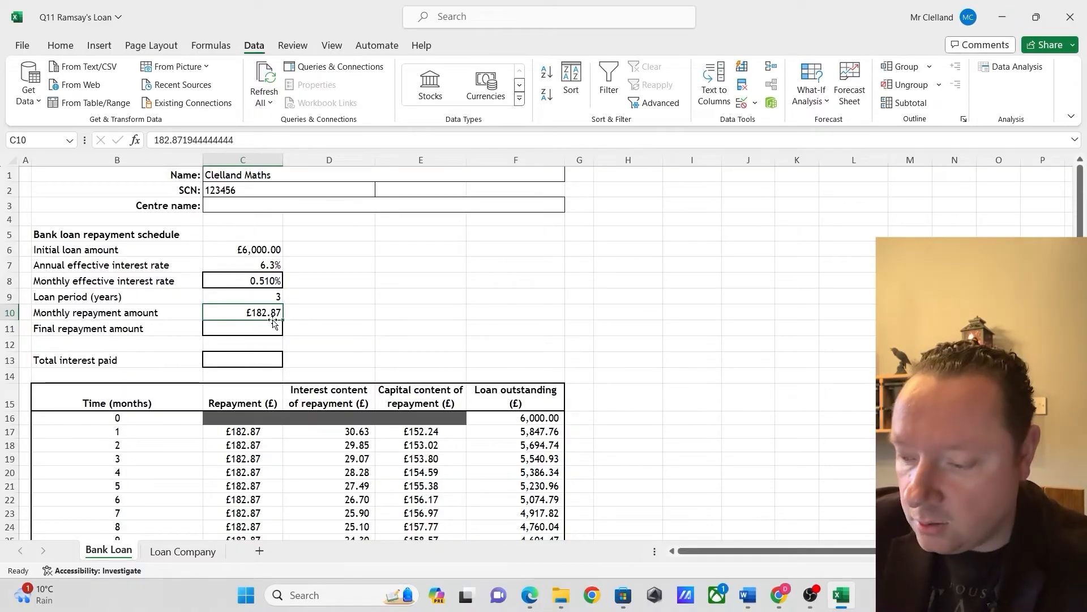
text(182.87)
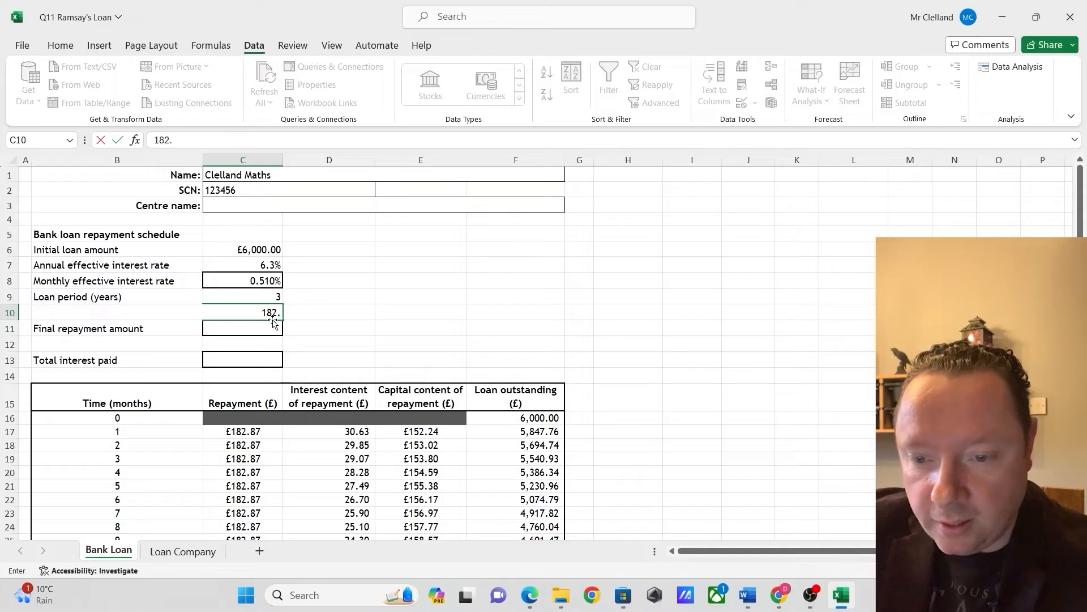
key(Return)
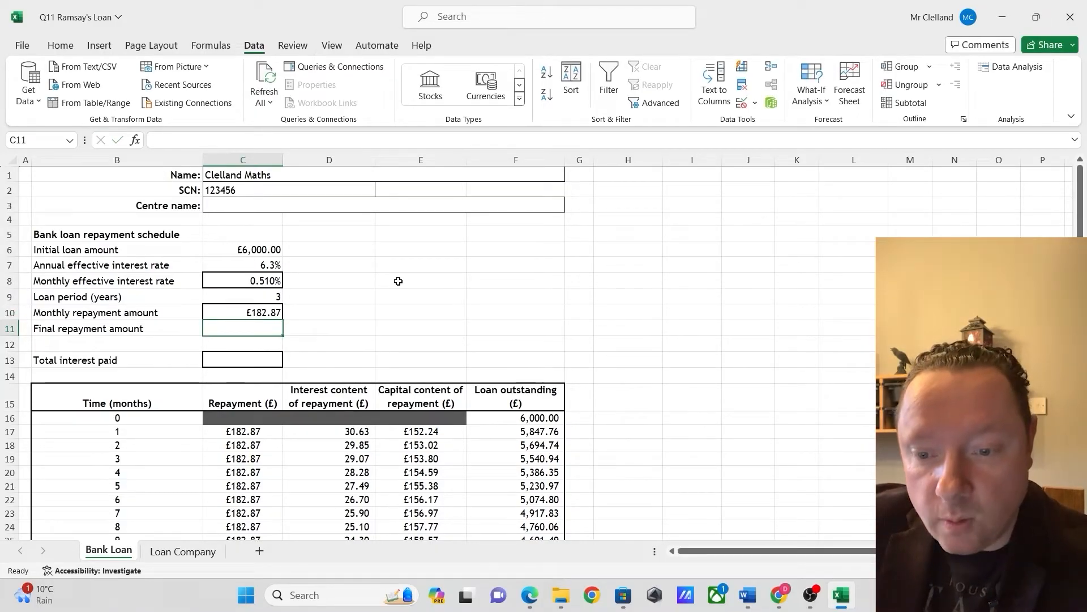
Check the remaining balance in F52, and calculate the final repayment amount in C11 as =$C$10+0.07
scroll(274, 426, down, 11)
click(545, 419)
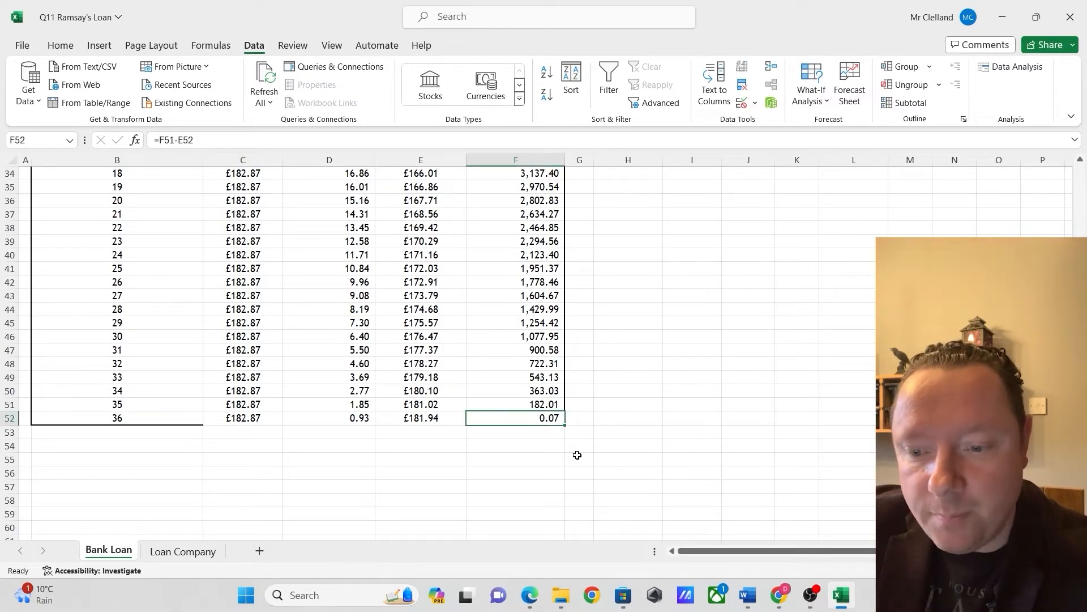
scroll(566, 445, down, 2)
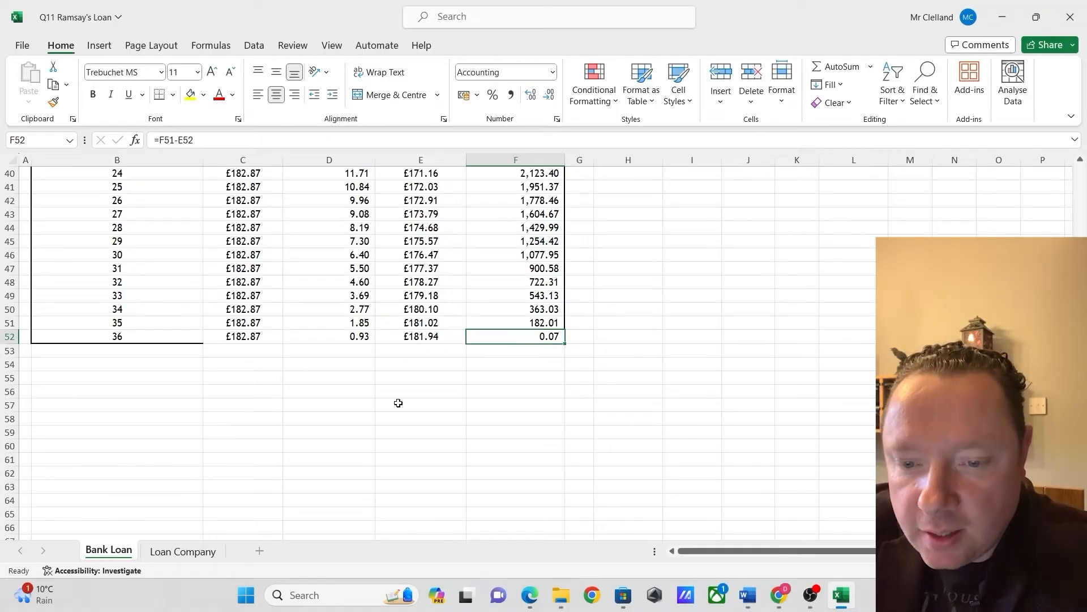
scroll(380, 429, up, 12)
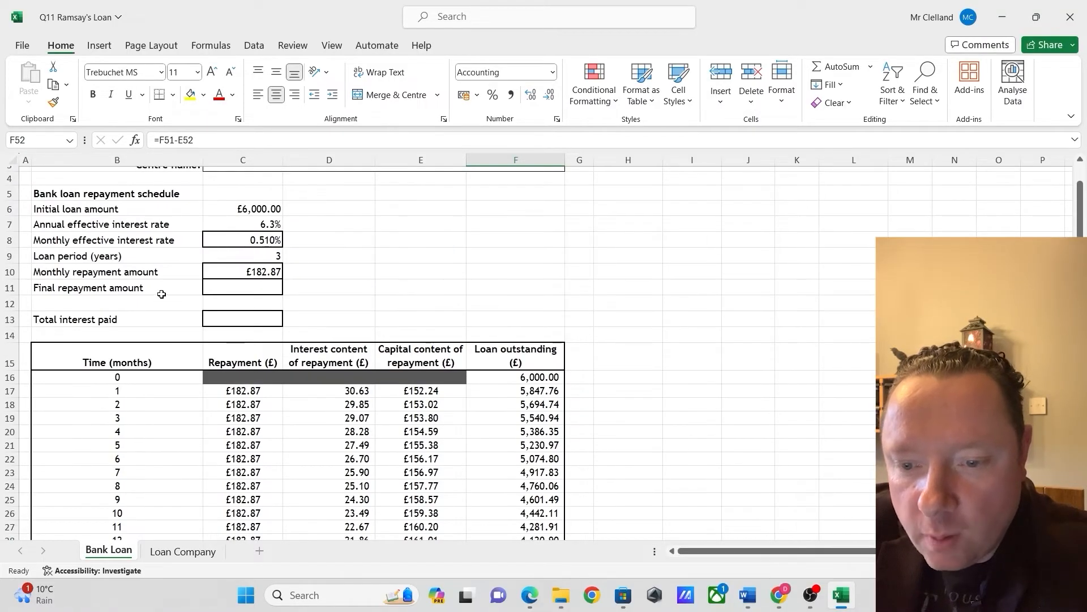
click(234, 288)
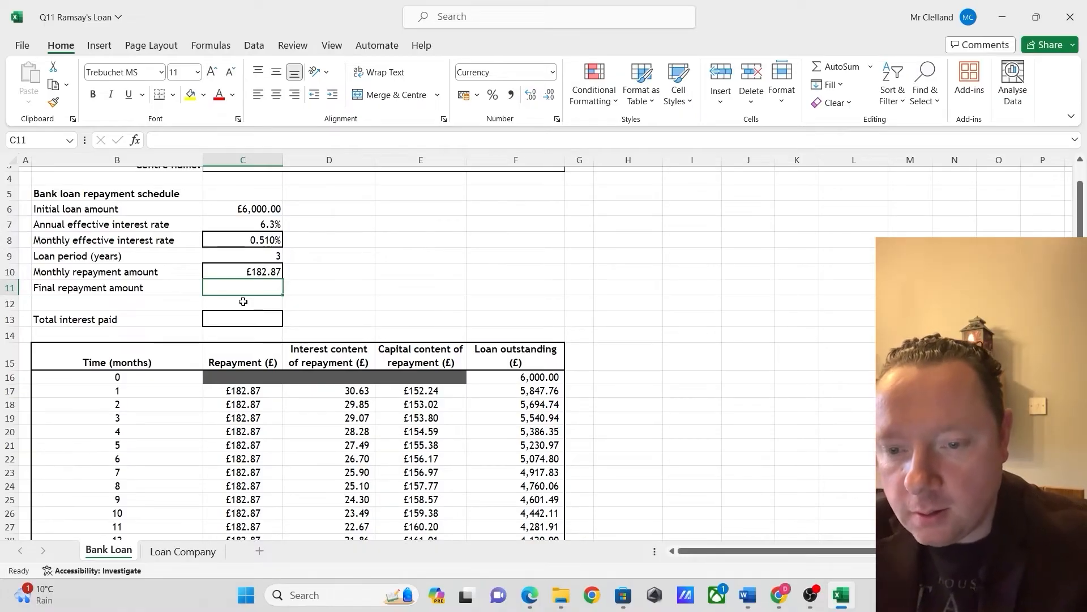
text(=$C$)
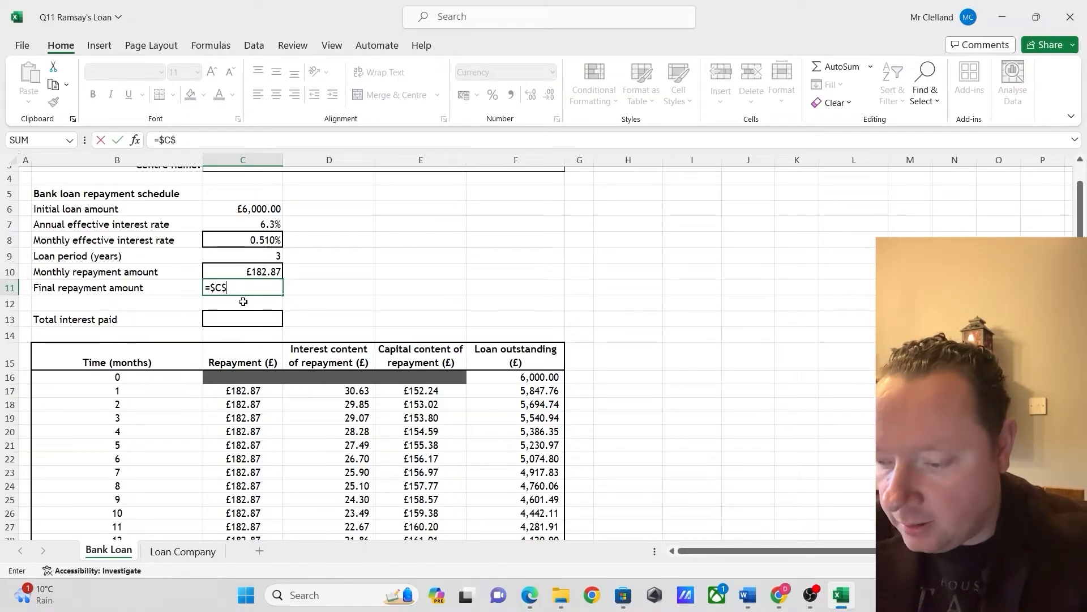
text(10+0.07)
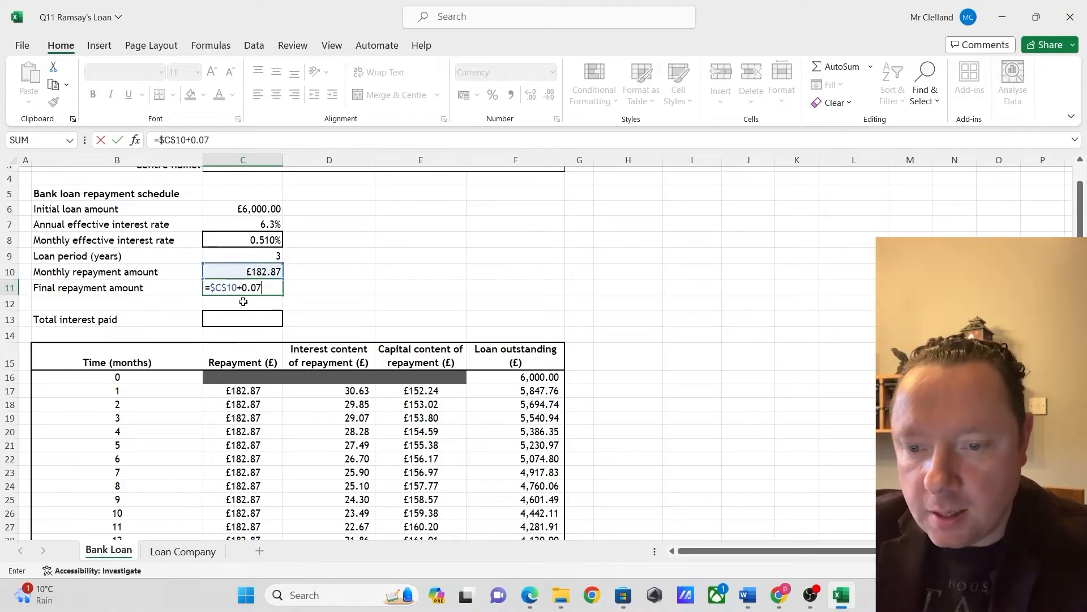
key(Return)
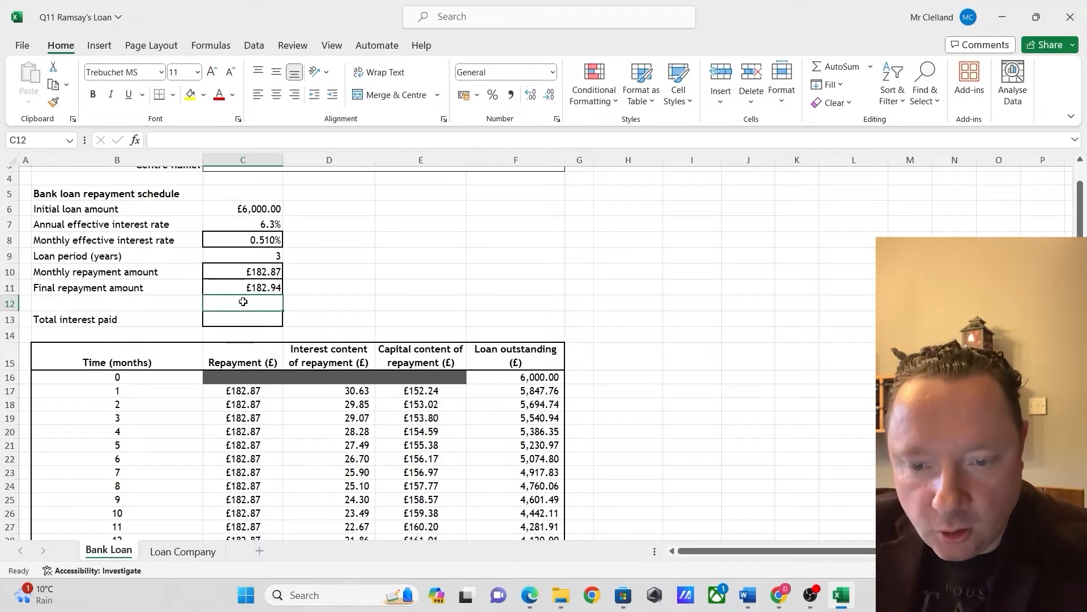
Replace the month 36 repayment in C52 with =$C$11, and check the final loan outstanding in F52
scroll(281, 369, down, 11)
scroll(281, 369, up, 12)
key(Right)
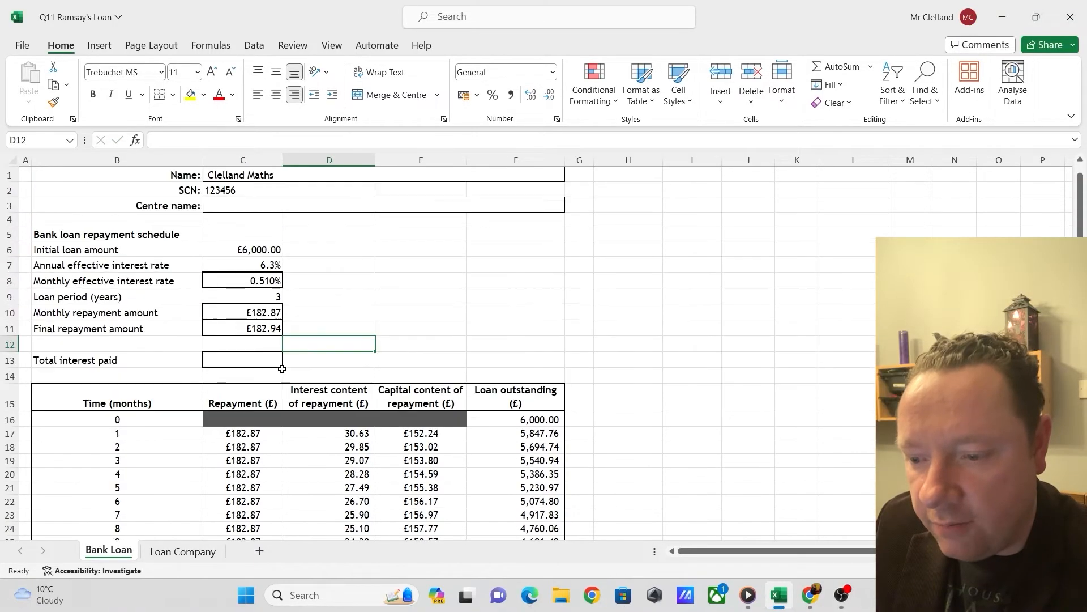
scroll(282, 369, down, 14)
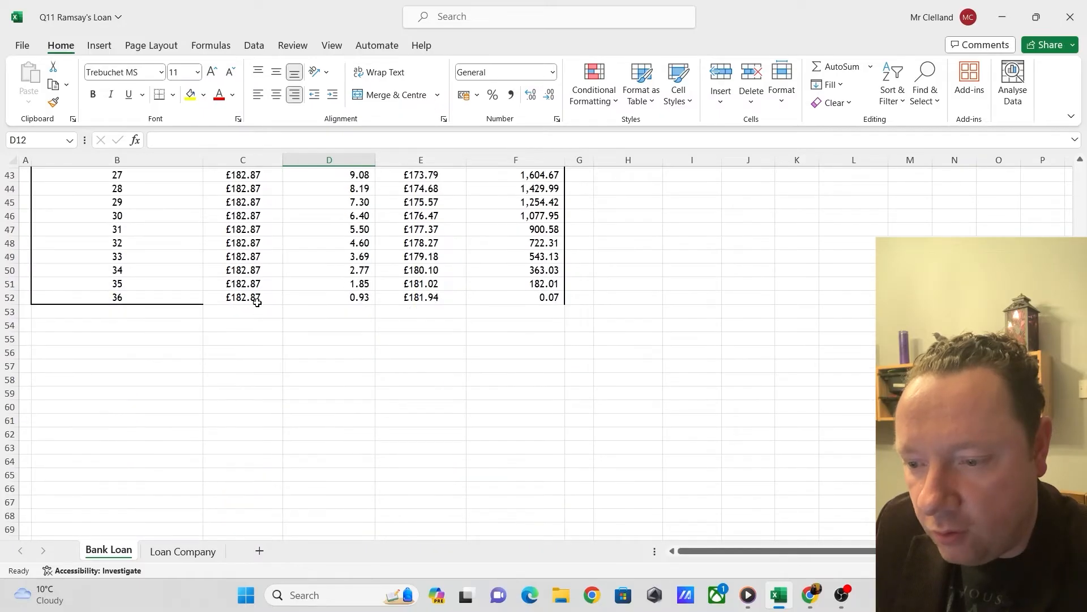
click(257, 302)
scroll(293, 412, up, 12)
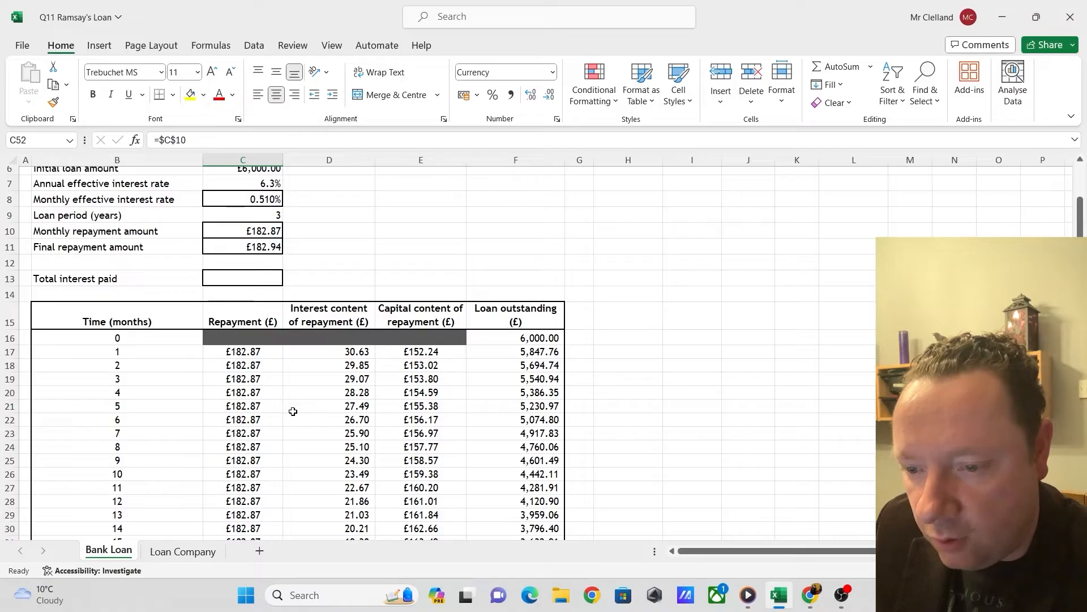
scroll(292, 411, down, 12)
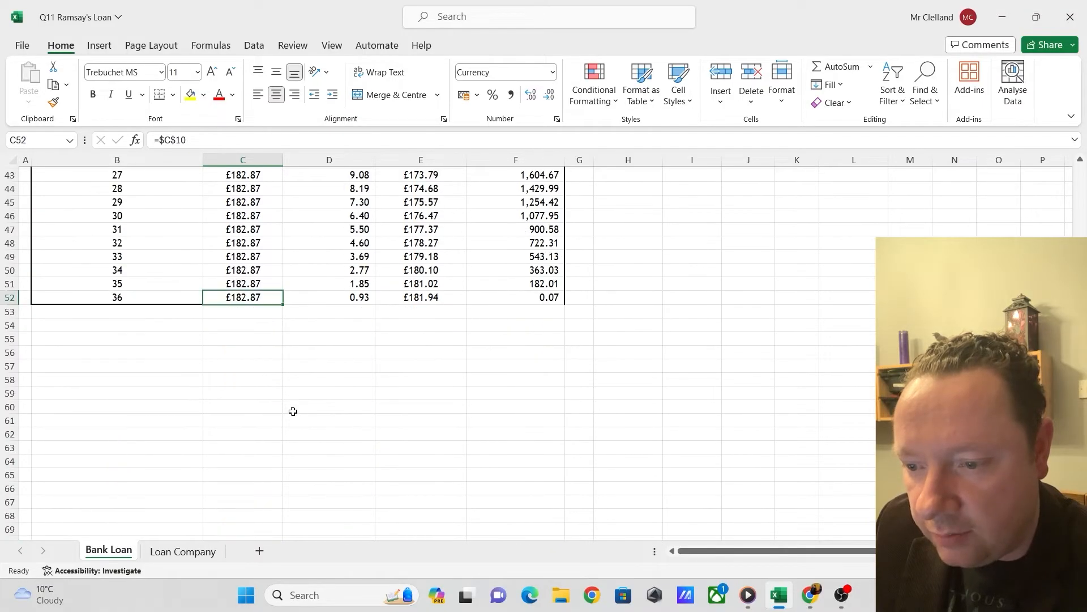
text(=$C$11)
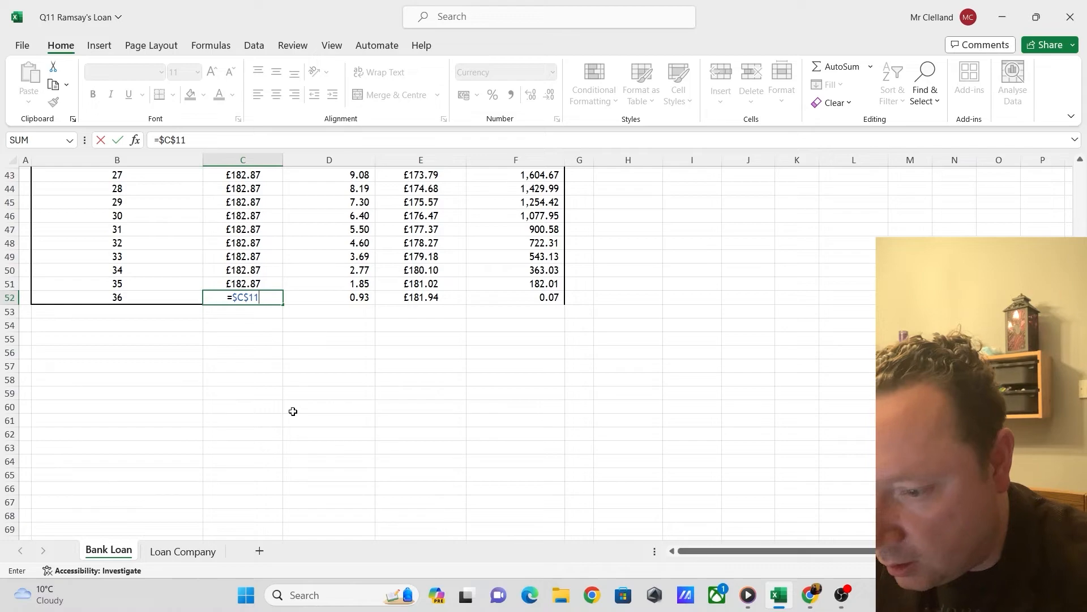
key(Return)
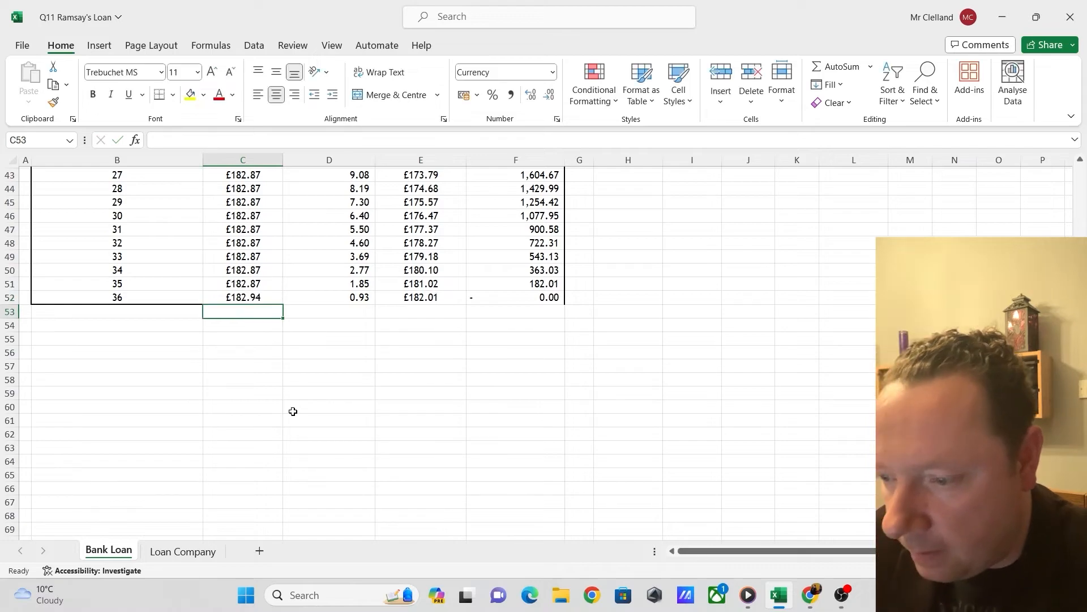
click(533, 294)
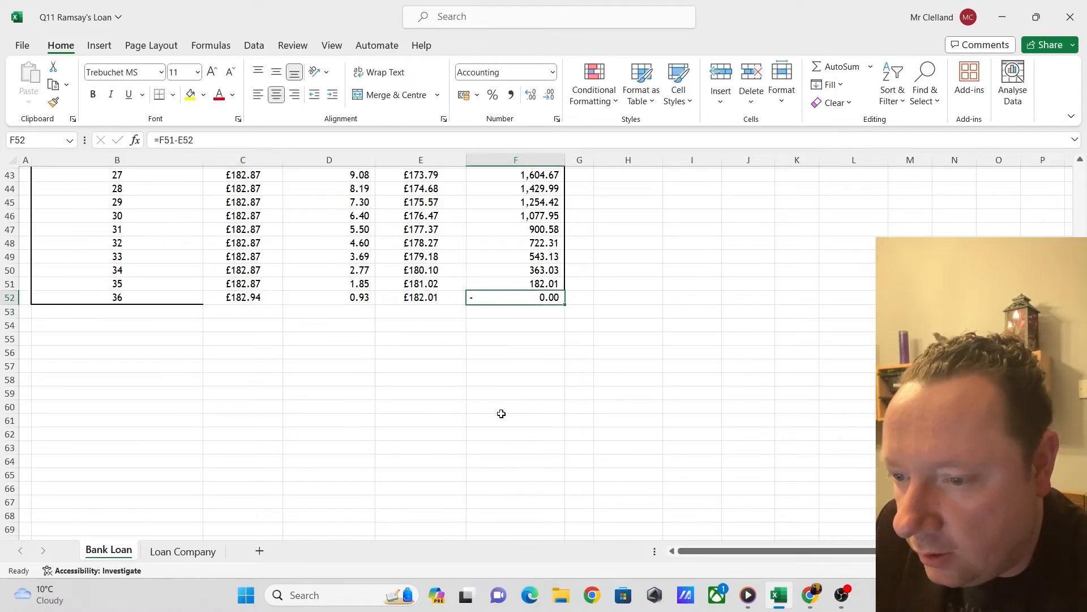
Calculate the total interest paid in C13 by summing the interest column with =SUM(D17:D52)
scroll(397, 334, up, 13)
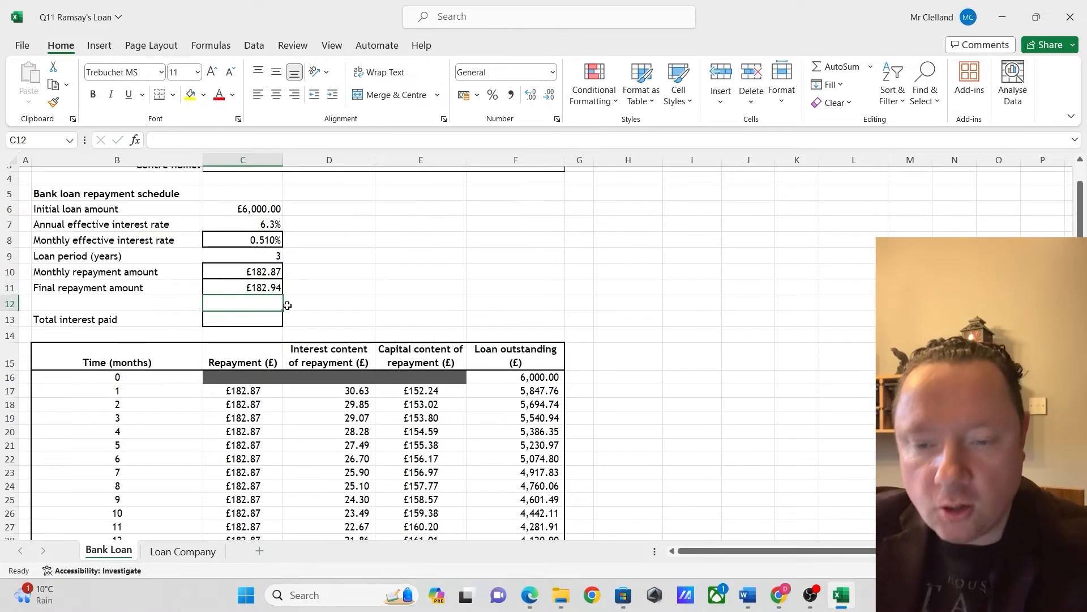
click(255, 320)
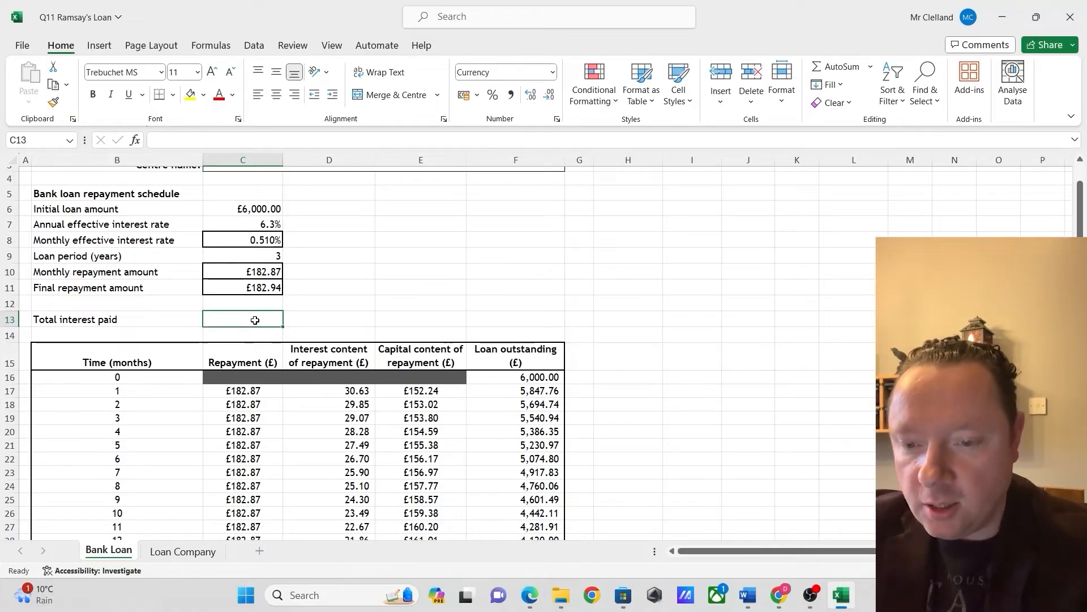
text(=sum)
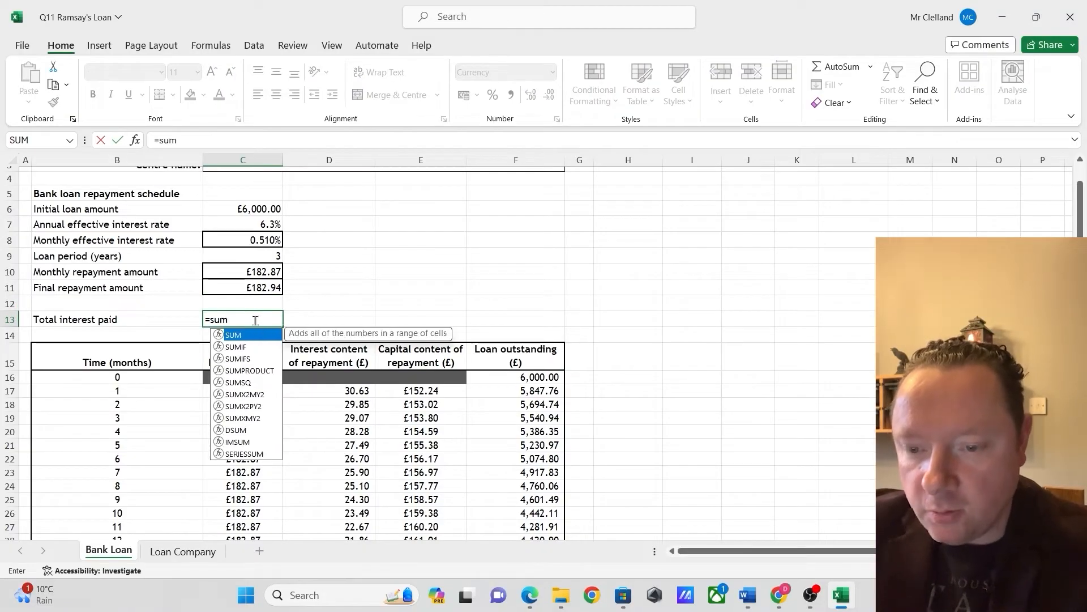
text(()
drag(329, 391, 339, 511)
scroll(356, 439, up, 9)
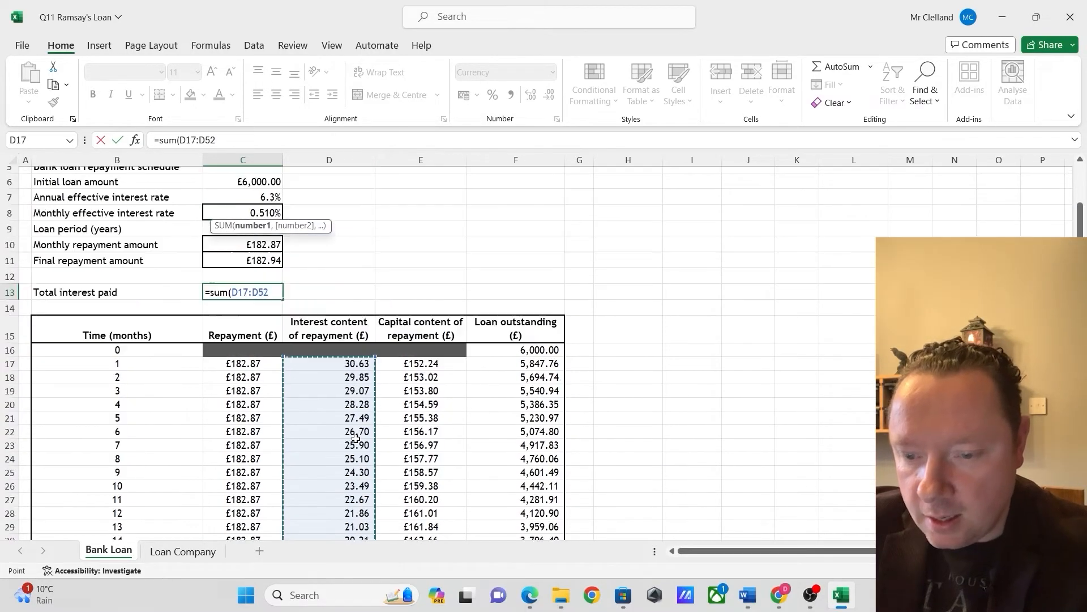
text())
key(Return)
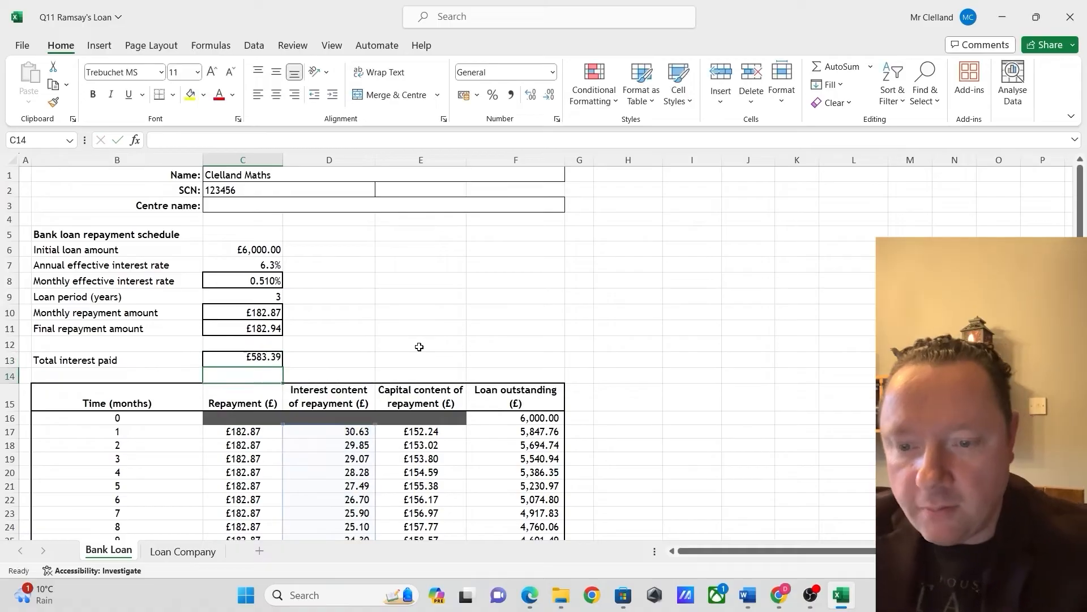
Switch to the question paper in Chrome to read part (b) on the rejected loan application, and return to Excel
key(alt+Tab)
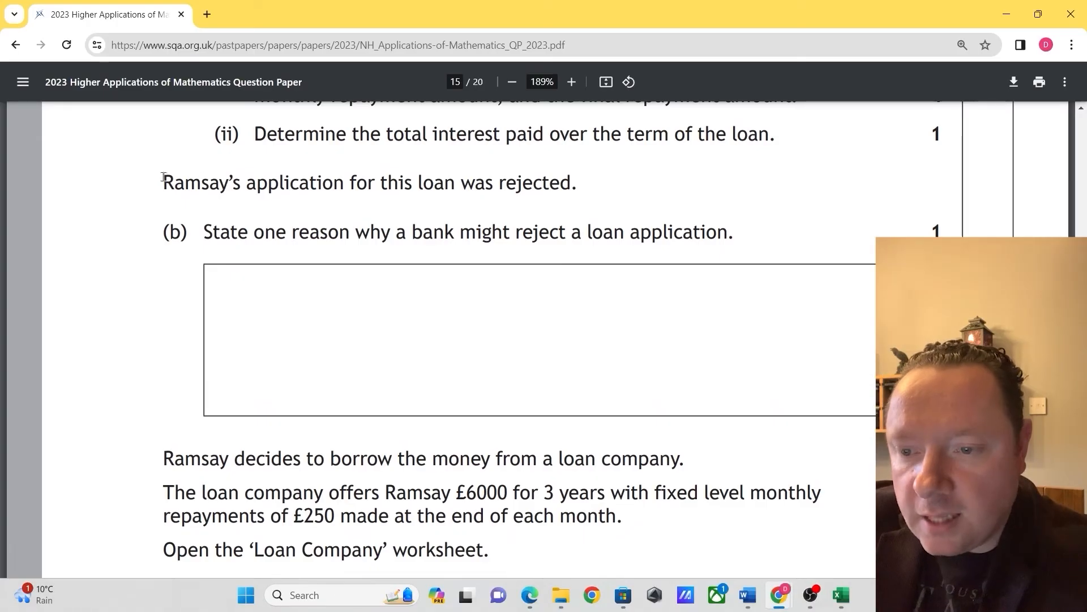
drag(154, 184, 531, 186)
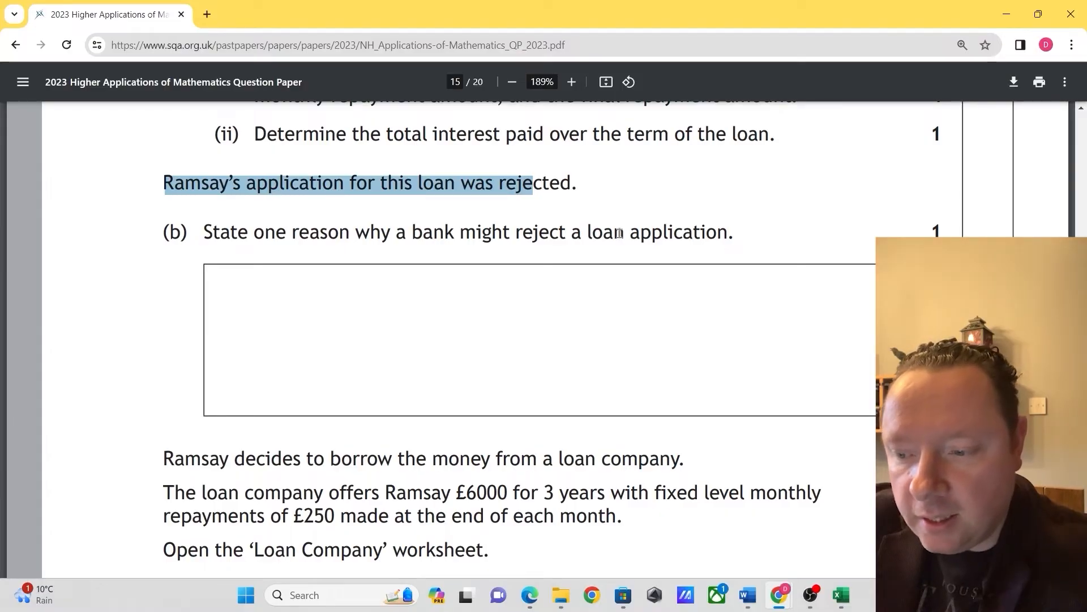
key(alt+Tab)
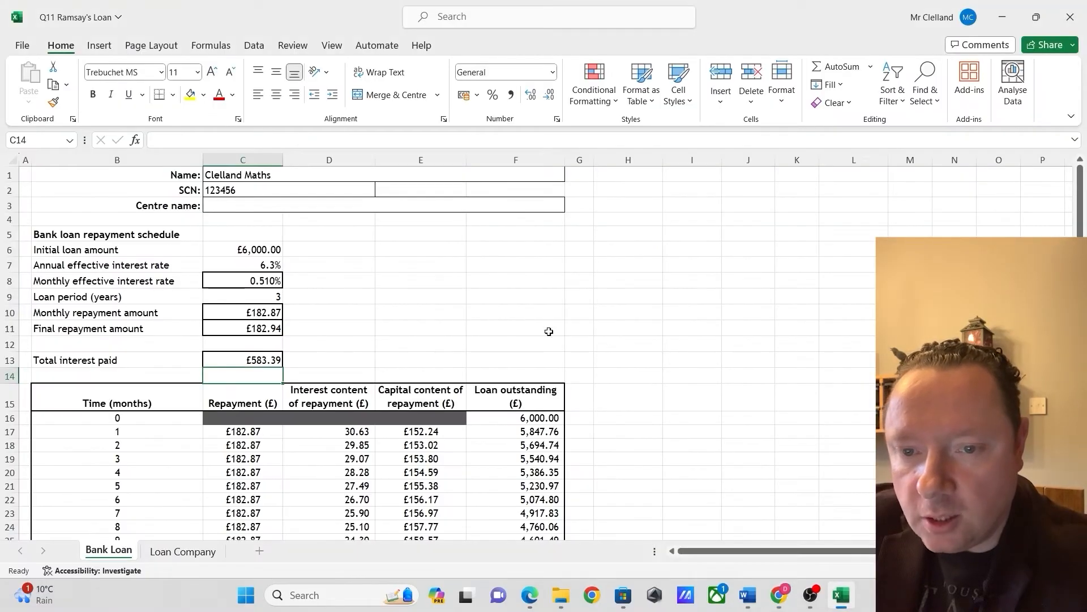
Start inserting an object on the Bank Loan sheet for the answer to part (b)
click(105, 50)
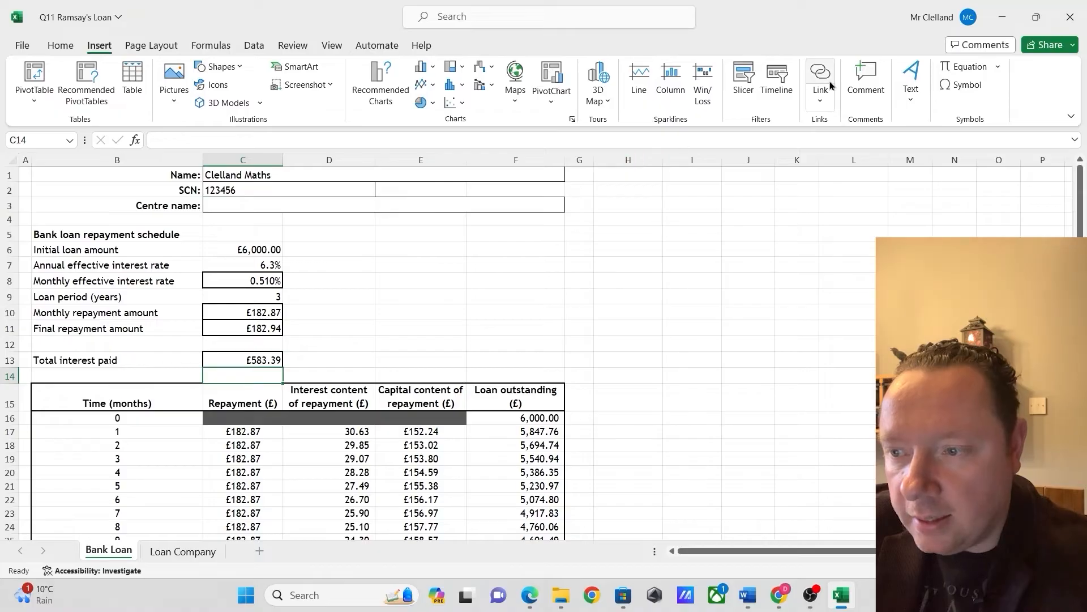
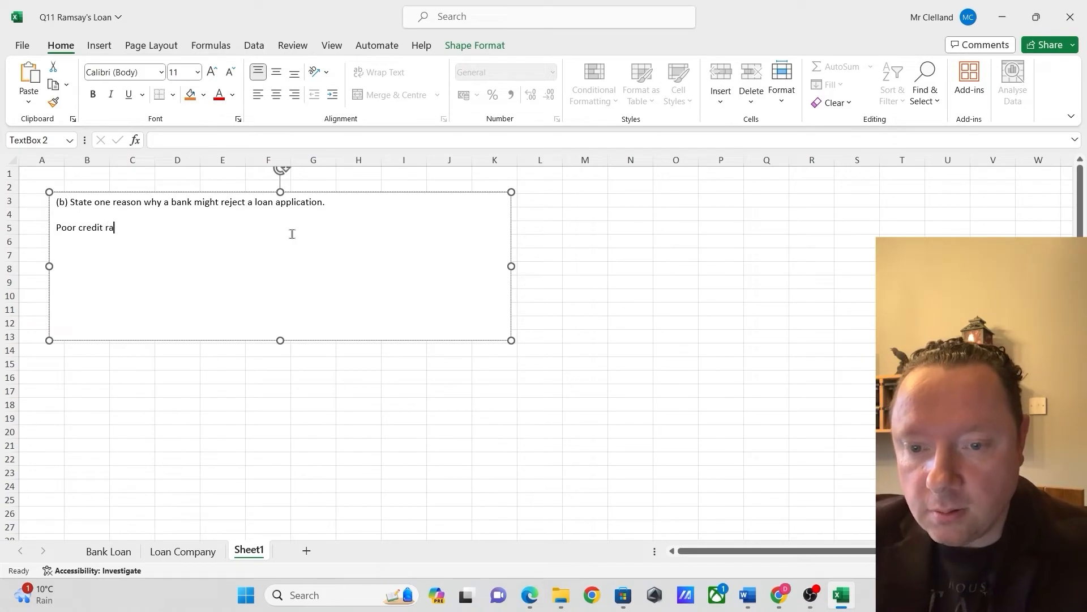
Complete the part (b) answer in the Sheet1 text box so it reads "Poor credit rating."
text(ting.)
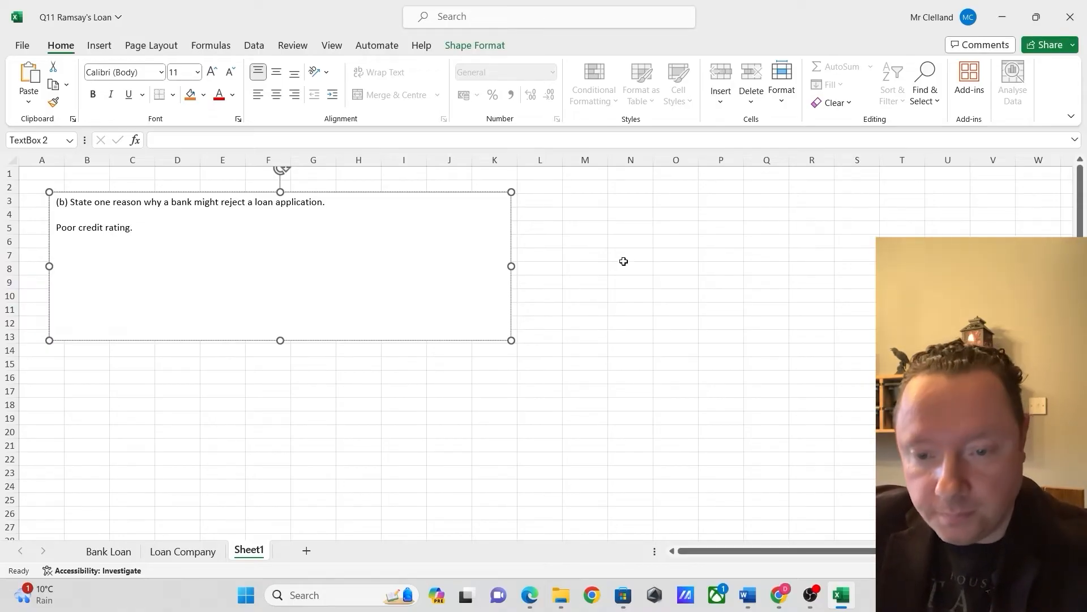
Switch to the question paper in Chrome to read the loan company offer and part (c)(i) and (ii), and return to Excel
mouse_move(779, 594)
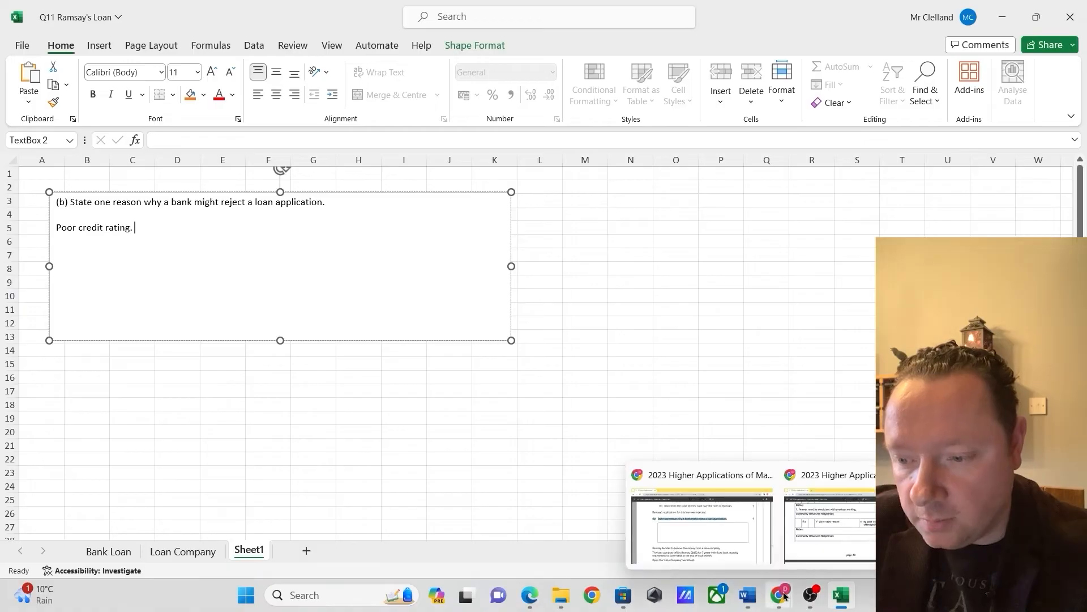
click(702, 521)
scroll(357, 385, down, 1)
scroll(356, 387, up, 1)
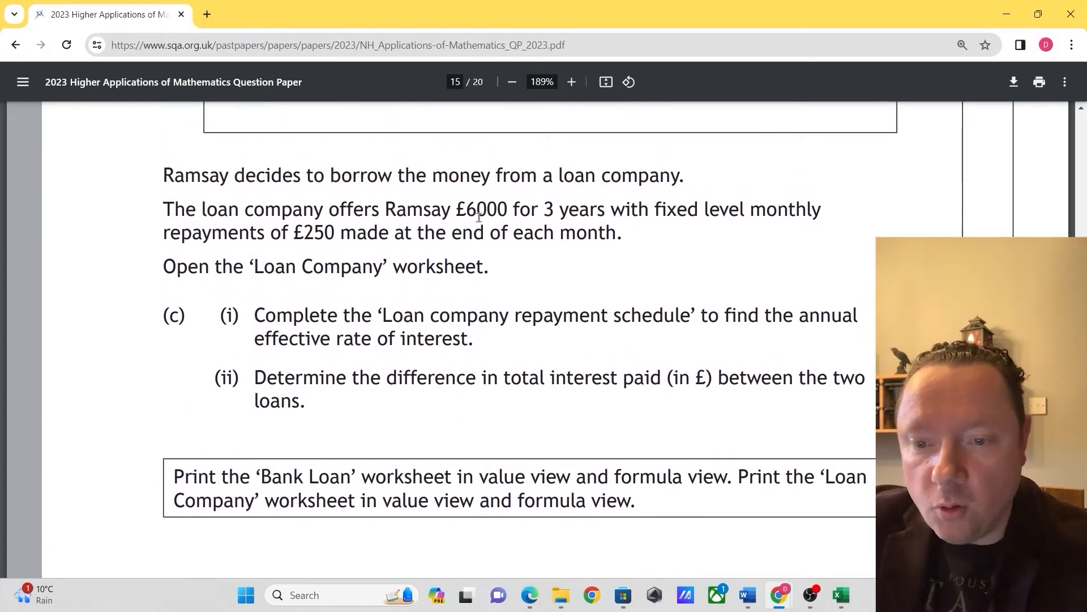
drag(186, 211, 605, 211)
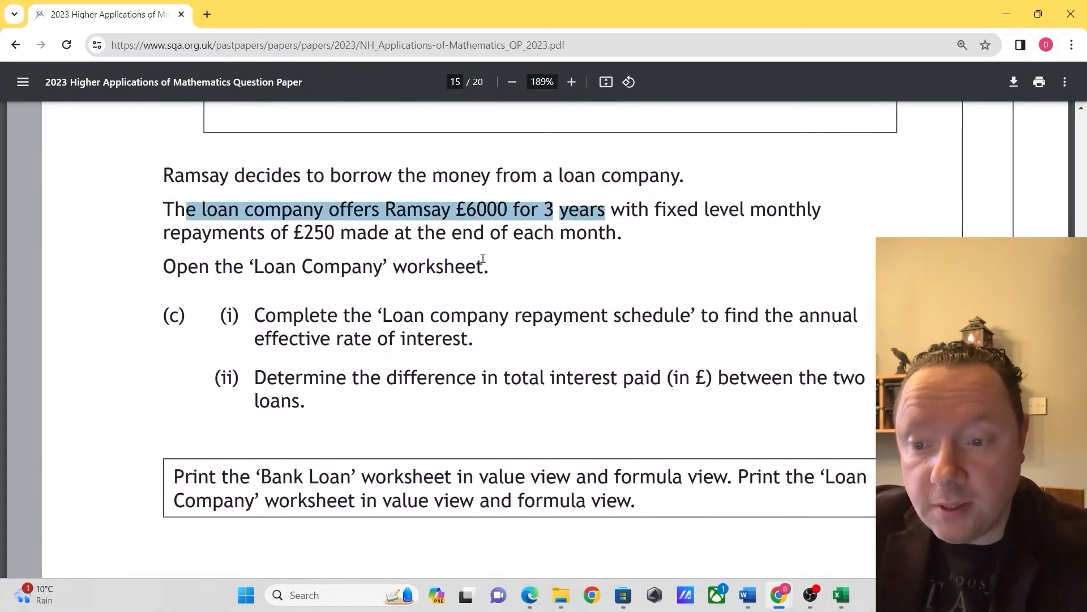
click(679, 246)
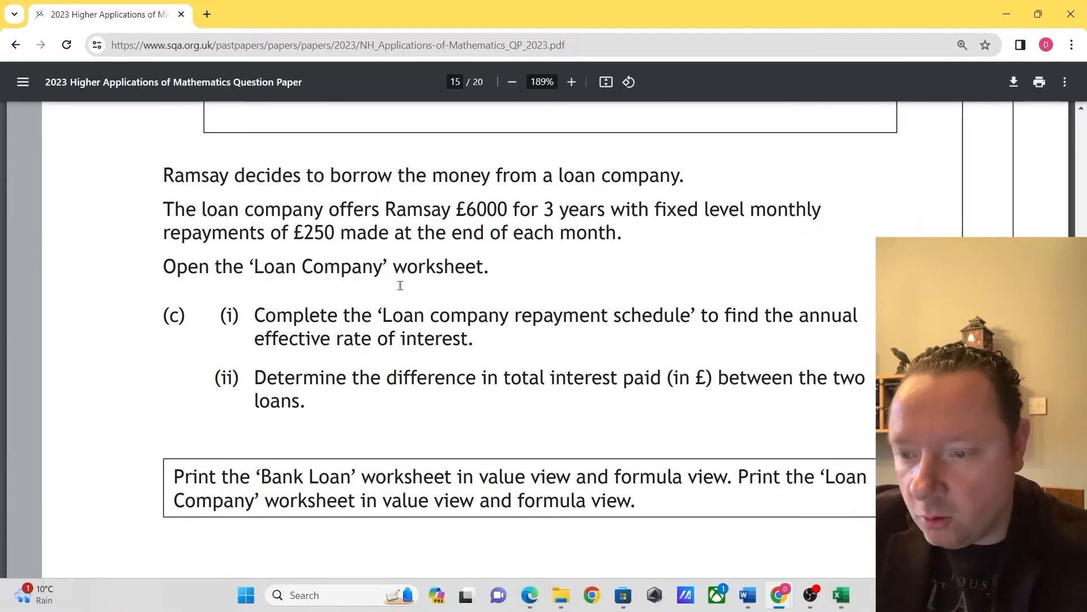
drag(294, 315, 371, 339)
click(366, 352)
drag(304, 376, 770, 391)
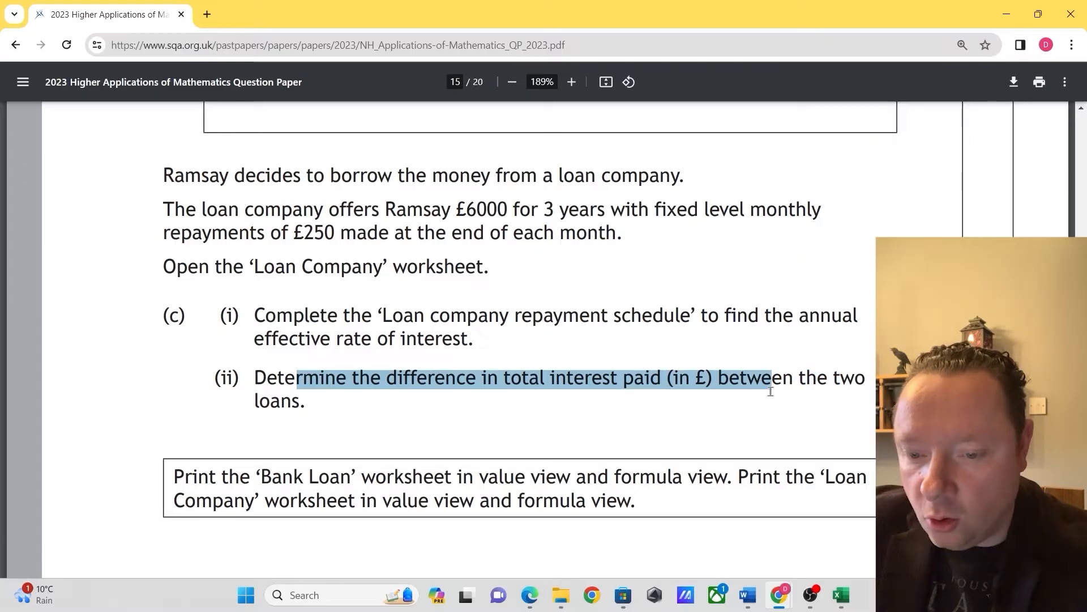
click(771, 391)
key(alt+Tab)
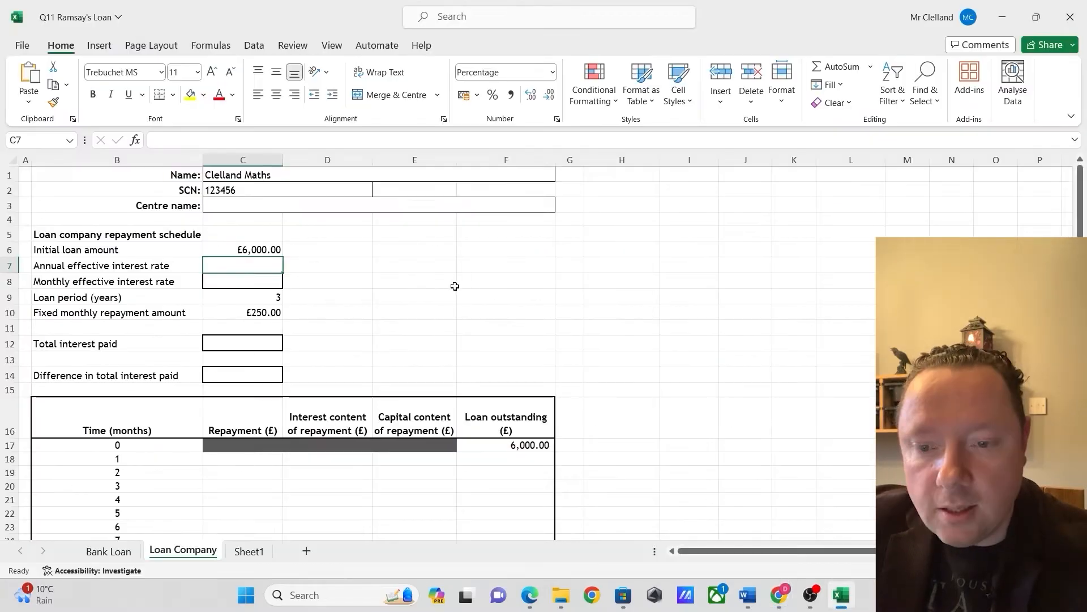
Review the loan amount, interest rates, loan period, fixed repayment and total interest cells in C6:C12 of the Loan Company sheet
click(468, 281)
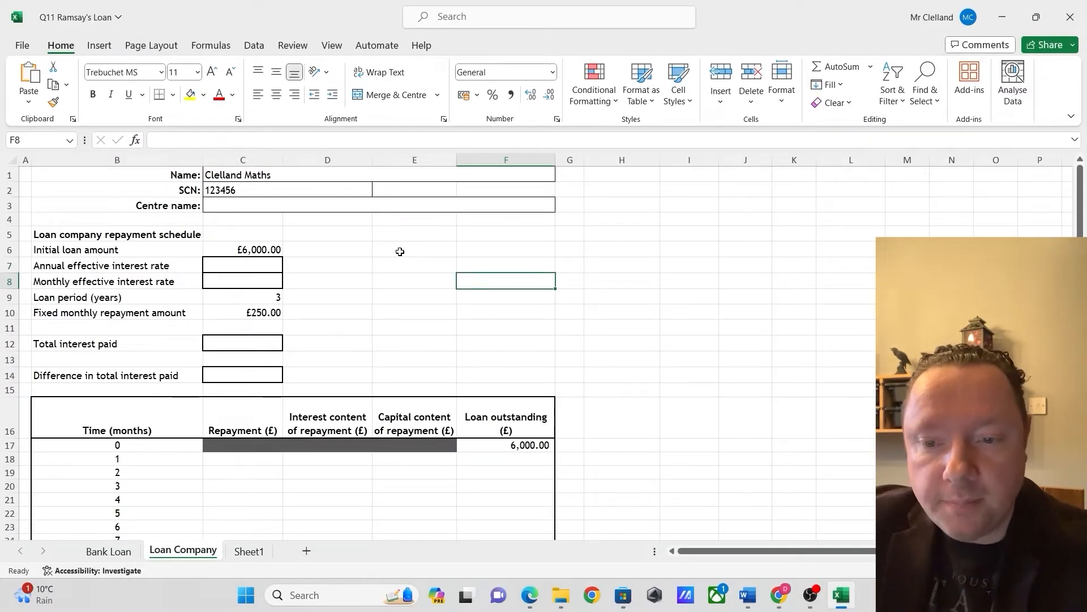
click(258, 249)
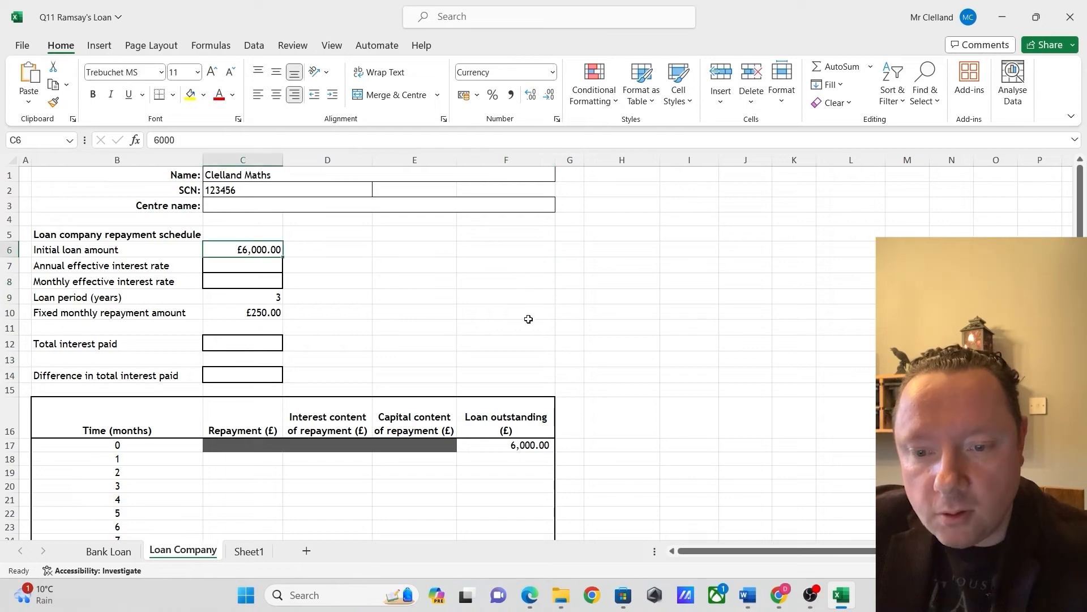
click(249, 263)
click(265, 285)
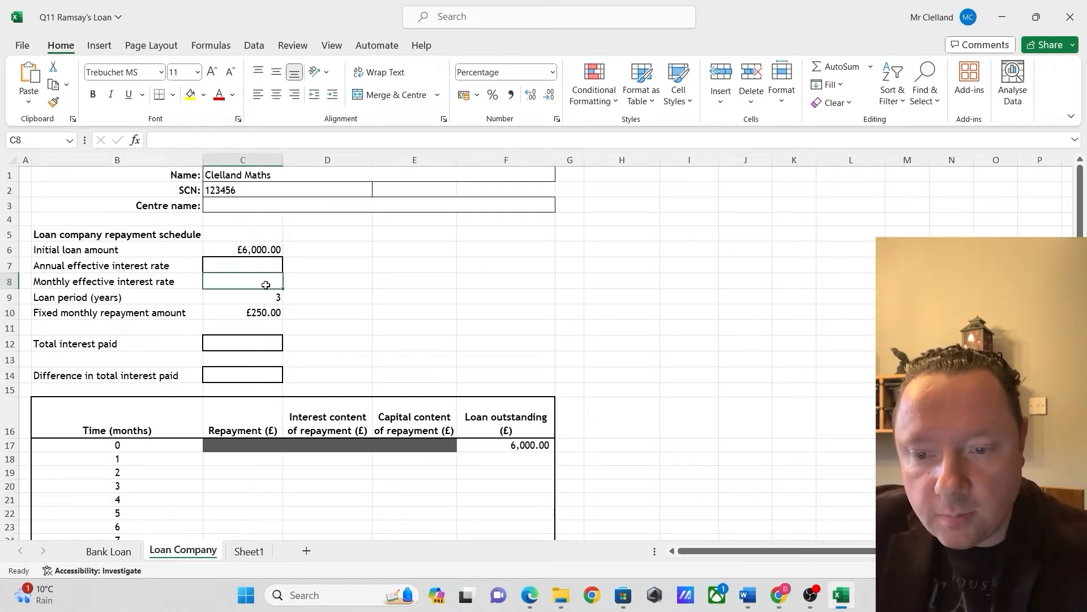
click(265, 295)
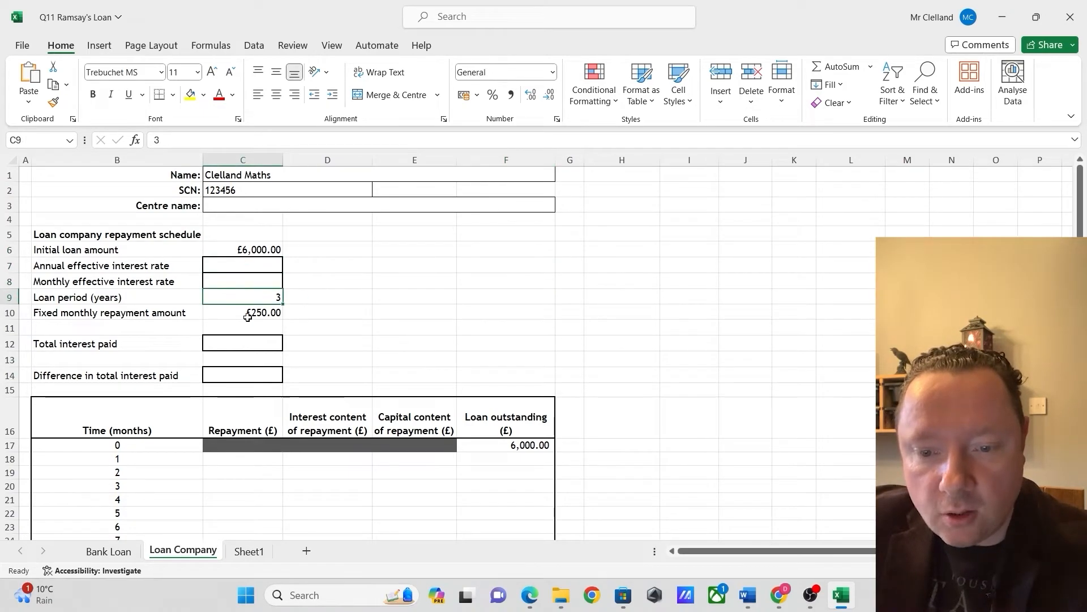
click(256, 312)
key(Down)
key(Down)
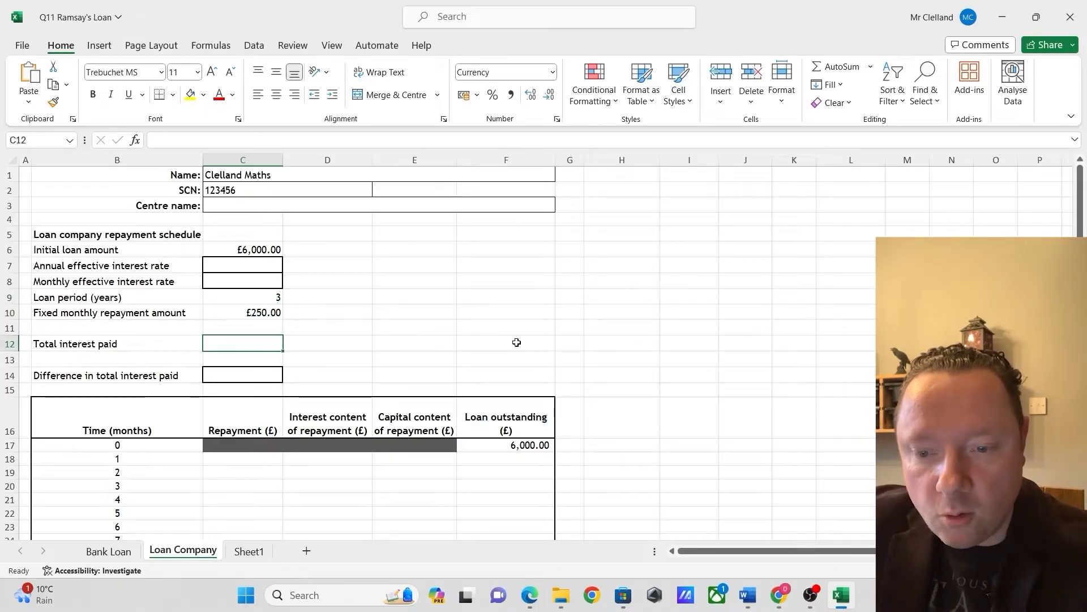
click(446, 328)
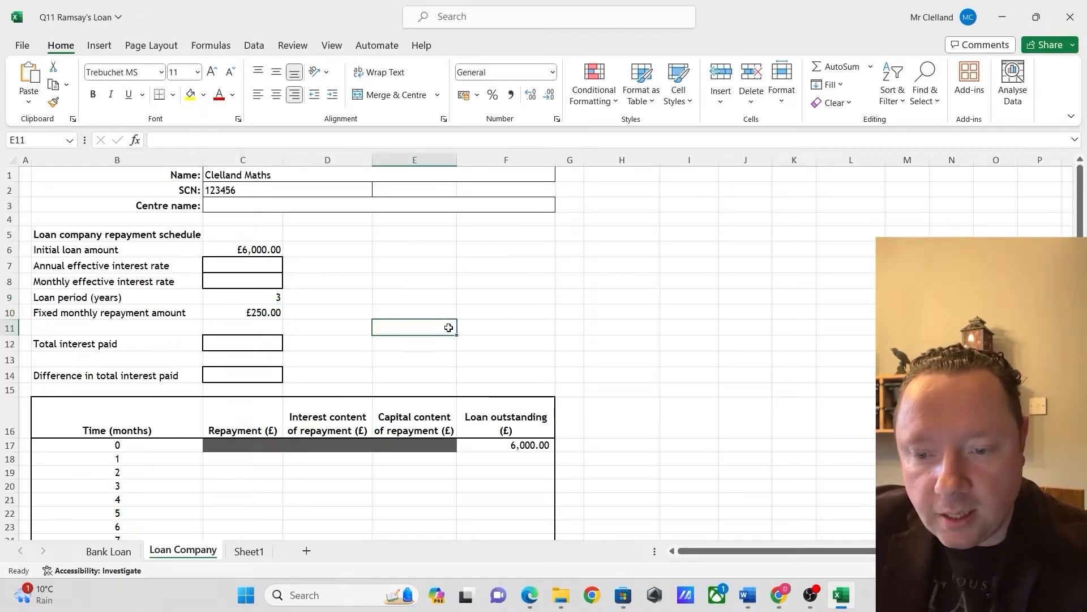
Fill the month 1 repayment in C18 by referencing the fixed monthly repayment amount with =$C$10
scroll(375, 301, down, 1)
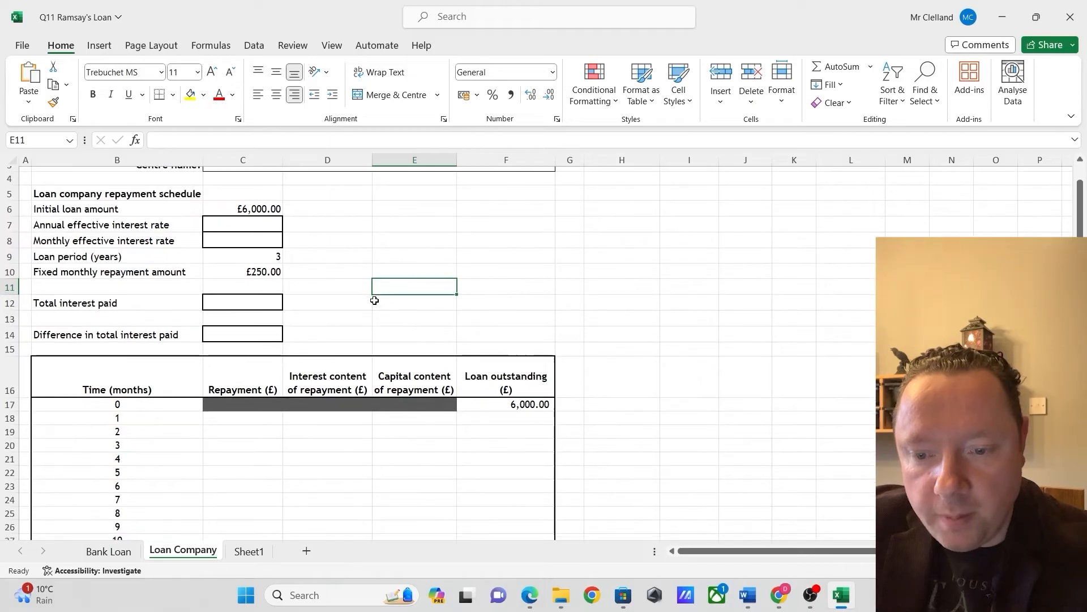
click(244, 418)
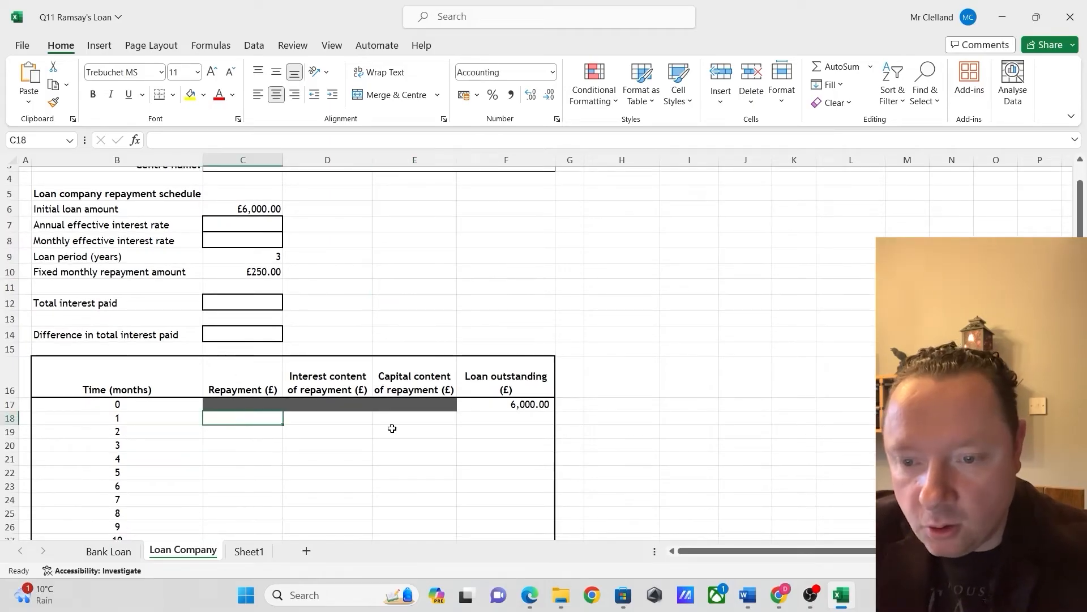
text(=)
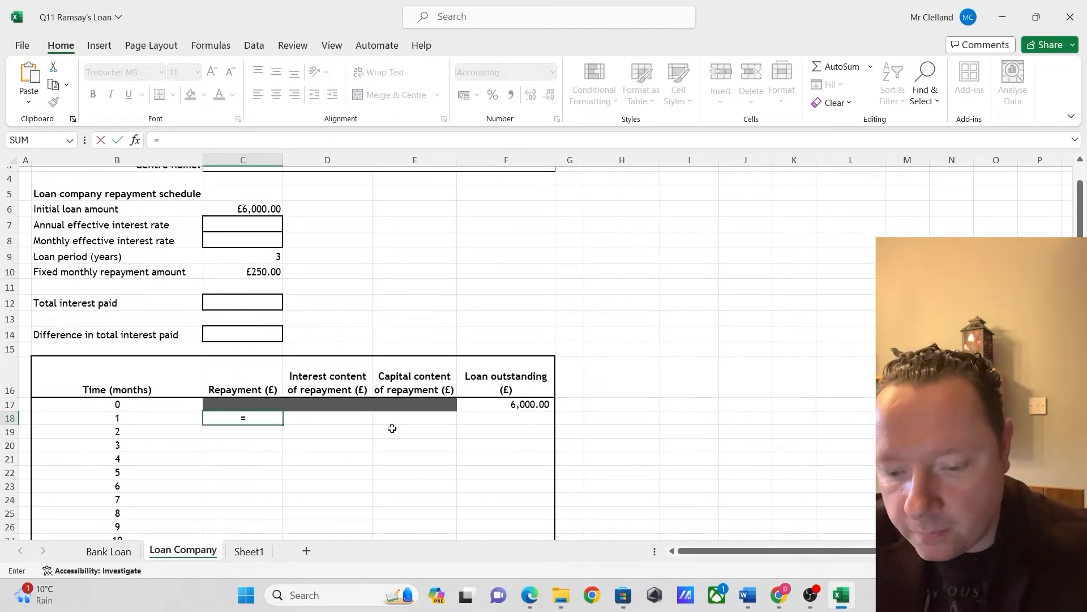
text($C)
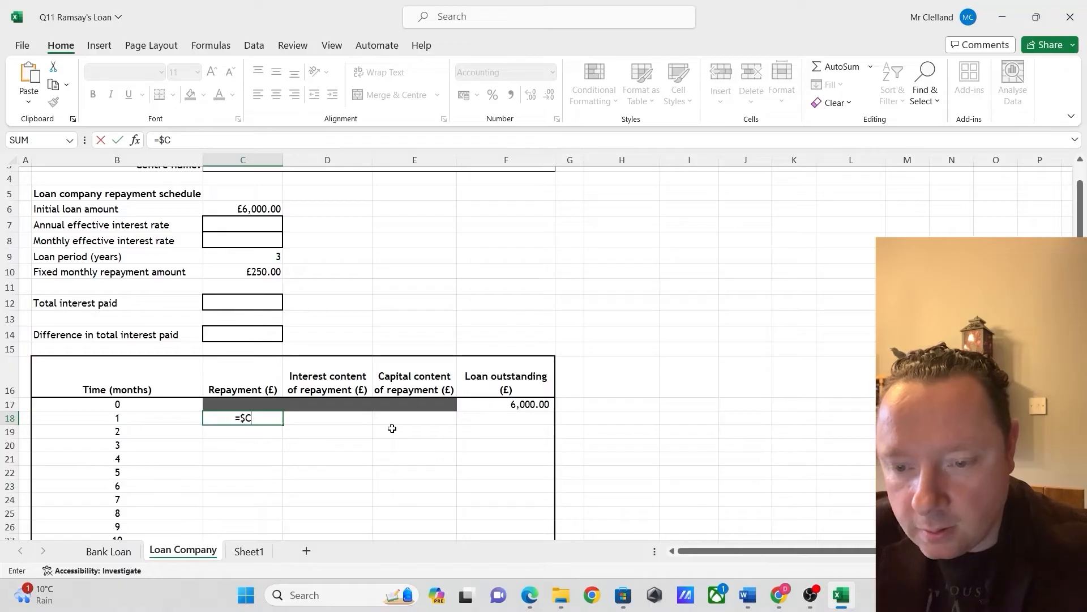
text($10)
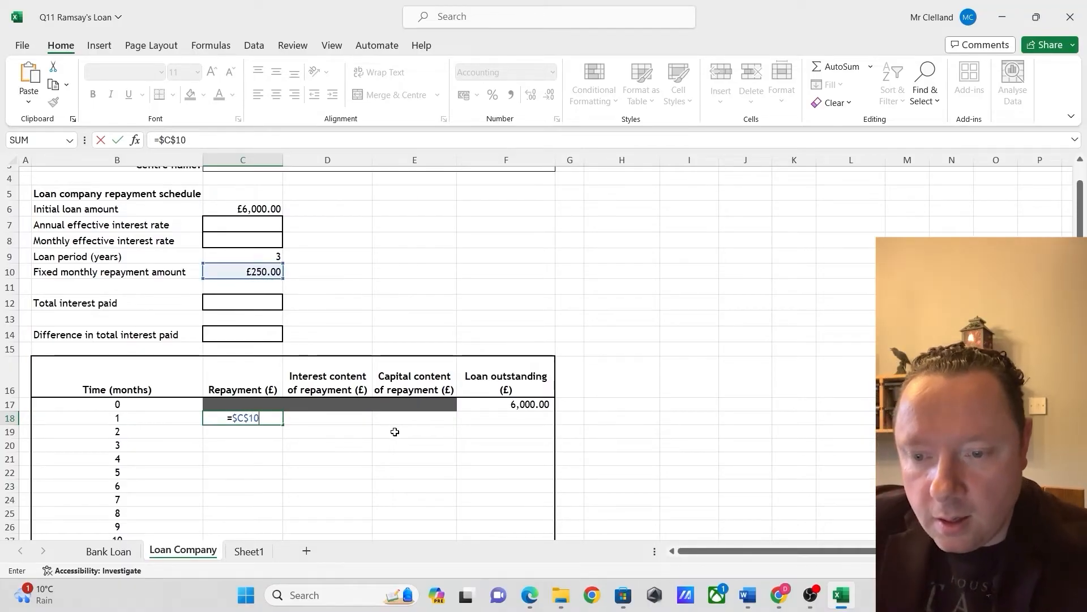
key(Return)
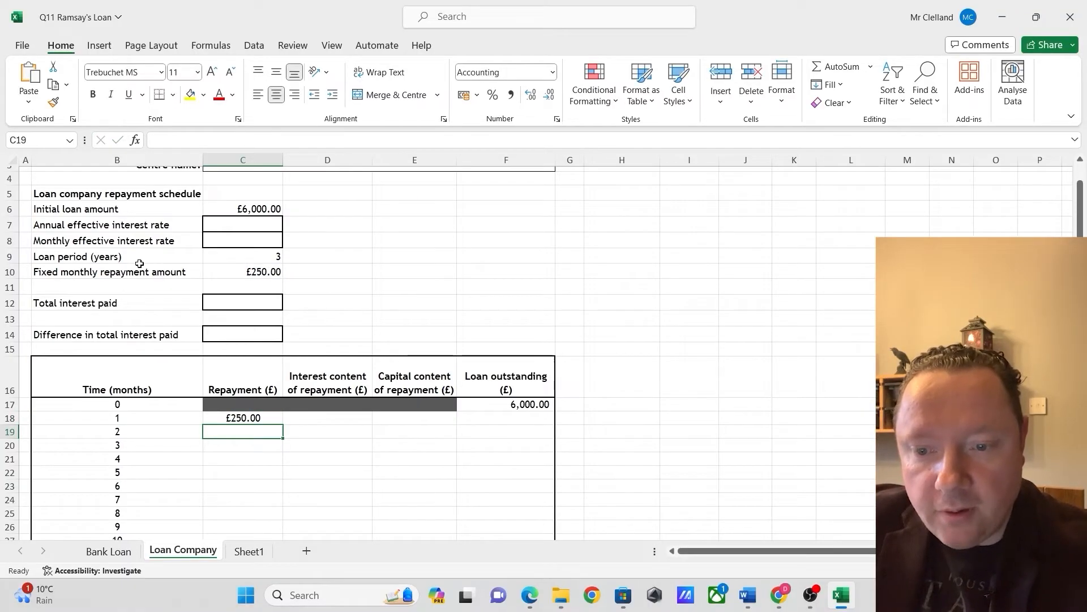
Enter 10% as a trial annual effective interest rate in C7
click(277, 225)
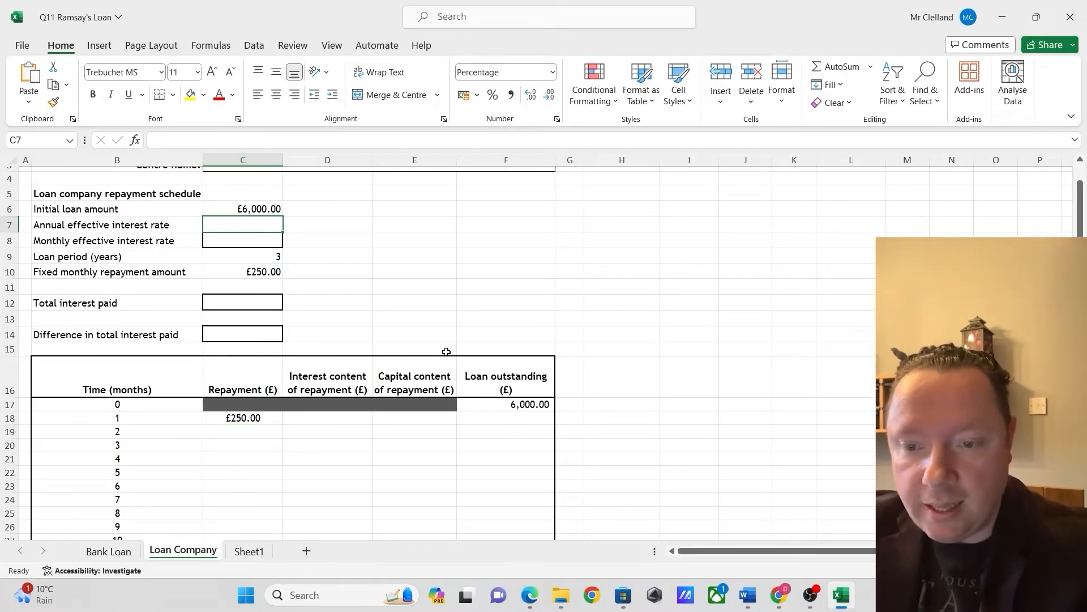
text(10)
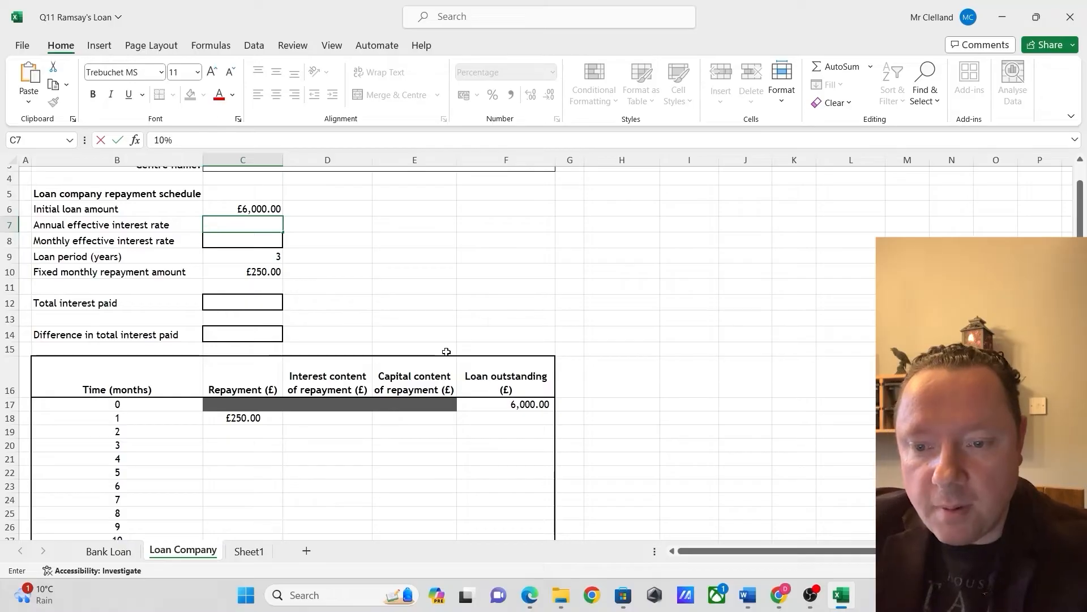
key(Return)
Calculate the monthly effective interest rate in C8 from the annual rate with =(1+$C$7)^(1/12)-1
click(195, 138)
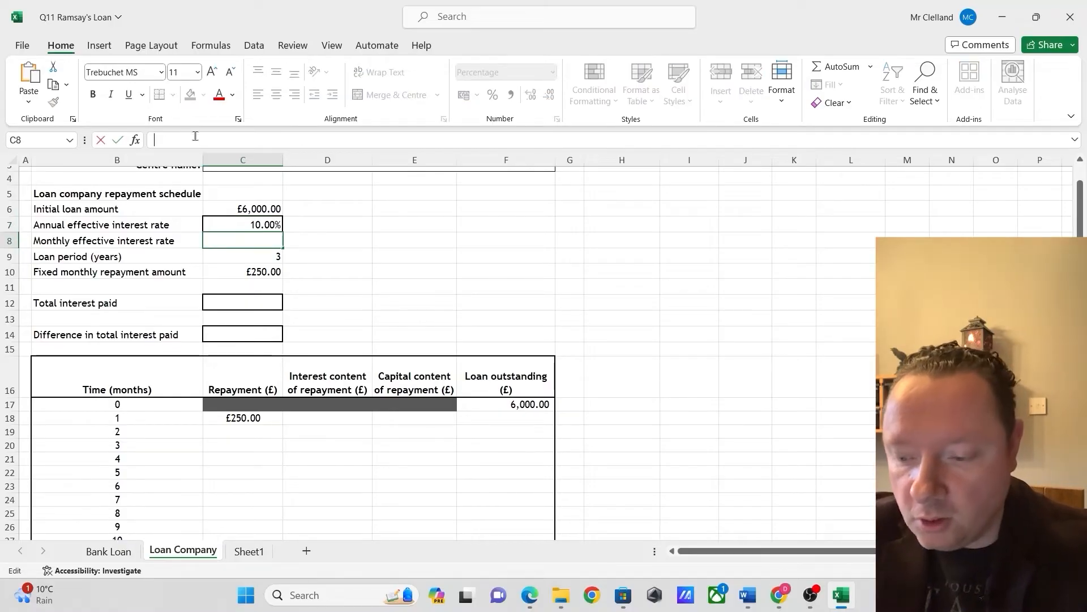
text(=()
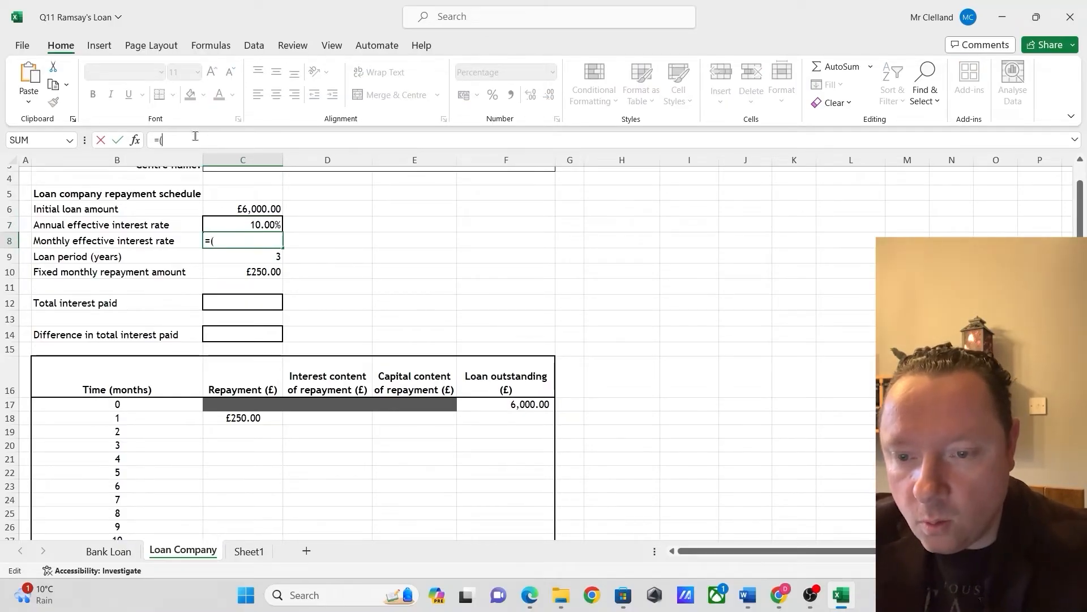
text(1+)
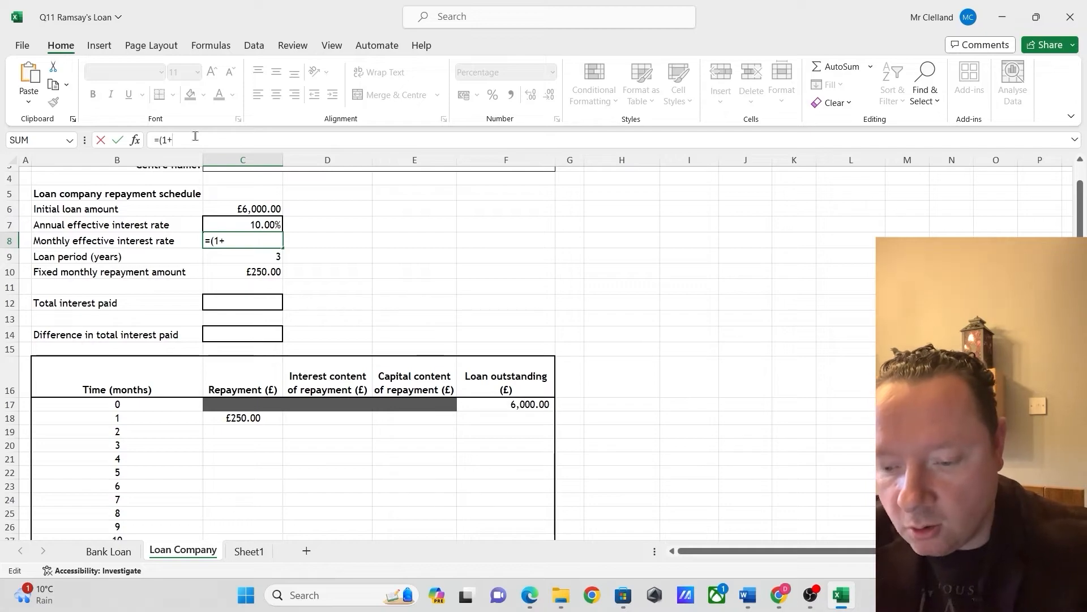
text($C$)
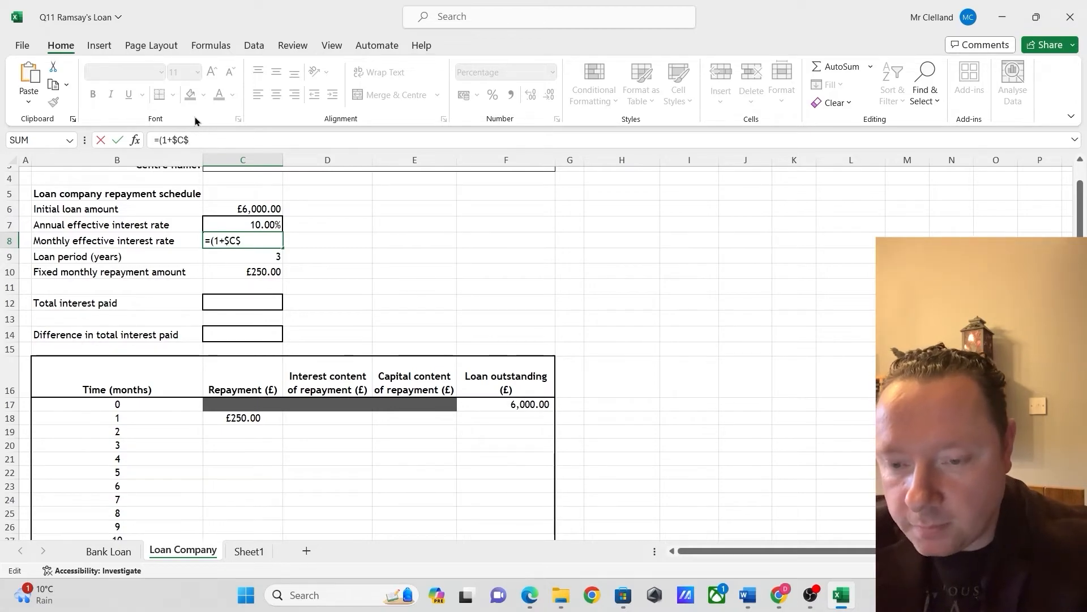
text(7))
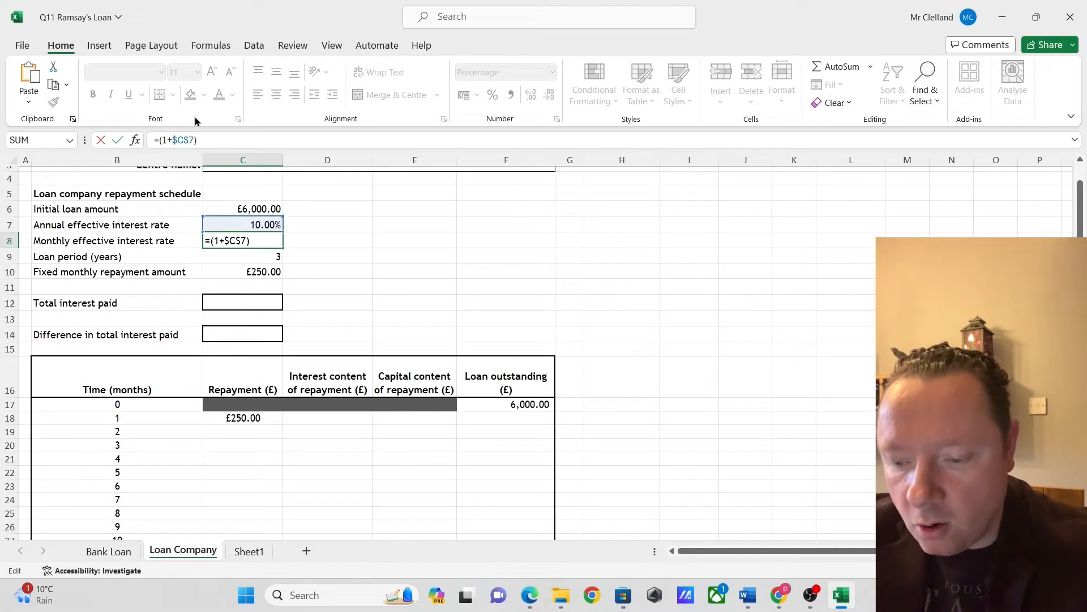
text(^()
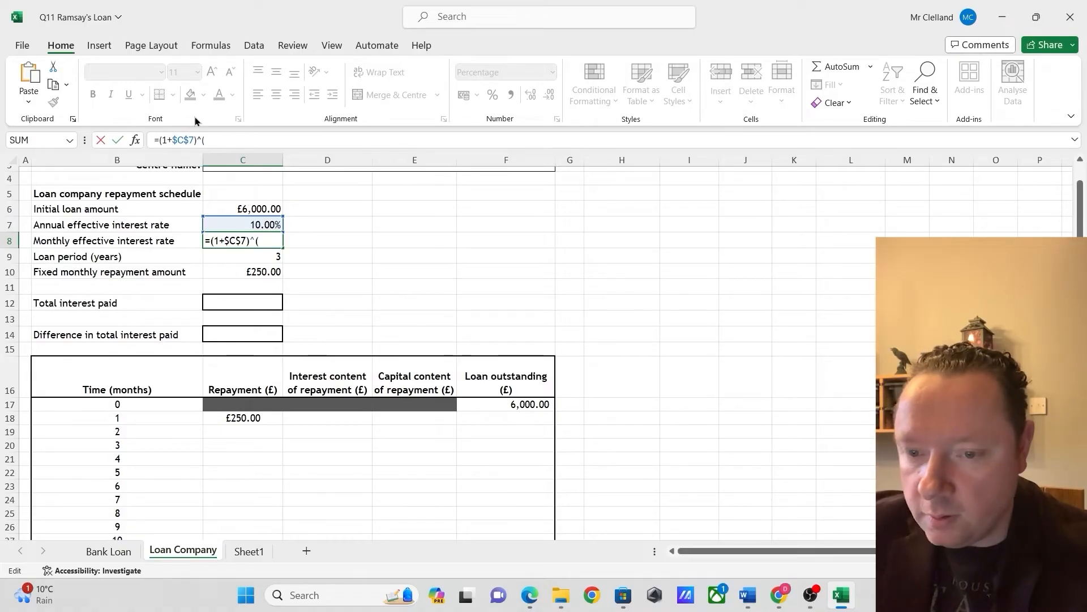
text(1/12)-1)
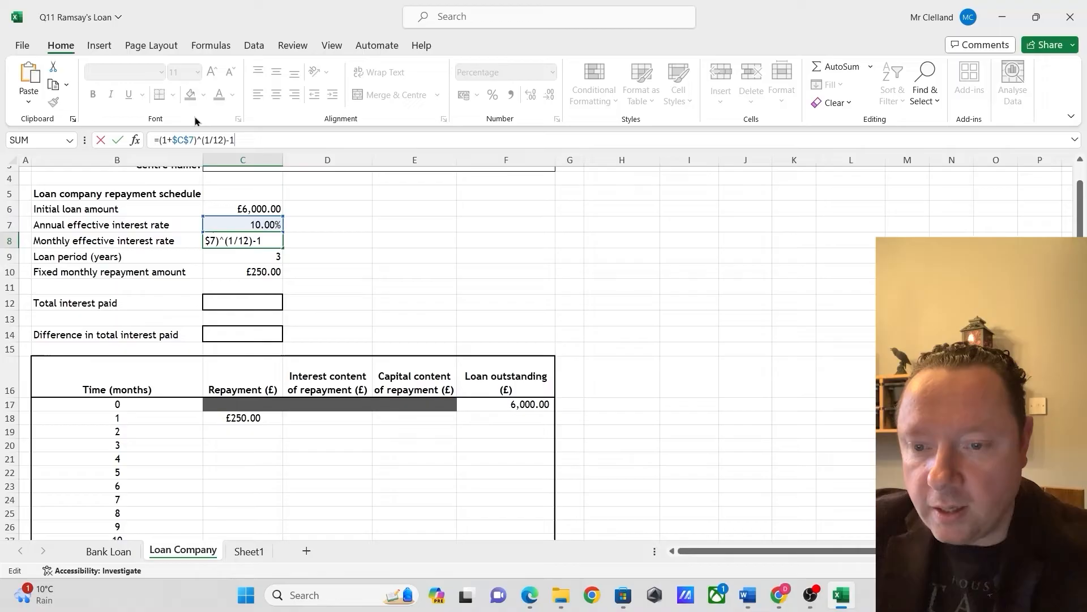
key(Return)
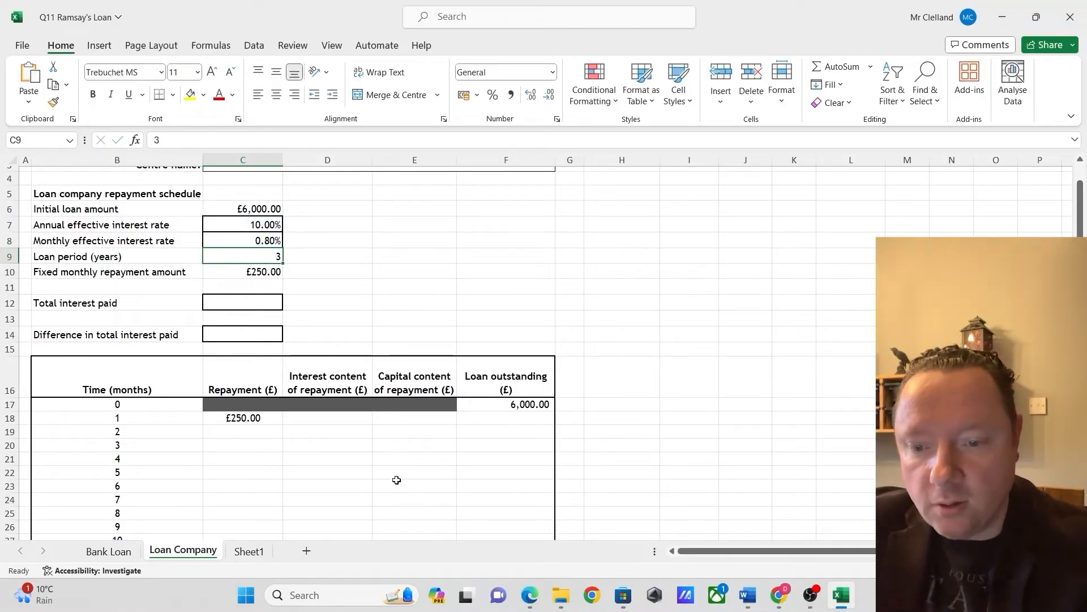
Calculate the month 1 interest content in D18 of the Loan Company schedule with =ROUND($C$8*F17,2)
click(351, 416)
click(361, 469)
click(339, 418)
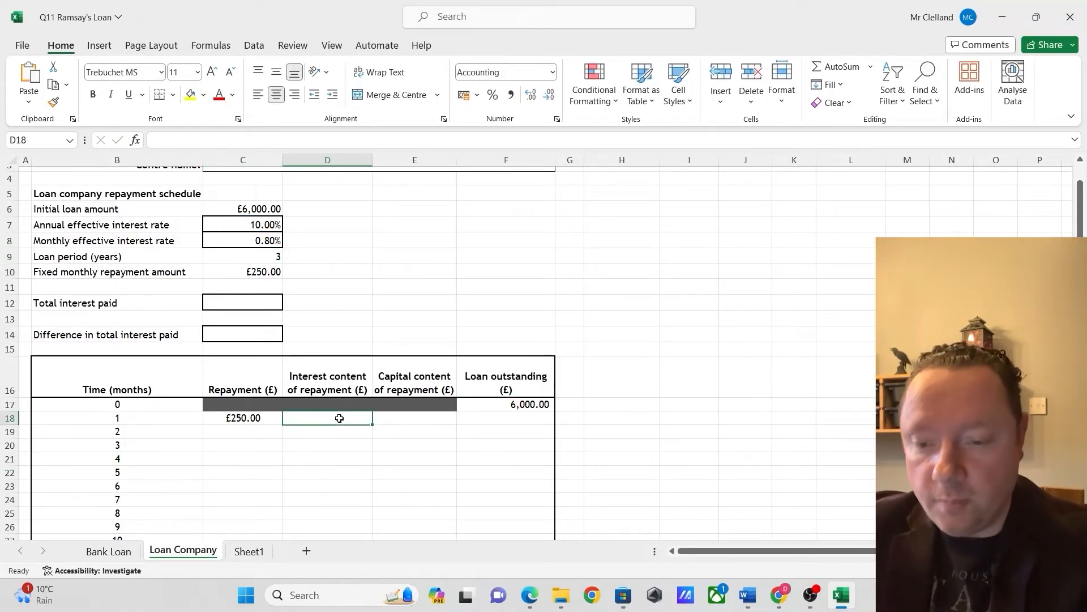
text(=)
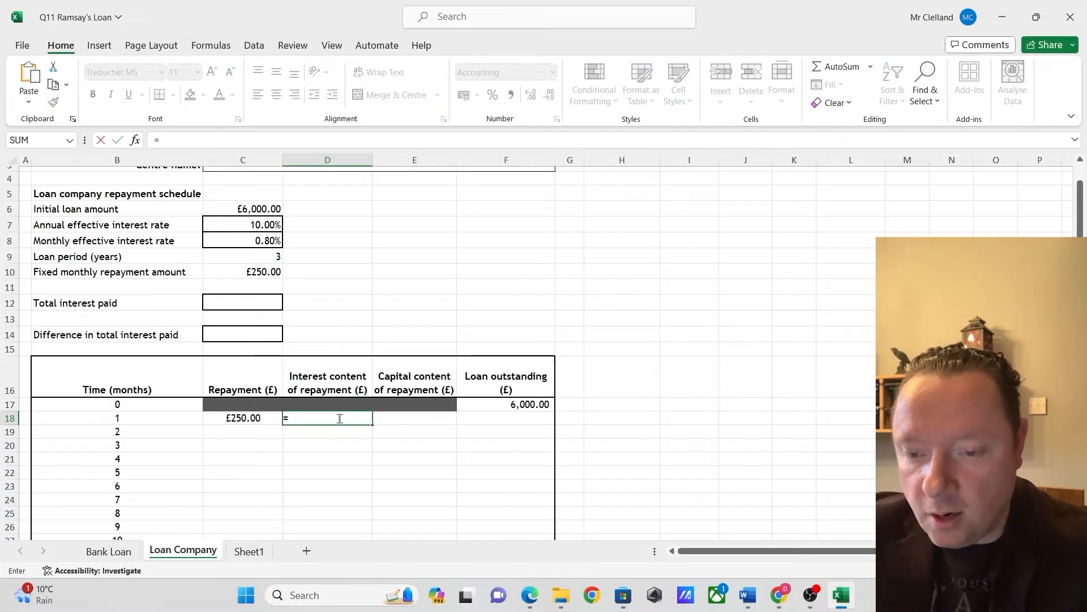
text(round()
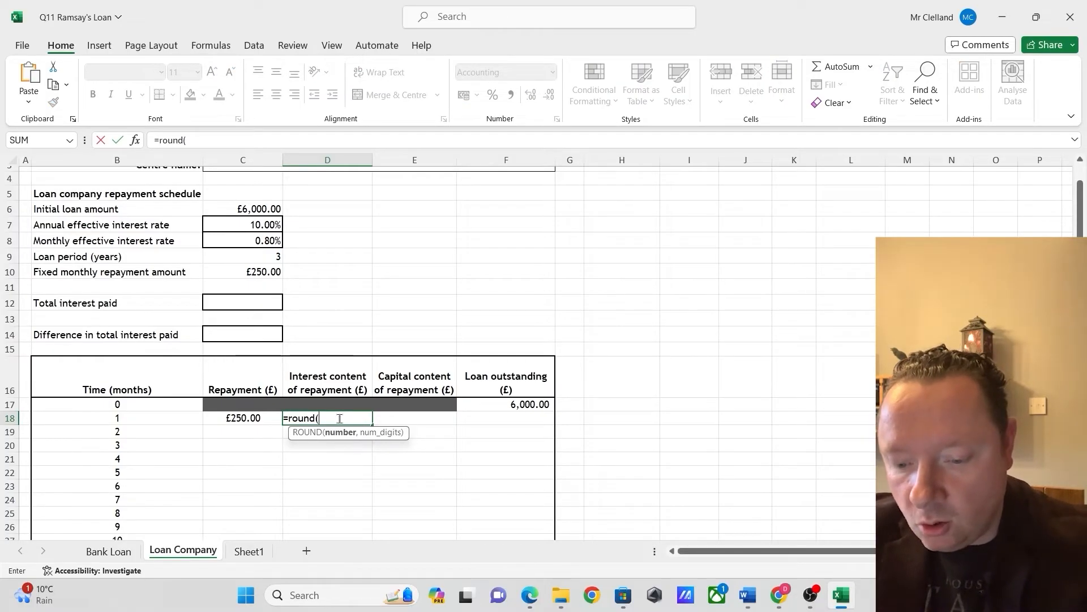
text($C$)
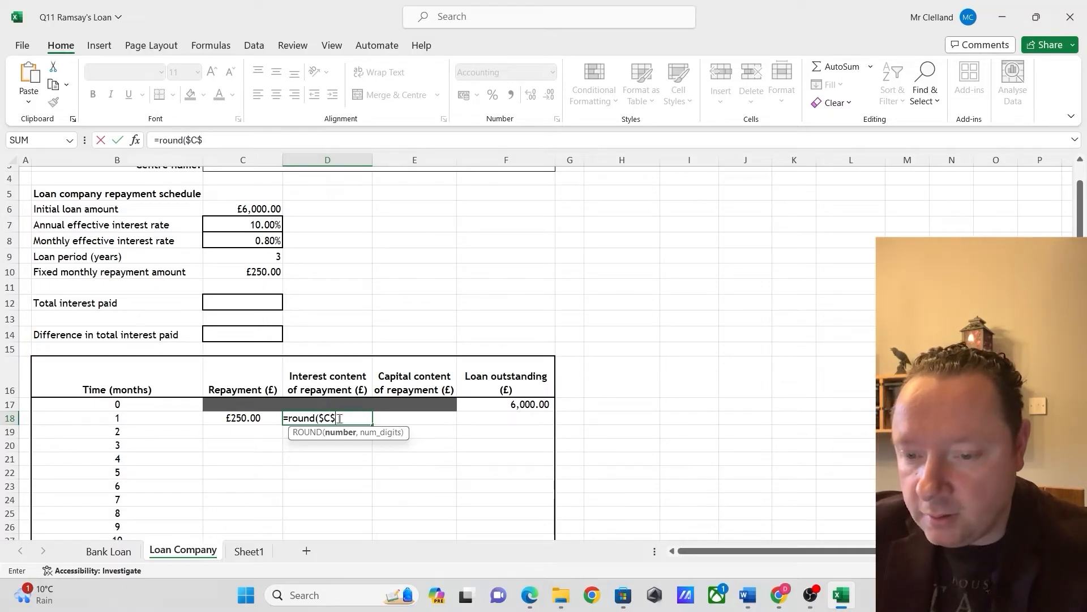
text(8*)
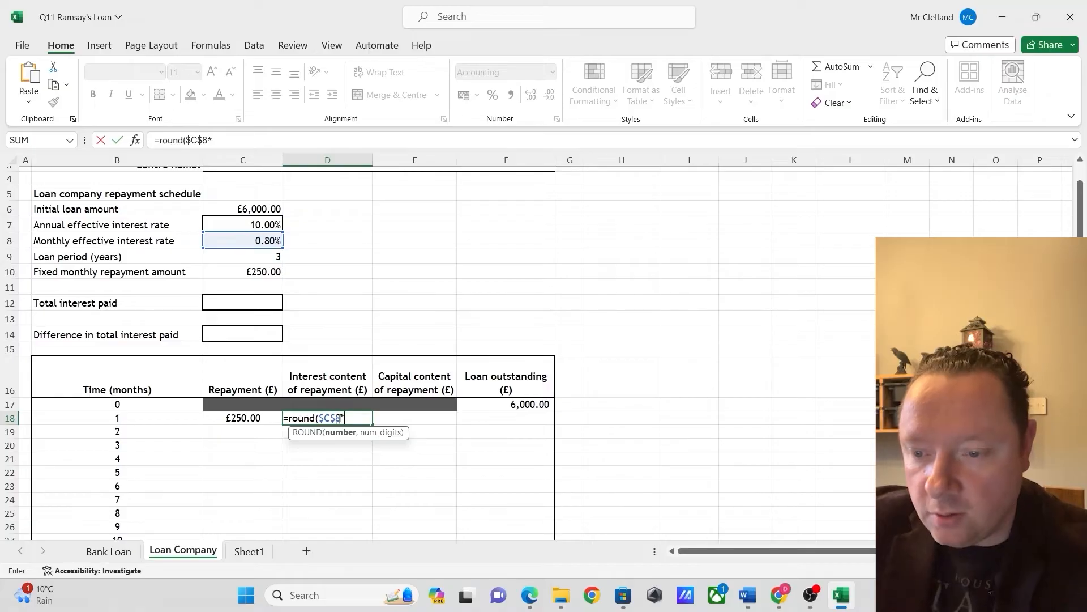
click(520, 404)
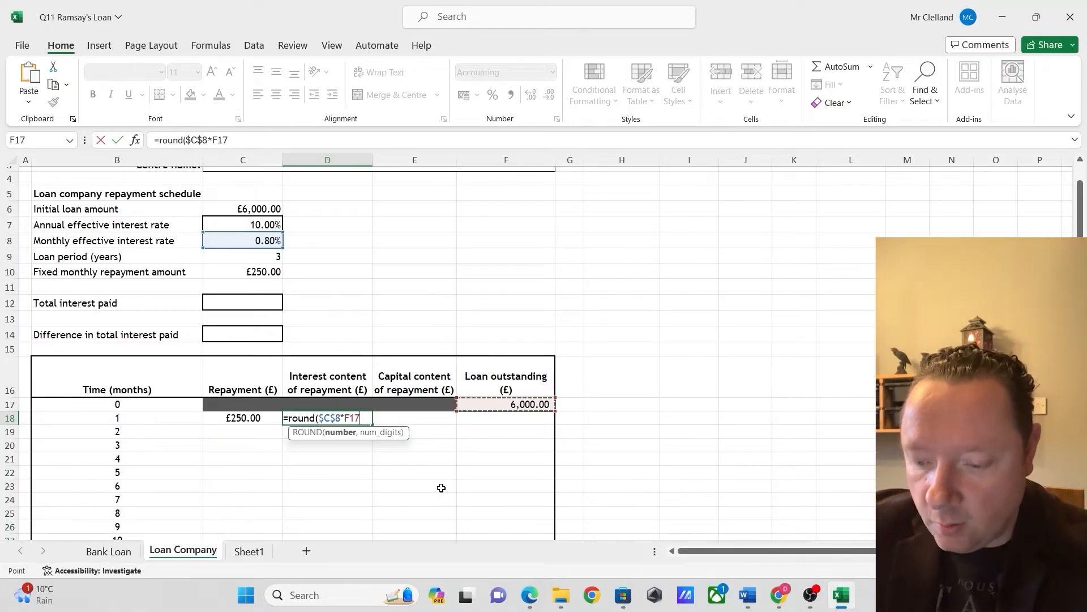
text(,2)
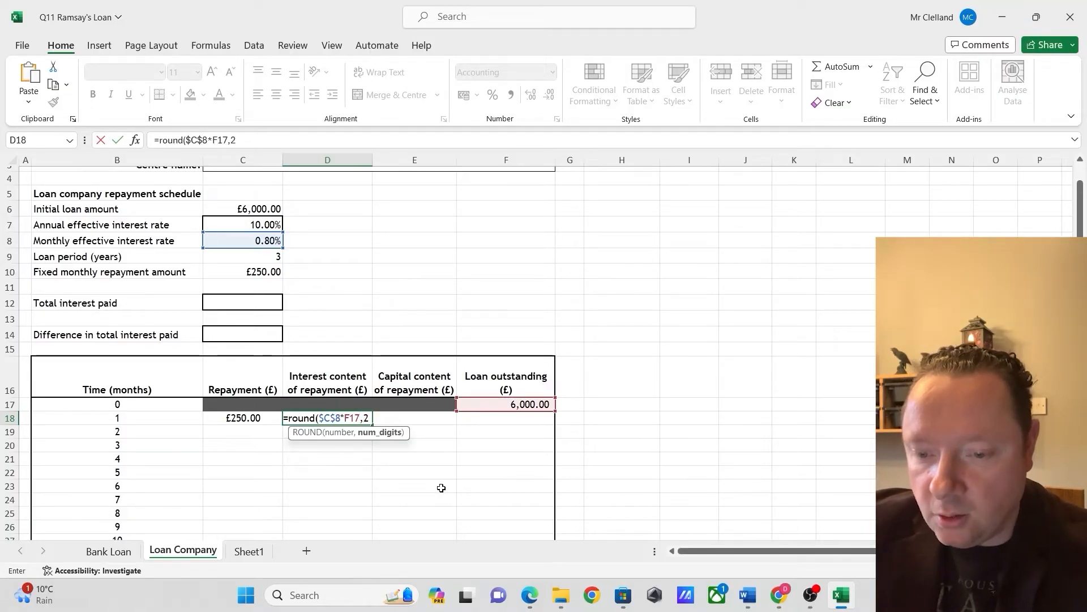
text())
key(Return)
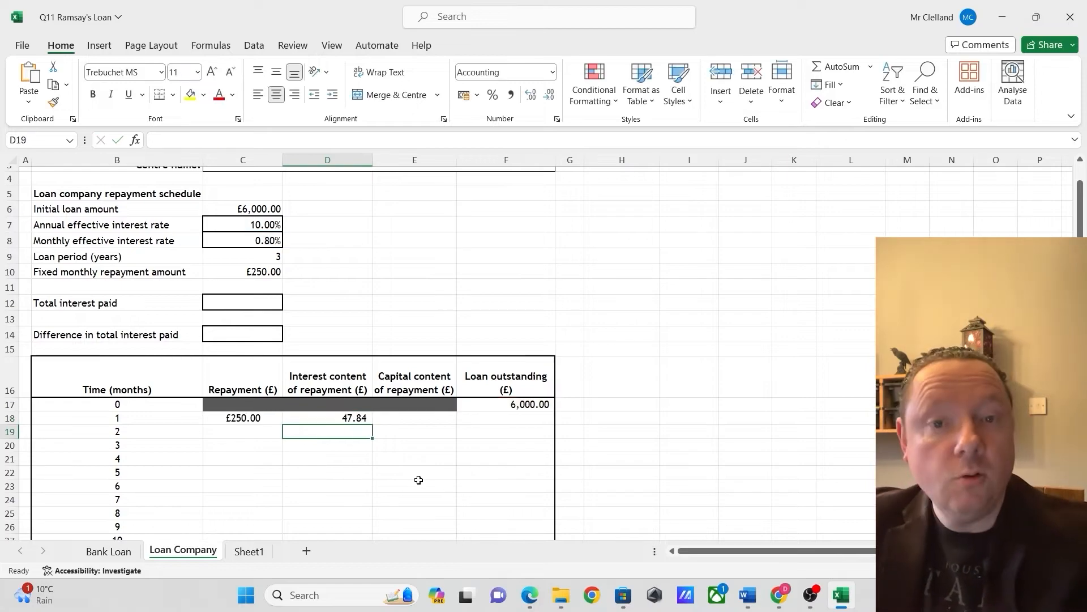
Calculate the month 1 capital content in E18 by subtracting the interest from the repayment with =C18-D18
click(406, 420)
text(=)
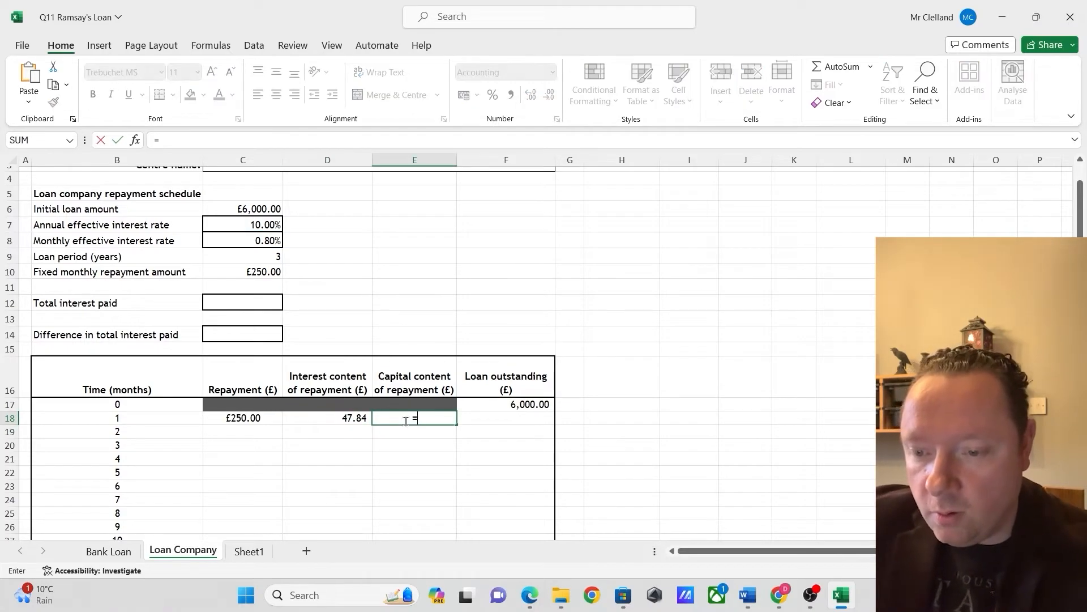
click(240, 420)
text(-)
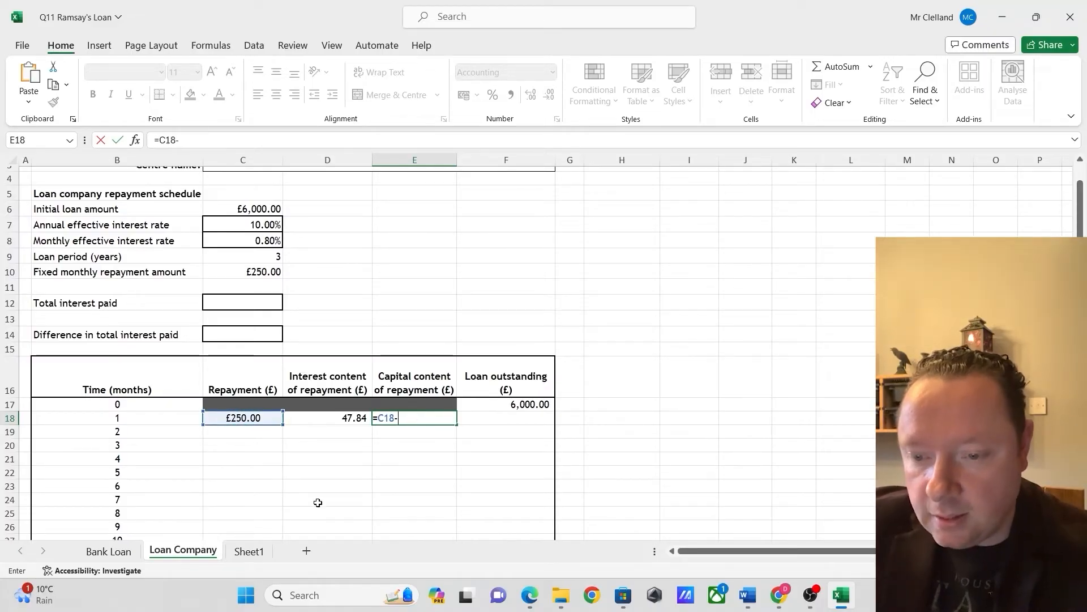
click(356, 417)
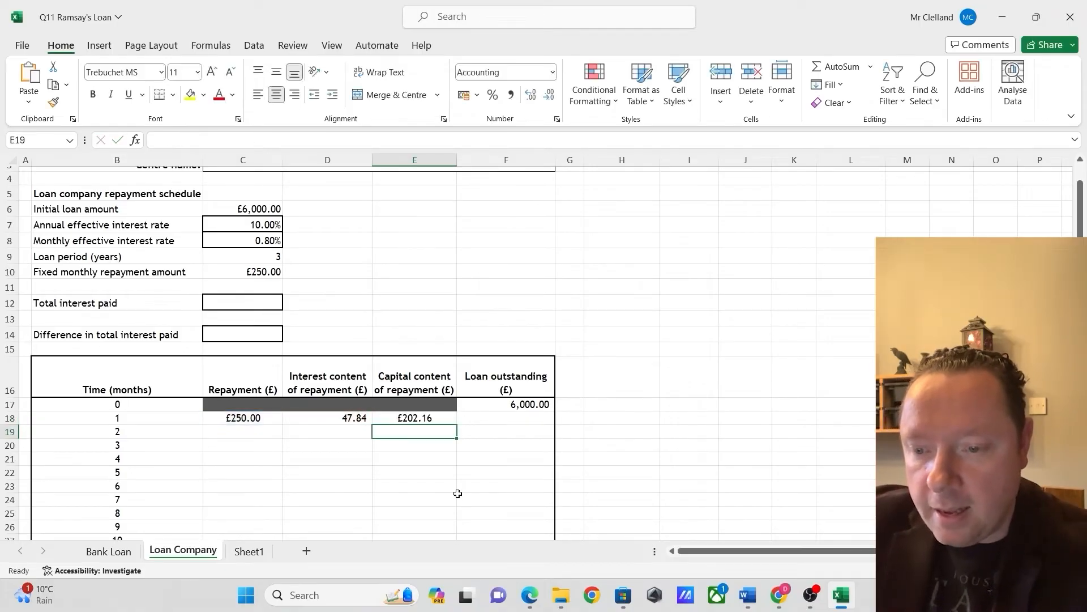
key(Return)
Calculate the month 1 loan outstanding in F18 with =F17-E18 and copy the month 1 formulas in C18:F18 down to month 36 in row 53
click(500, 434)
click(508, 415)
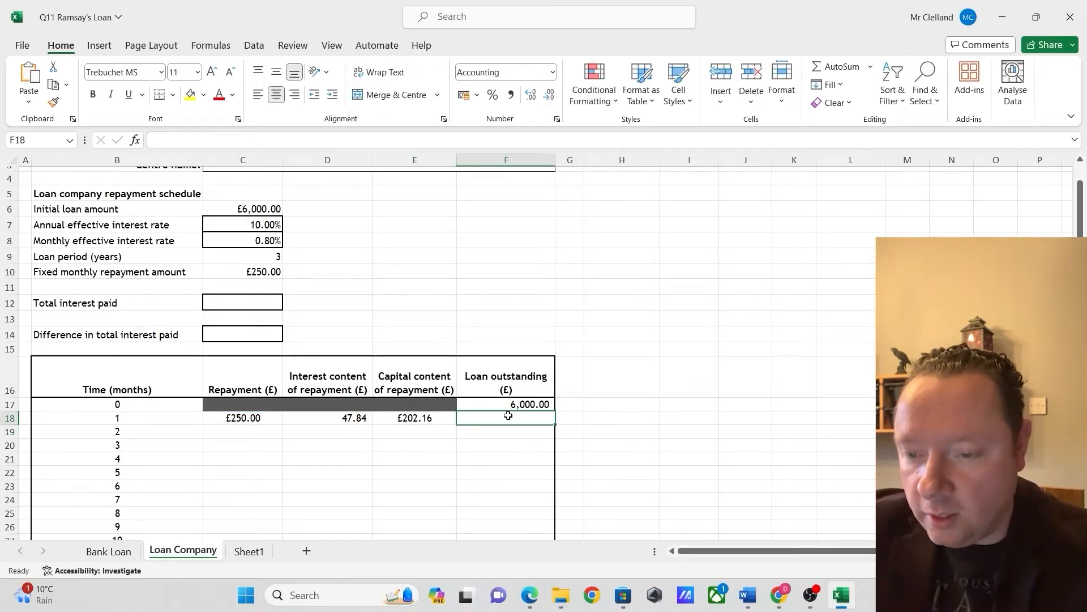
text(=)
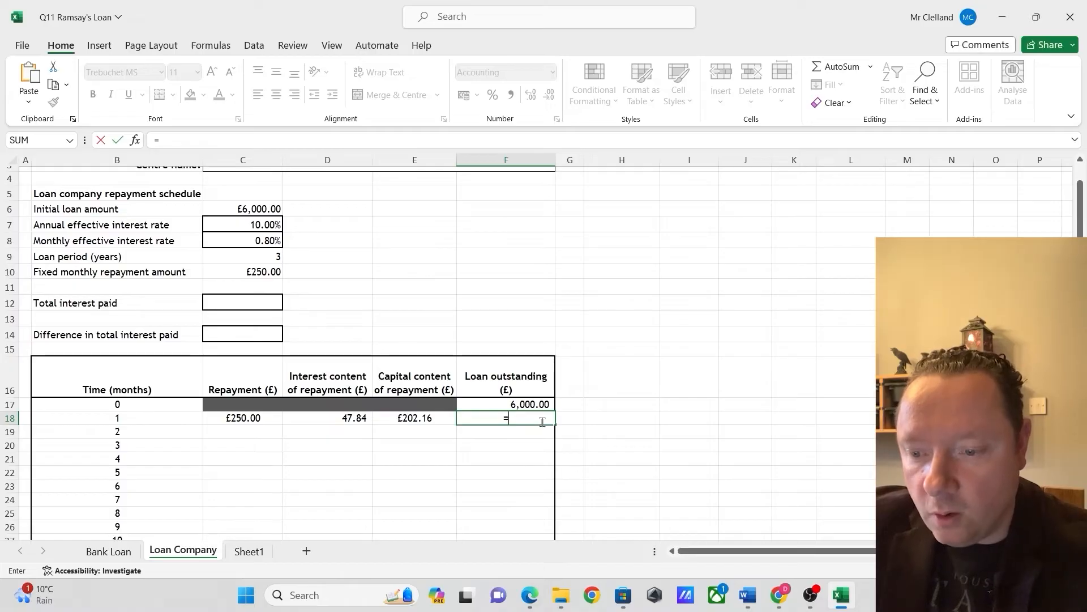
click(543, 403)
text(-)
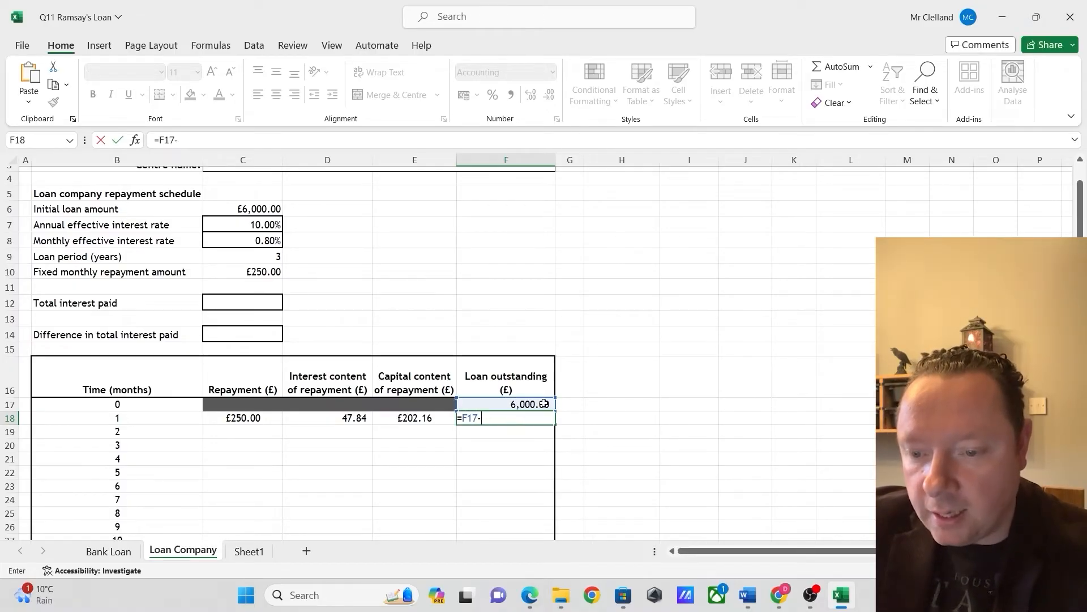
click(403, 420)
key(Return)
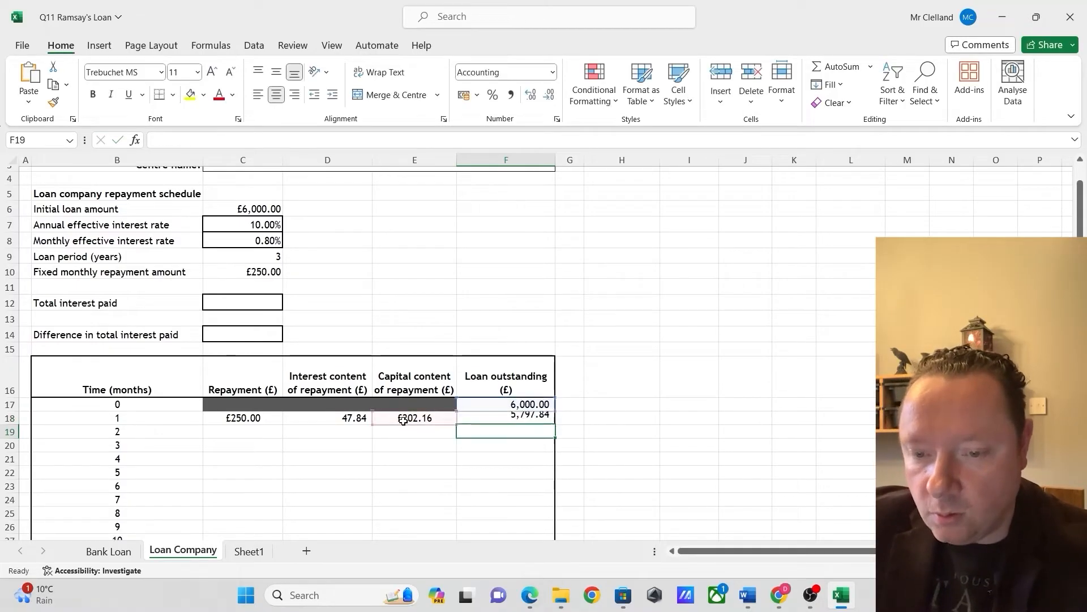
drag(235, 419, 551, 519)
click(663, 450)
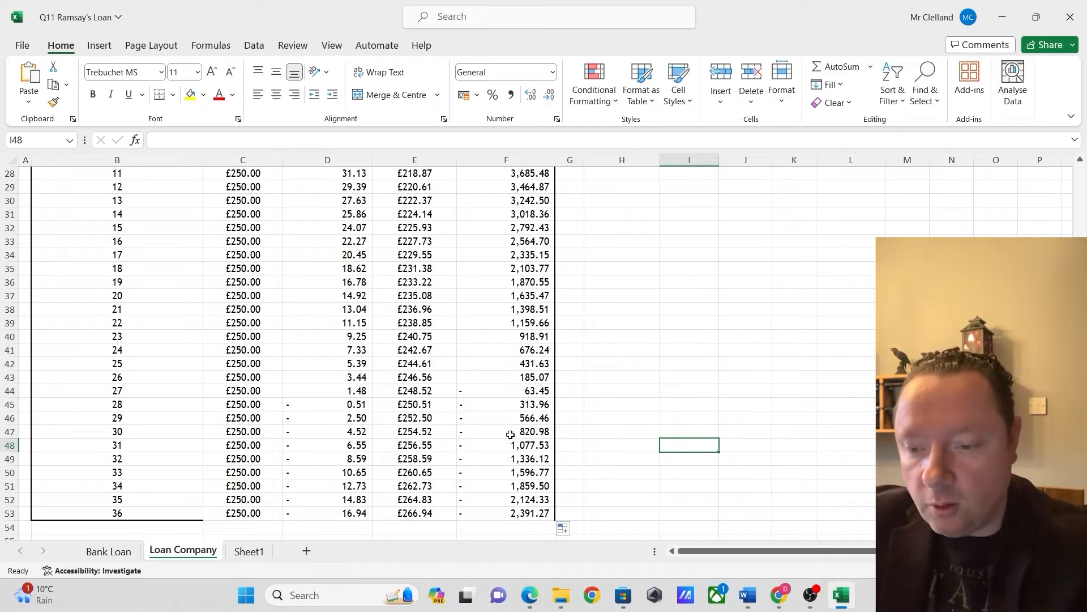
Use Goal Seek to set the month 36 loan outstanding in F53 to 0 by changing the annual effective interest rate in C7
click(481, 518)
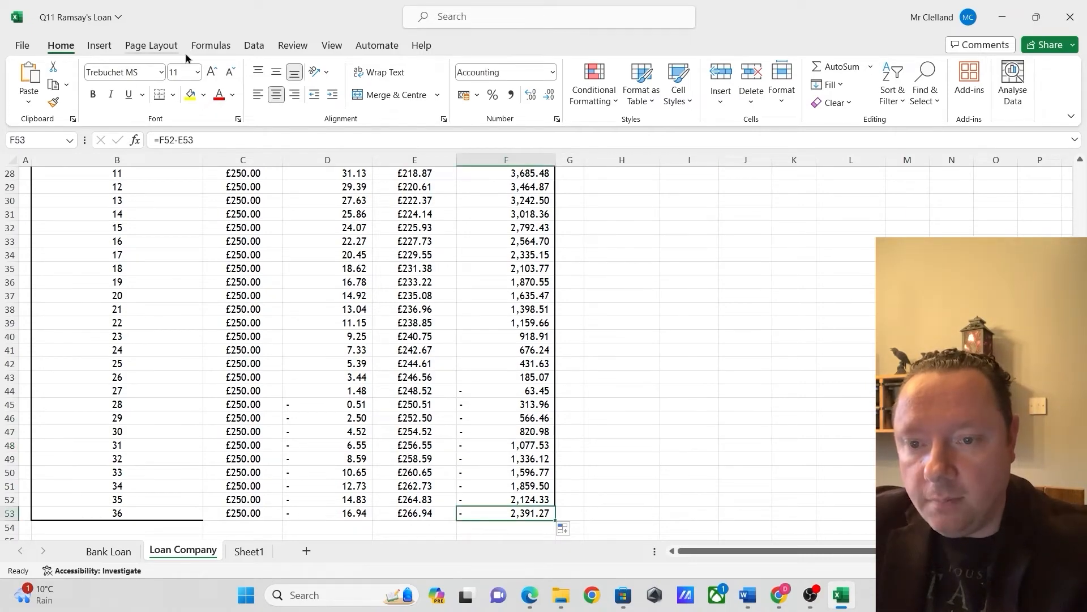
click(254, 46)
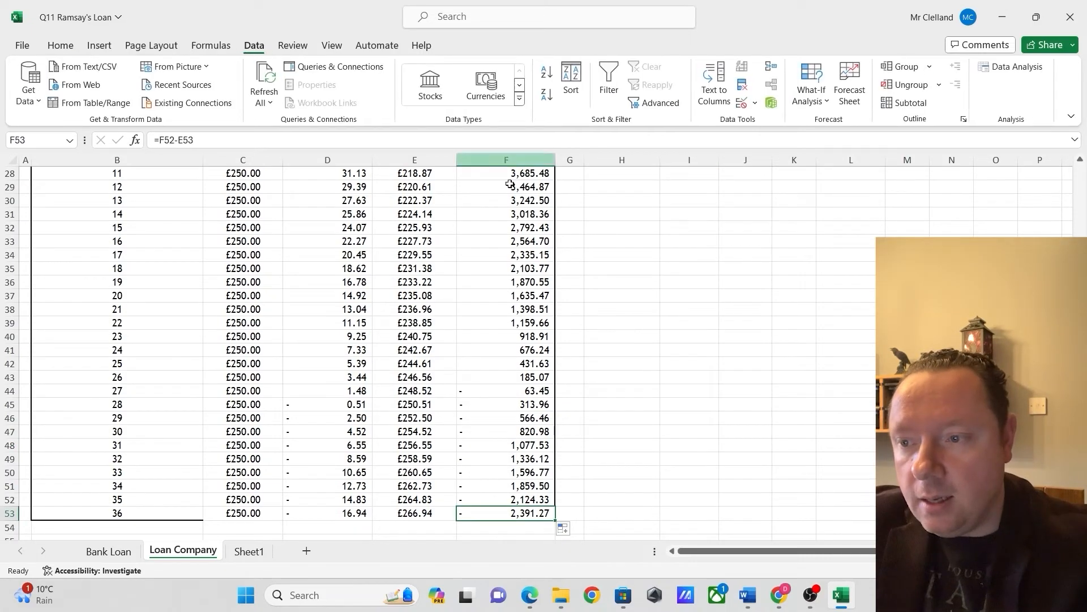
click(811, 85)
click(810, 143)
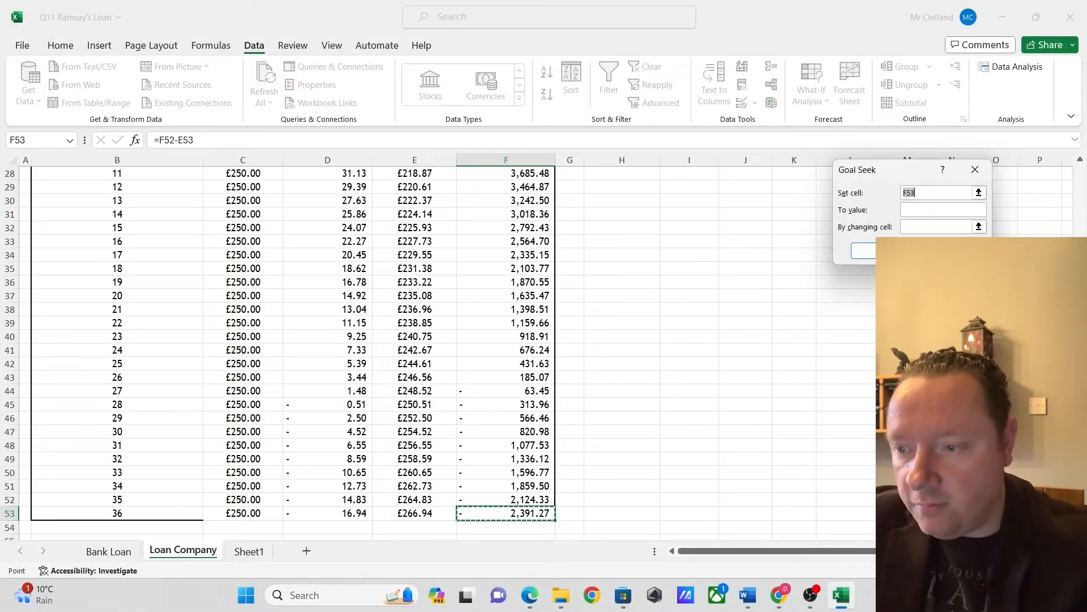
click(924, 209)
text(0)
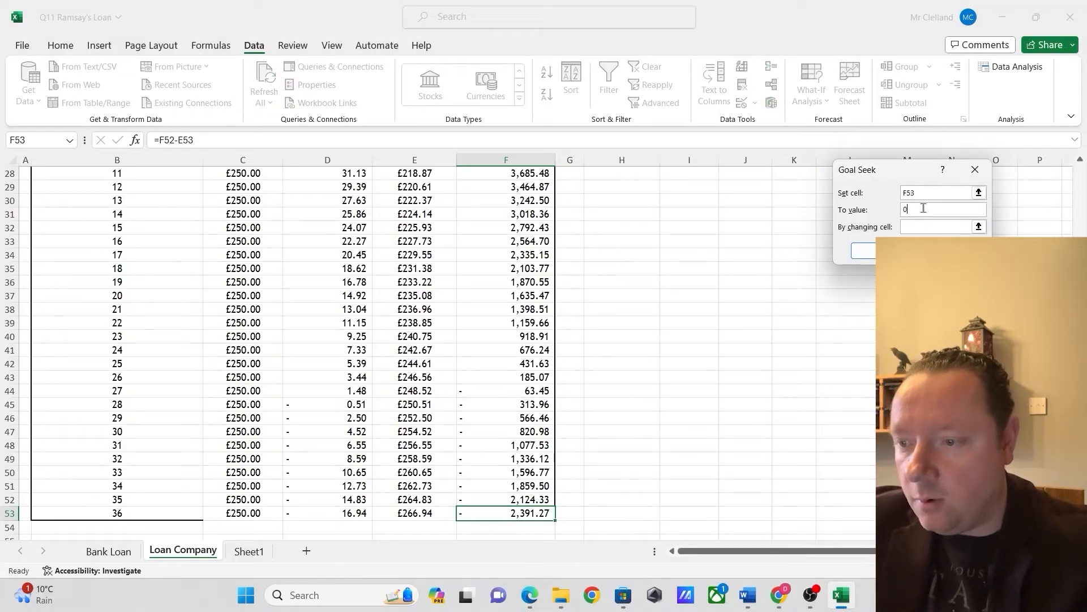
click(935, 227)
scroll(687, 375, up, 9)
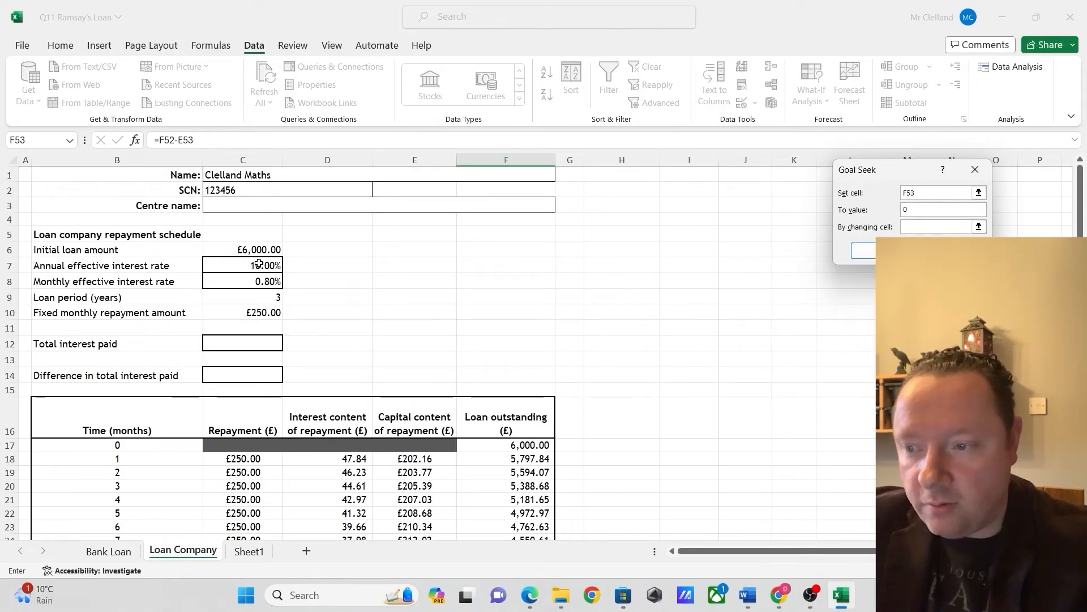
click(276, 264)
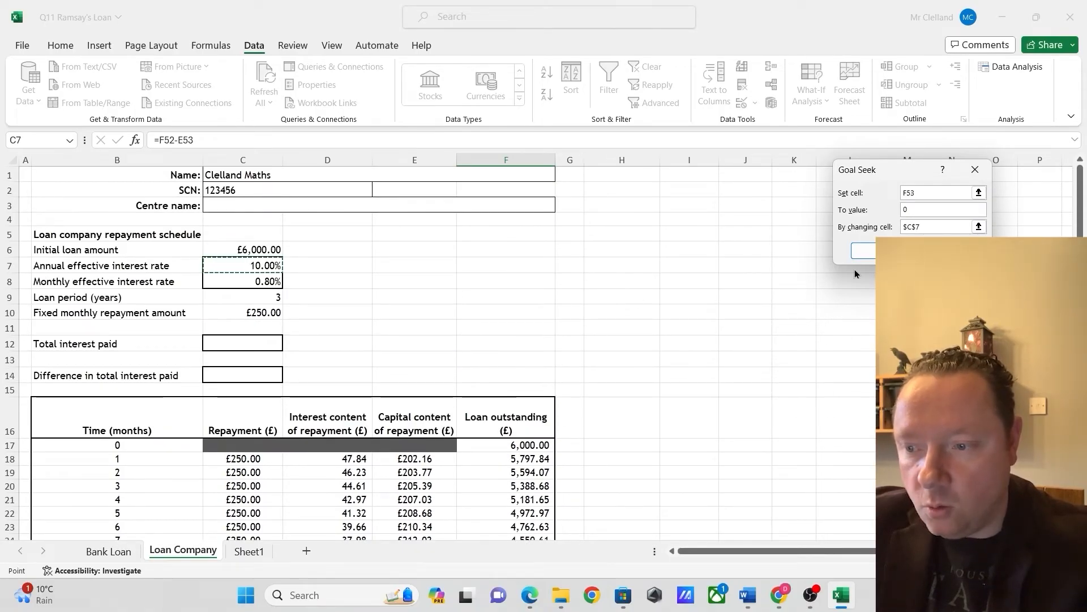
click(866, 251)
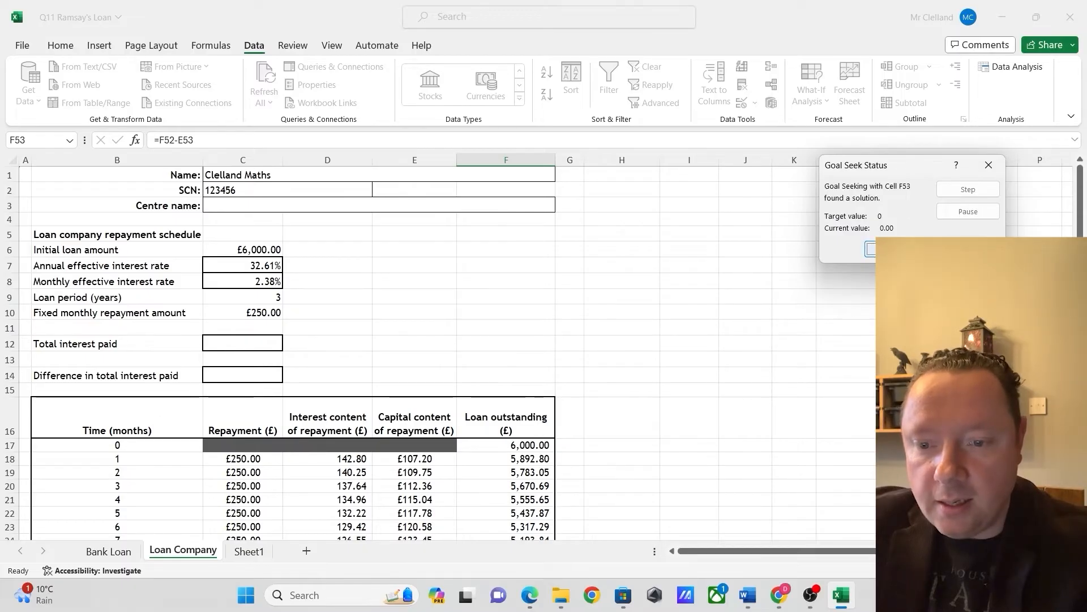
click(869, 249)
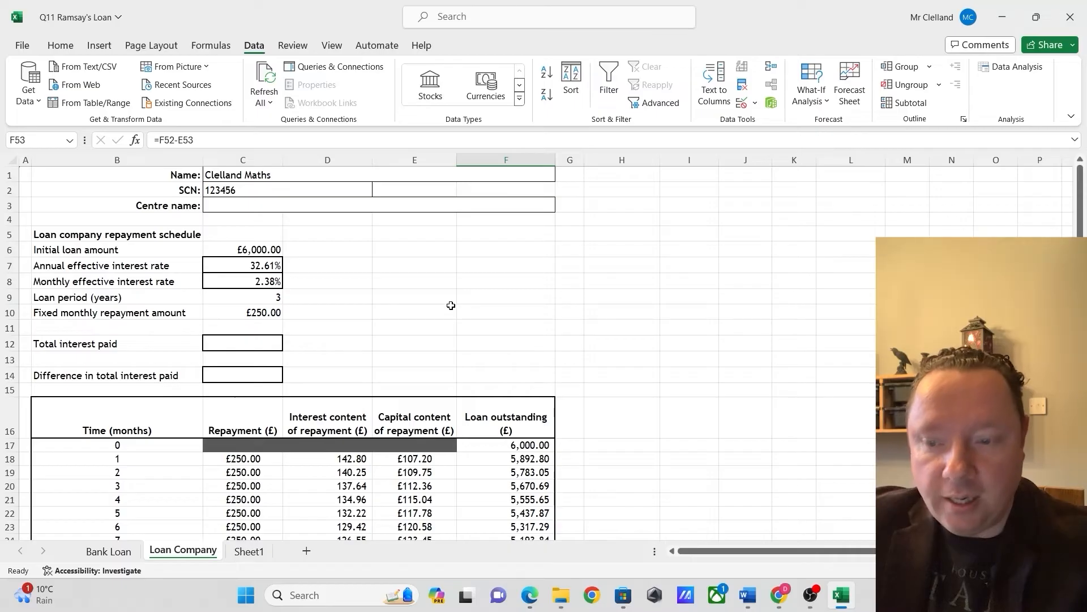
Check the annual effective interest rate in C7 and the monthly effective interest rate in C8
click(357, 313)
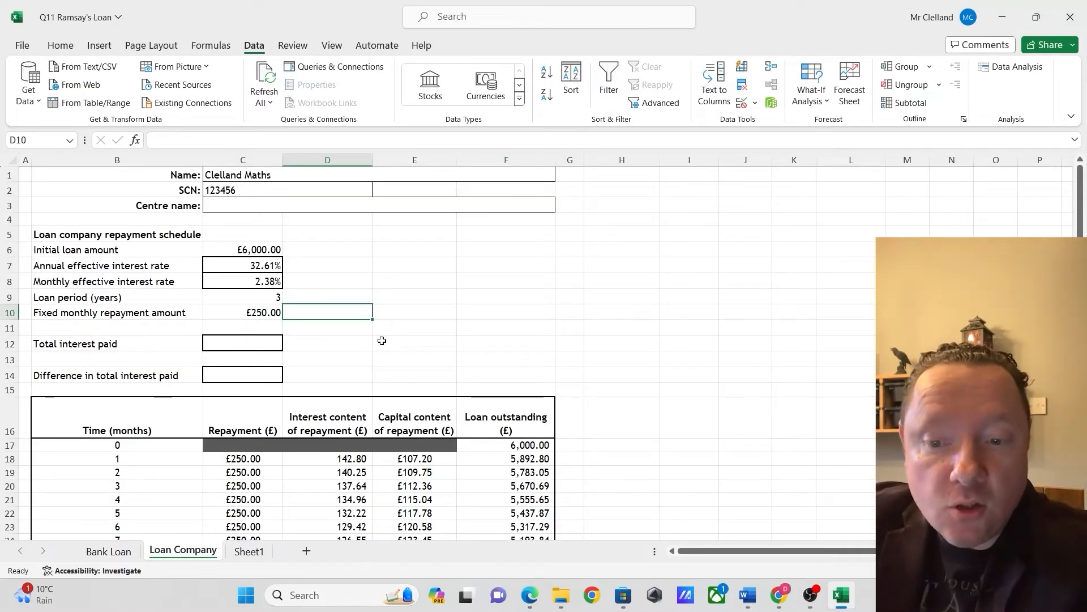
click(262, 264)
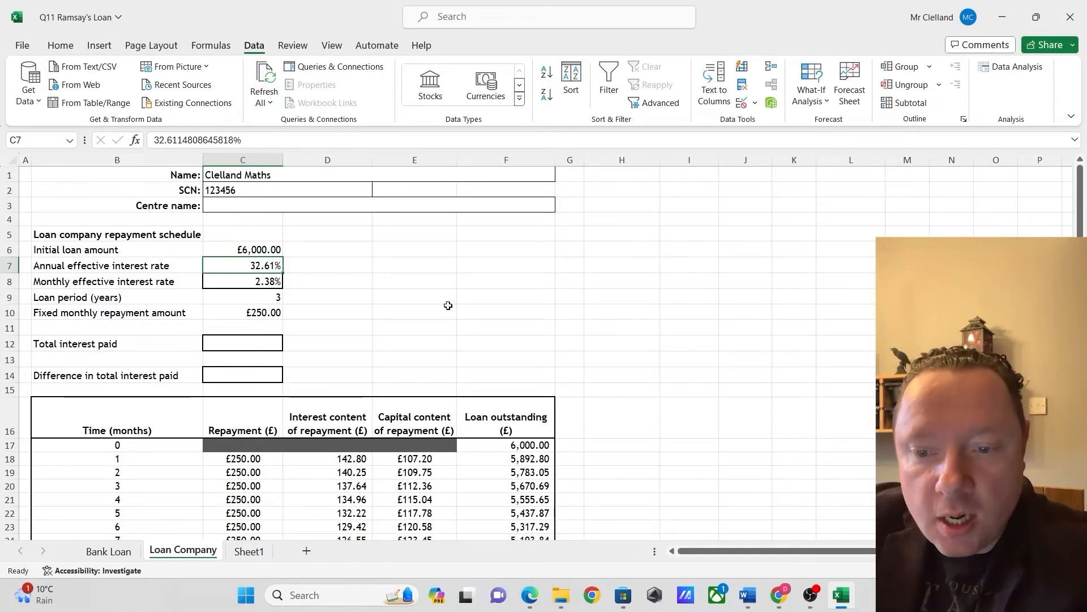
click(268, 280)
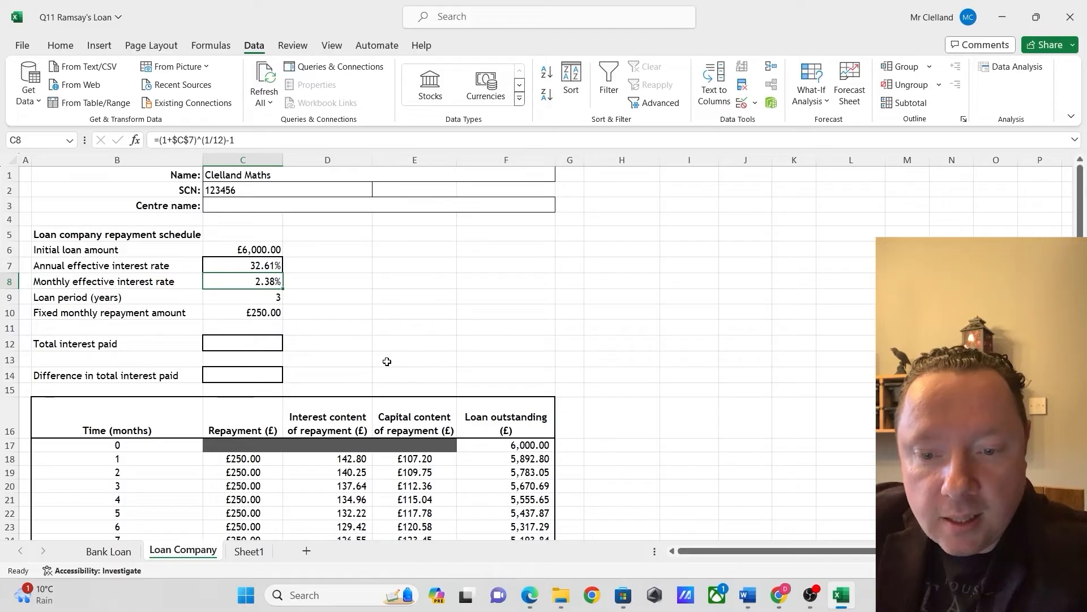
Calculate the total interest paid in C12 by adding the interest content column with =SUM(D18:D53)
click(249, 343)
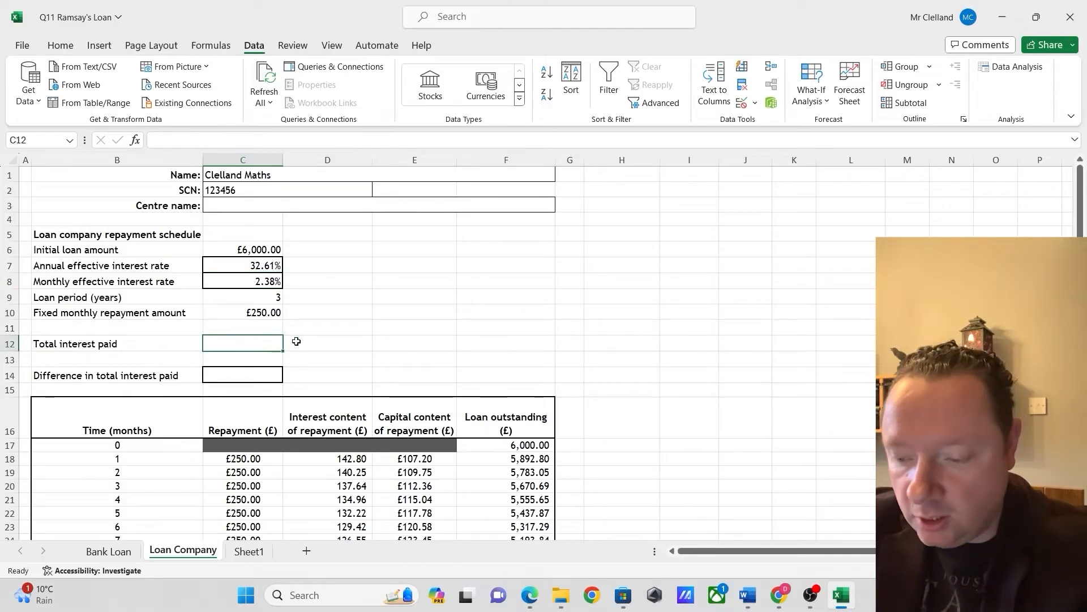
text(=sum)
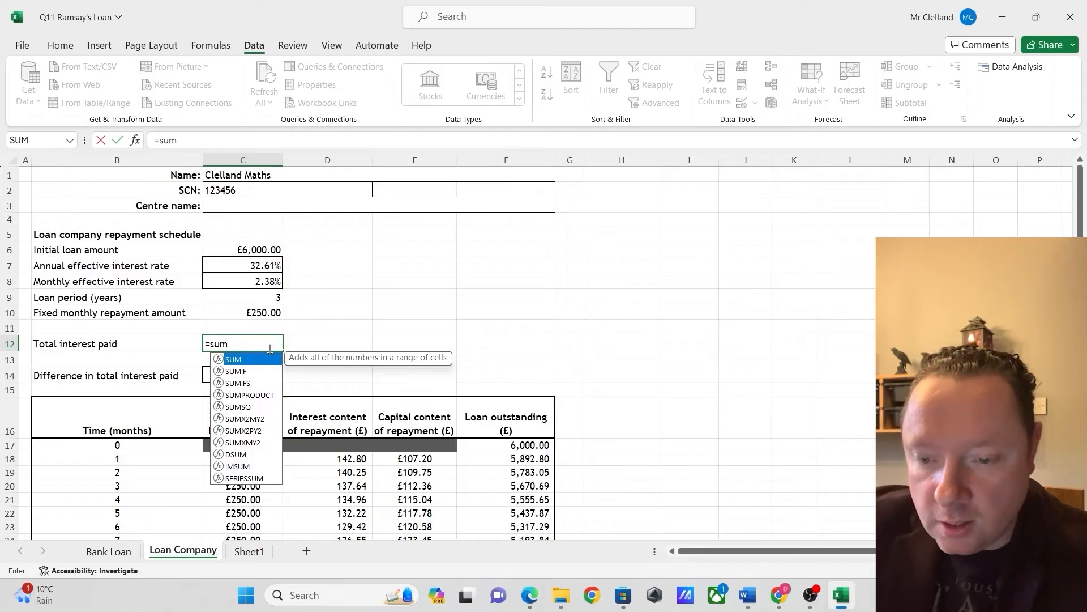
text(()
drag(358, 461, 350, 516)
scroll(379, 414, up, 4)
text())
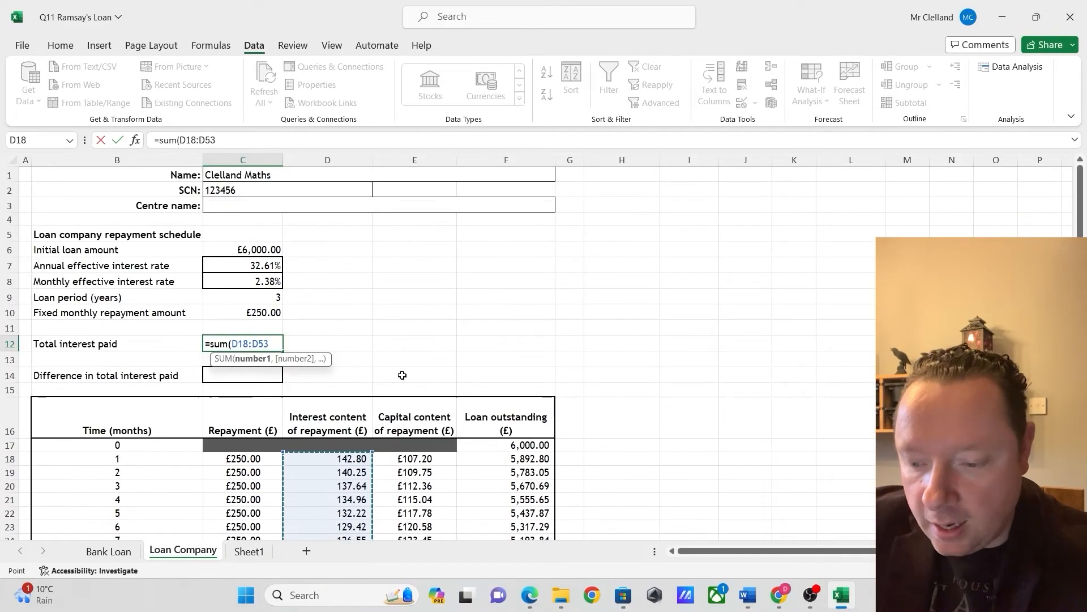
key(Return)
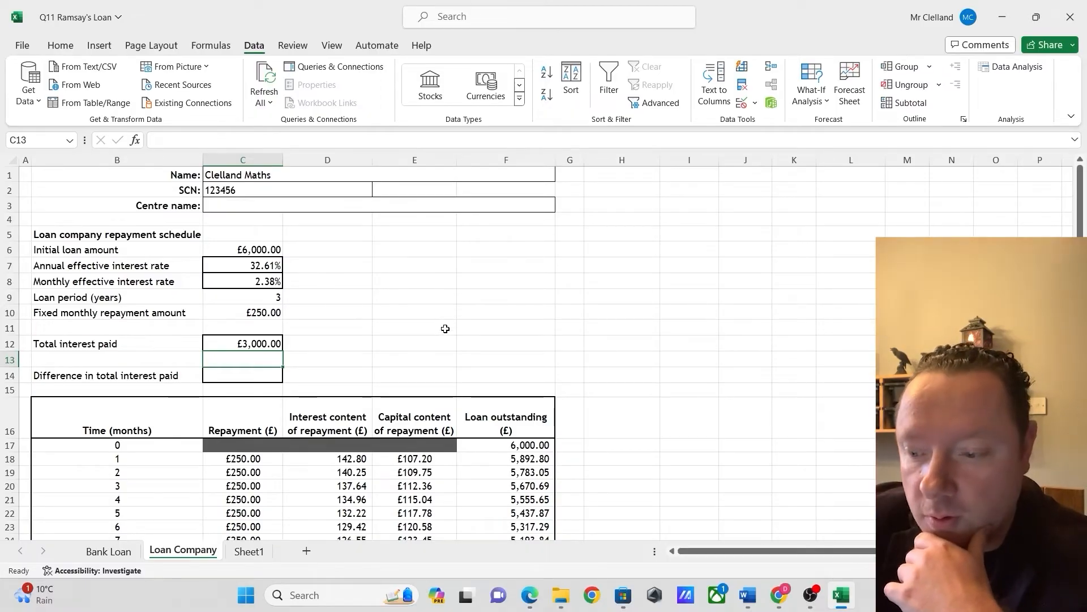
Calculate the difference in total interest paid in C14 of Loan Company with =C12-'Bank Loan'!C13
key(Down)
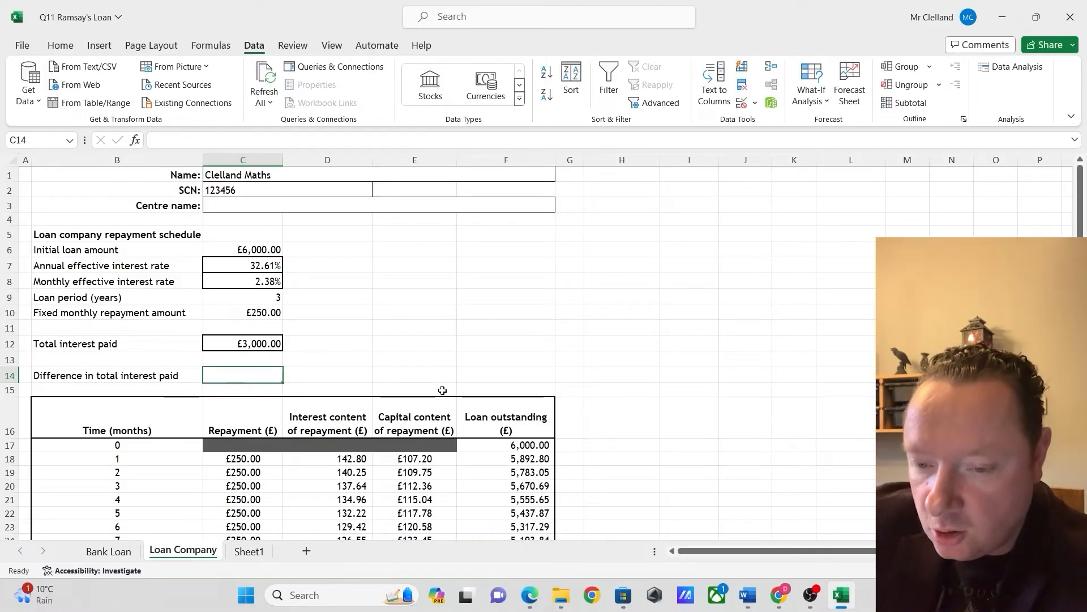
text(=)
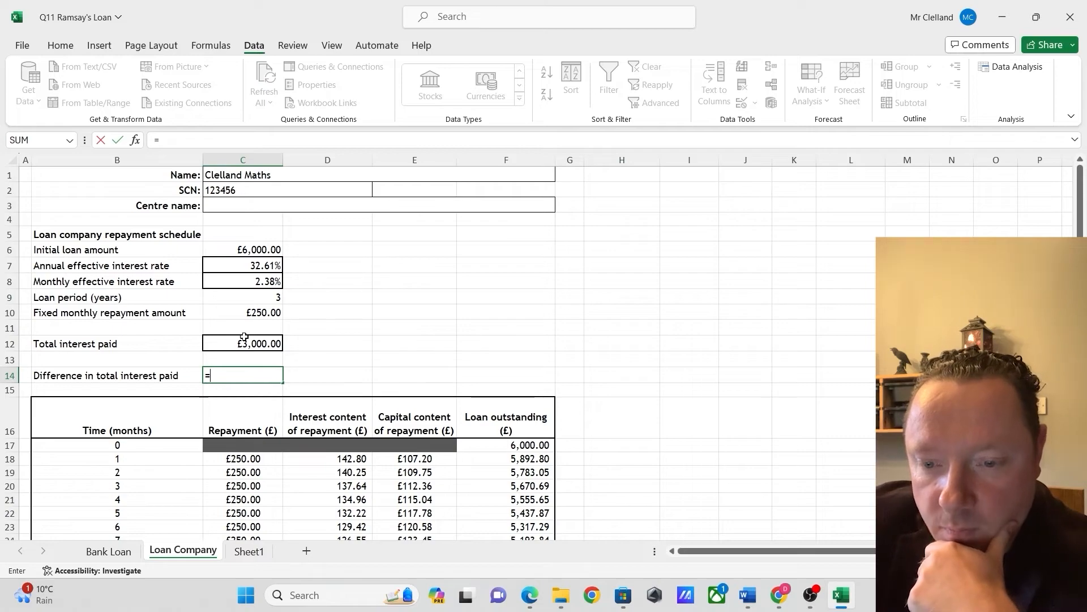
click(245, 340)
text(-)
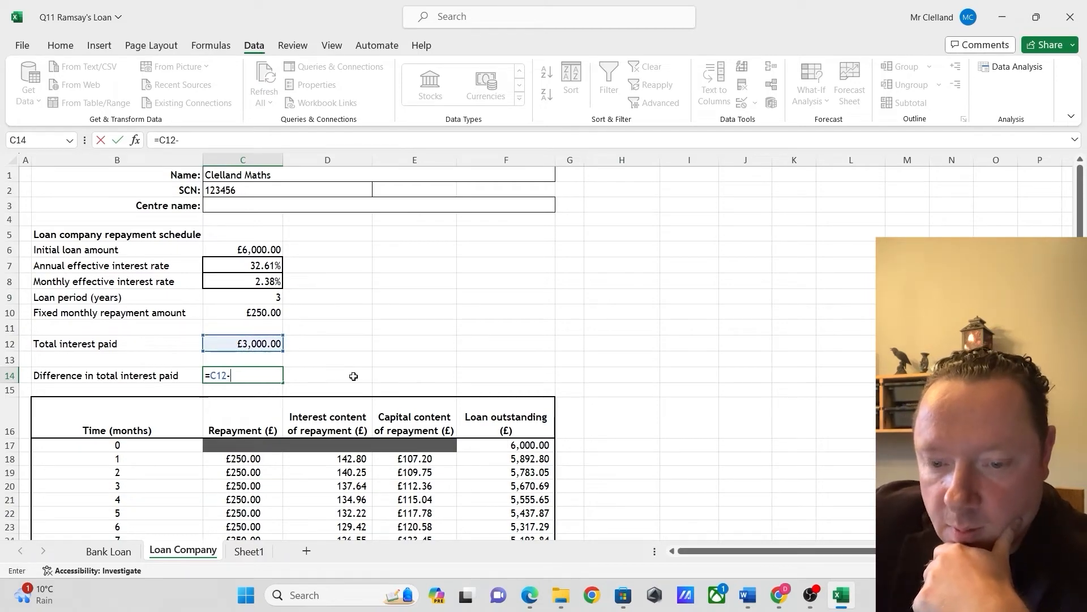
click(111, 549)
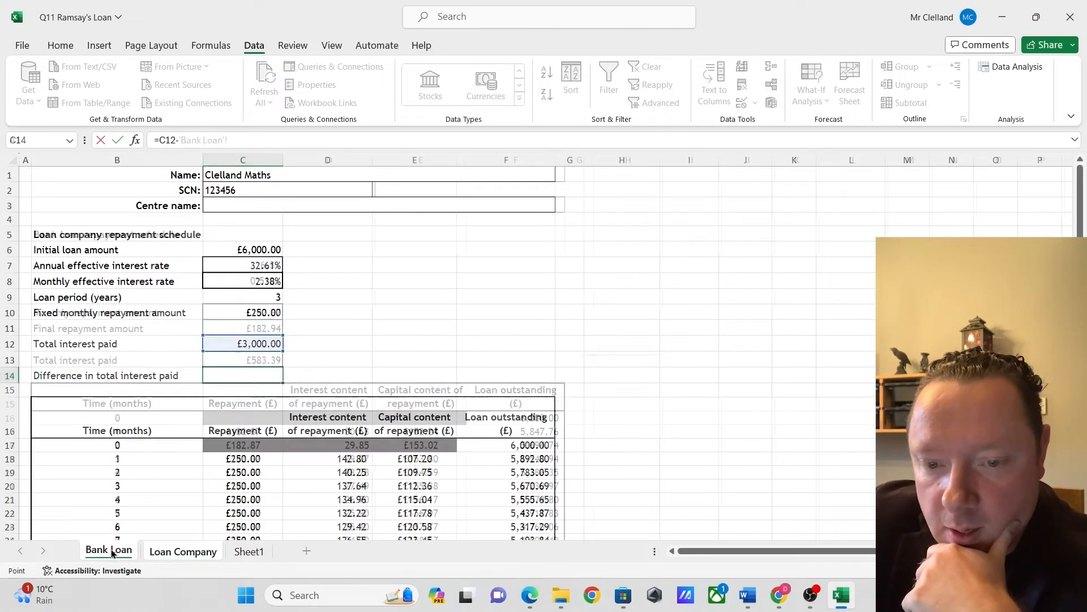
click(239, 355)
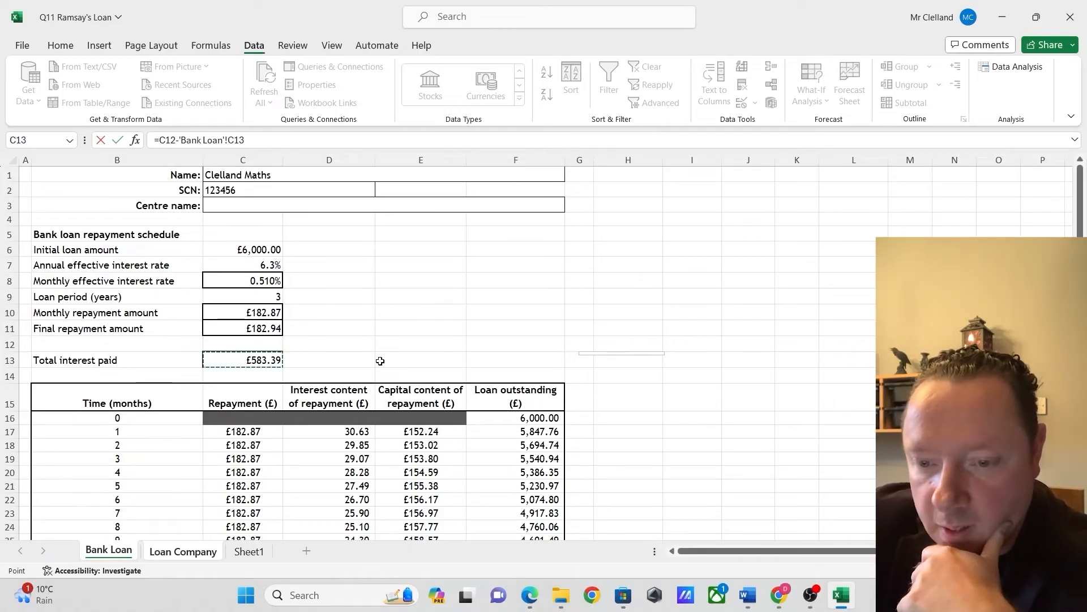
key(Return)
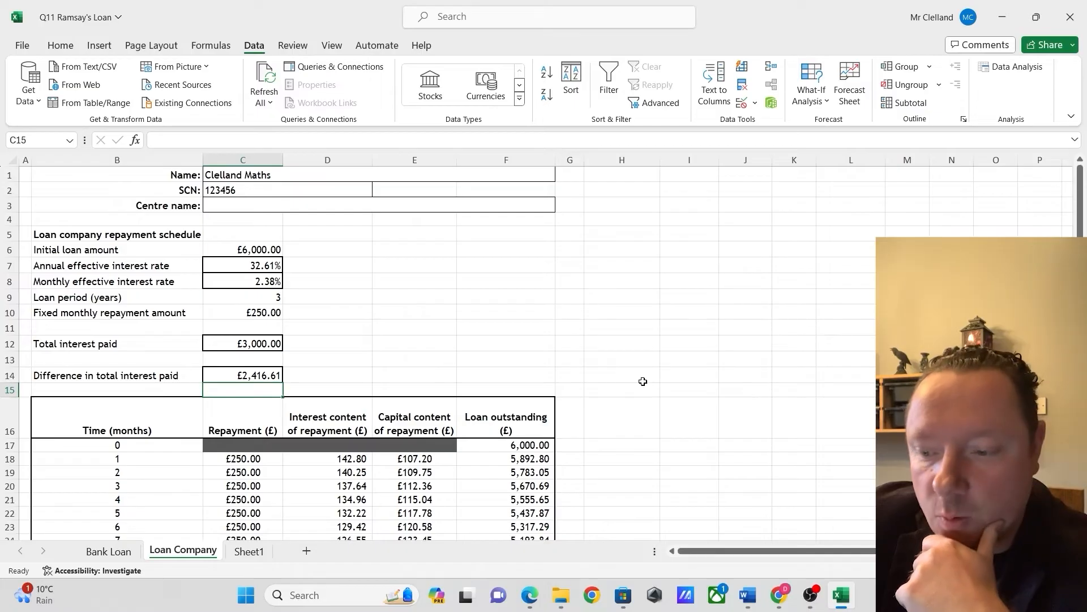
Check the question paper's print instruction and set the Loan Company printout to Fit Sheet on One Page in Portrait Orientation
key(alt+Tab)
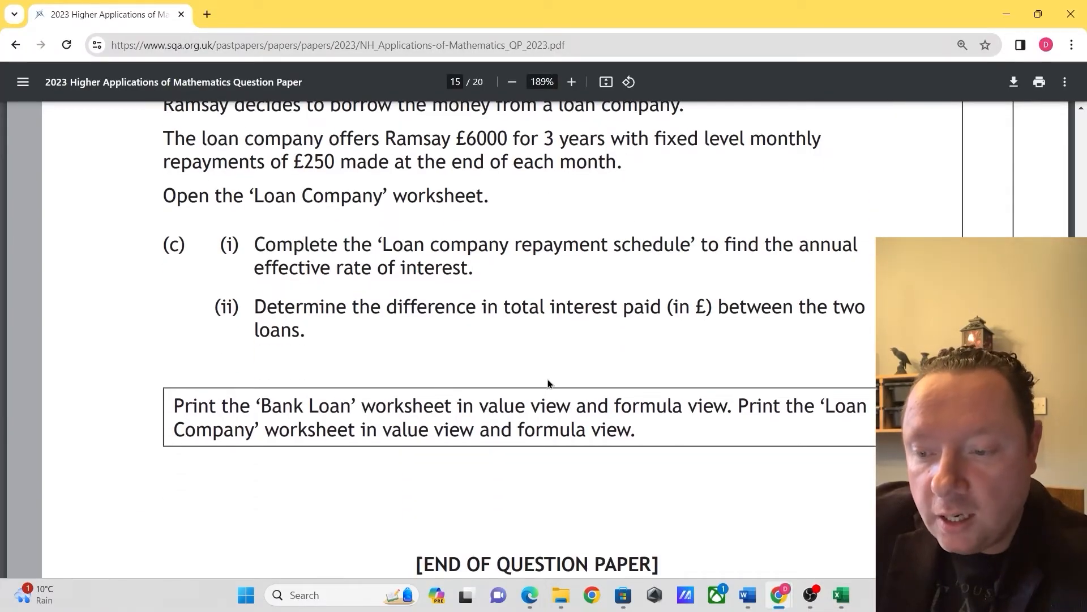
click(841, 593)
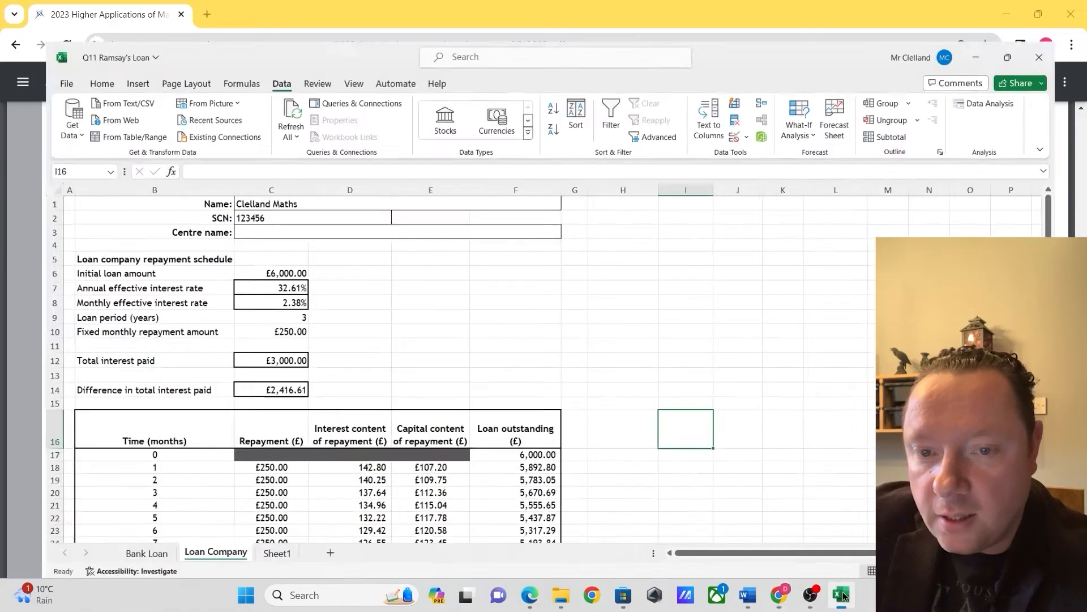
click(22, 45)
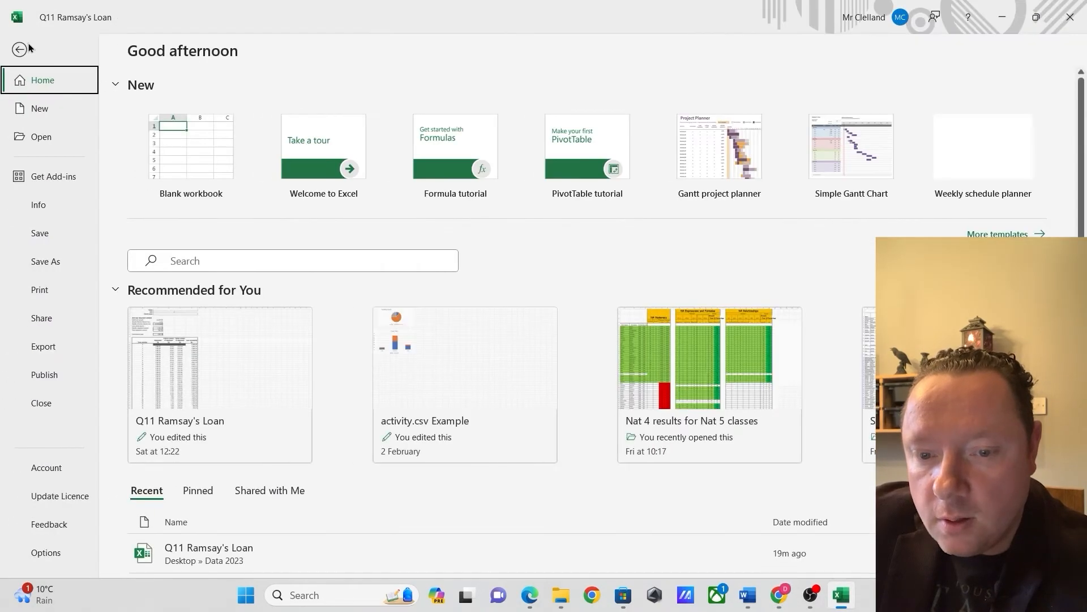
click(41, 289)
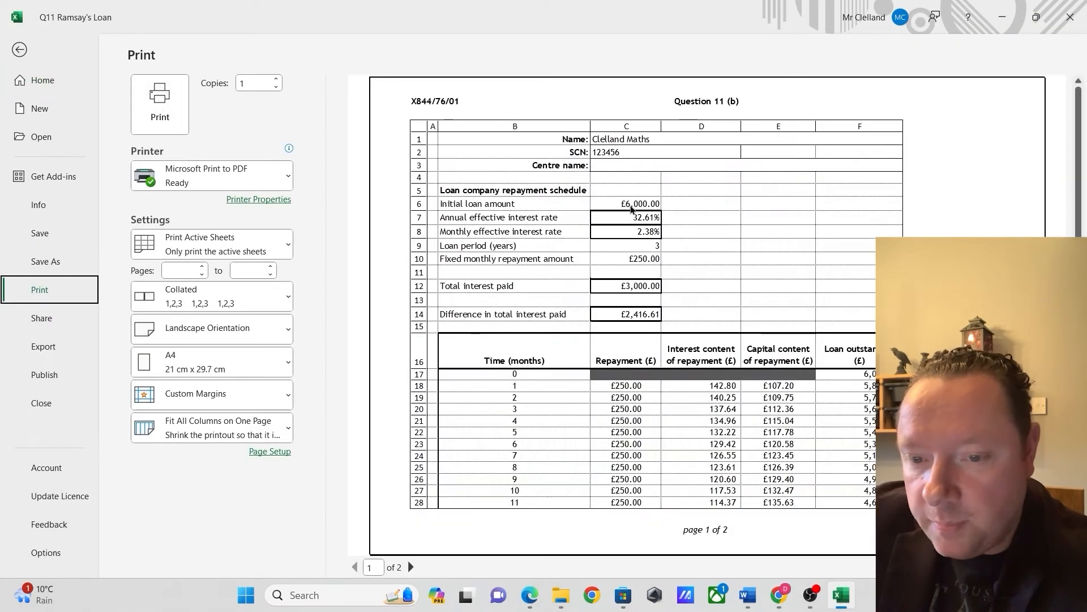
click(253, 238)
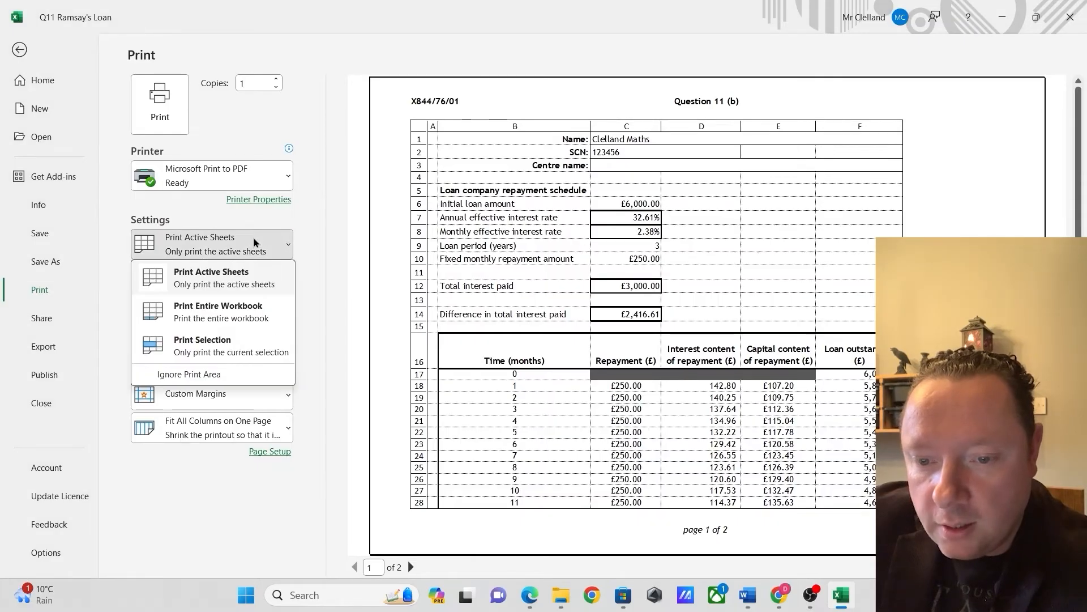
click(254, 238)
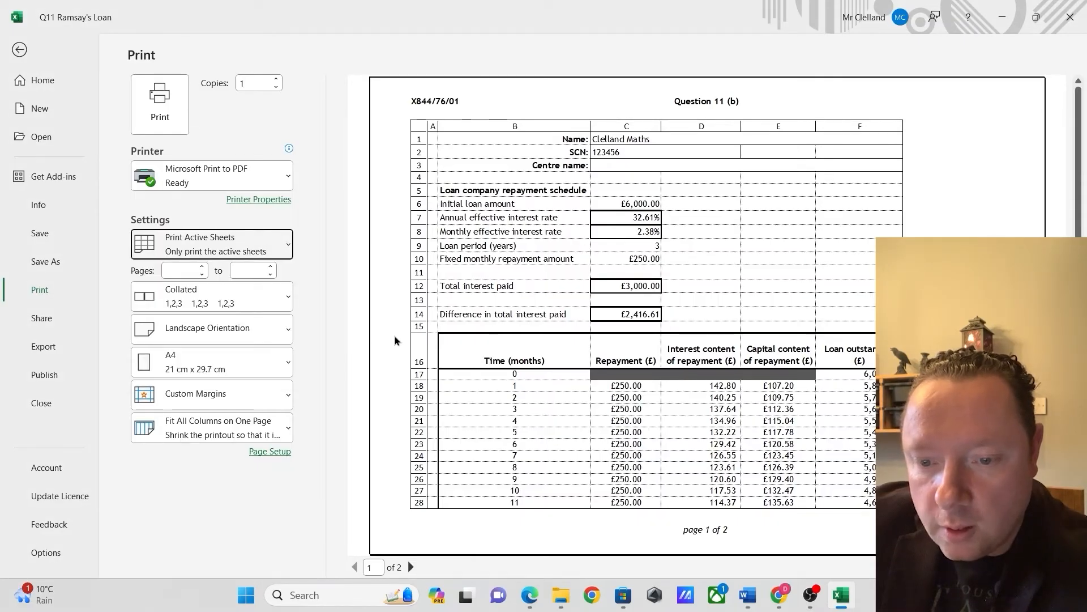
click(288, 420)
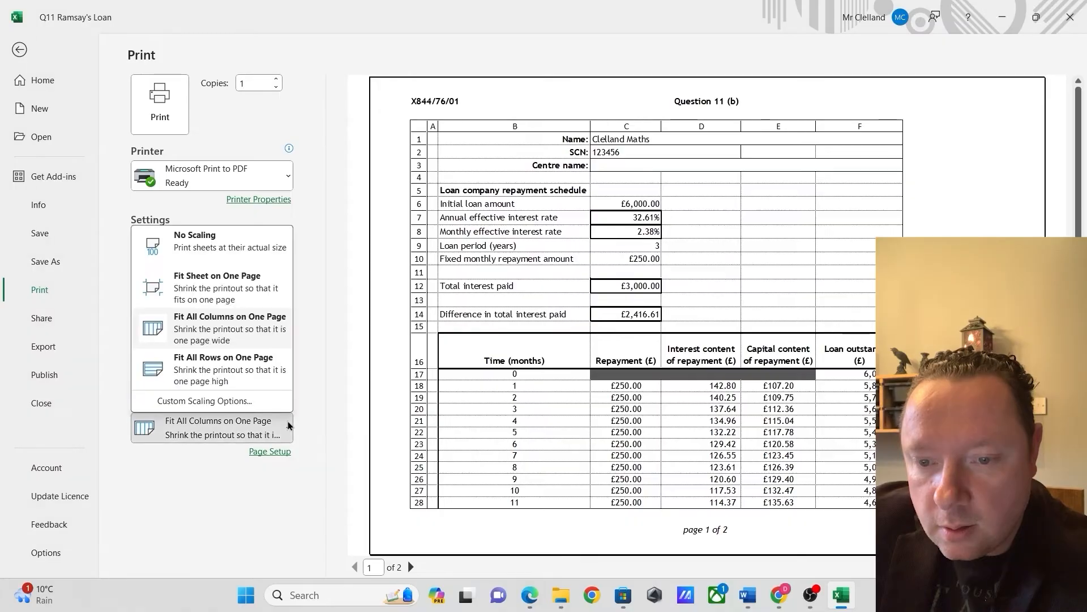
click(249, 284)
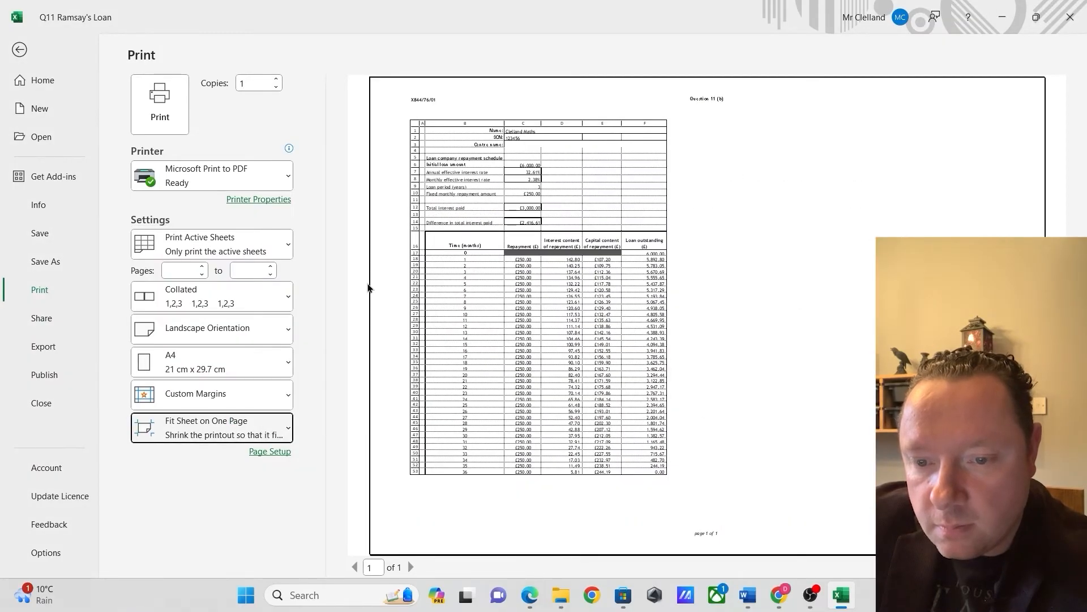
click(284, 327)
click(286, 356)
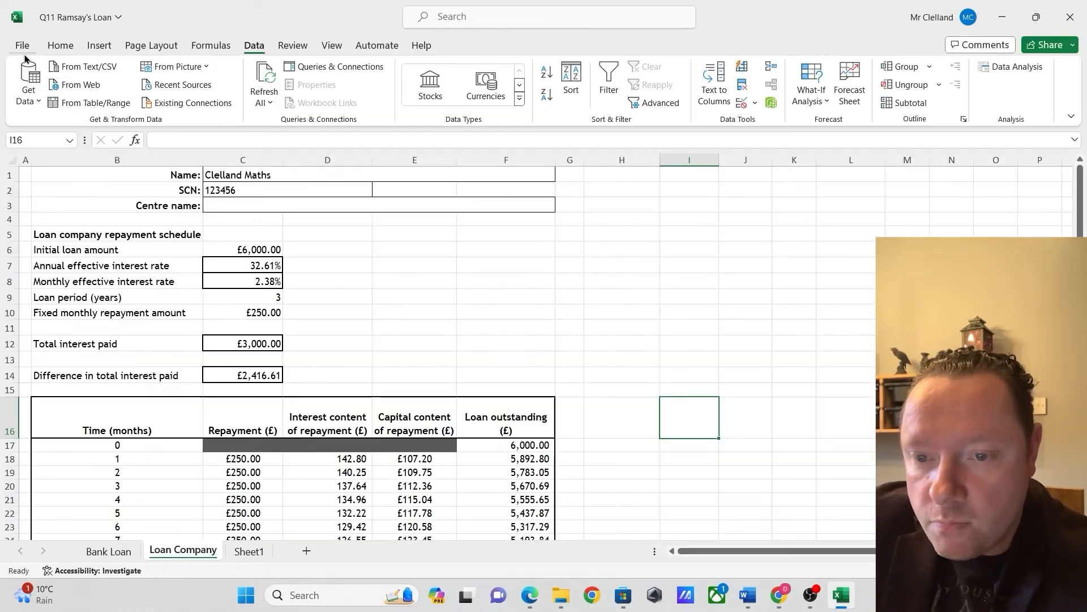
click(20, 50)
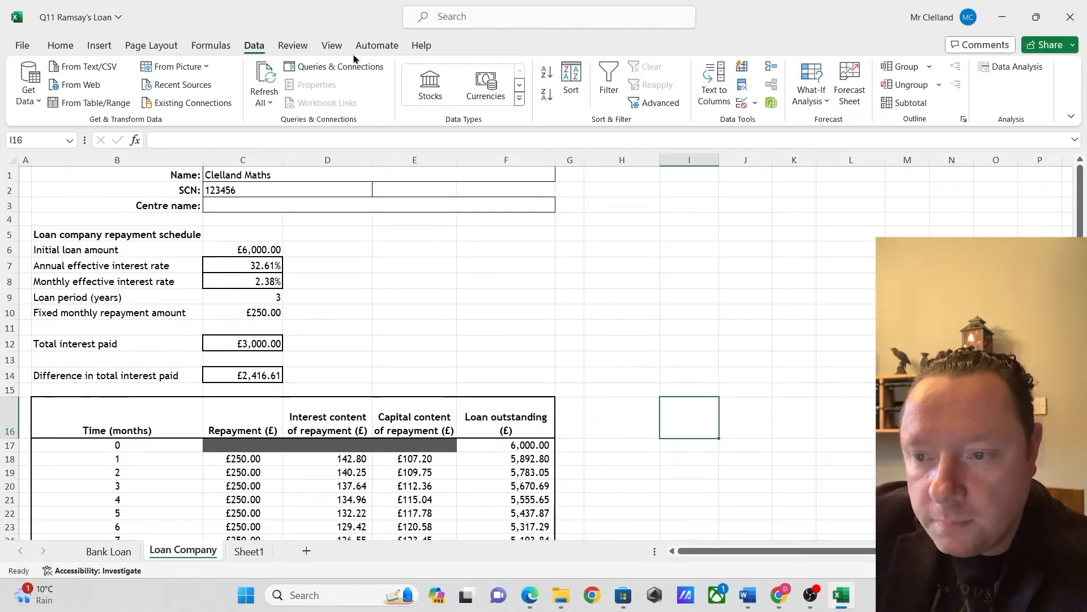
Show the formulas on the Loan Company worksheet and review them down the repayment schedule
click(212, 45)
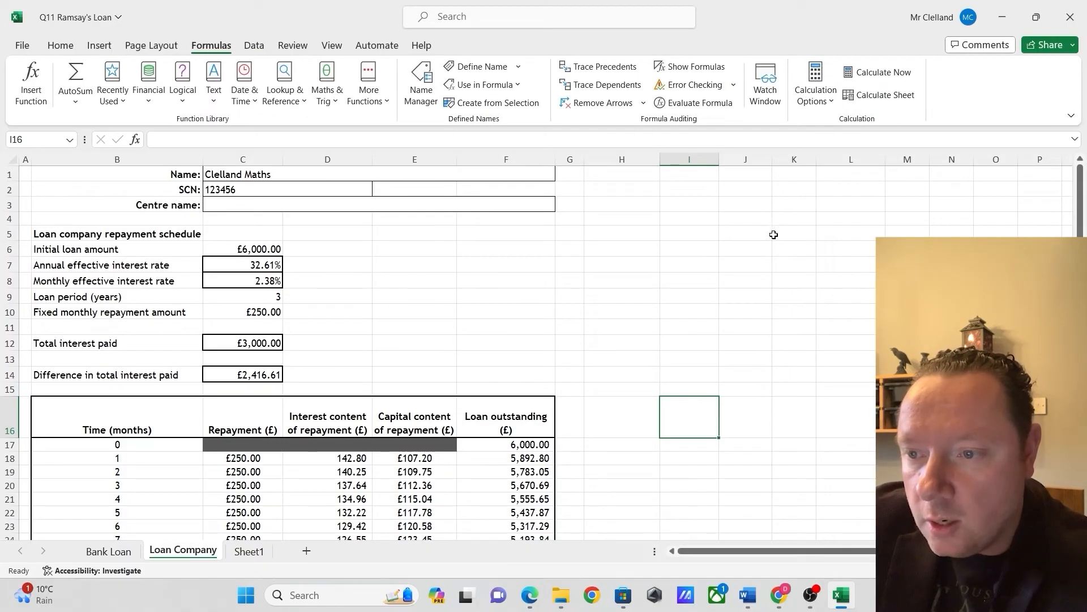
click(695, 68)
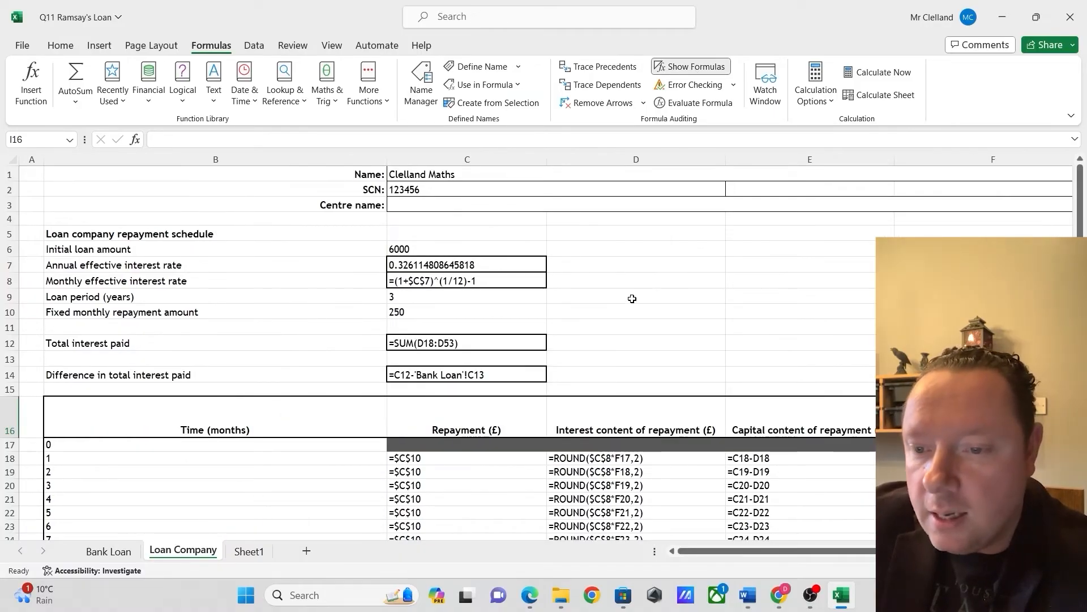
scroll(632, 298, down, 11)
scroll(632, 300, up, 6)
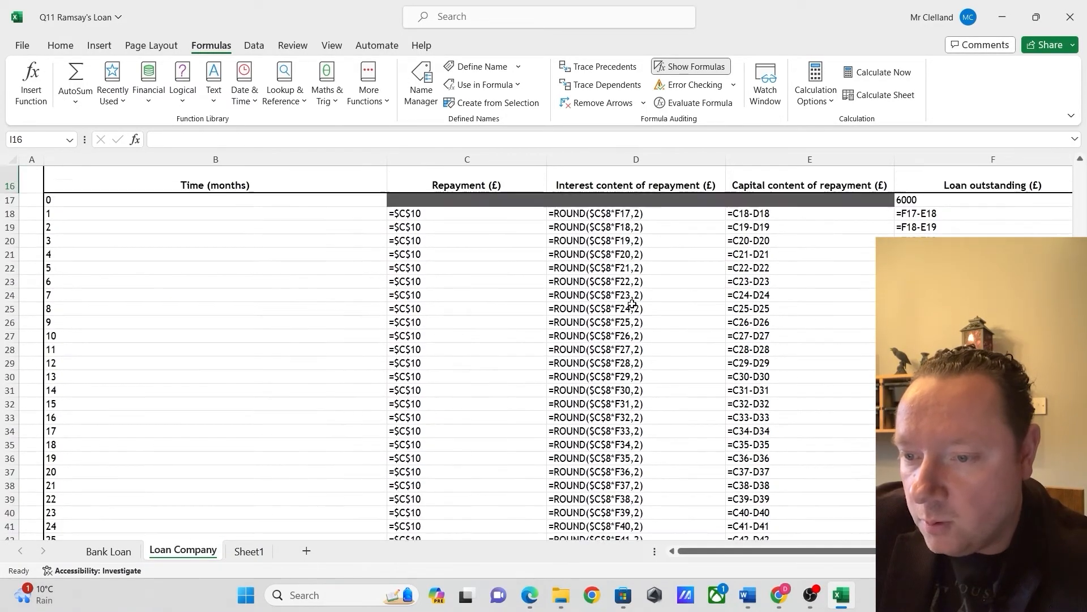
scroll(632, 304, up, 5)
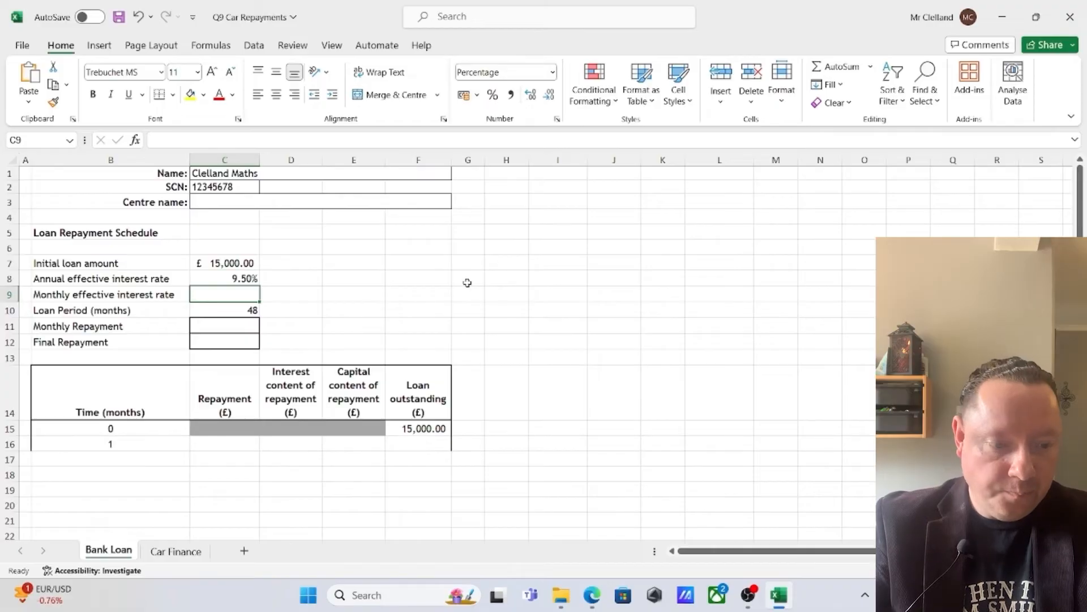
In the Q9 Car Repayments workbook, calculate the monthly effective interest rate in C9 with =(C8+1)^(1/12)-1
click(231, 329)
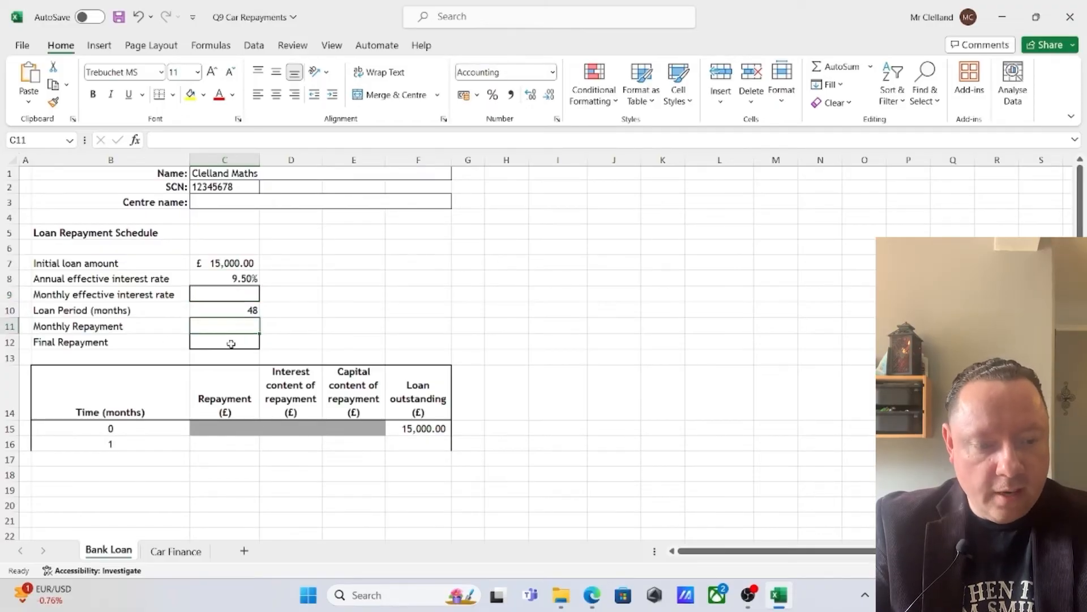
click(225, 341)
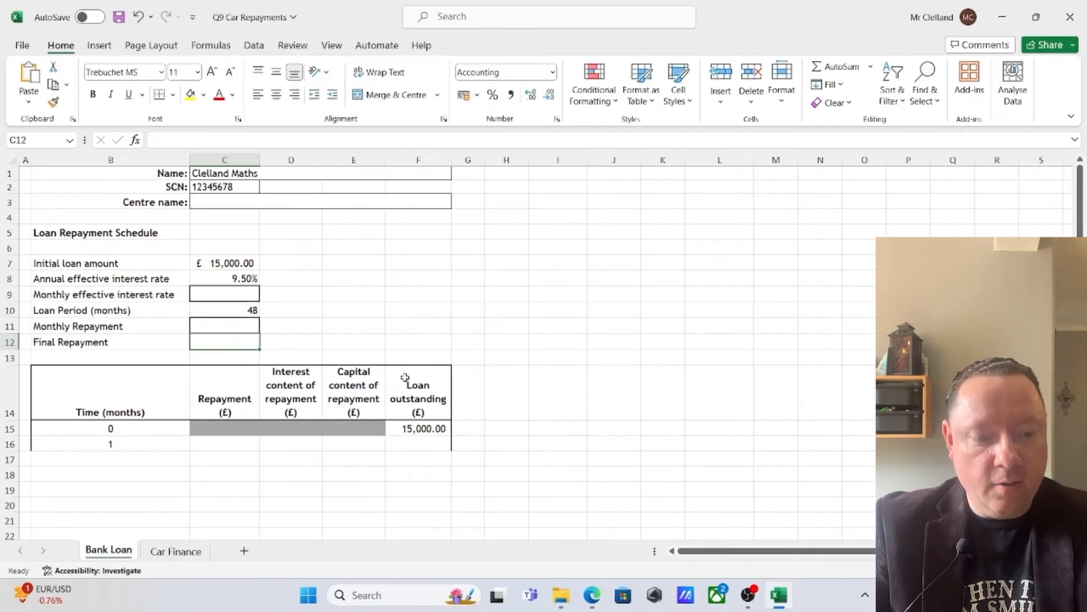
click(239, 293)
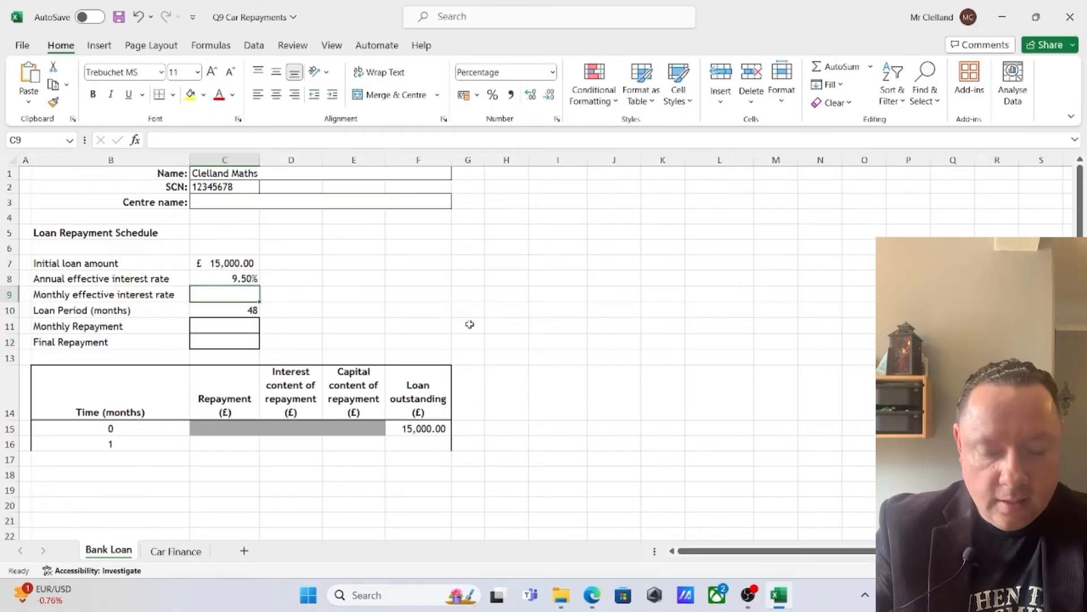
text(=)
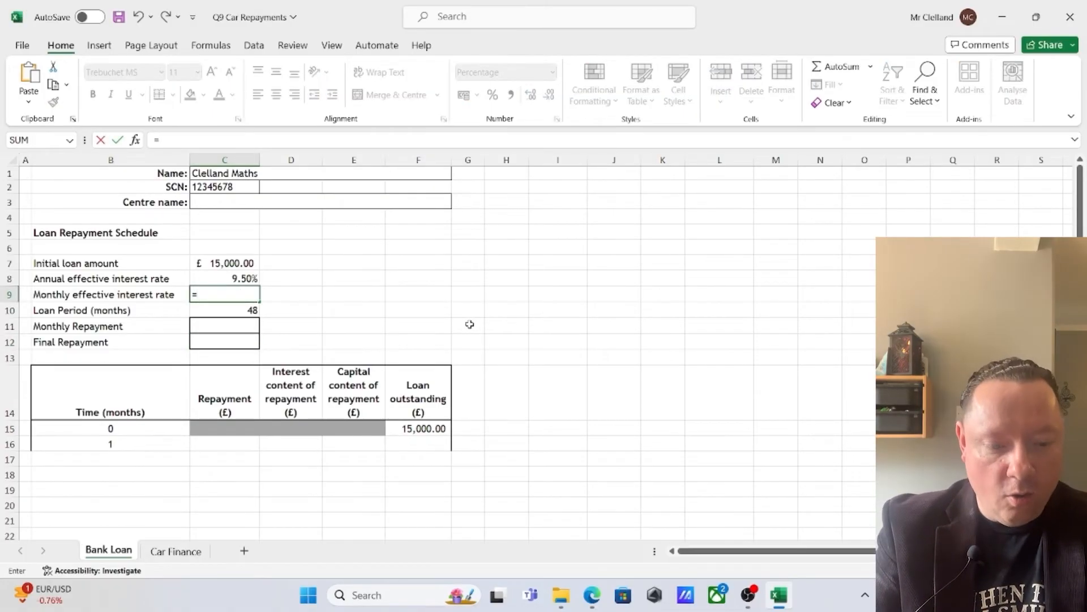
text(()
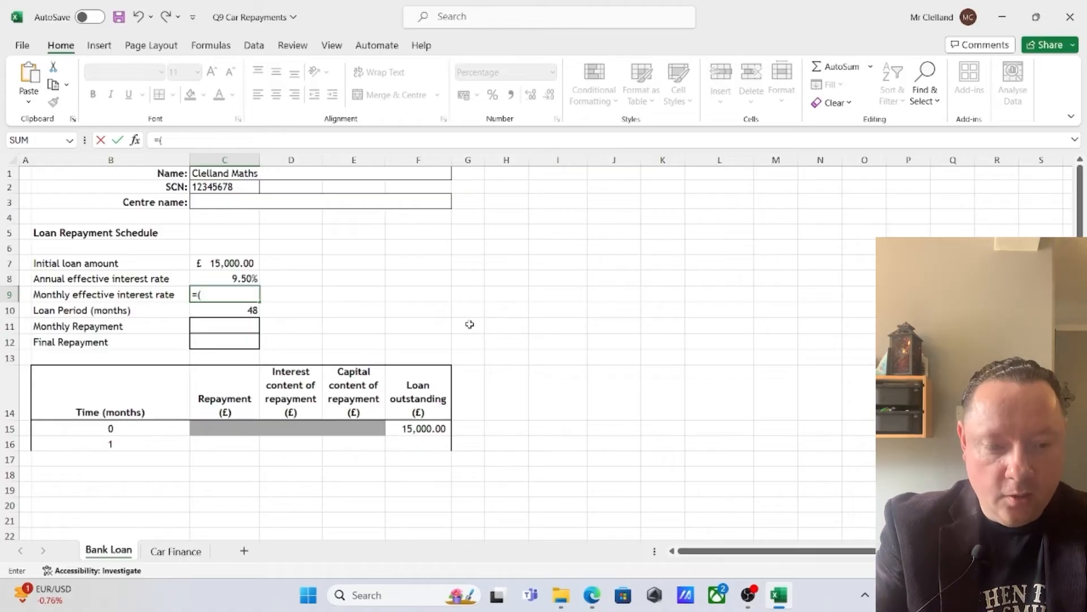
click(256, 279)
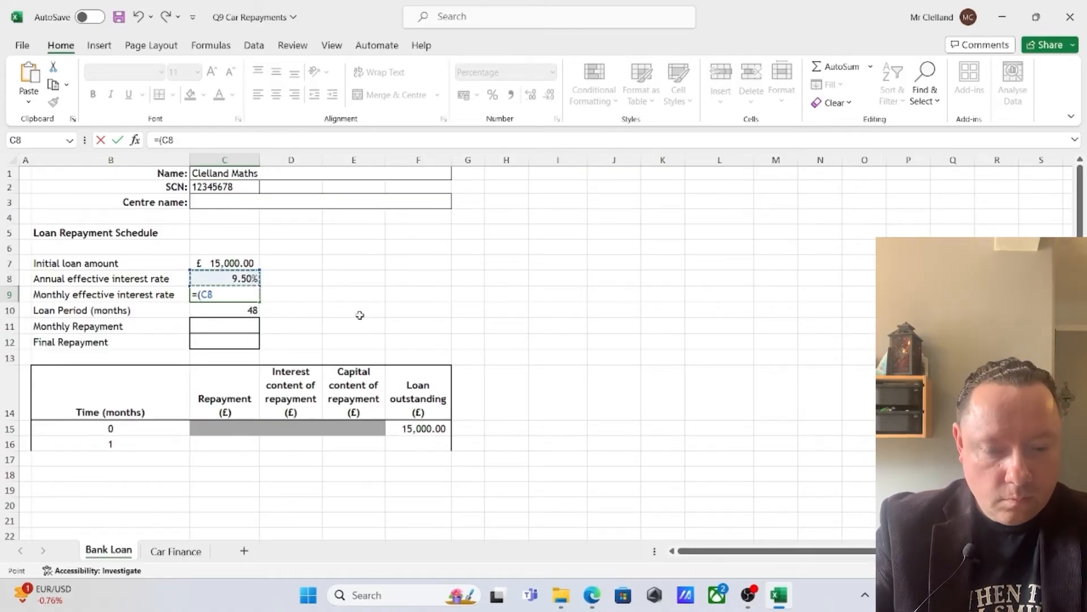
text(+1)^)
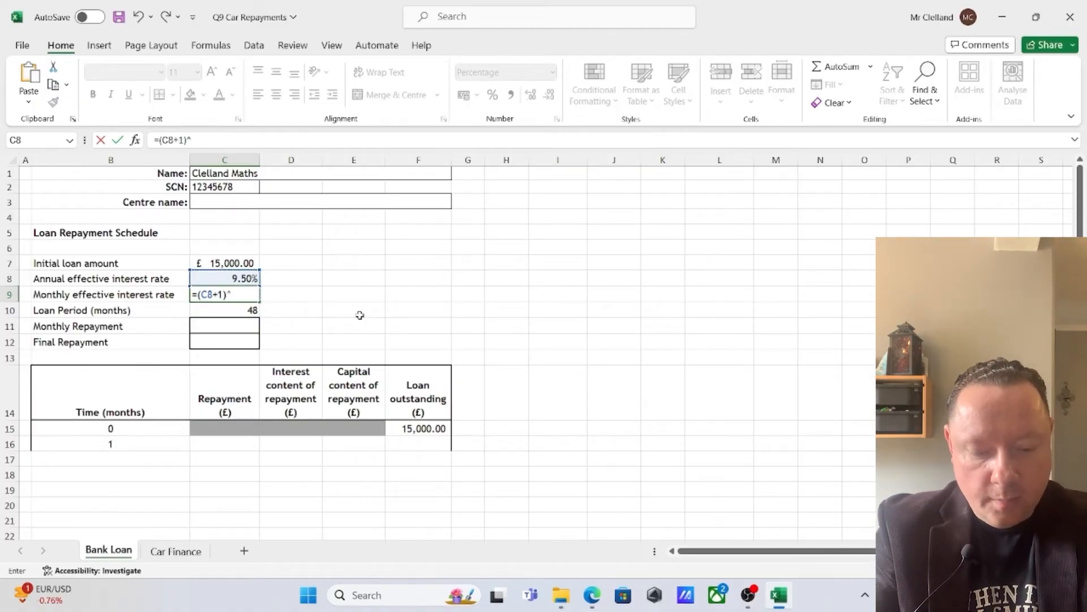
text((1/12)-1)
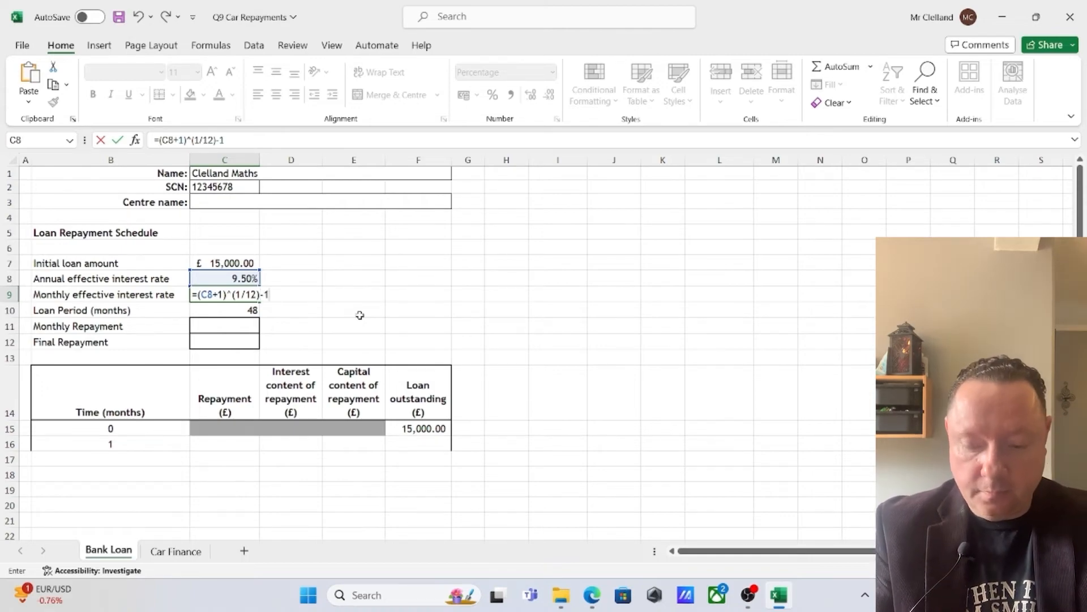
key(Return)
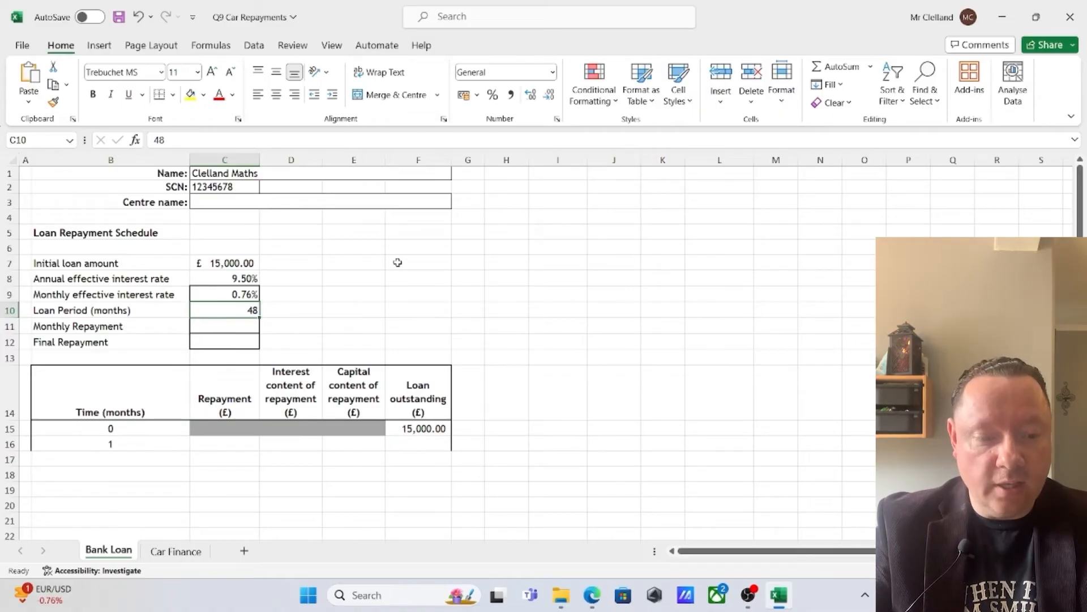
Enter a trial monthly repayment of 300 in C11
click(230, 326)
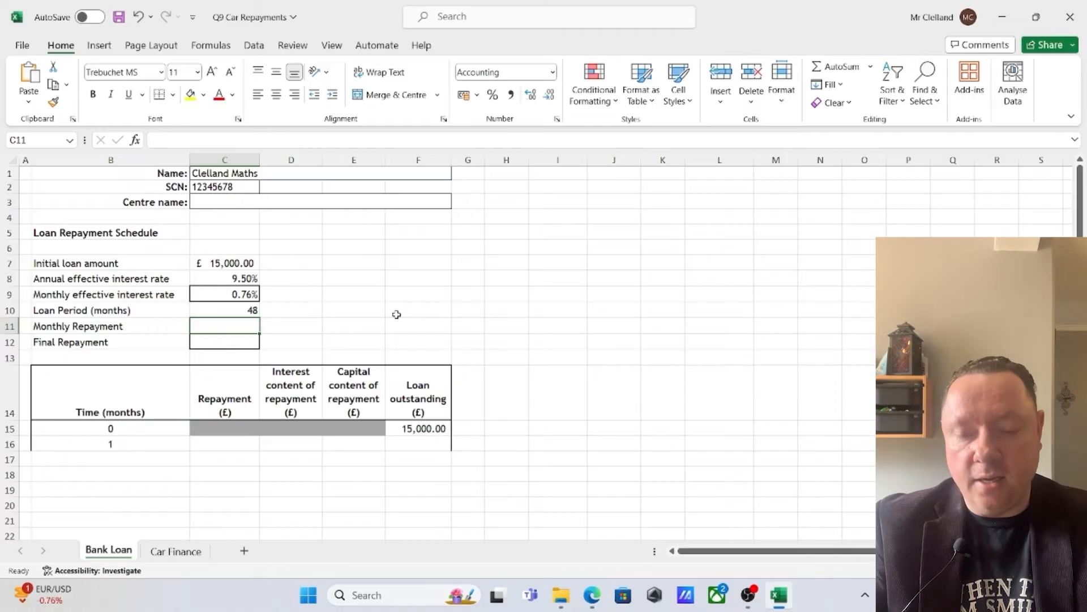
text(300)
key(Return)
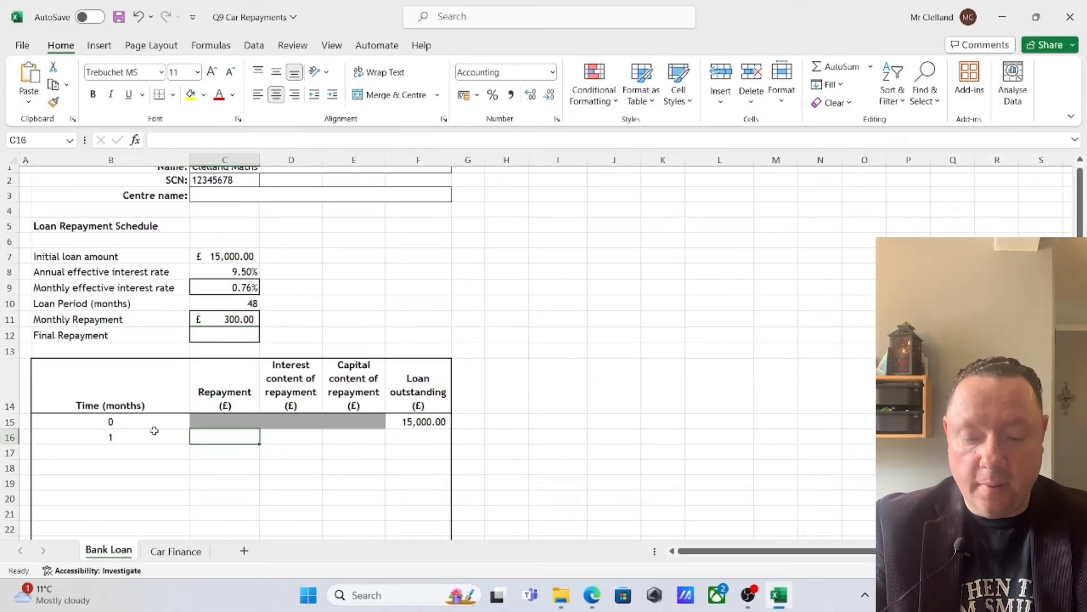
Set the month 1 repayment in C16 equal to the monthly repayment in C11, using an absolute reference
text(=)
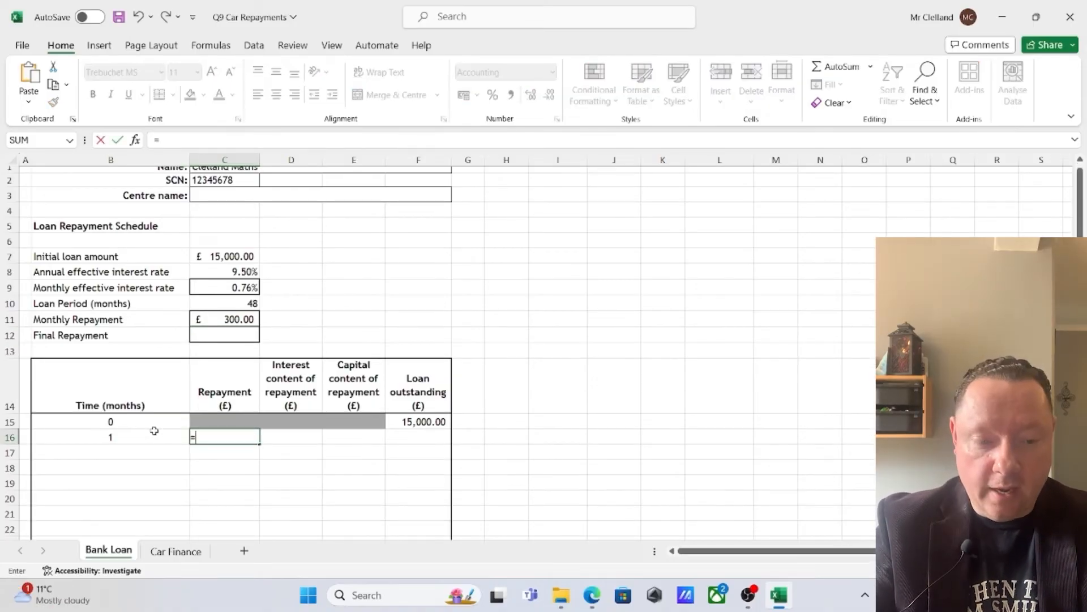
click(249, 316)
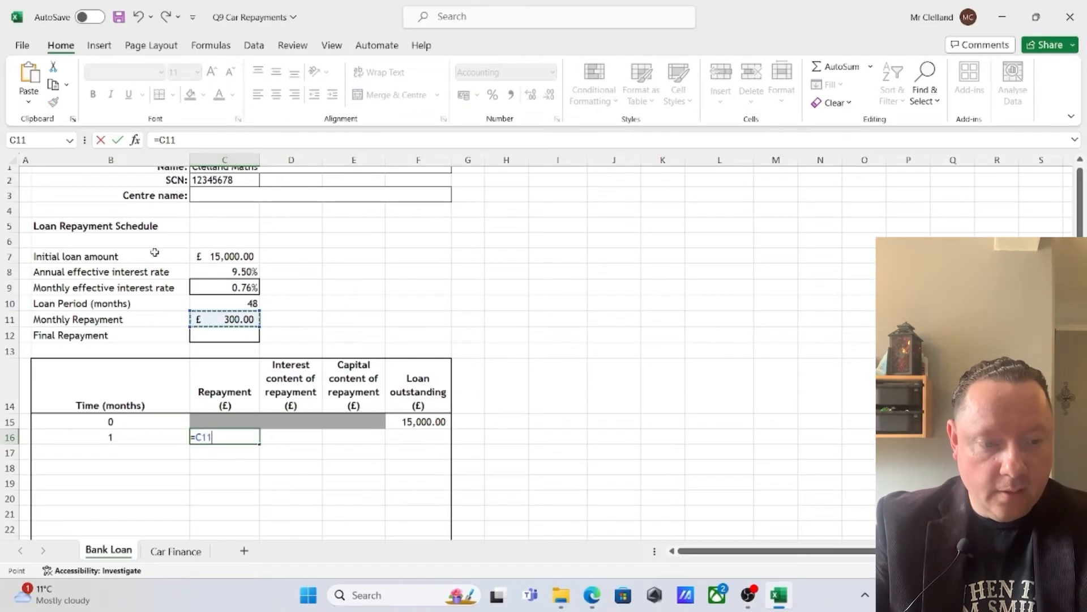
click(162, 140)
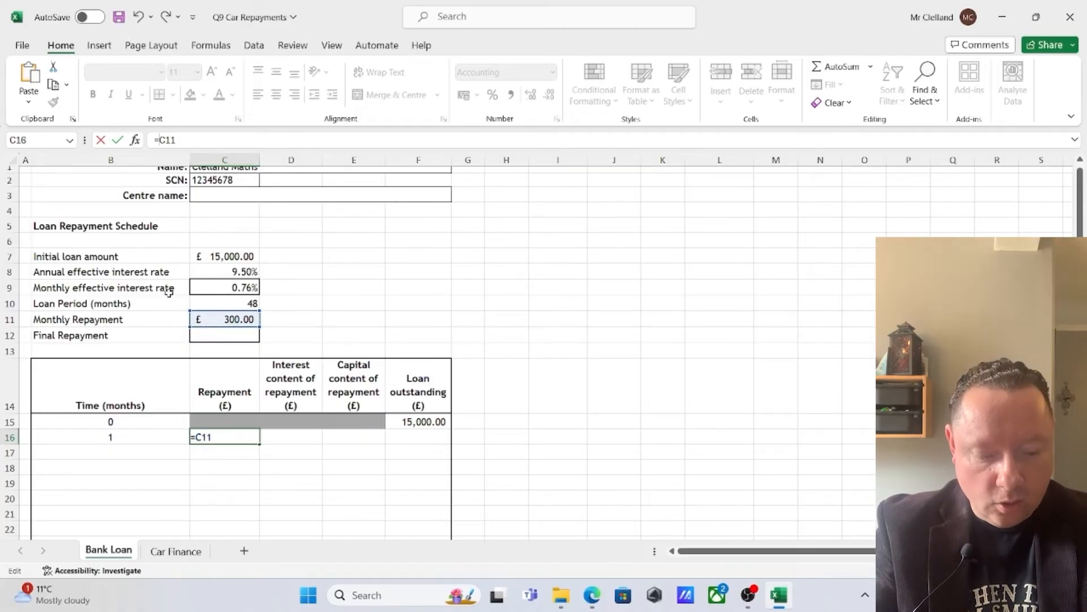
text($C$)
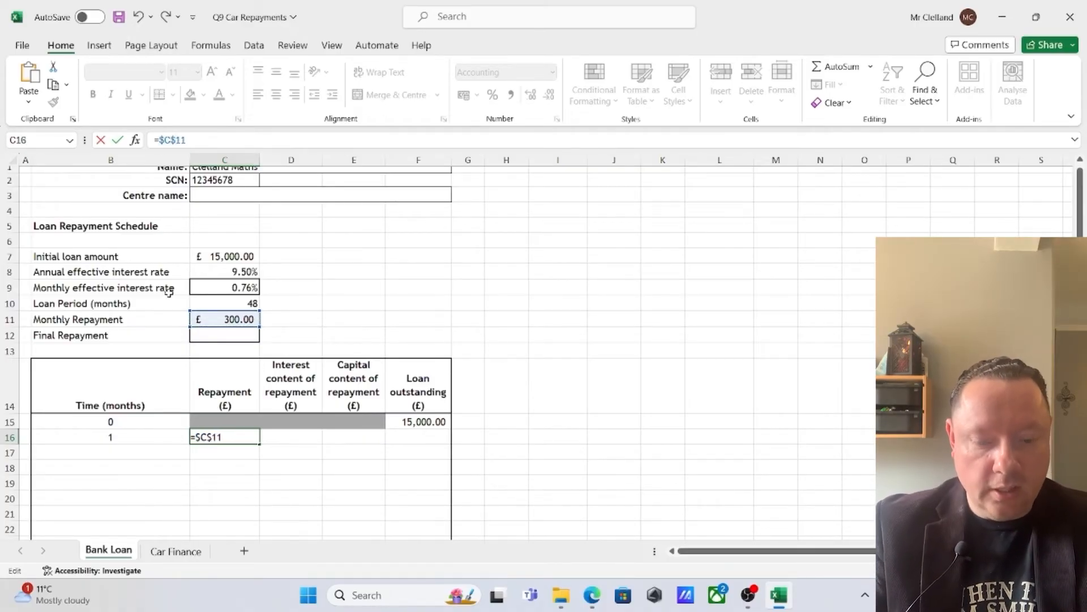
key(Return)
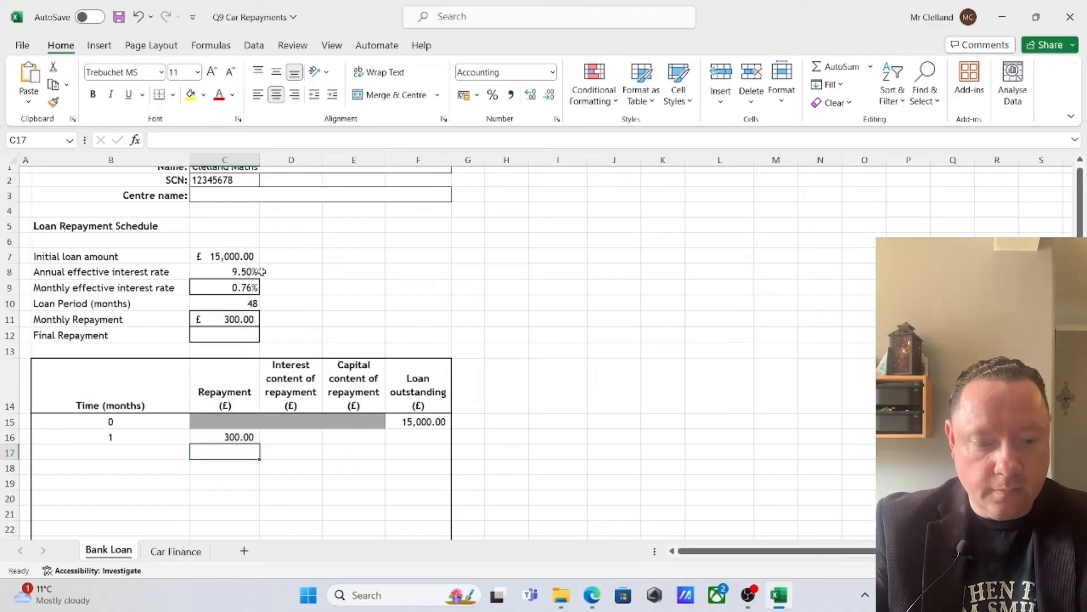
Calculate the month 1 interest content in D16 with =ROUND(C9*F15,2)
click(285, 439)
text(=)
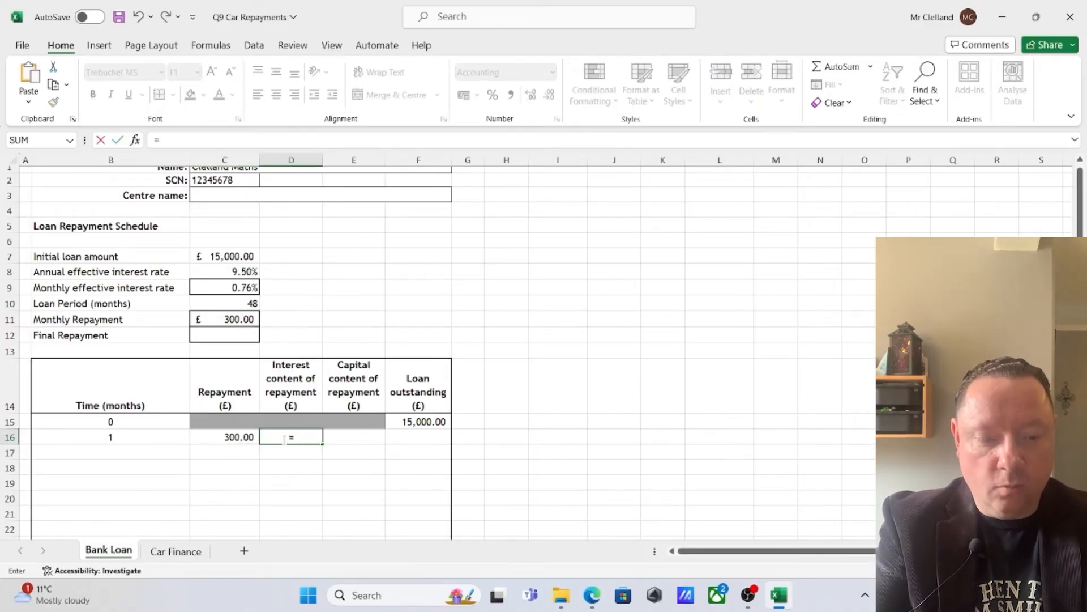
text(round)
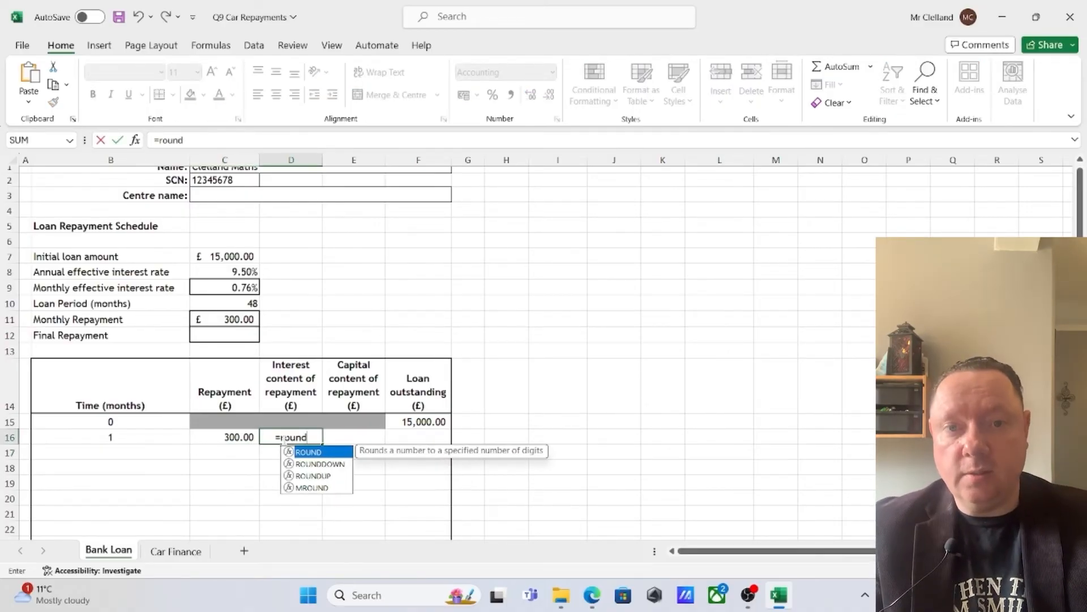
text(()
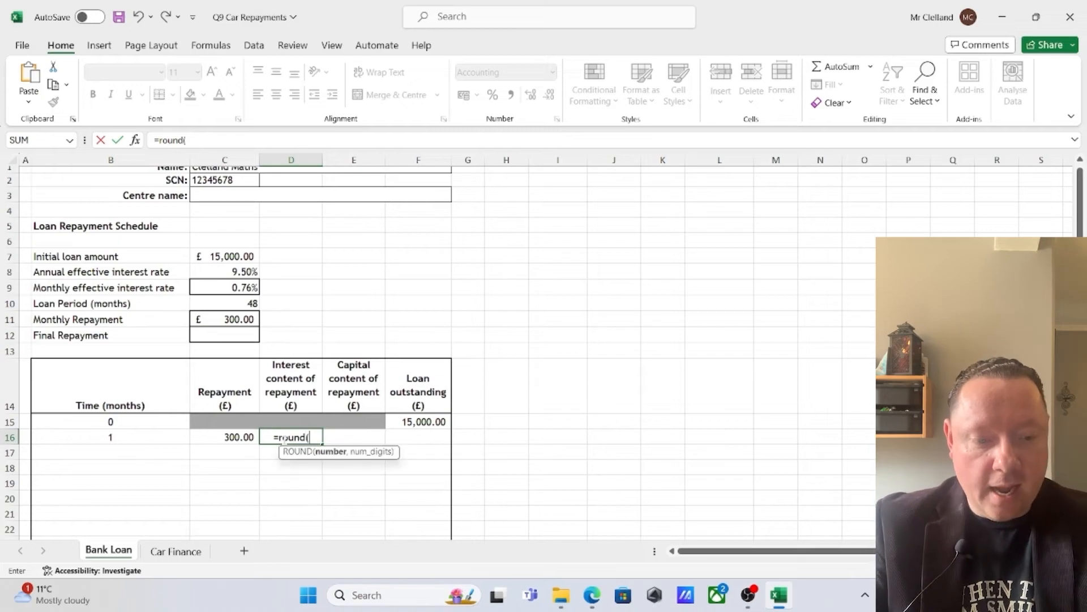
click(239, 288)
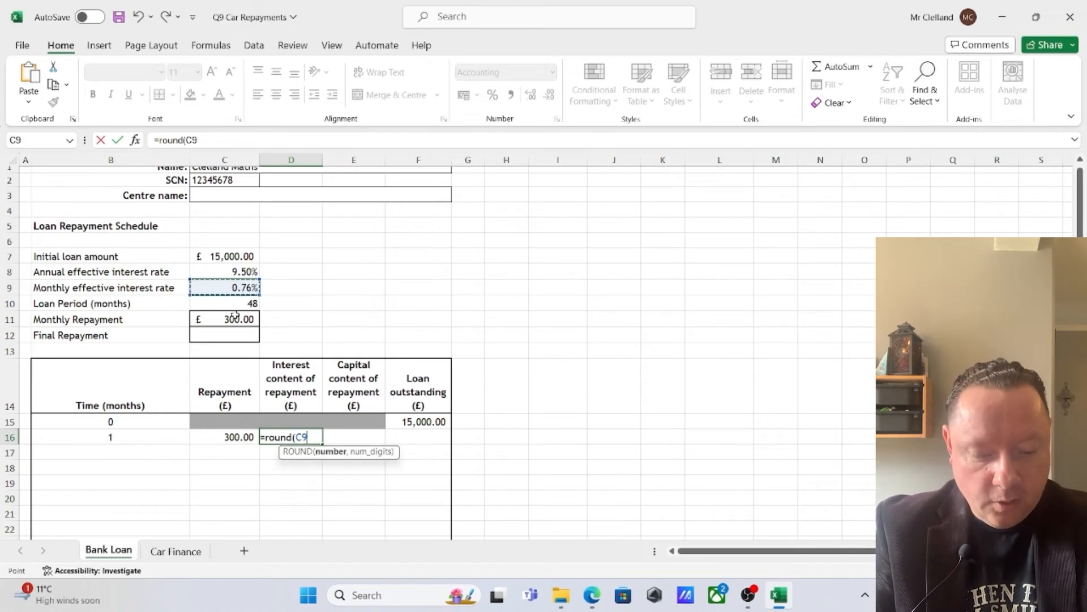
text(*)
click(417, 422)
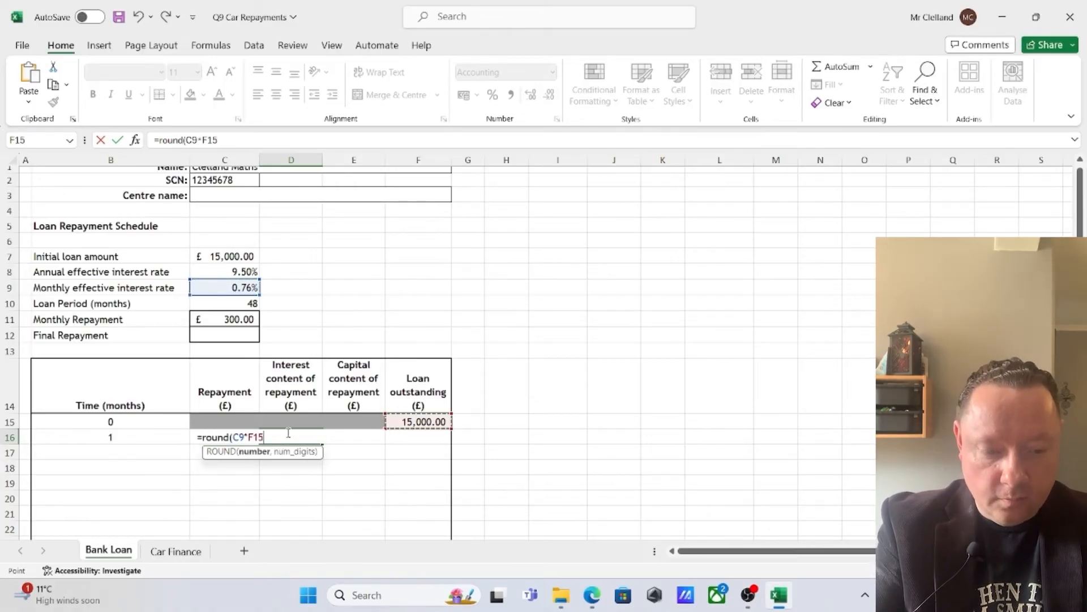
text(,2))
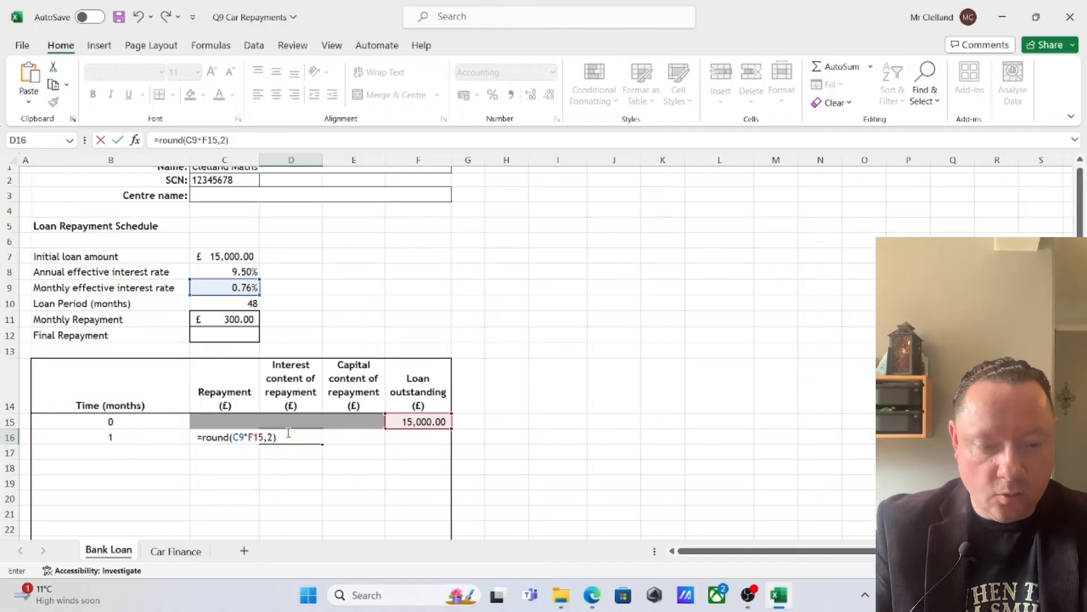
key(ctrl+Return)
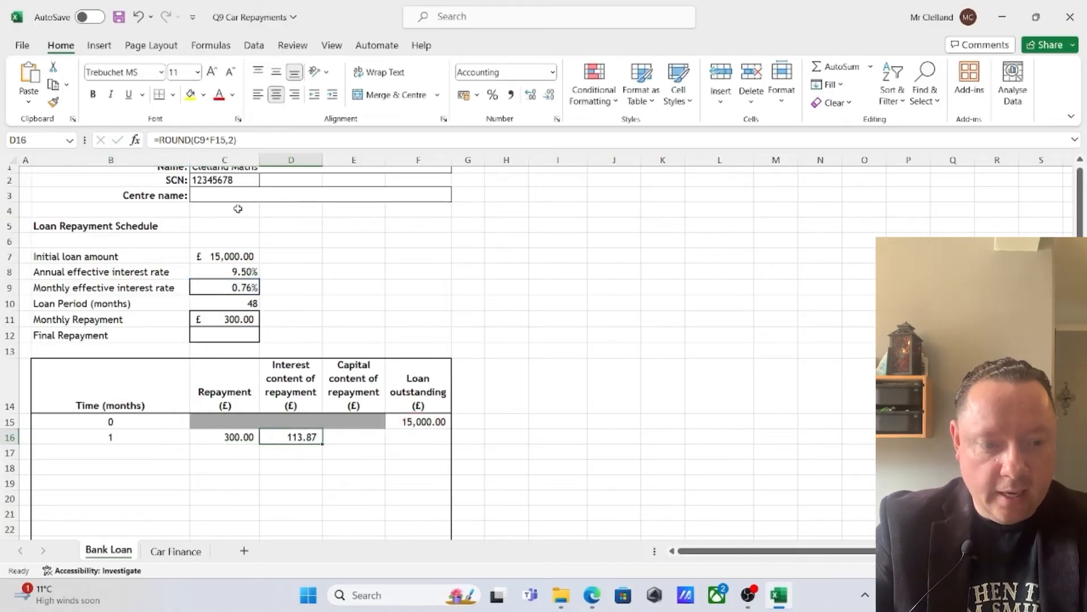
Make the interest rate reference absolute in D16 so the formula reads =ROUND($C$9*F15,2)
key(F2)
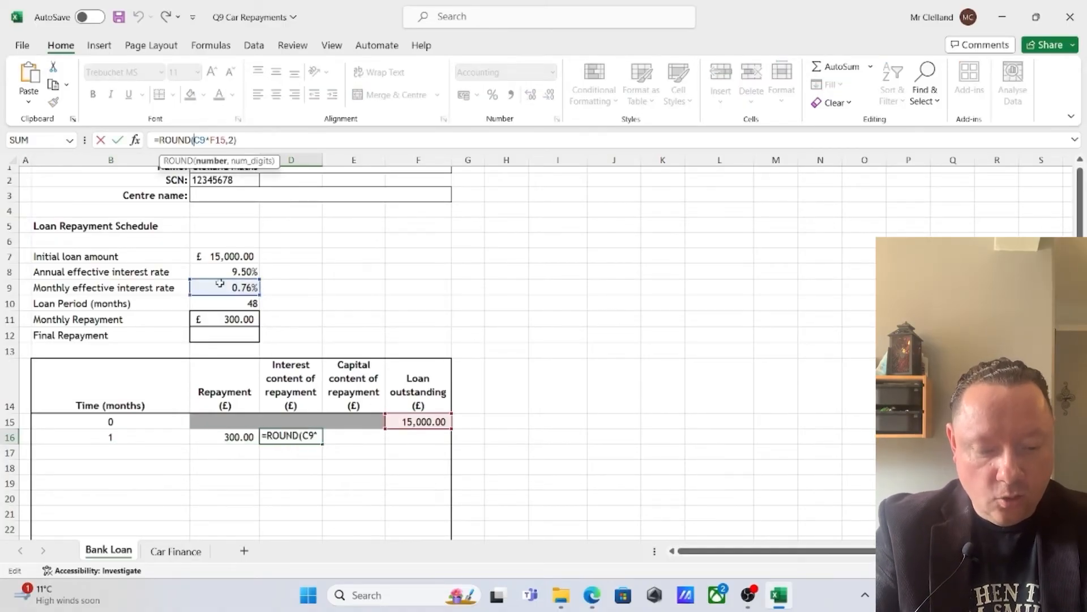
text($C$)
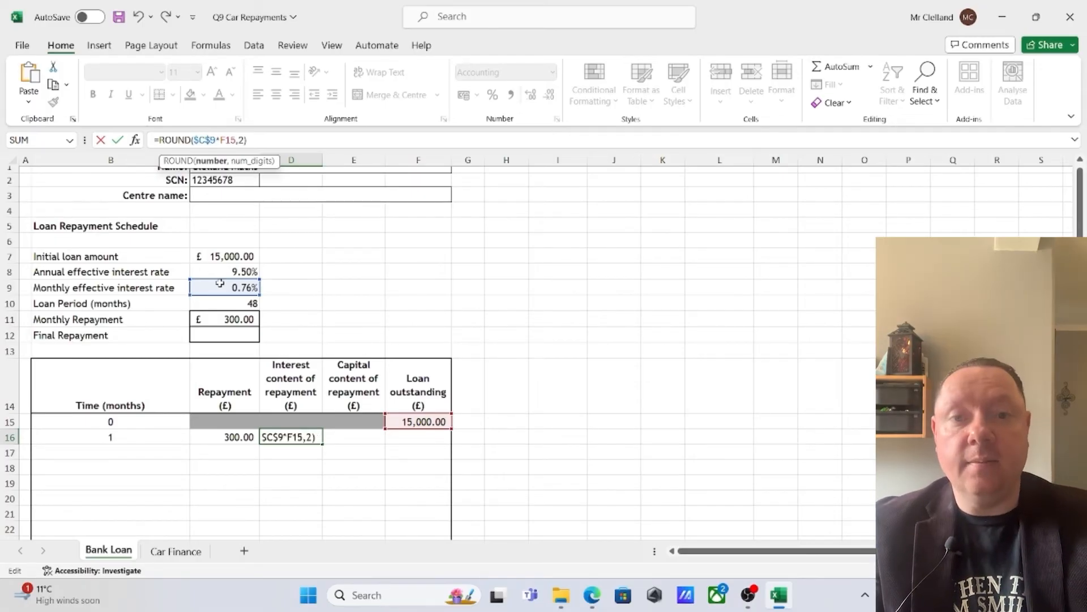
key(Return)
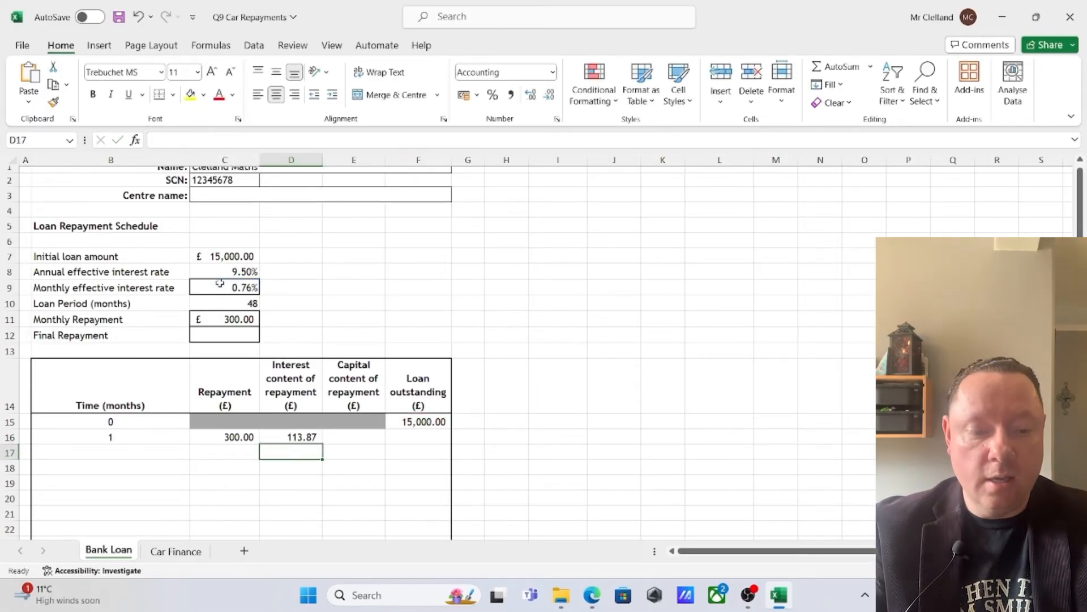
Calculate the month 1 capital content of the repayment in E16 with =C16-D16
click(353, 437)
text(=)
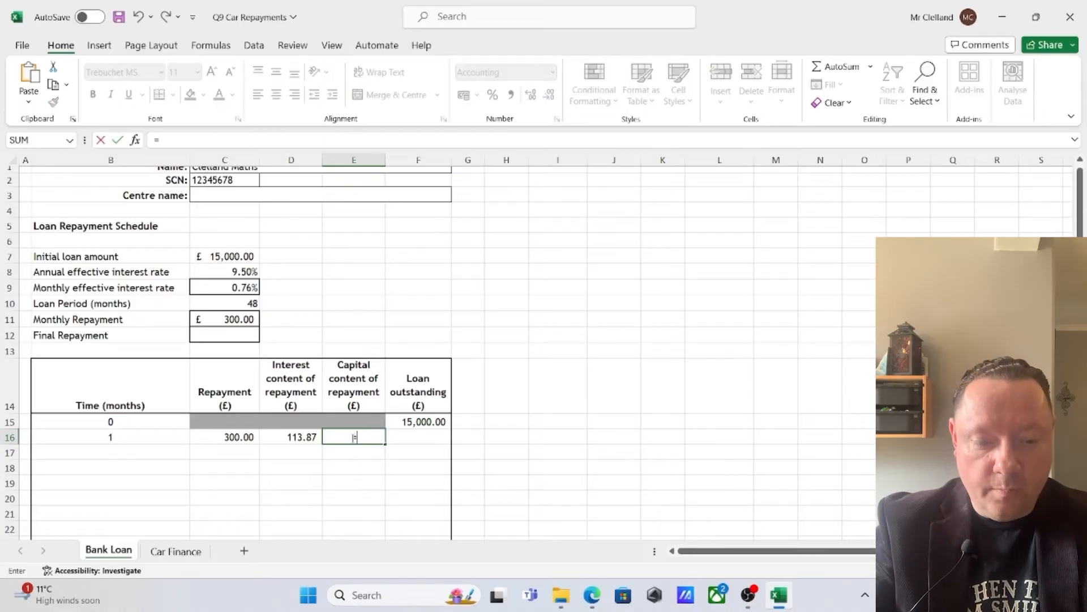
click(215, 435)
text(-)
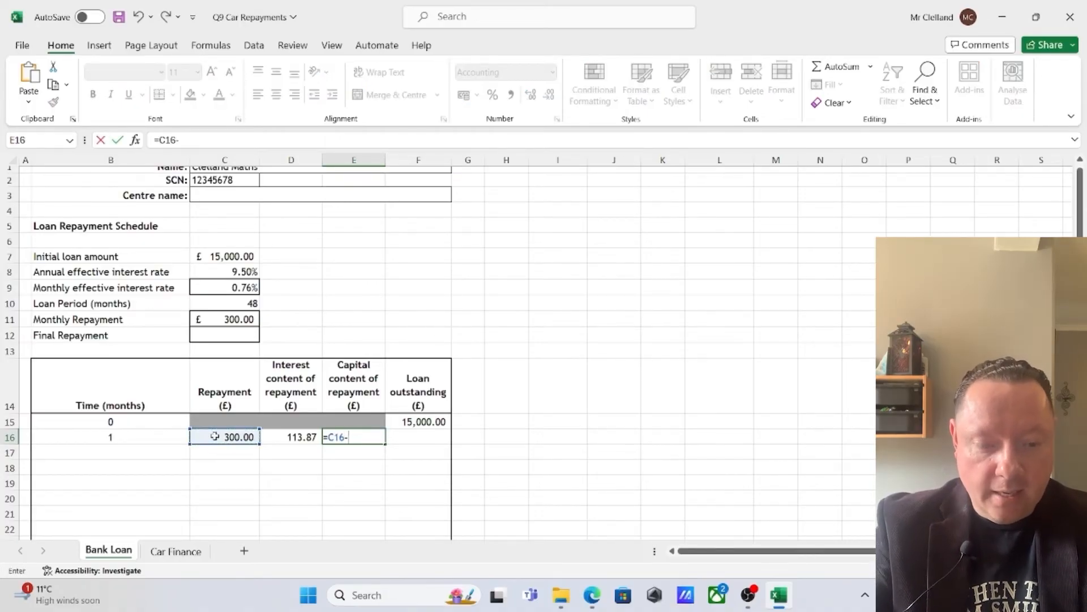
click(276, 442)
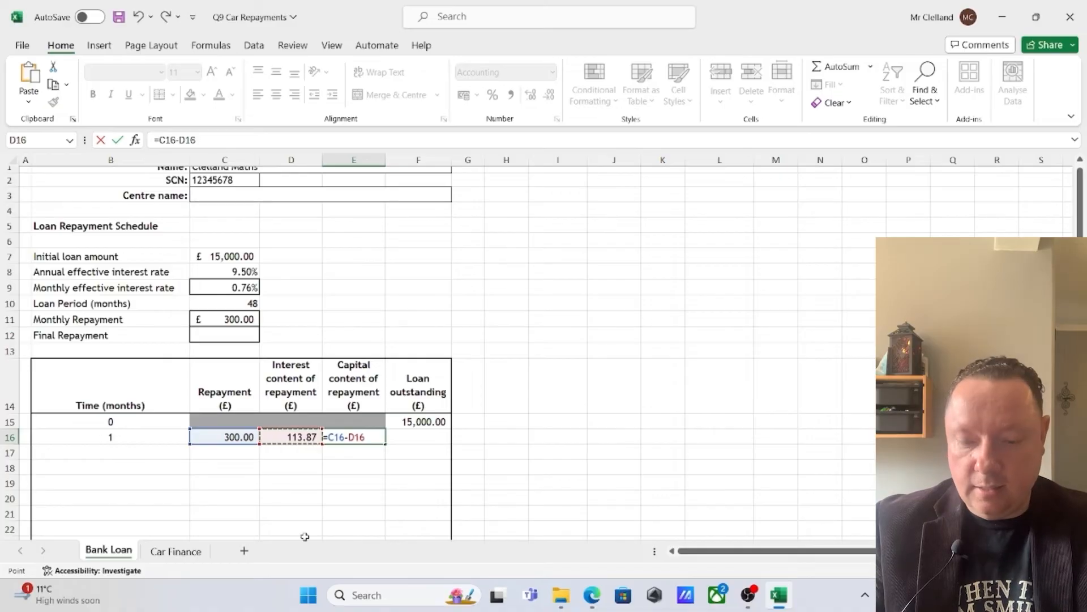
key(Return)
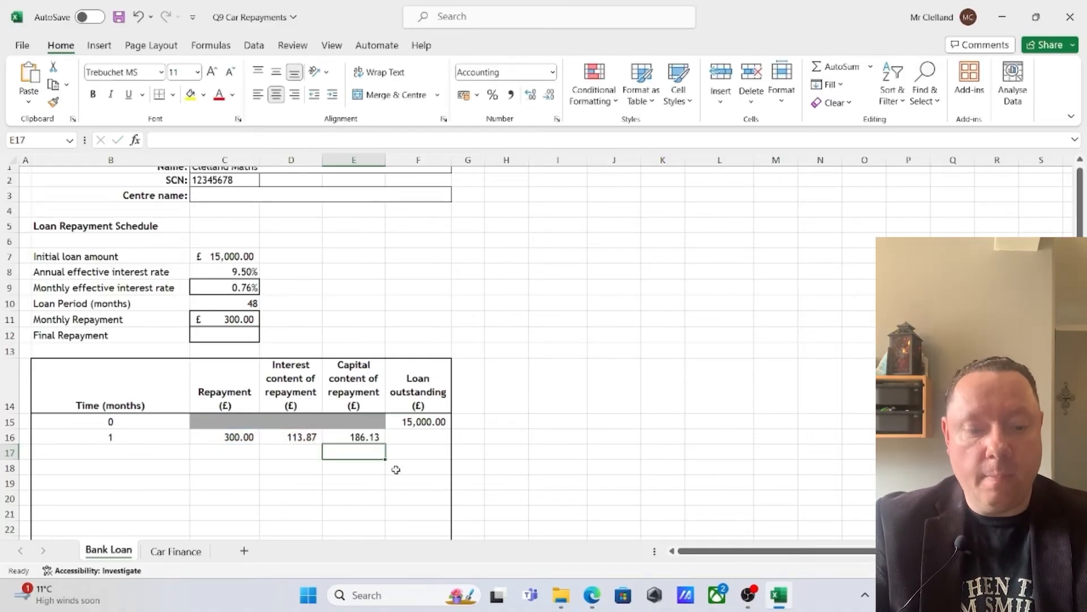
Calculate the month 1 loan outstanding in F16 with =F15-E16
click(418, 436)
text(=)
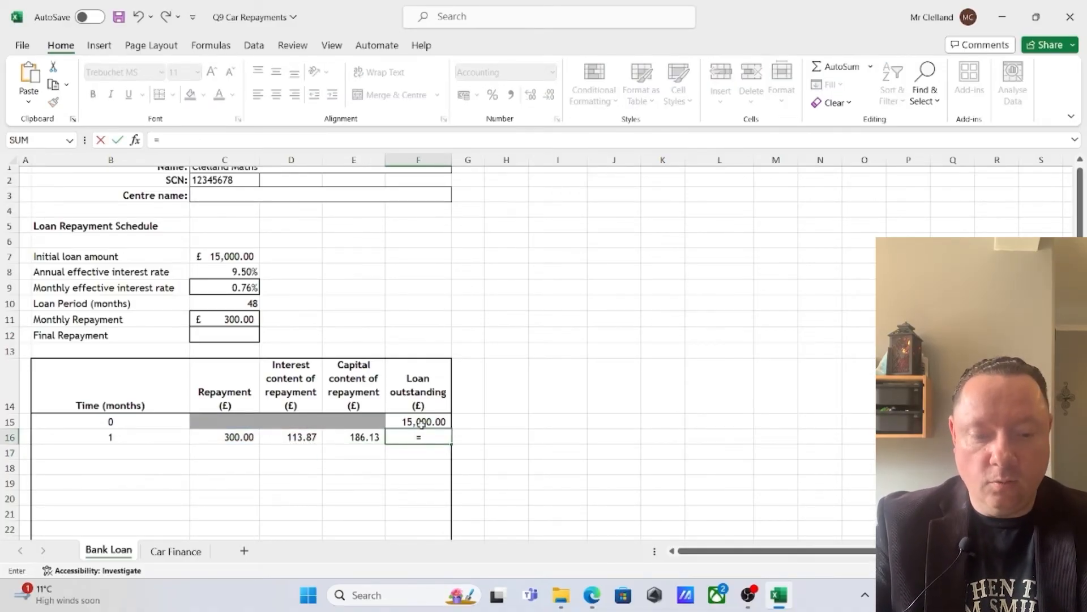
click(423, 422)
text(-)
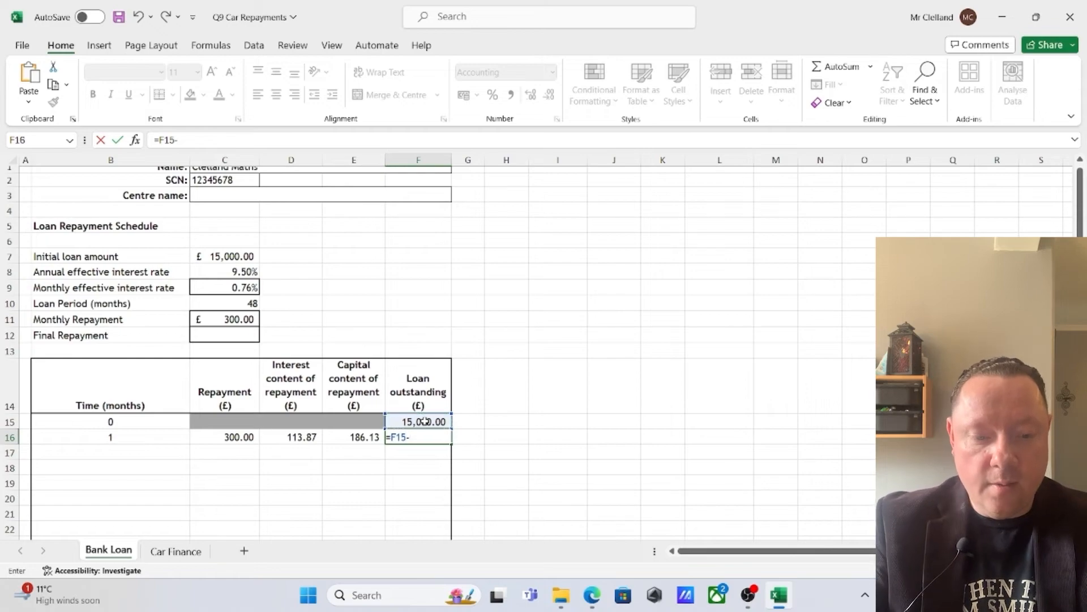
click(355, 437)
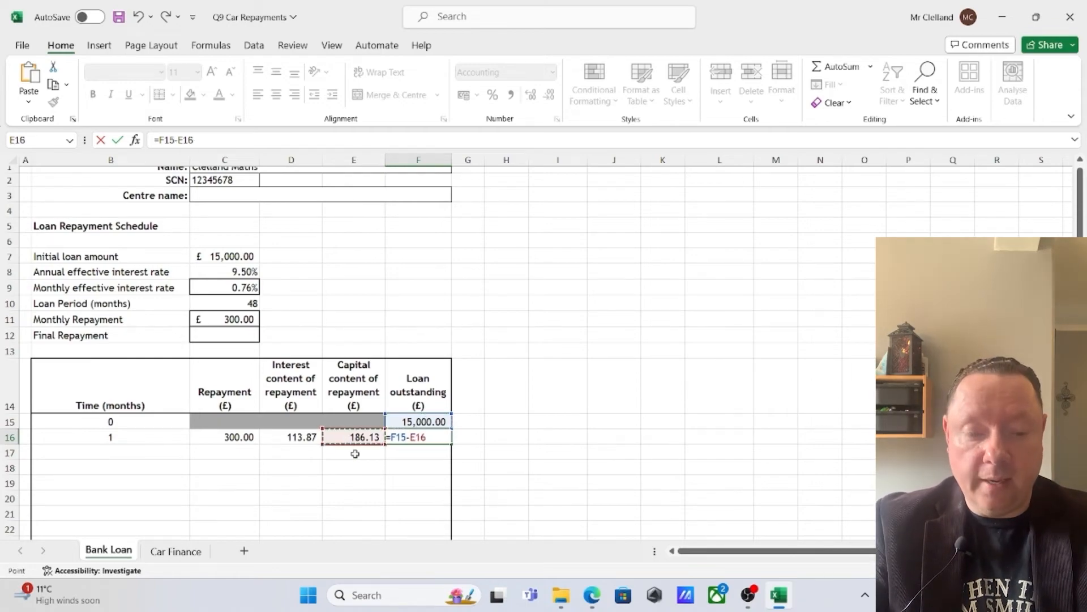
key(Return)
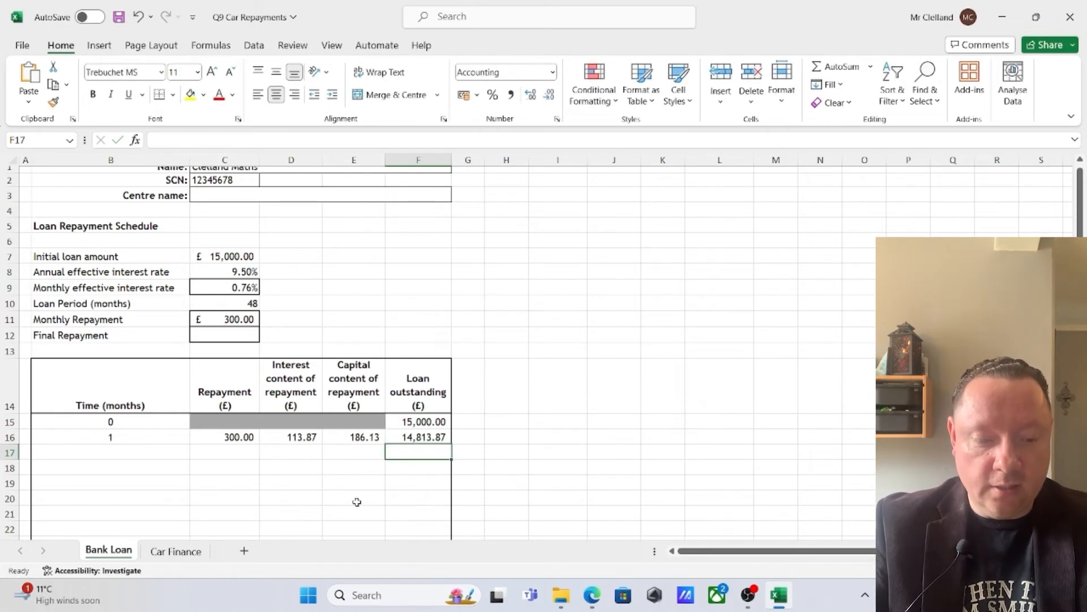
Check the month 1 formulas and fill B16:F16 down to month 48 in row 63
click(301, 433)
click(354, 437)
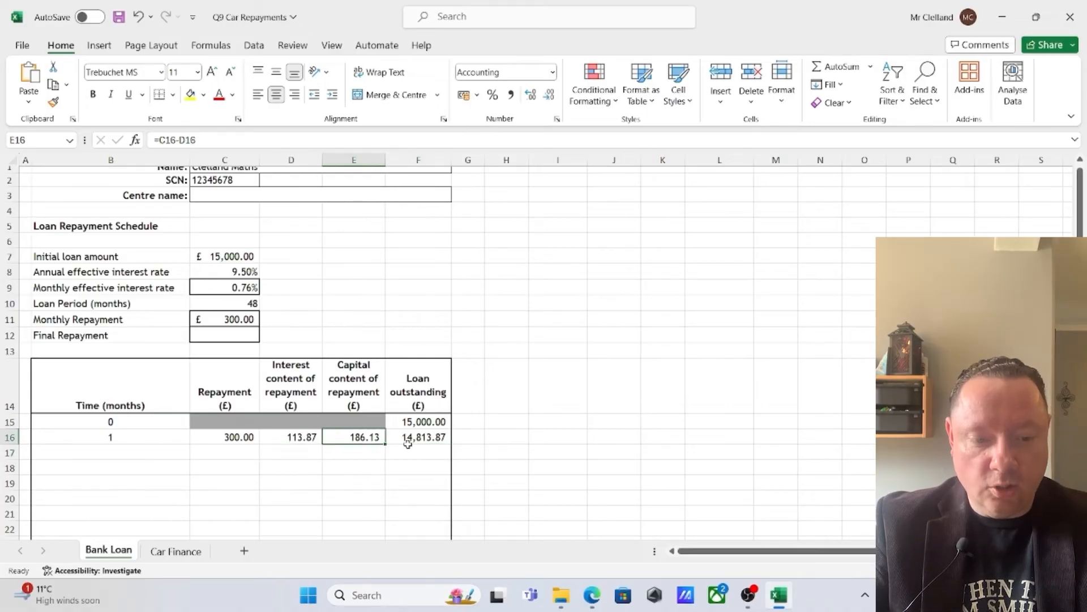
click(418, 436)
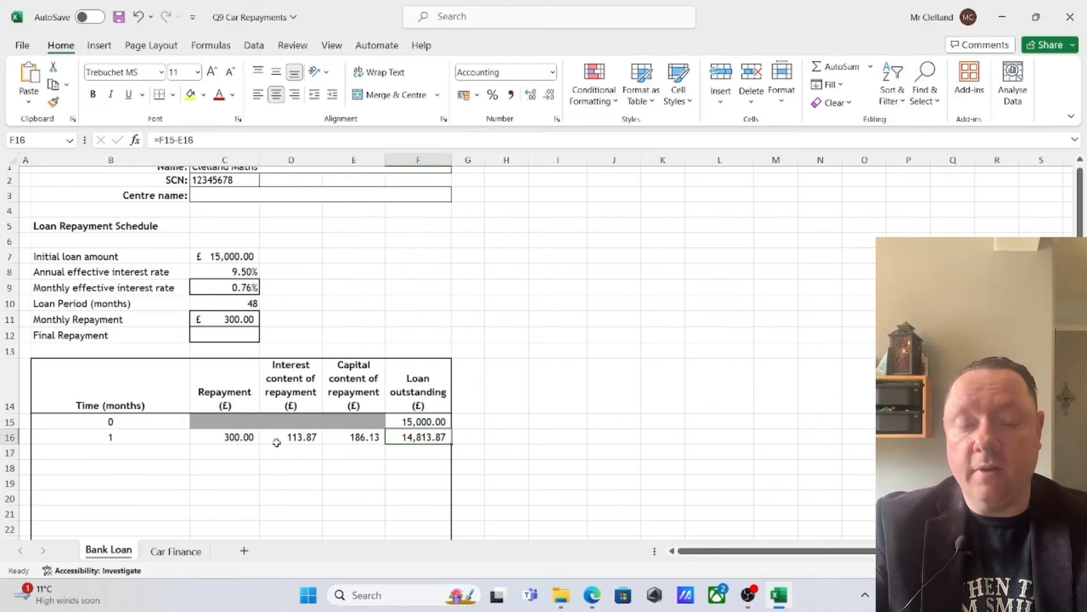
drag(113, 437, 449, 506)
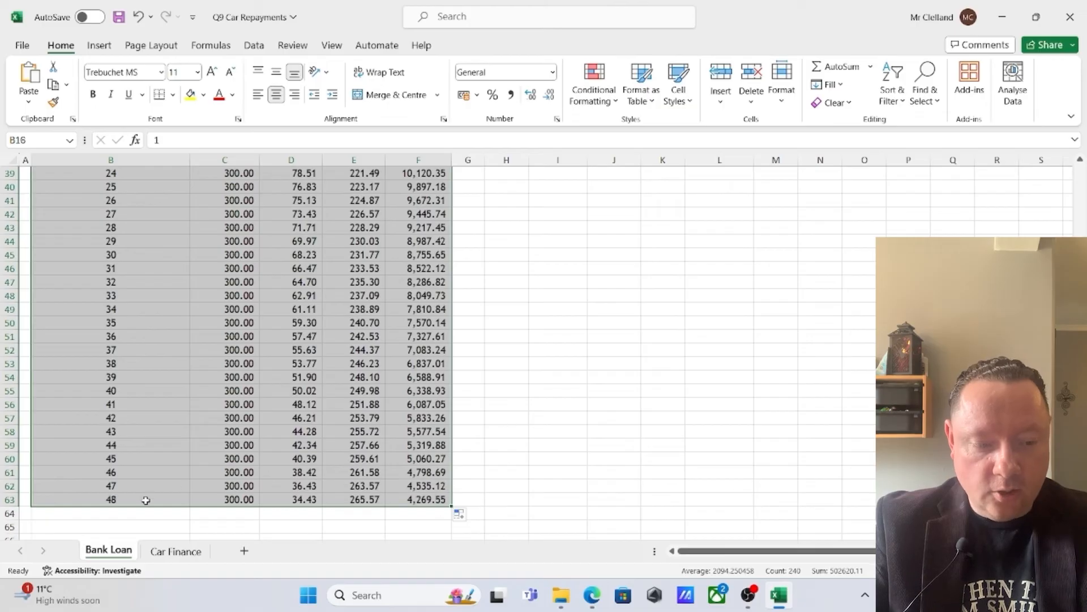
click(577, 406)
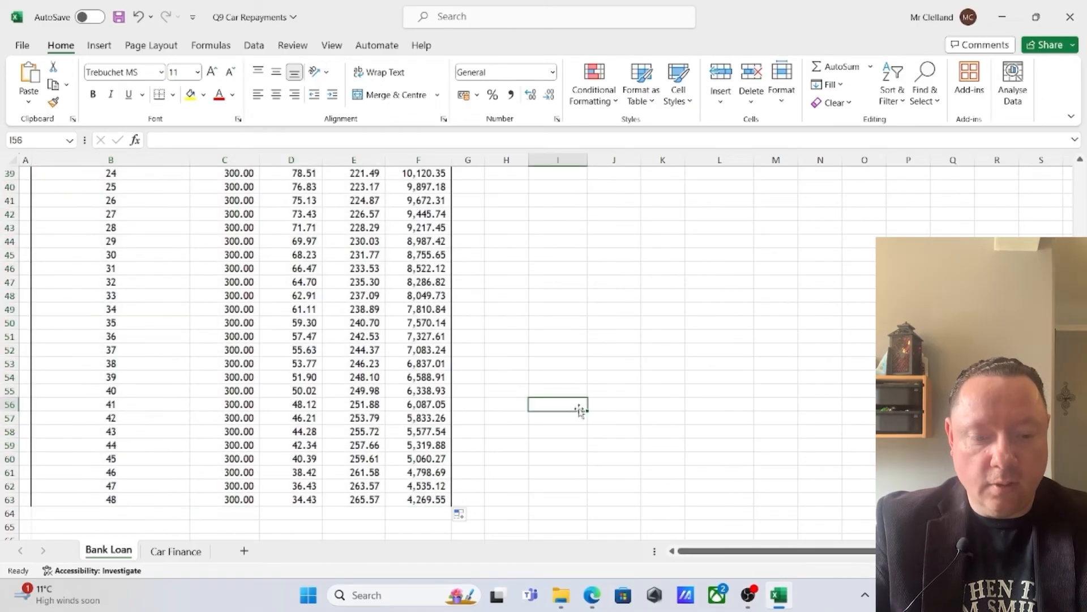
Use Goal Seek to bring the month 48 loan outstanding in F63 to 0 by changing the monthly repayment in C11
click(426, 495)
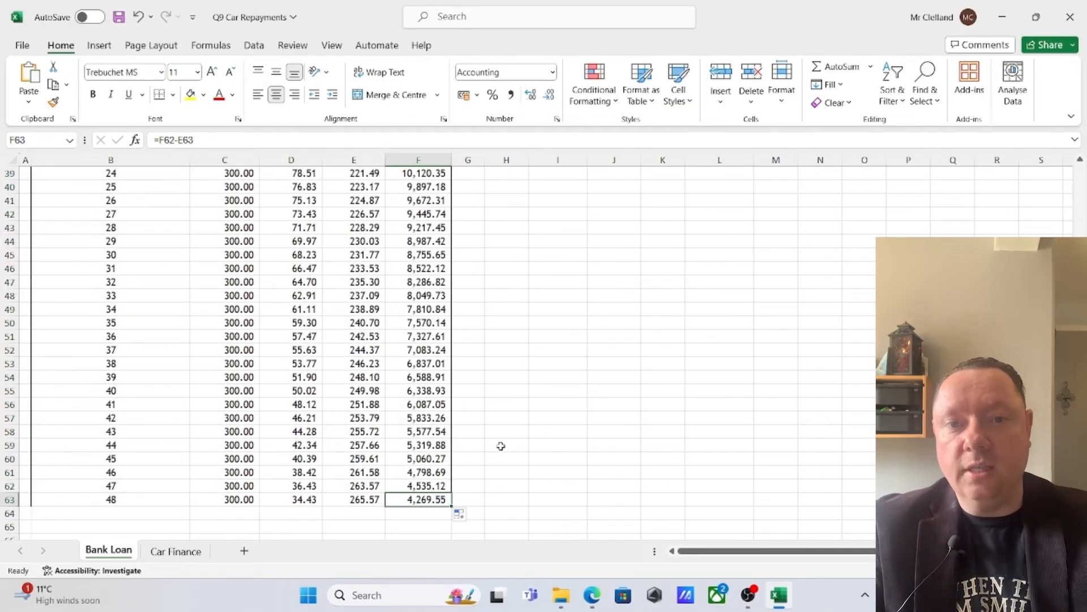
scroll(501, 446, up, 8)
scroll(501, 445, up, 5)
scroll(500, 446, down, 13)
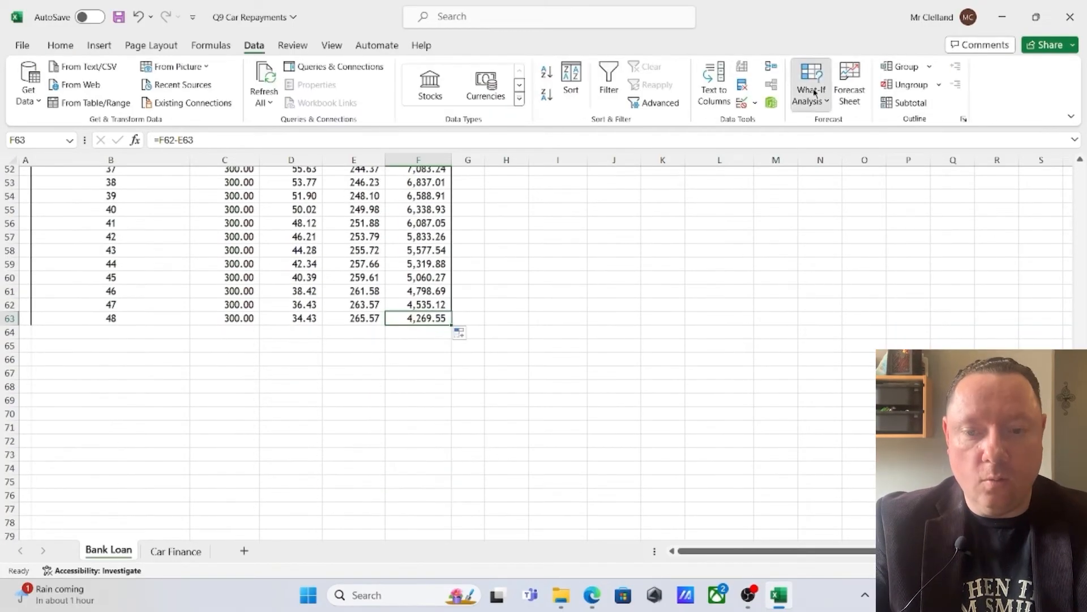
click(810, 85)
click(818, 144)
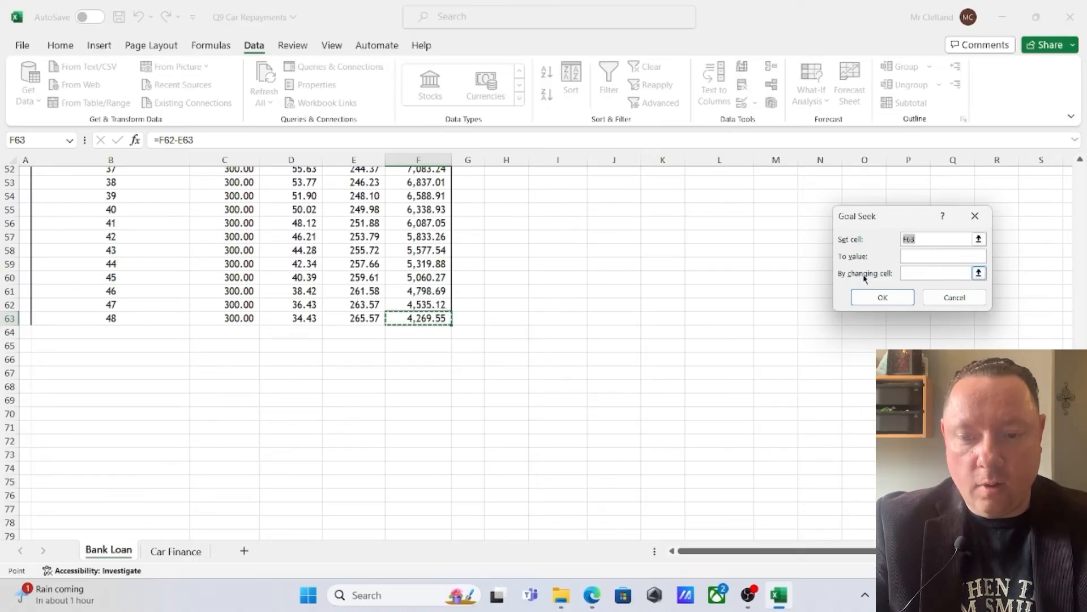
scroll(683, 284, up, 17)
click(921, 257)
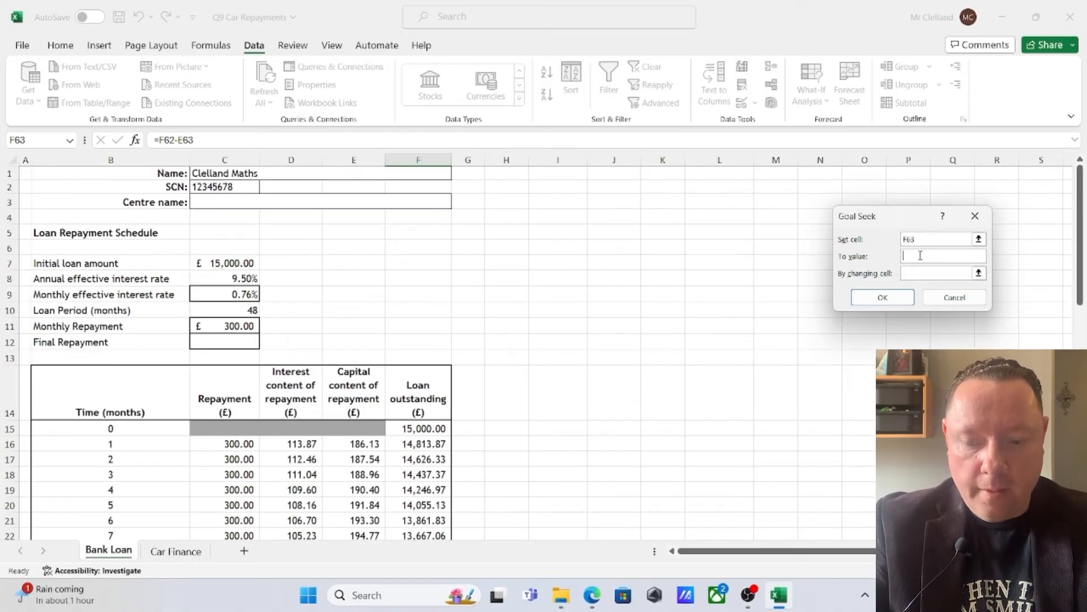
text(0)
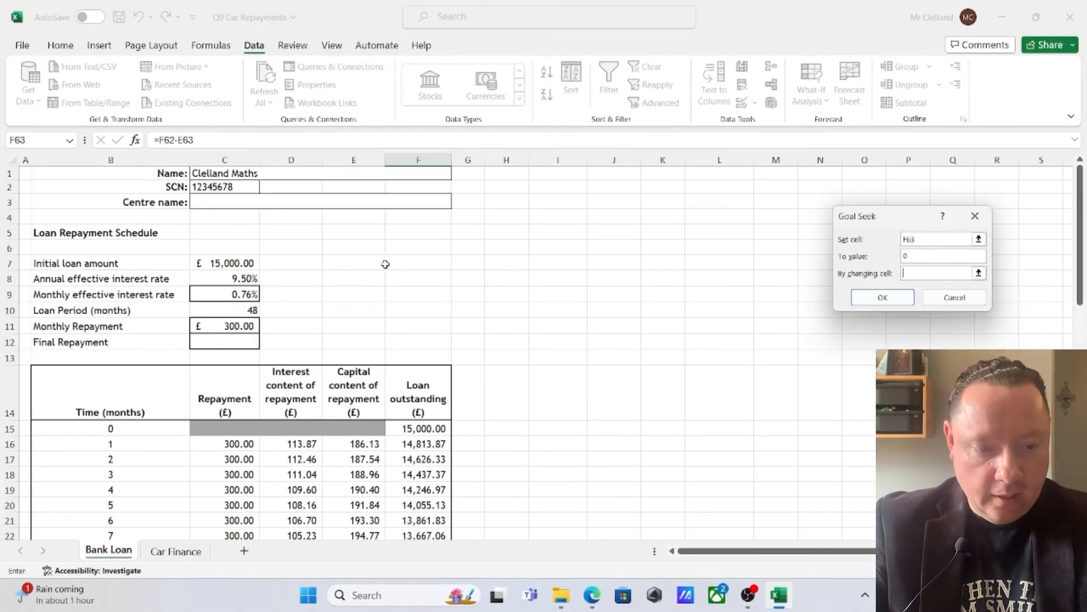
click(224, 326)
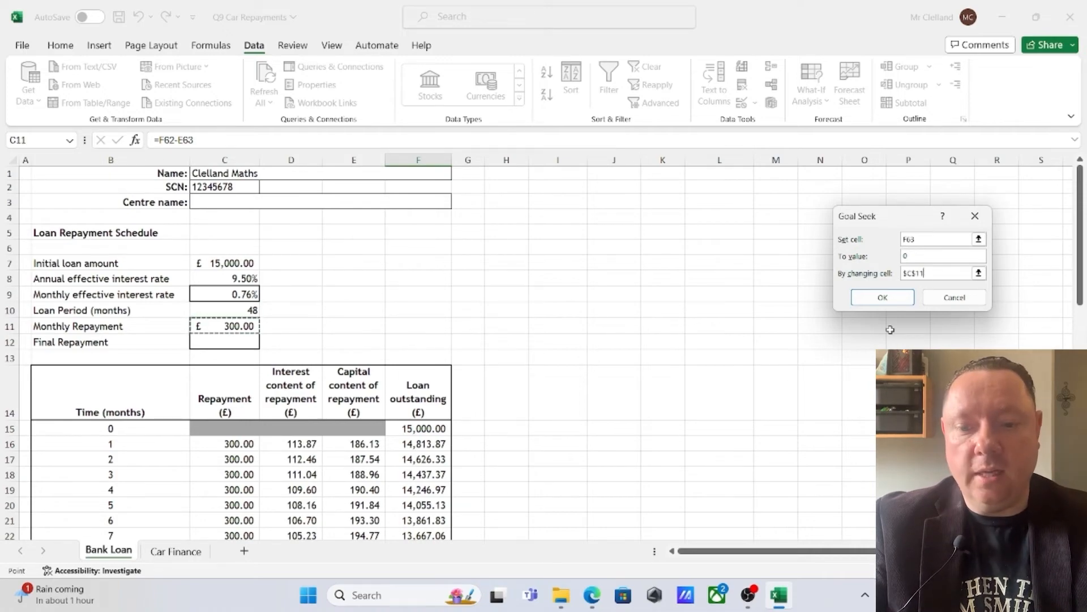
click(904, 300)
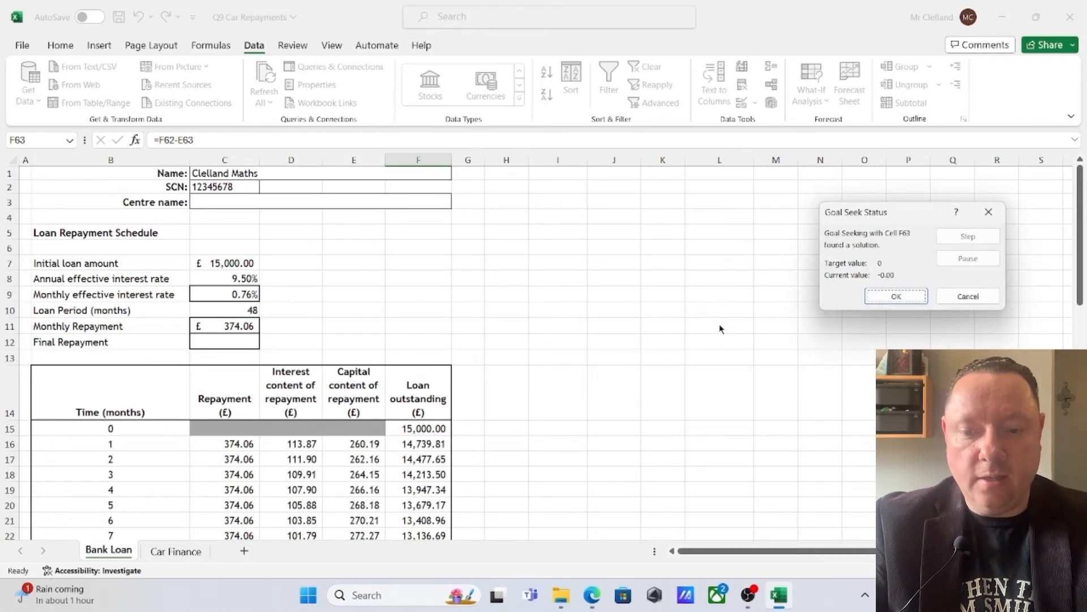
click(896, 297)
scroll(568, 413, down, 17)
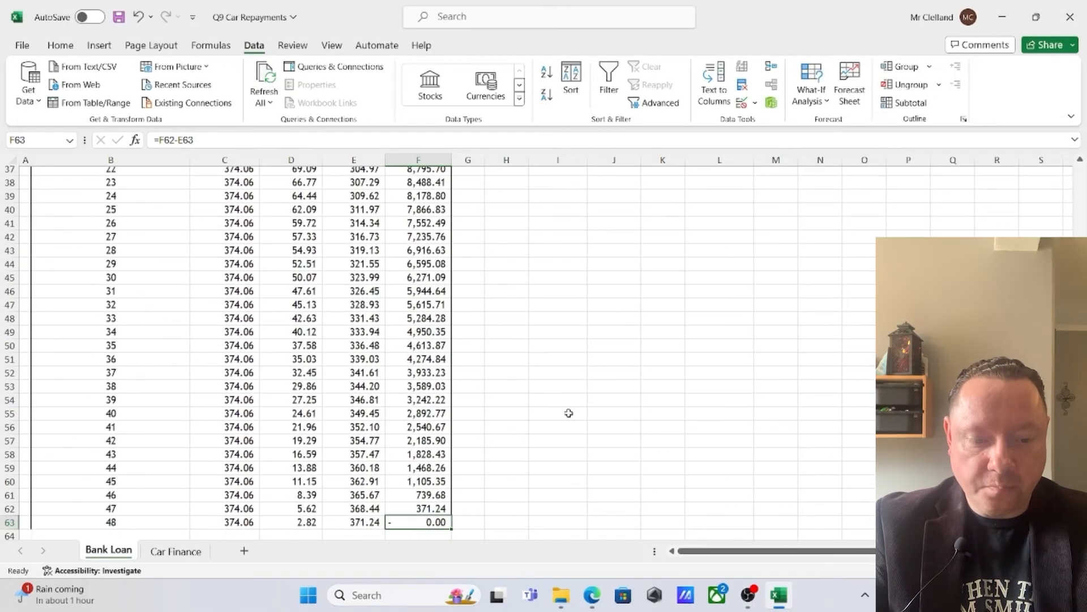
Round the monthly repayment in C11 to 374.06, removing the extra decimal places left by Goal Seek
scroll(501, 401, up, 16)
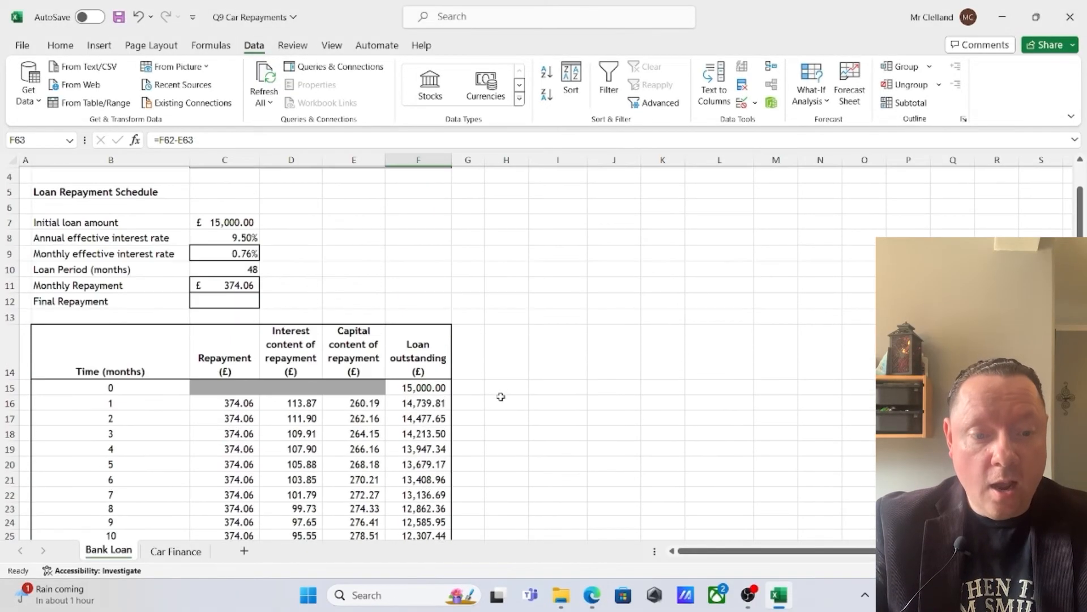
click(231, 290)
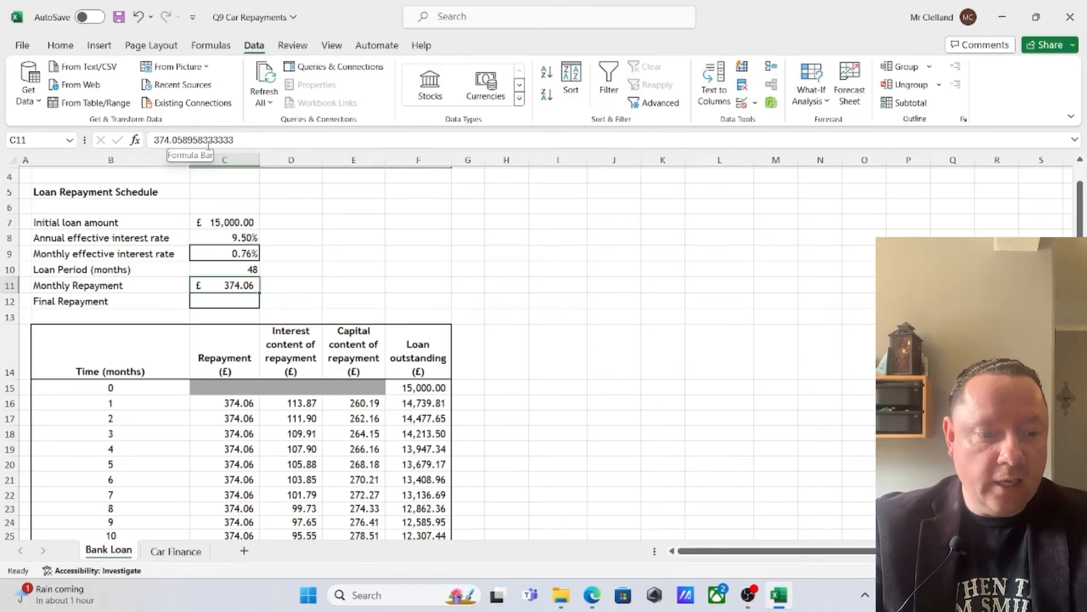
drag(179, 139, 303, 140)
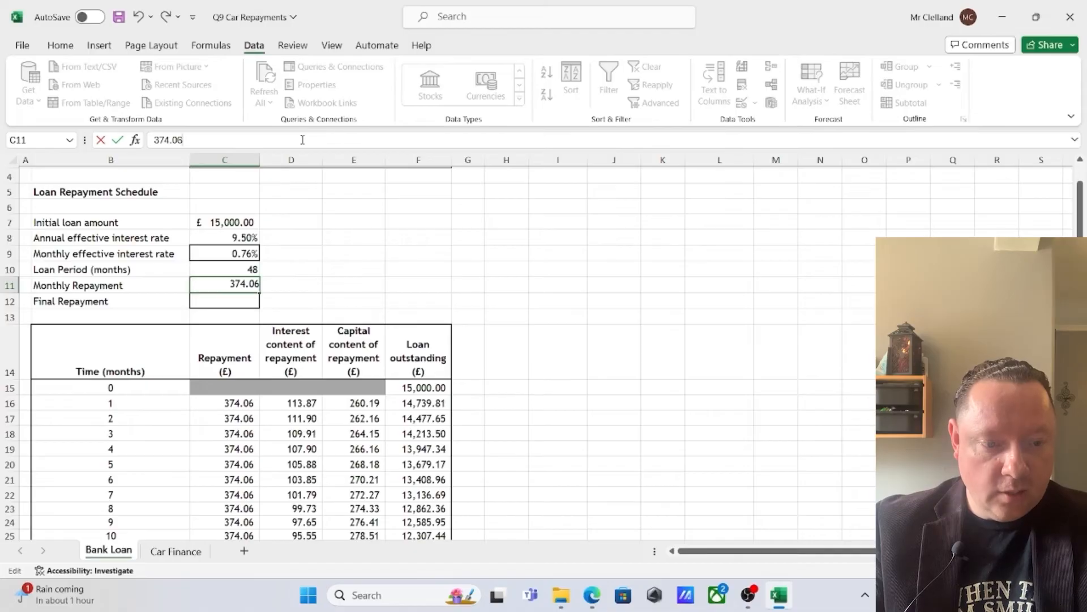
key(Return)
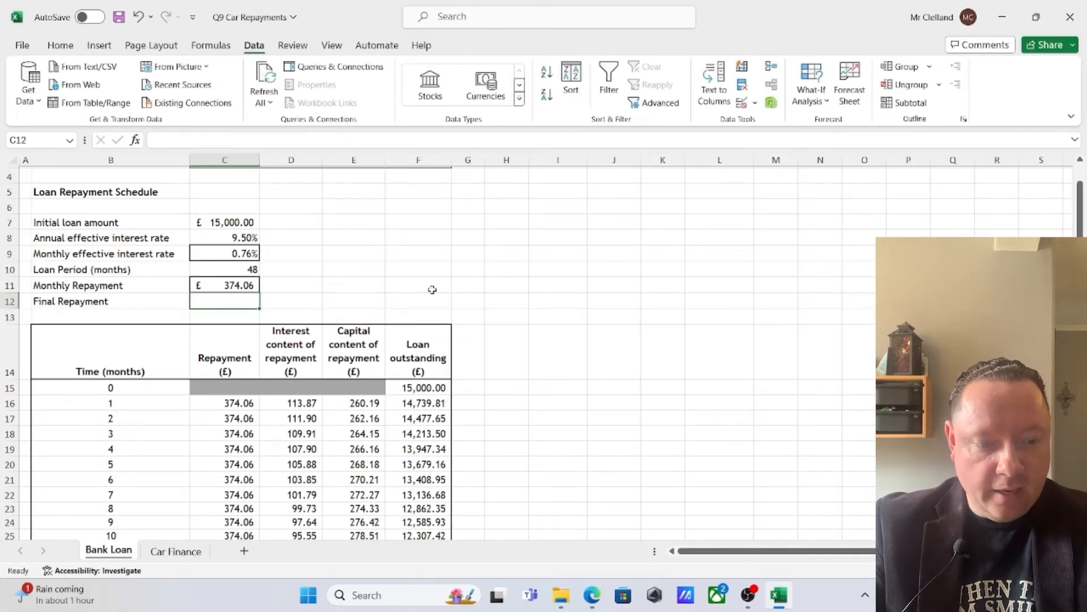
Change the month 48 repayment in C63 to =$C$11-0.07 and check the loan outstanding in F63
scroll(432, 289, down, 12)
click(420, 483)
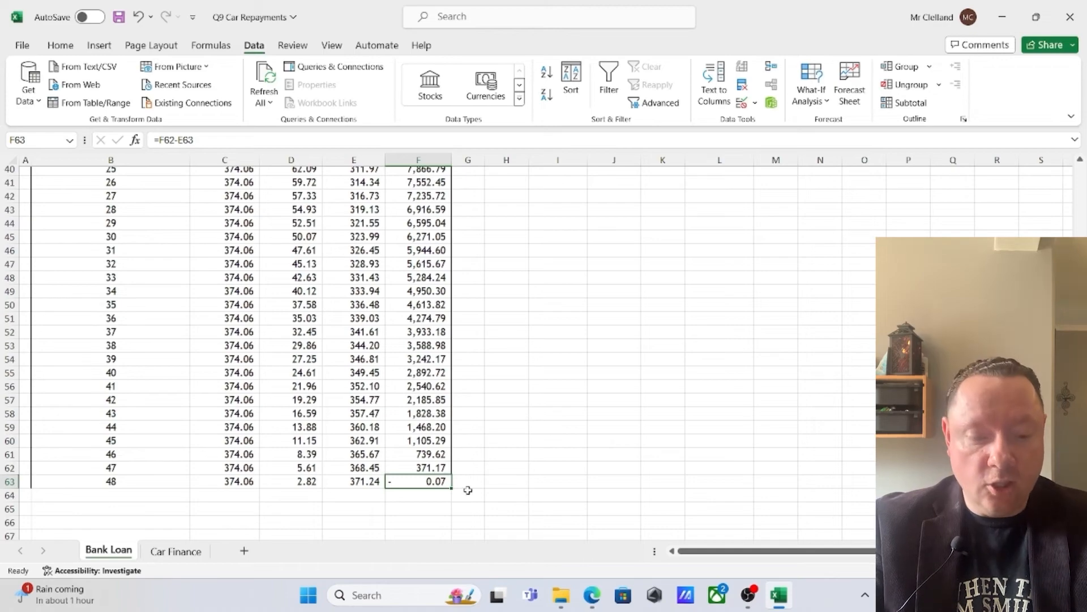
click(249, 479)
scroll(278, 405, down, 3)
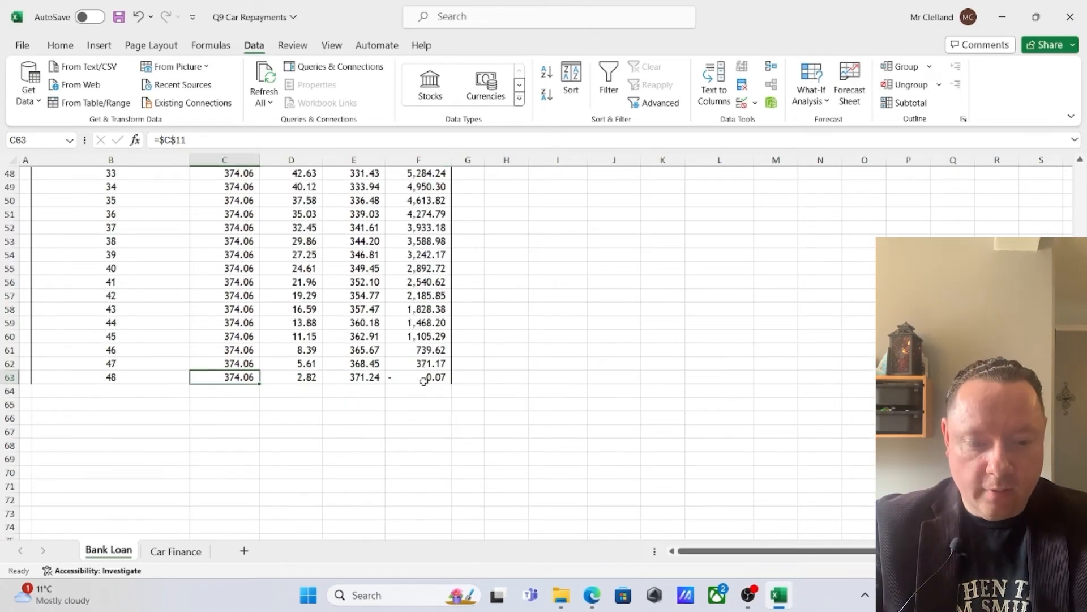
click(204, 143)
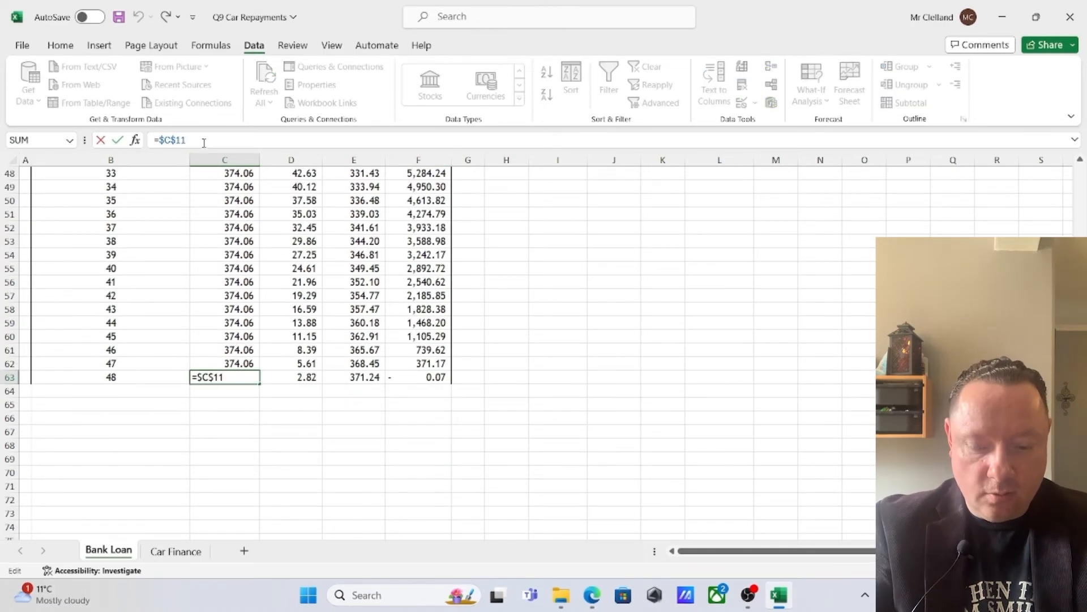
text(-0.07)
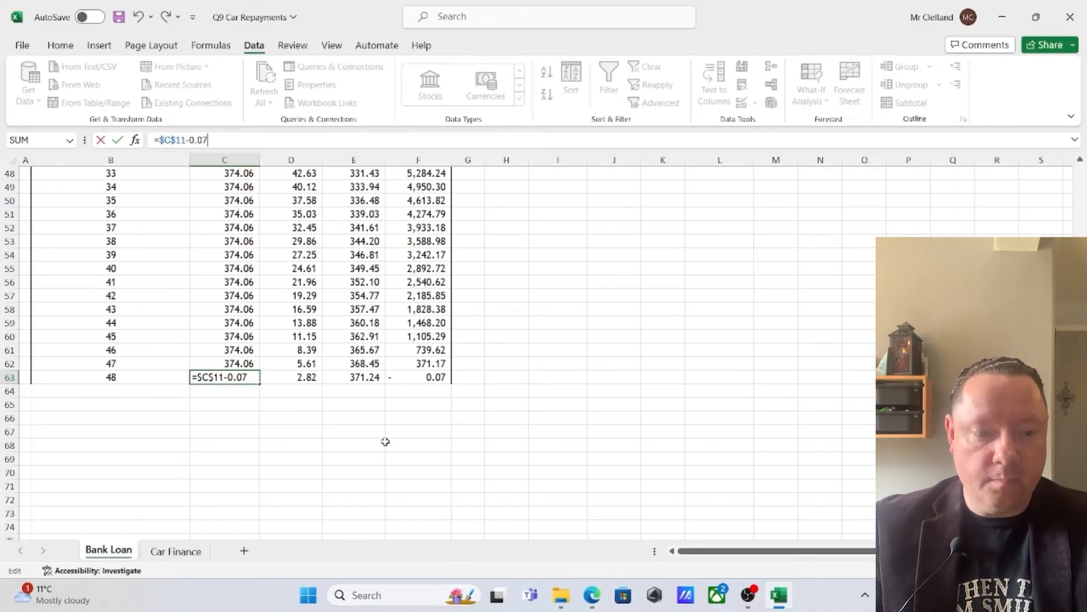
key(Return)
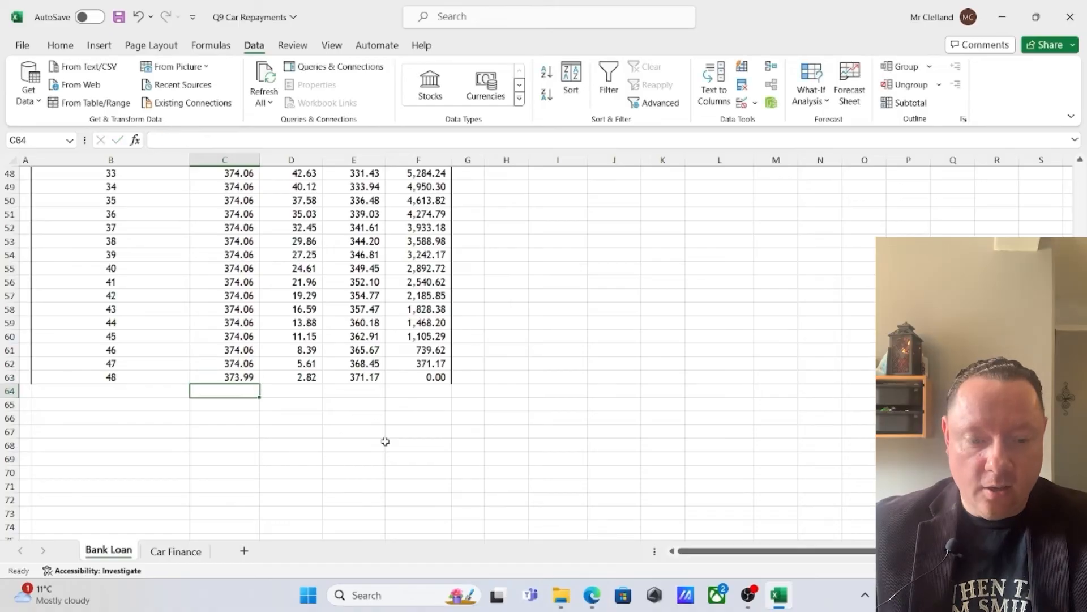
click(426, 375)
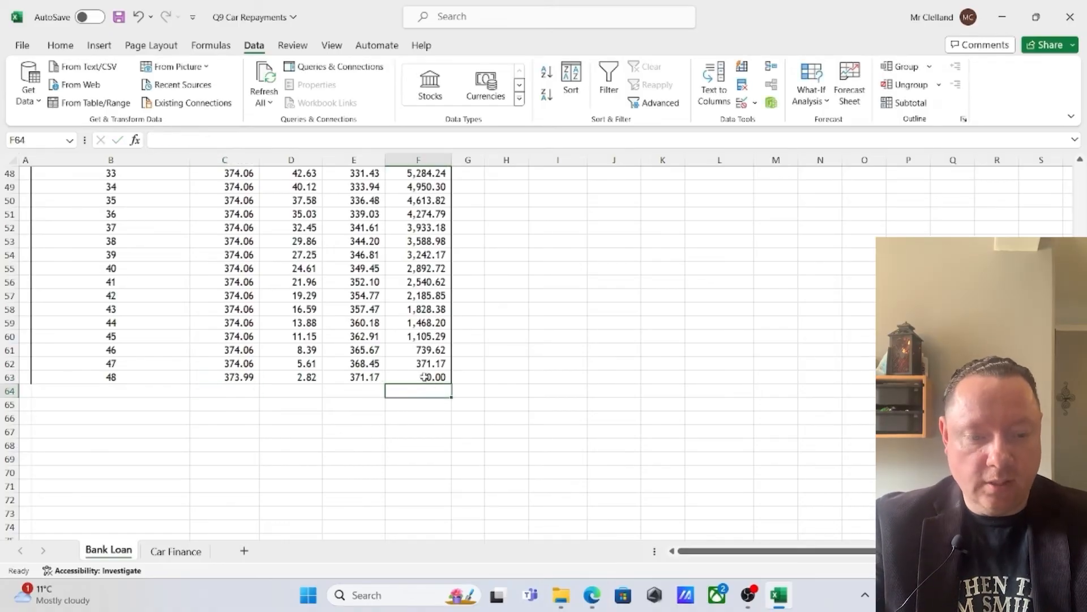
click(255, 374)
Enter 373.99 as the final repayment in C12
scroll(332, 397, up, 15)
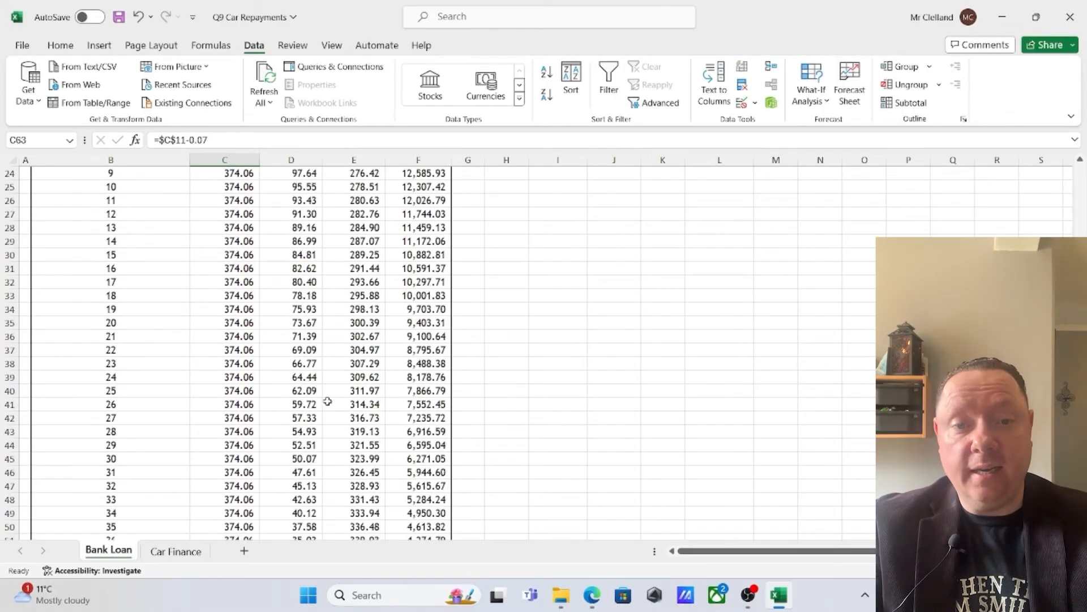
click(224, 319)
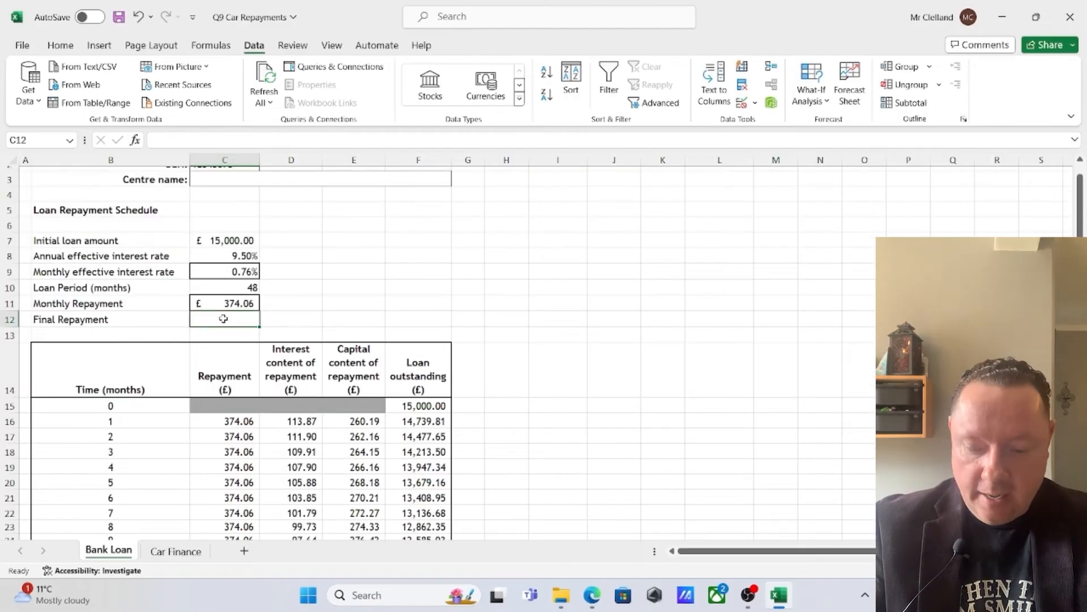
text(373.99)
key(Return)
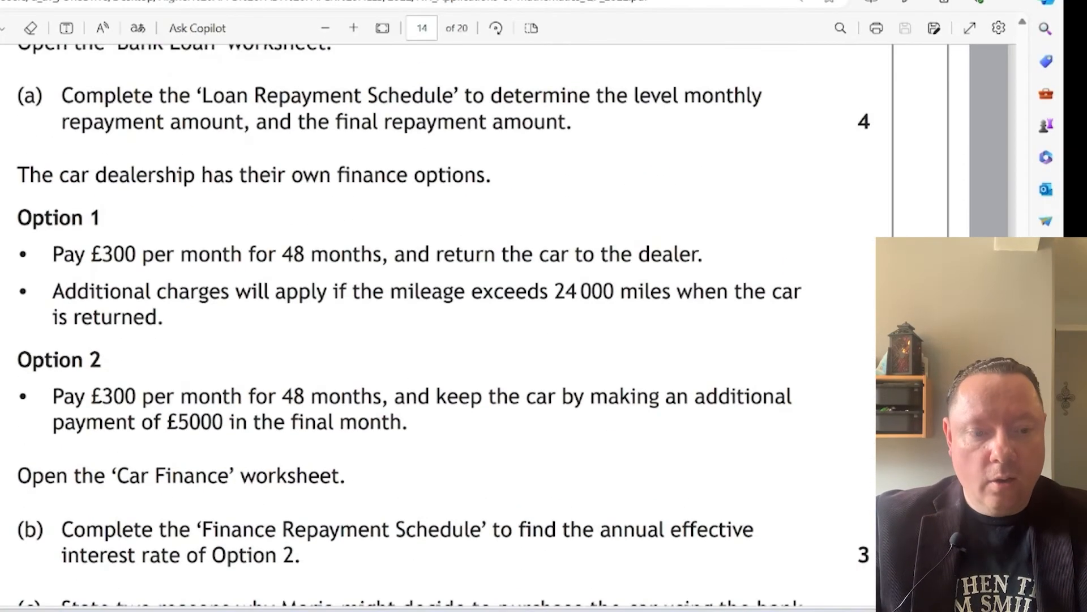
Switch to the exam paper PDF and read the dealership's finance Options 1 and 2 and question parts (b) and (c)
scroll(430, 323, down, 3)
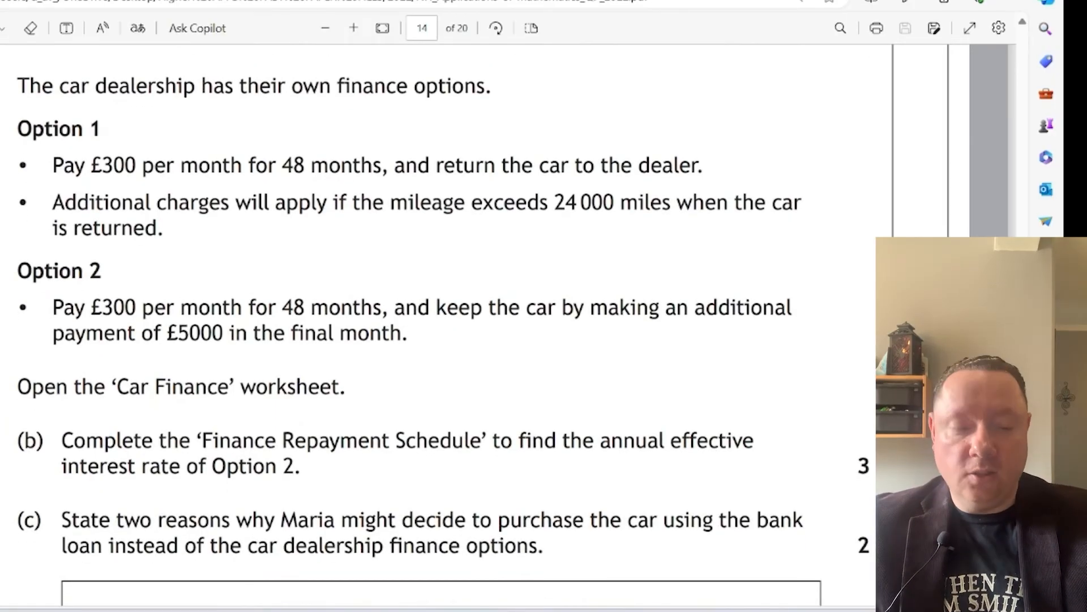
drag(92, 165, 704, 166)
drag(157, 202, 795, 231)
click(752, 242)
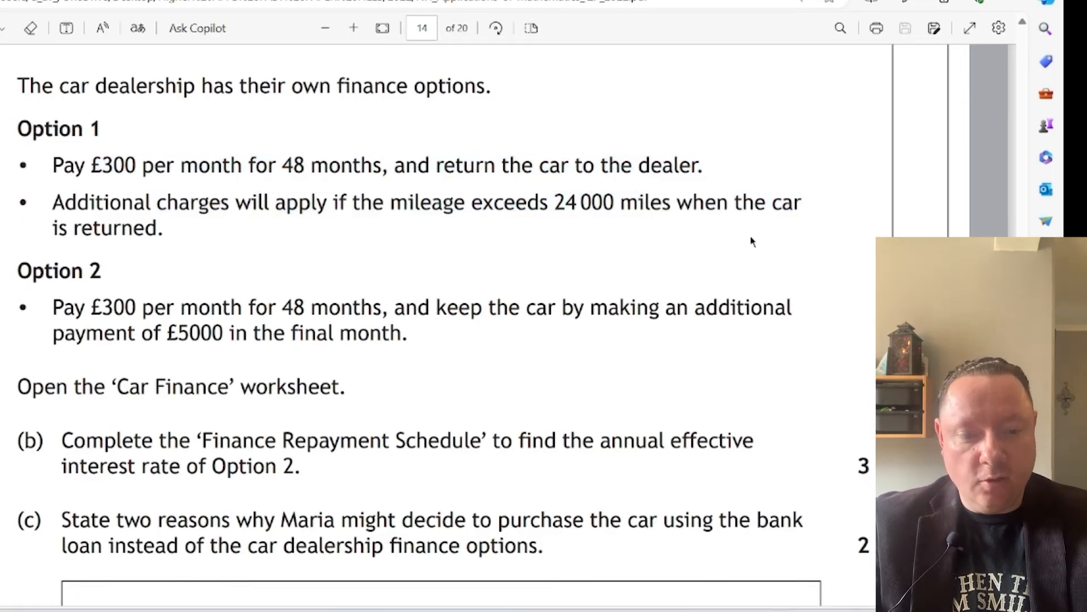
drag(53, 306, 208, 333)
click(209, 333)
scroll(175, 433, down, 5)
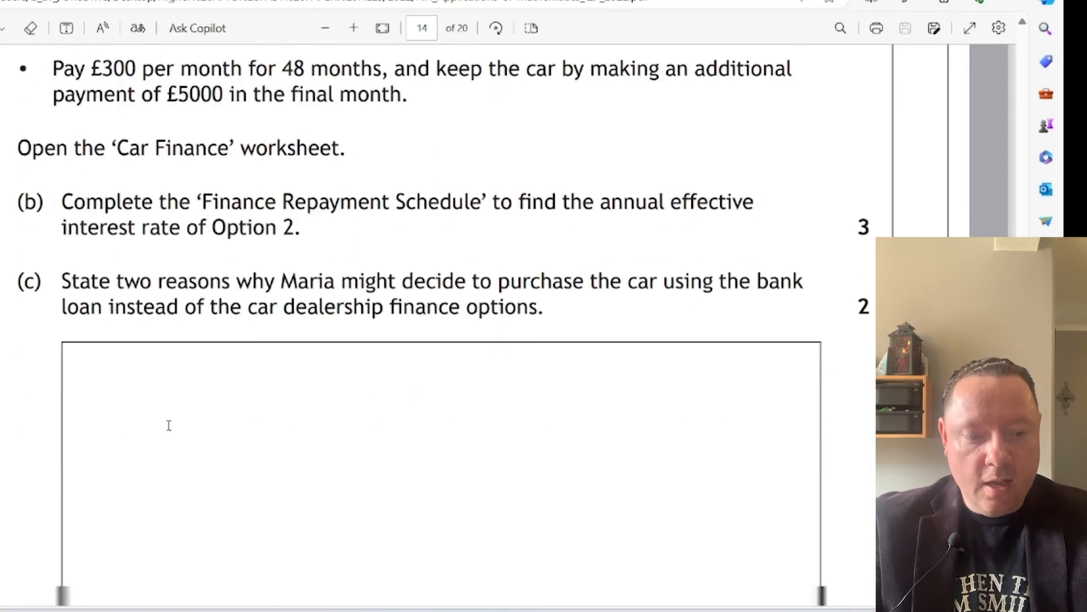
drag(62, 172, 243, 198)
click(374, 264)
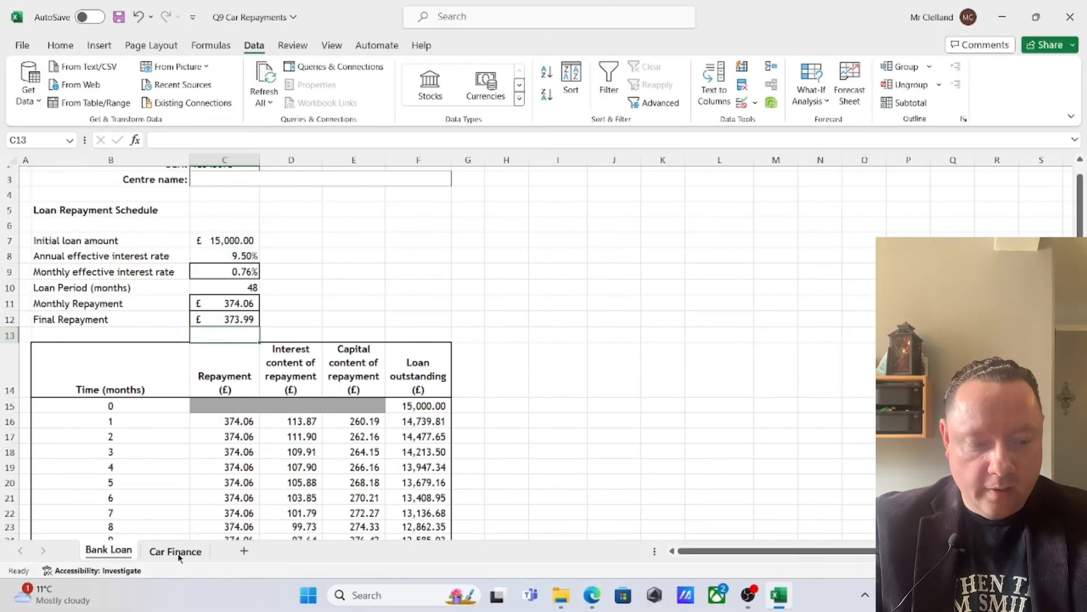
Switch to the Car Finance worksheet in Excel and enter a trial annual effective interest rate of 40% in C8
click(187, 550)
click(343, 320)
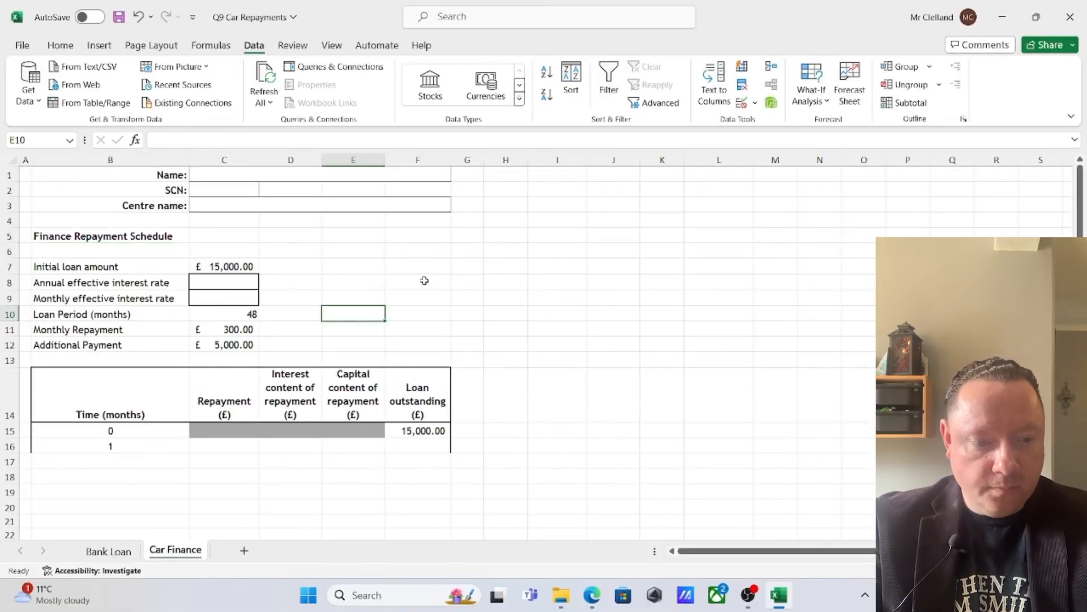
click(235, 283)
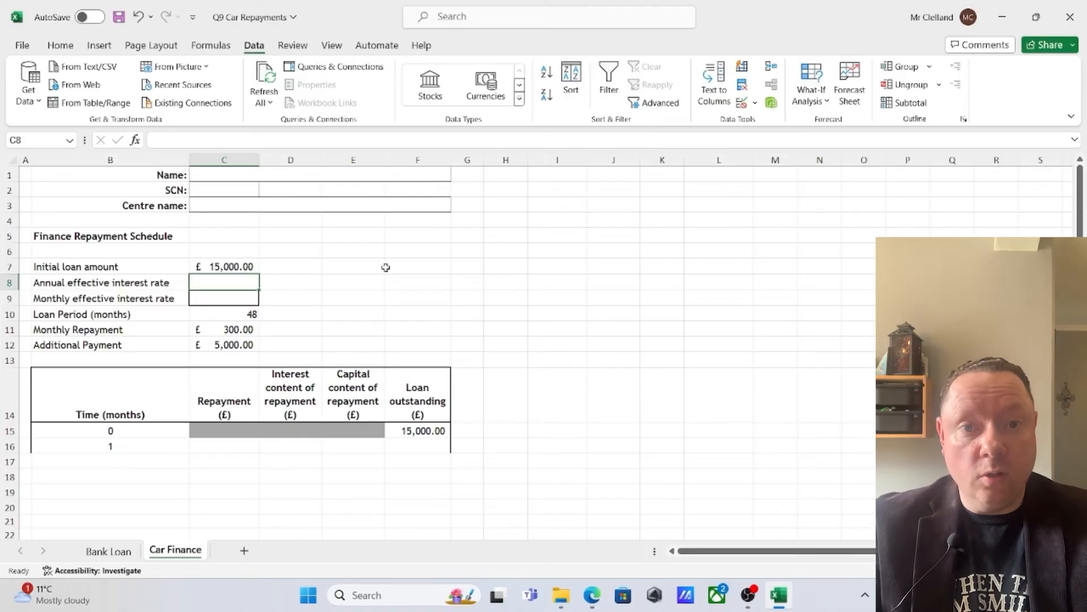
text(40%)
key(Return)
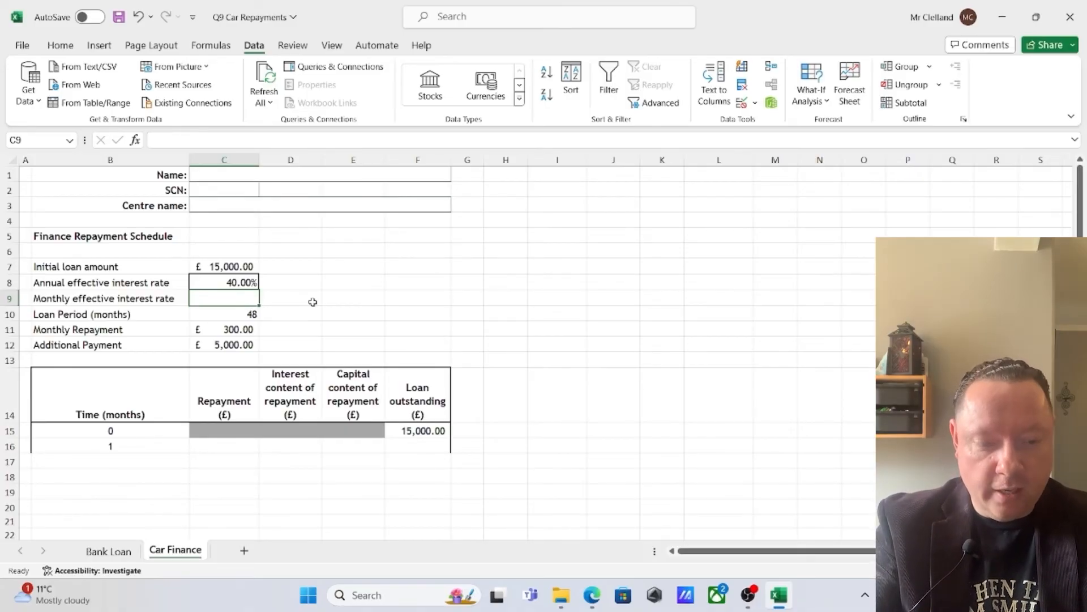
Calculate the monthly effective interest rate in C9 with =(1+C8)^(1/12)-1
text(=(1+)
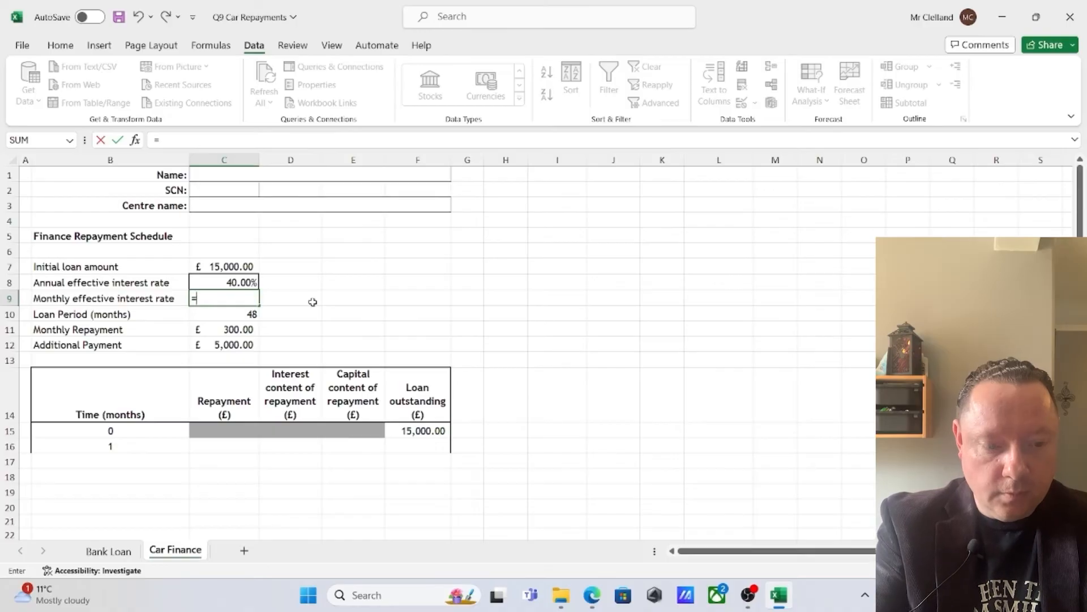
click(240, 281)
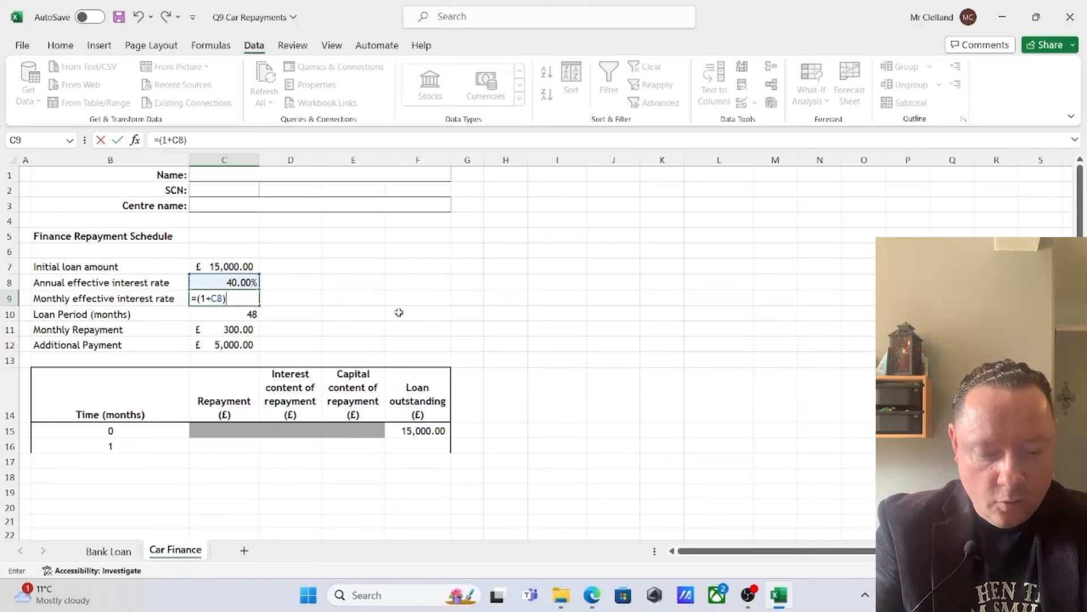
text()^(1)
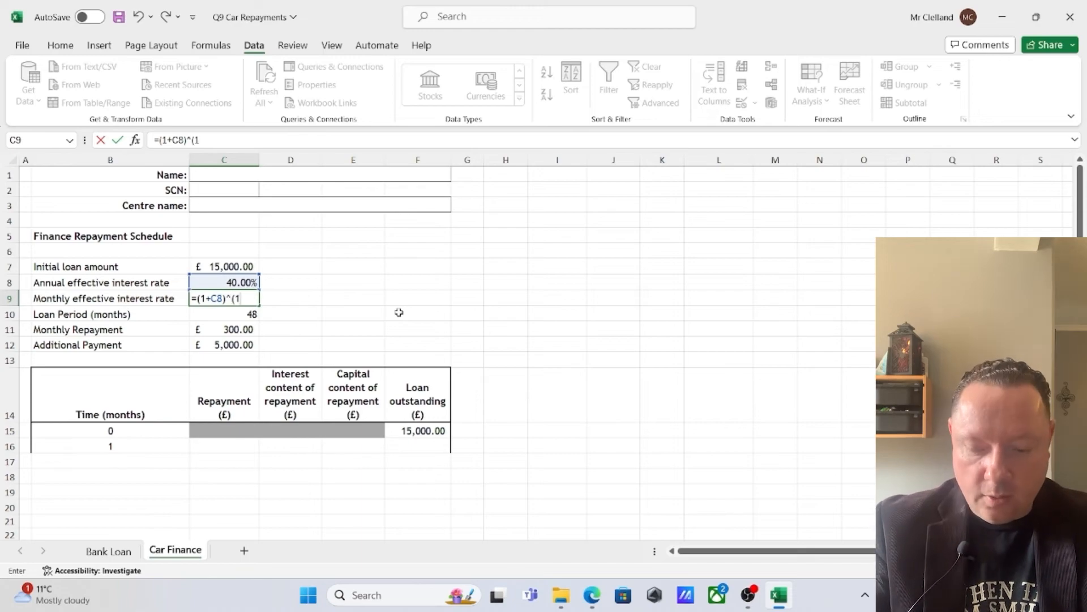
text(/12)-1)
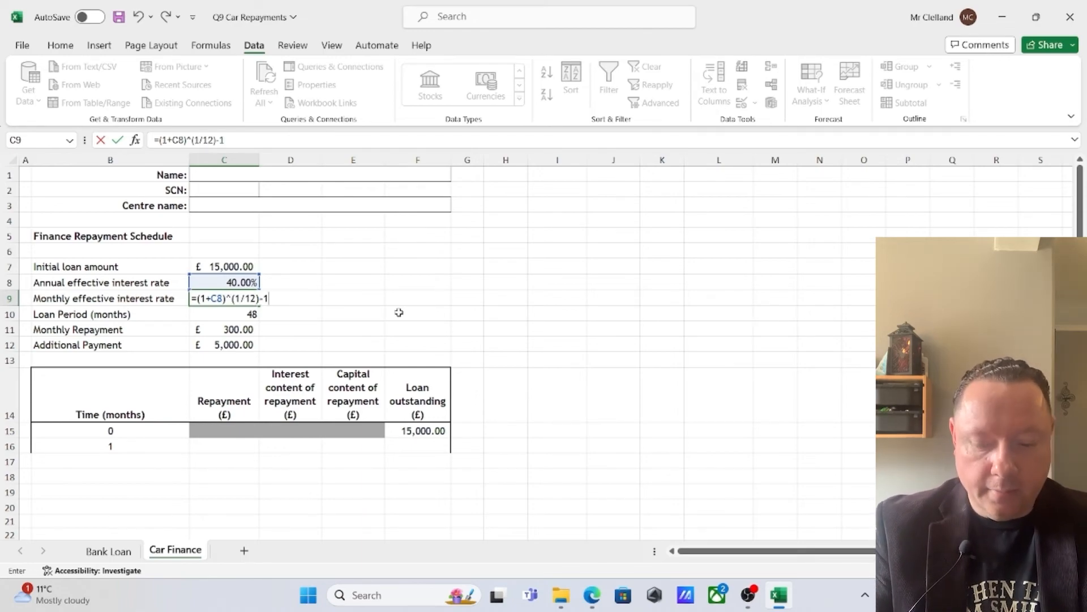
key(Return)
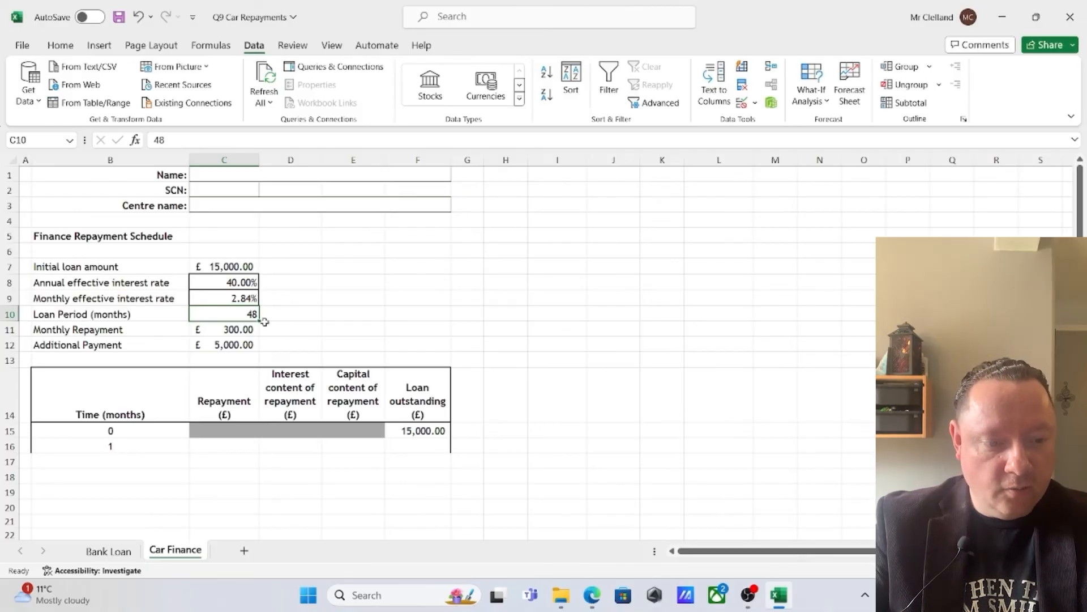
Review the monthly repayment and additional payment, and set the month 1 repayment in C16 to =$C$11
click(230, 327)
click(238, 343)
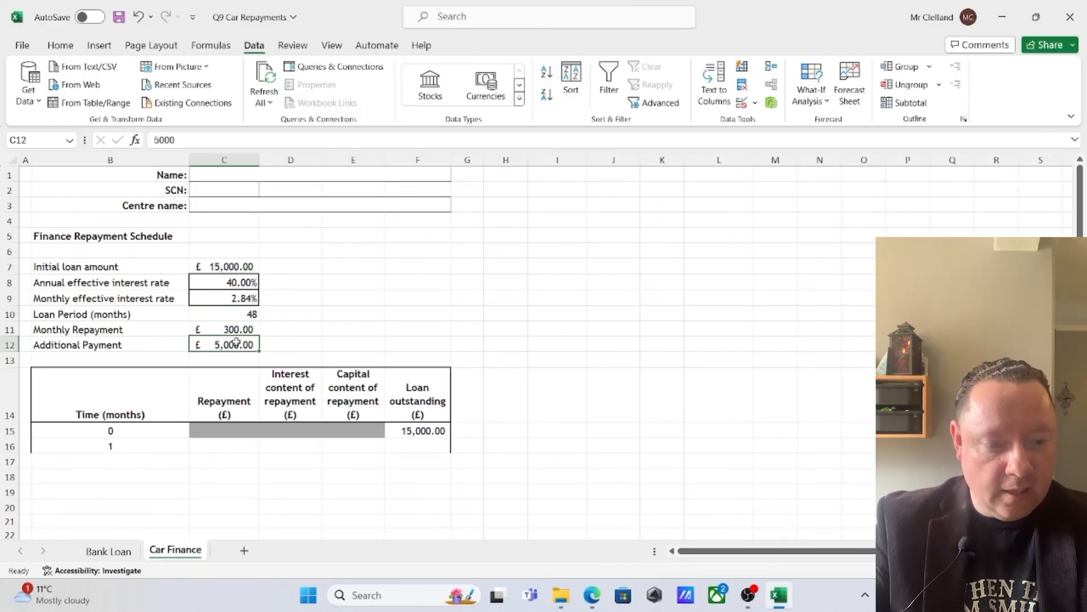
scroll(408, 348, down, 1)
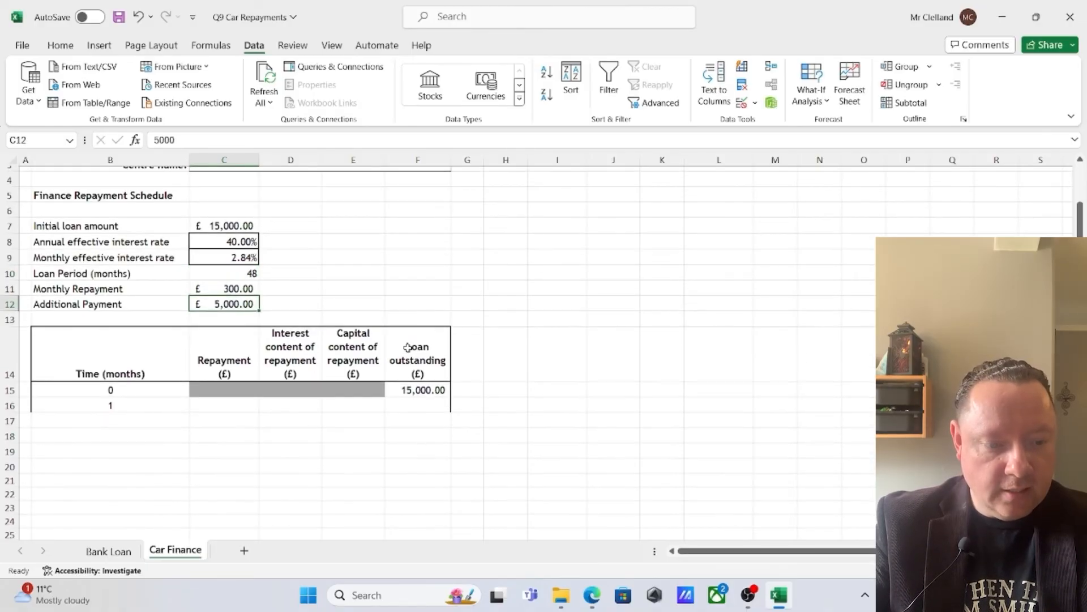
click(231, 406)
text(=)
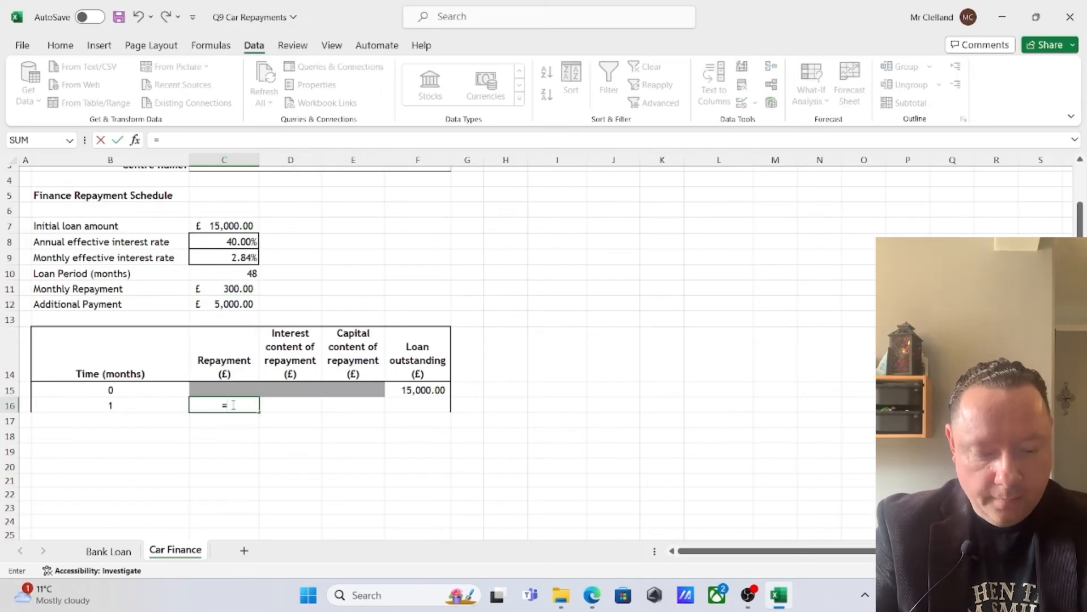
text($C$)
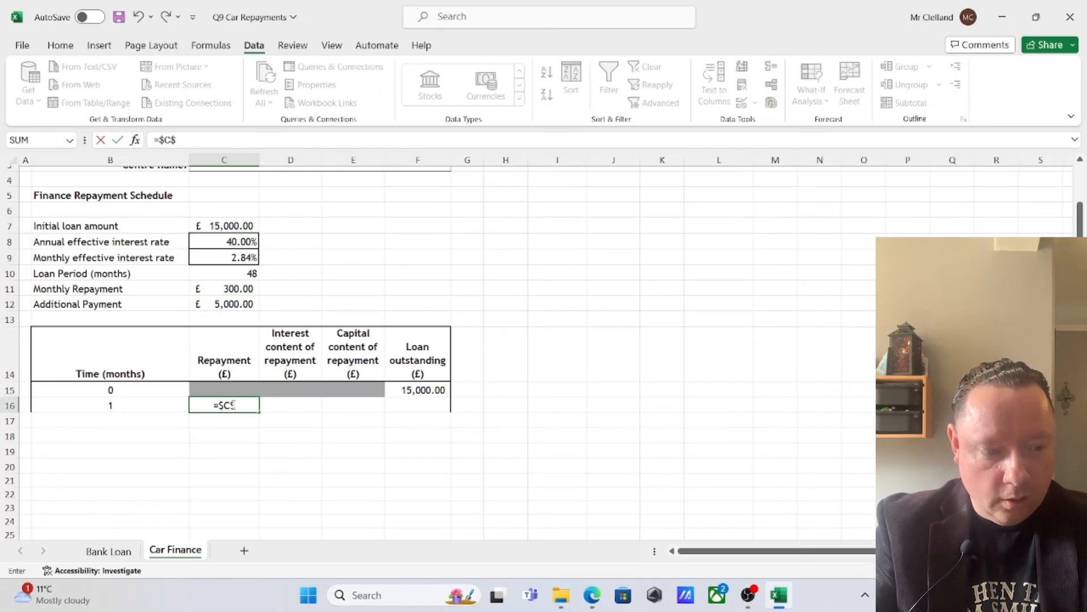
text(11)
key(Return)
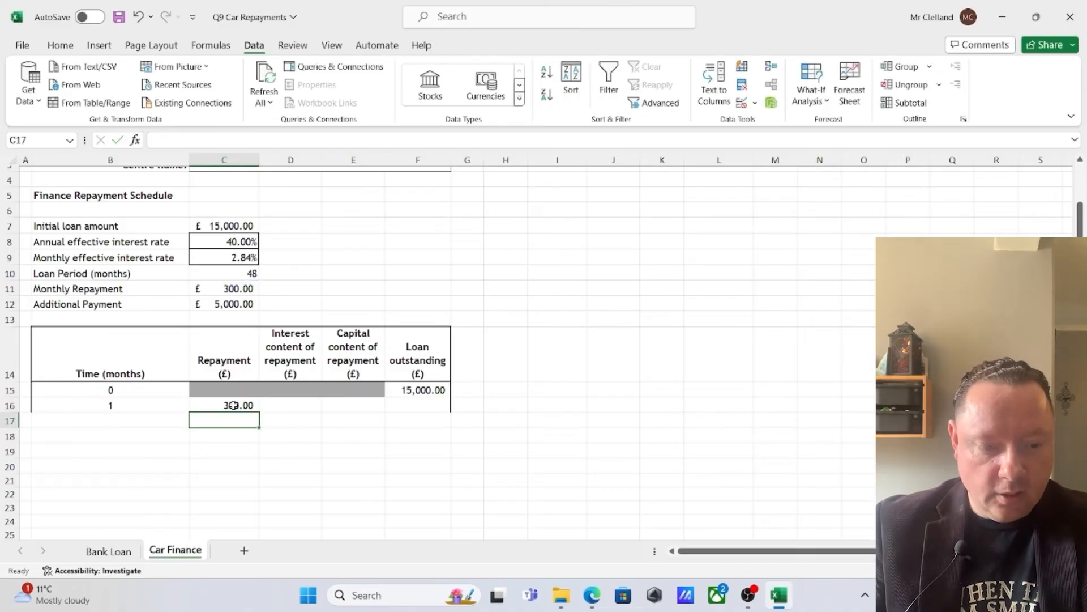
click(231, 406)
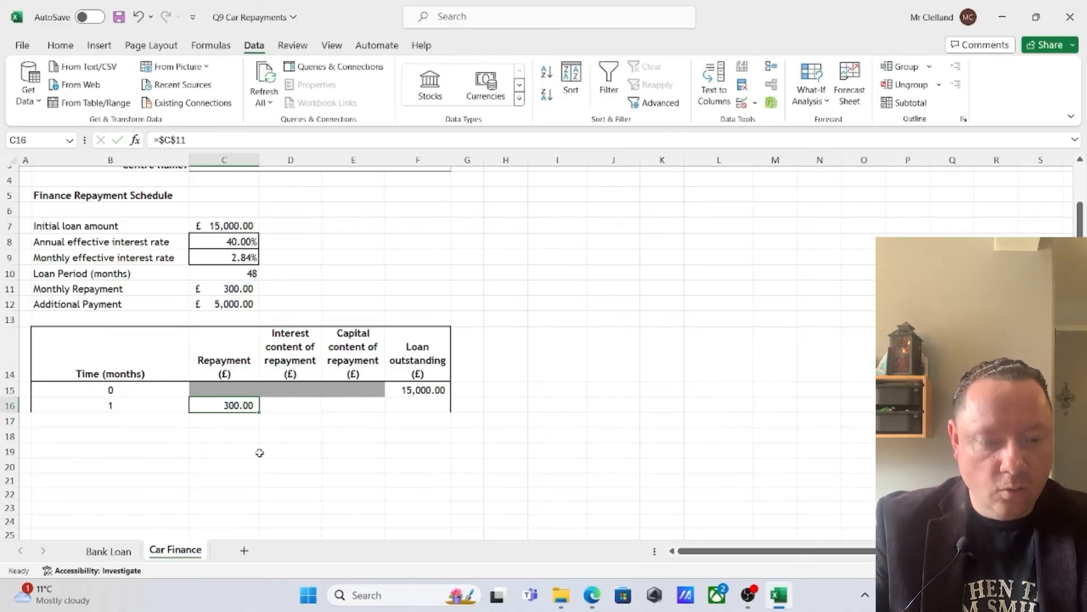
Calculate the month 1 interest content in D16 with =ROUND($C$9*F15,2)
click(291, 404)
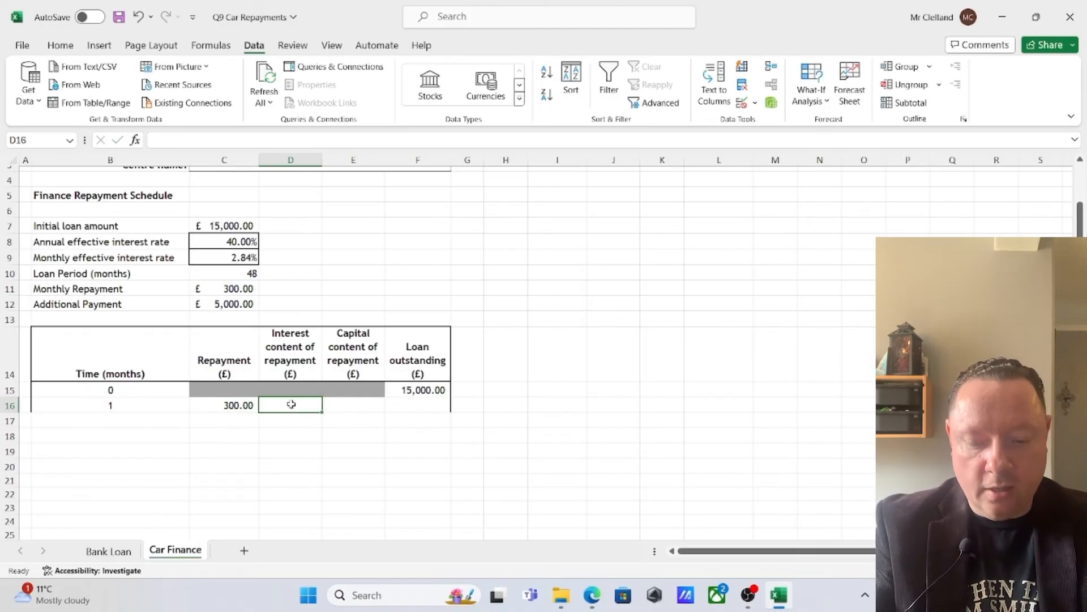
text(=$C)
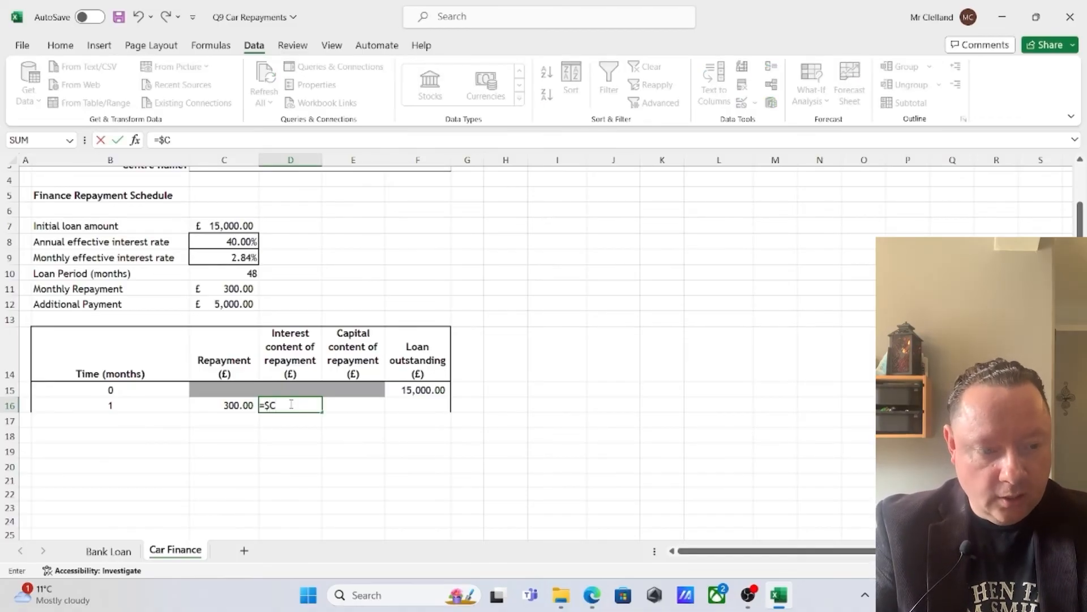
text($9)
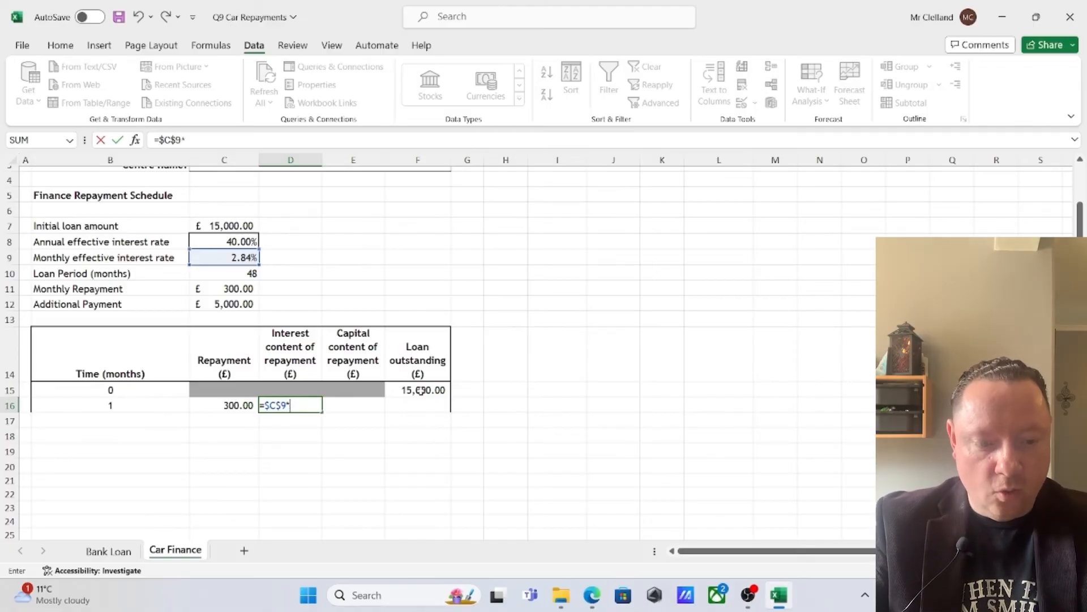
text(*)
click(420, 391)
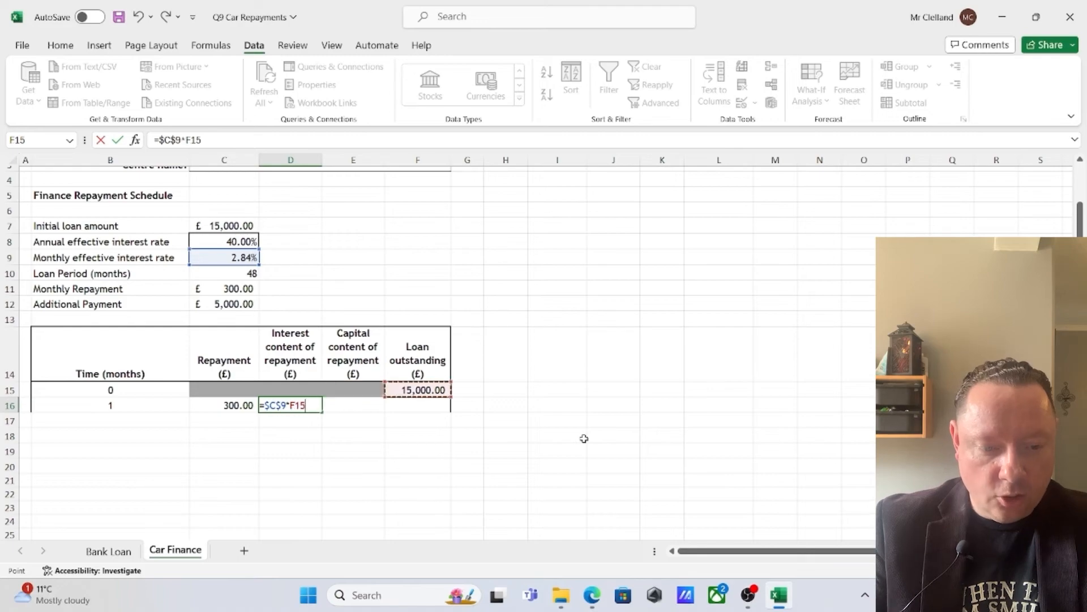
key(F2)
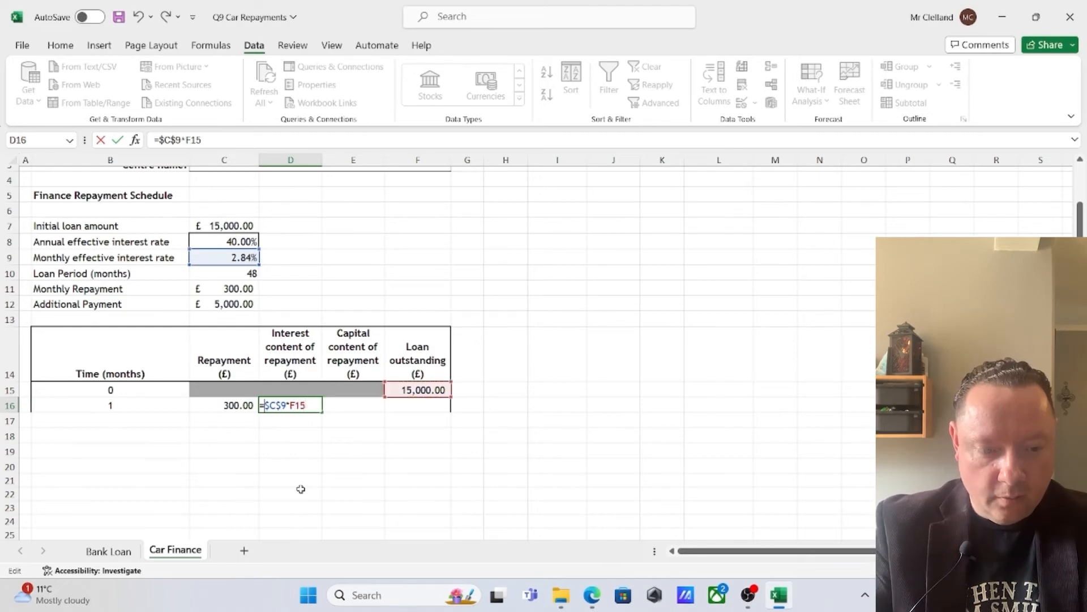
text(round($C$9*F15)
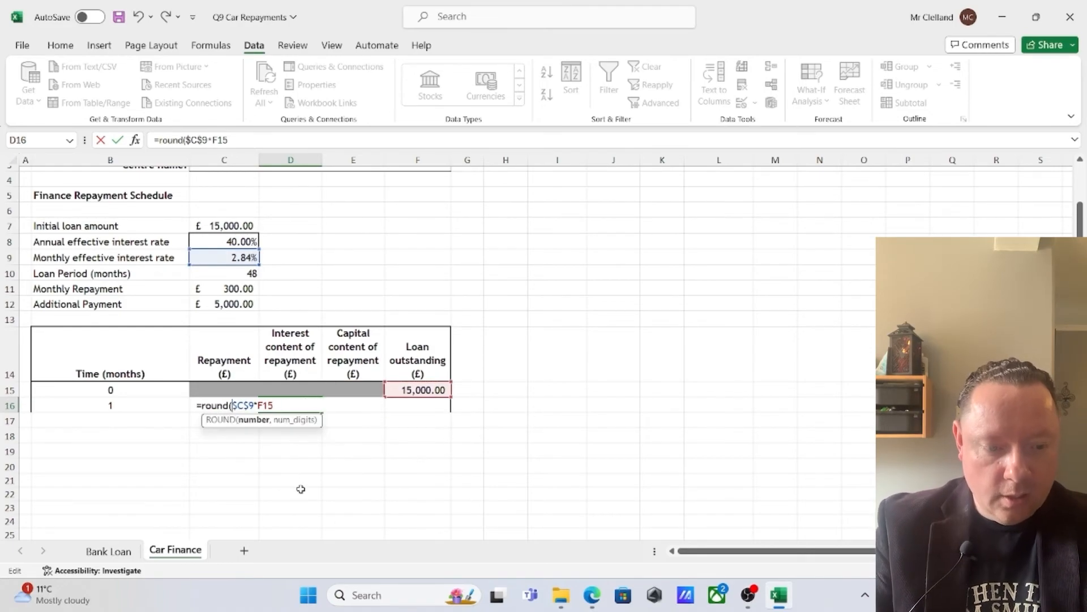
text(,)
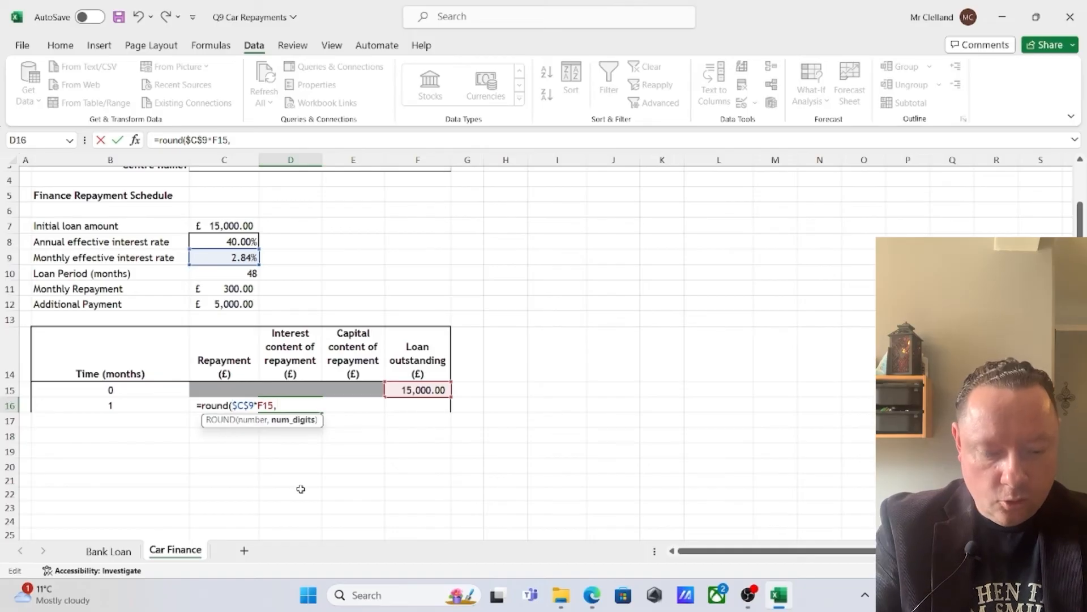
text(2))
key(Return)
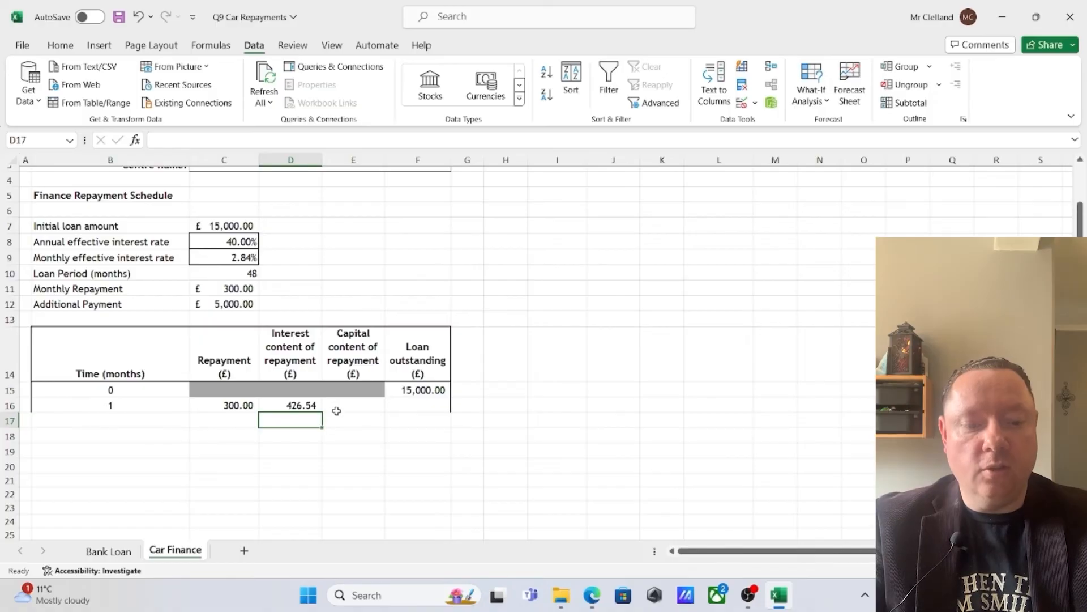
Calculate the month 1 capital content of the repayment in E16 with =C16-D16
click(360, 405)
text(=)
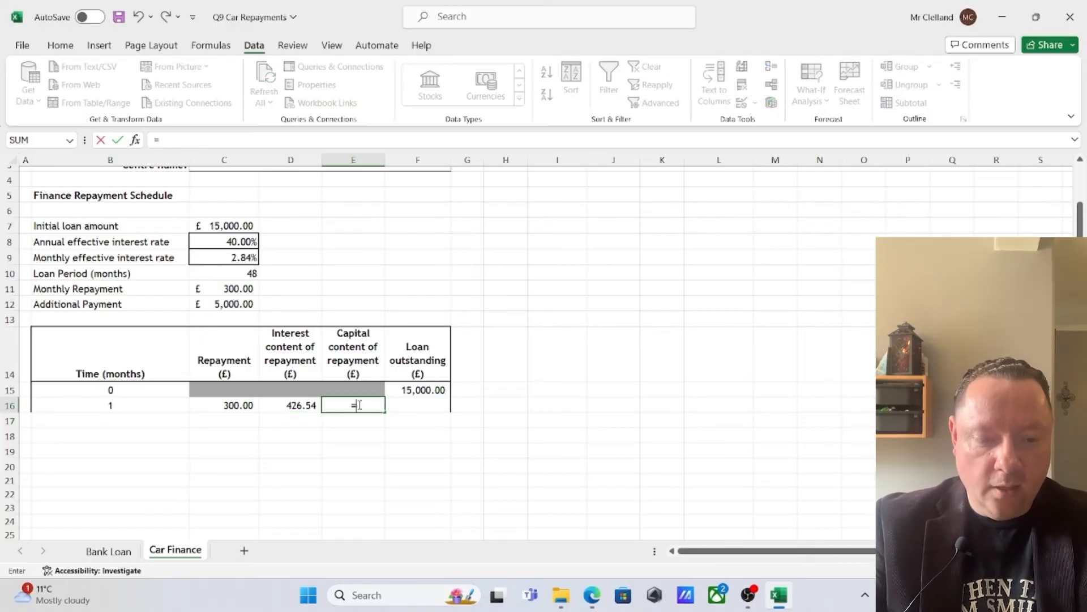
click(241, 405)
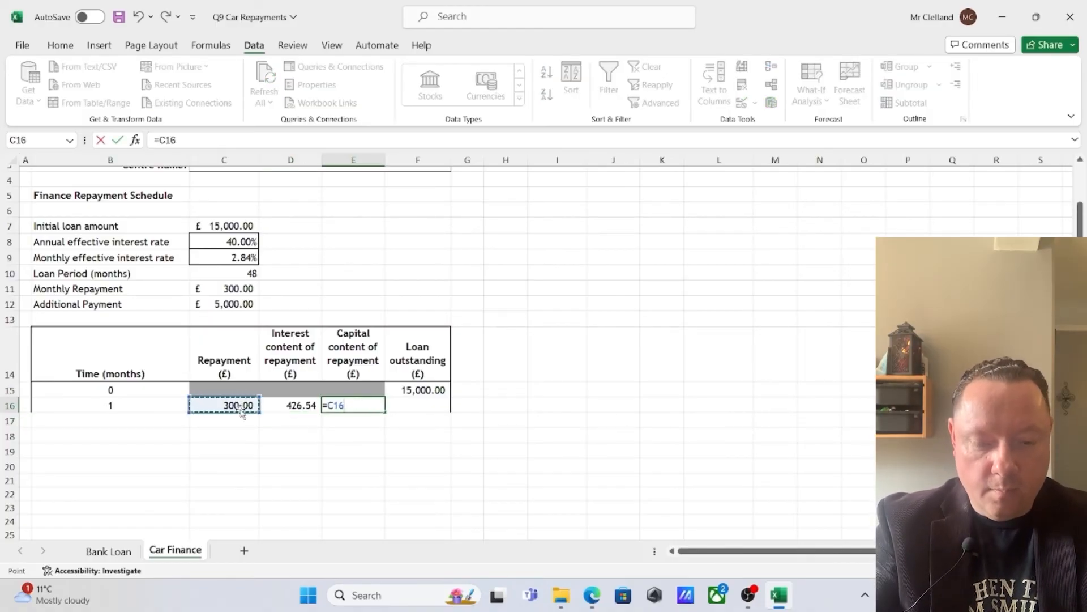
text(-)
click(291, 405)
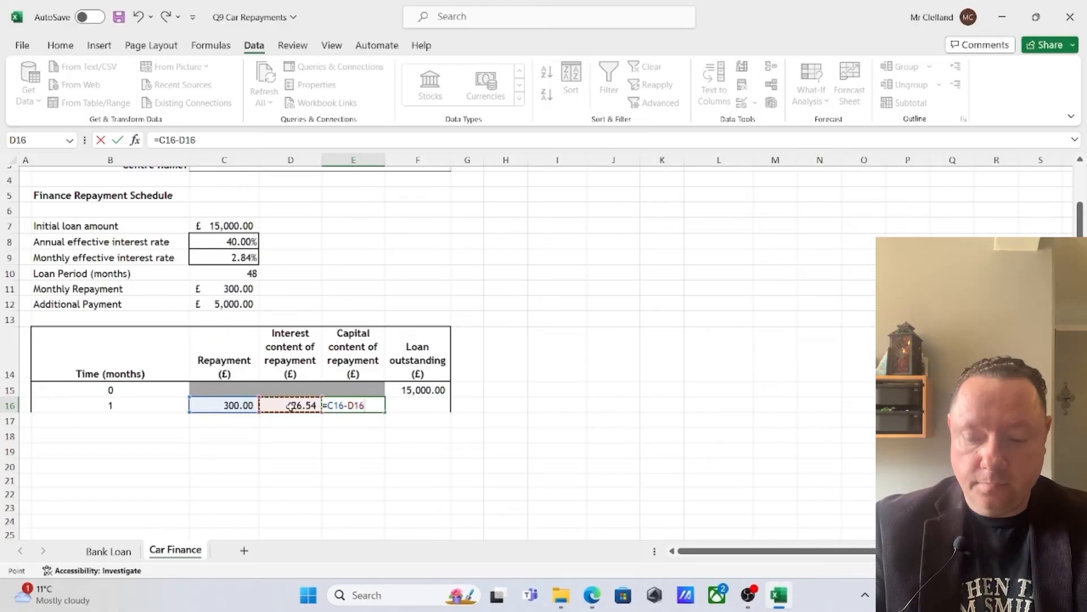
key(Return)
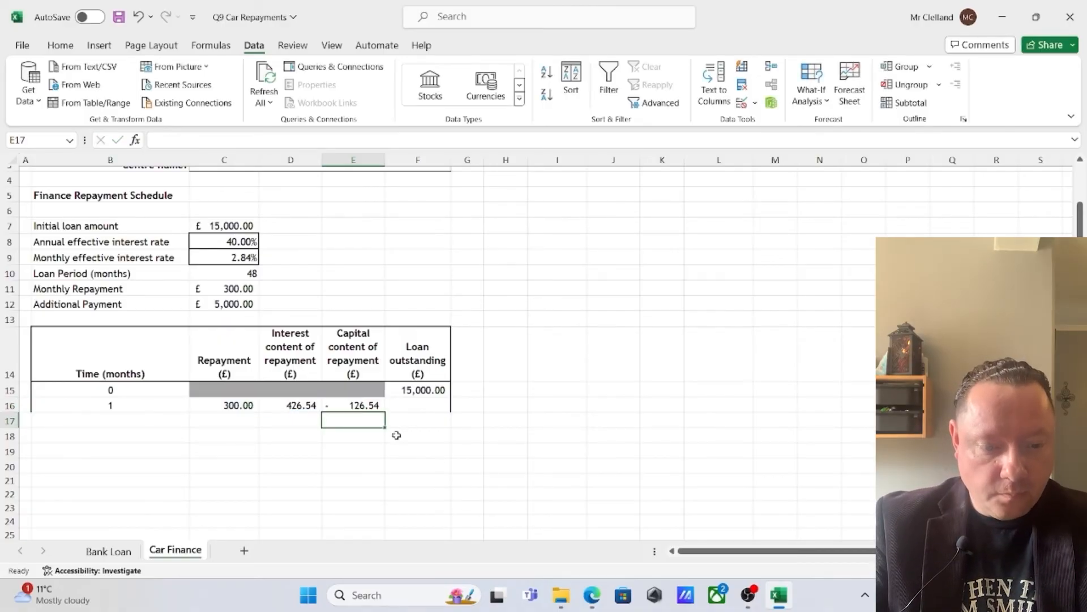
Calculate the loan outstanding after month 1 in F16 with =F15-E16
click(422, 408)
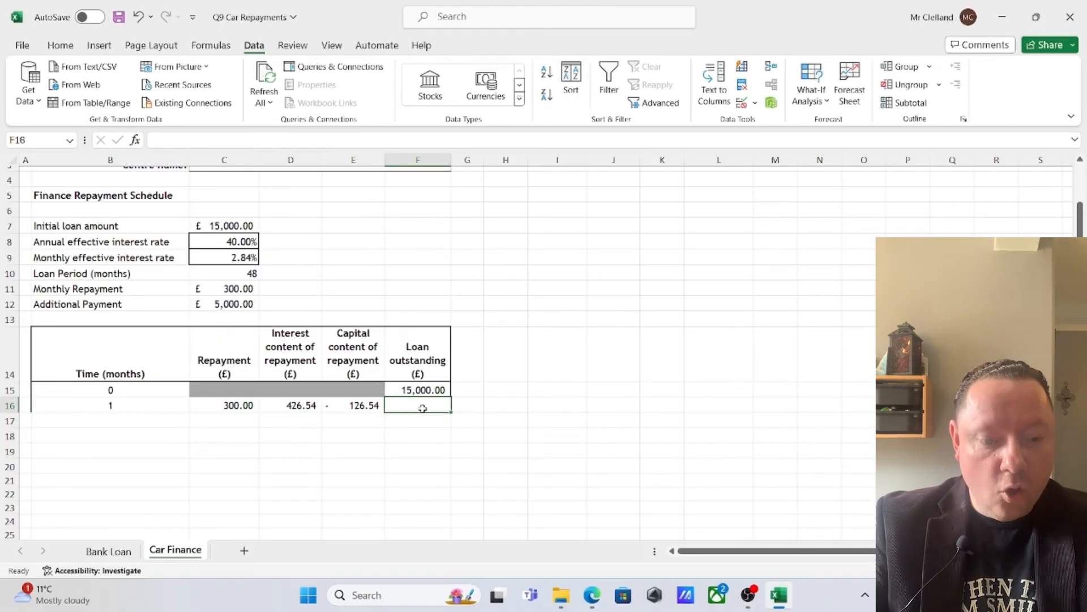
text(=)
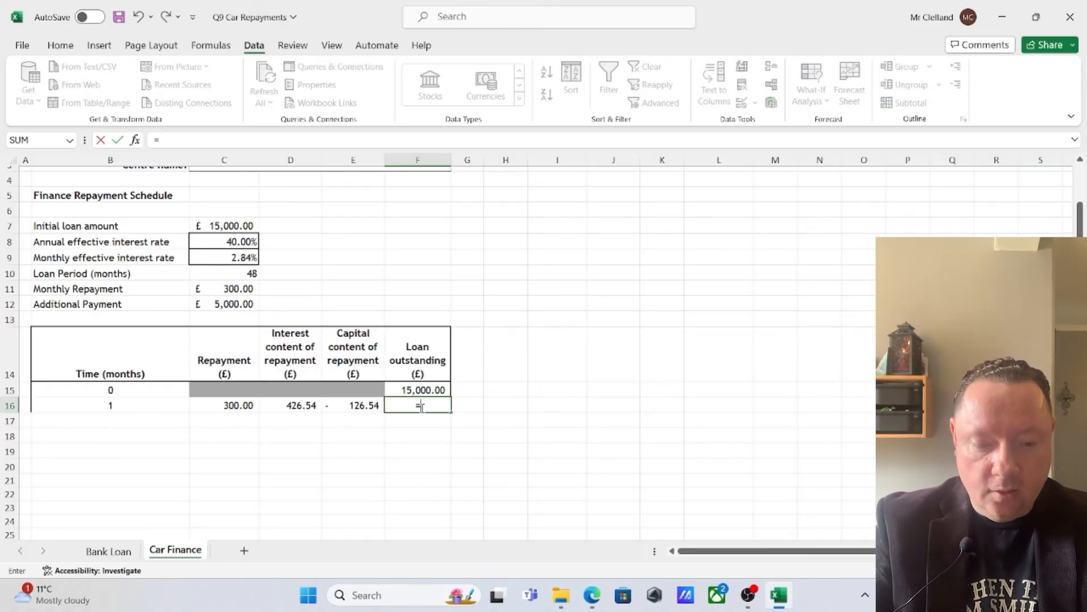
click(396, 387)
text(-)
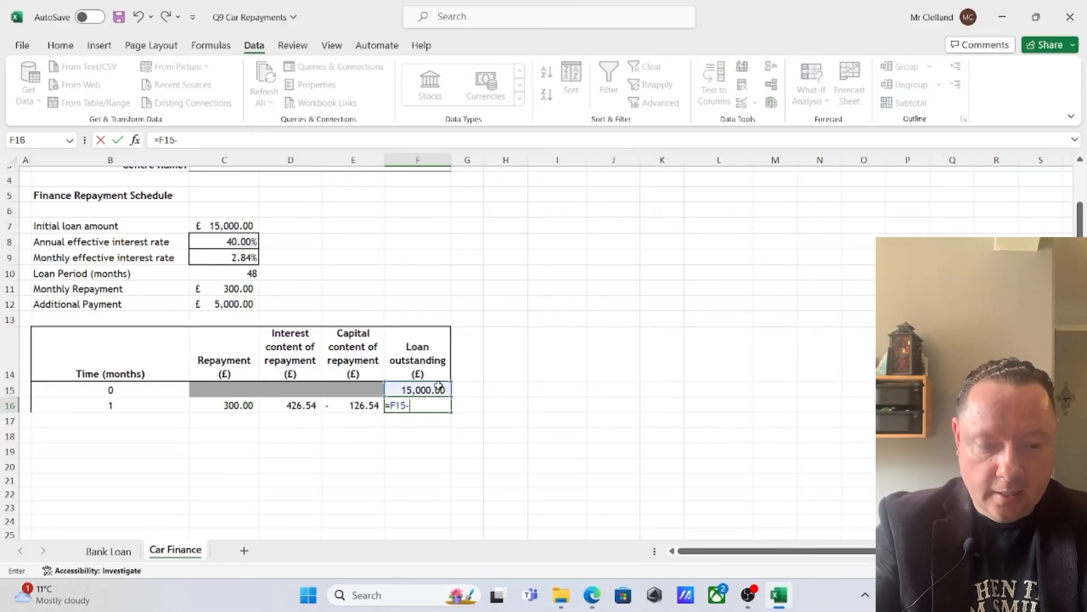
click(356, 406)
key(Return)
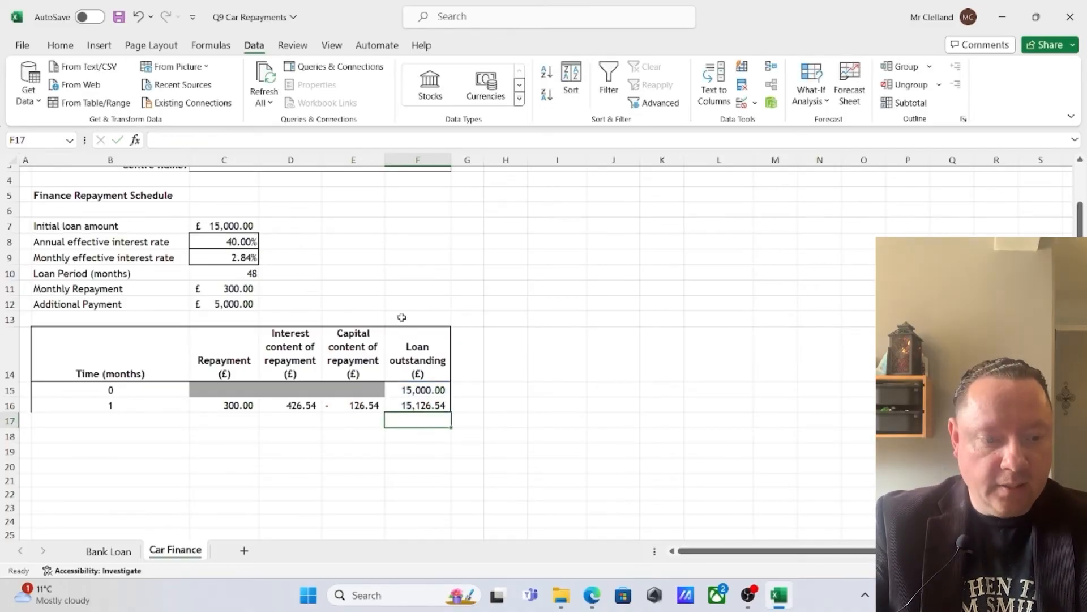
Fill the month 1 row B16:F16 down to row 63 so the repayment schedule covers all 48 months
click(280, 405)
click(356, 406)
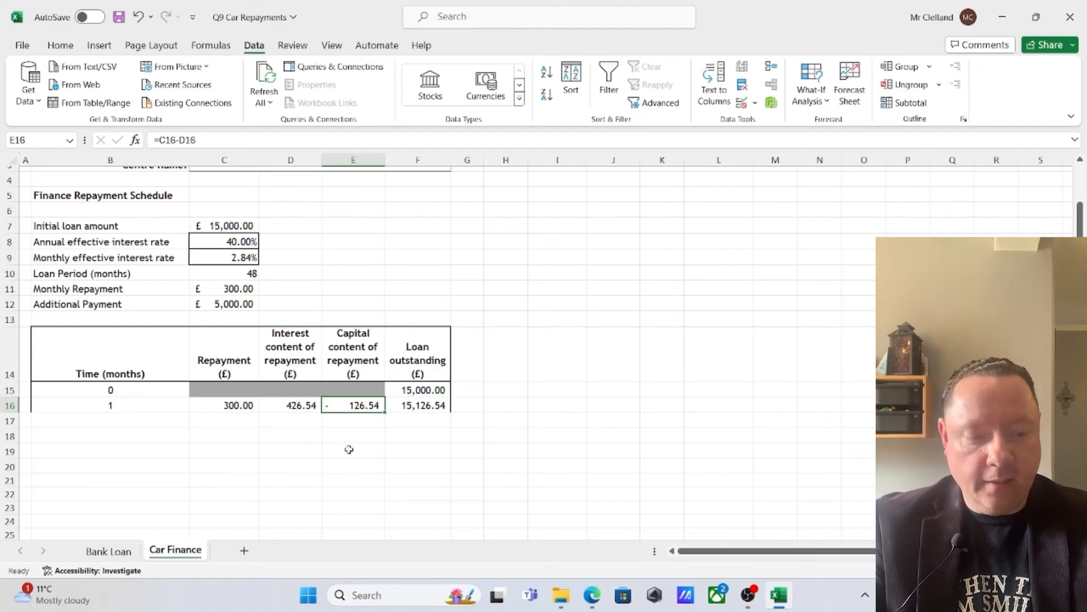
drag(97, 402, 439, 504)
scroll(399, 516, down, 4)
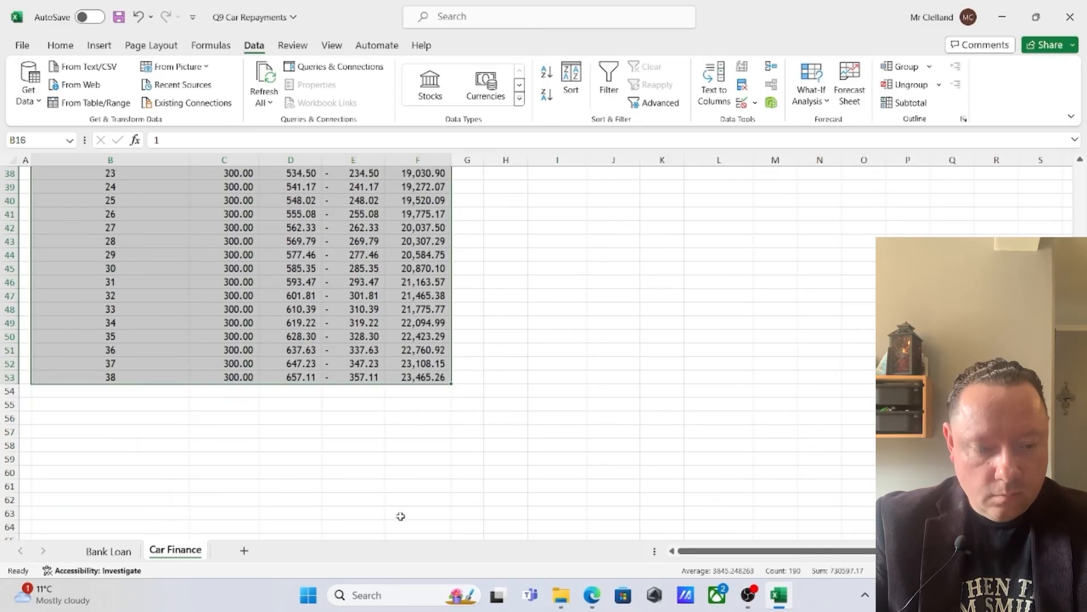
drag(451, 343, 450, 480)
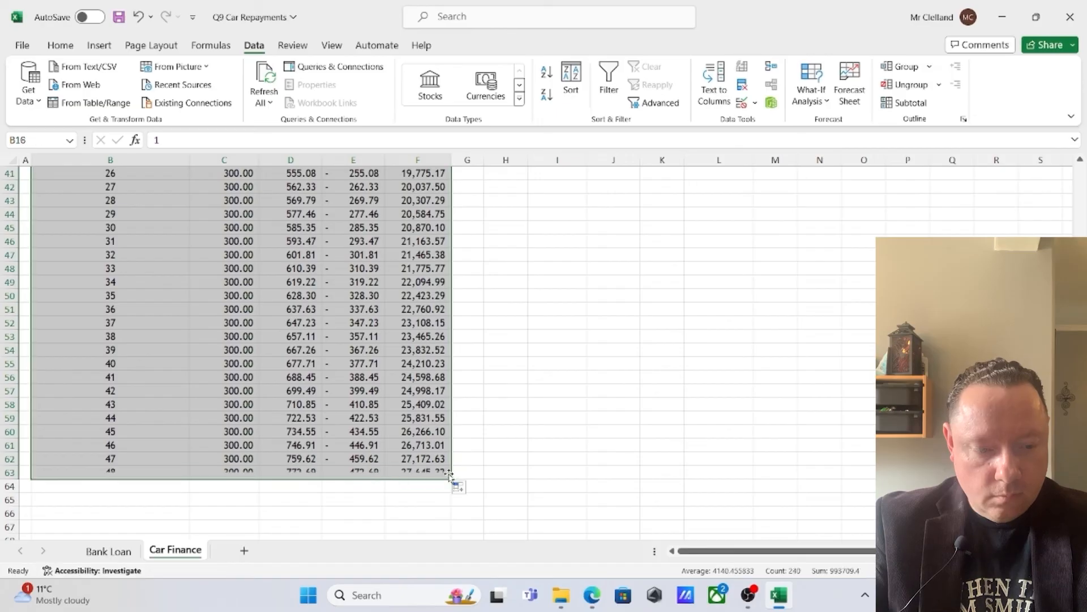
click(556, 472)
Check Option 2's final payment in the exam paper PDF, and set the month 48 repayment in Excel cell C63 to =$C$11+5000
click(592, 595)
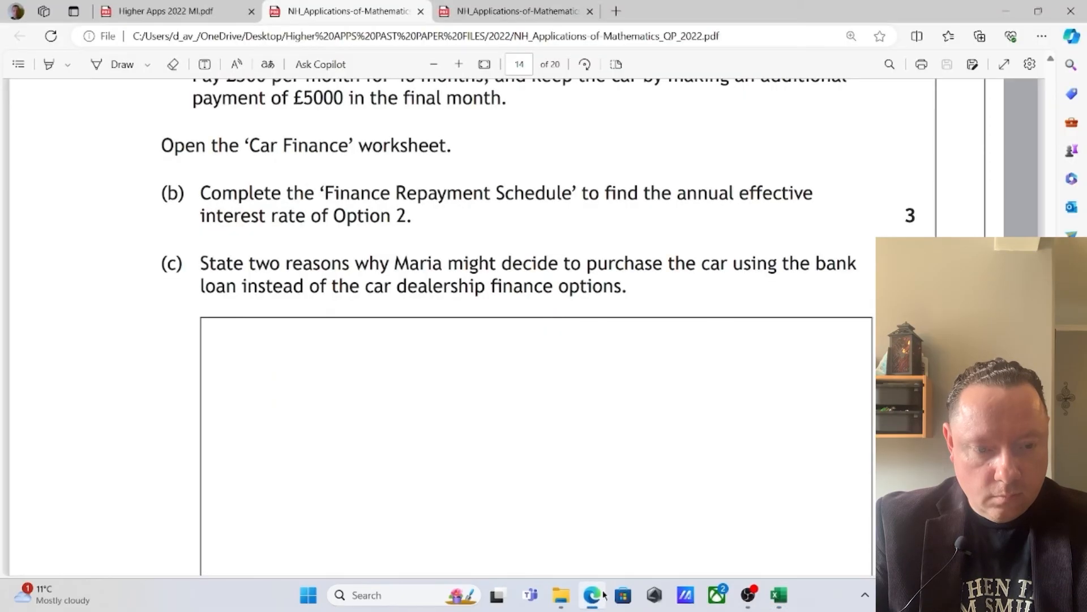
scroll(507, 498, up, 2)
key(alt+Tab)
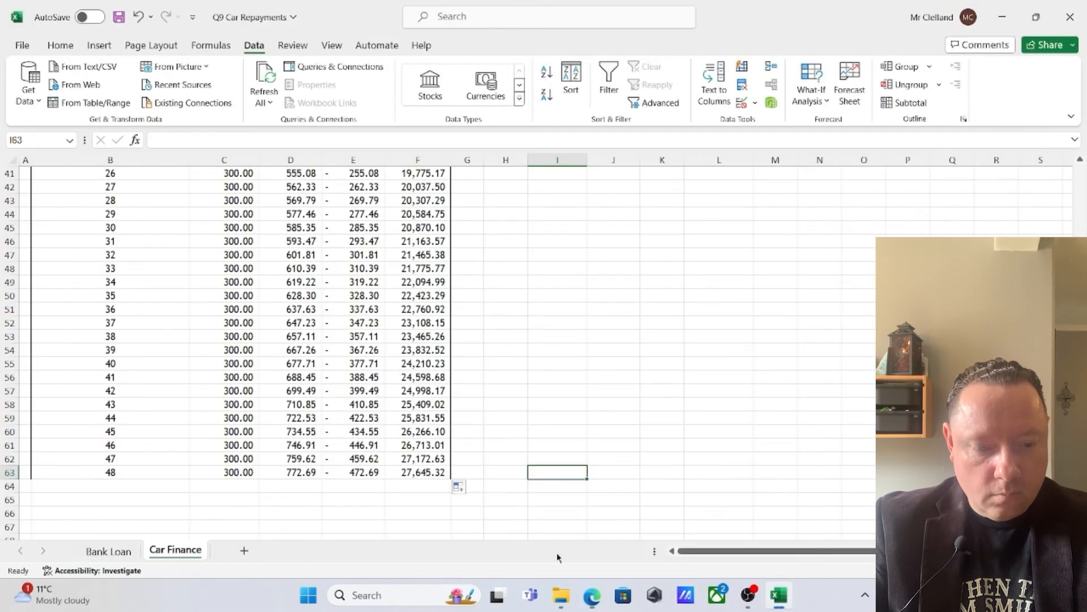
scroll(397, 460, up, 15)
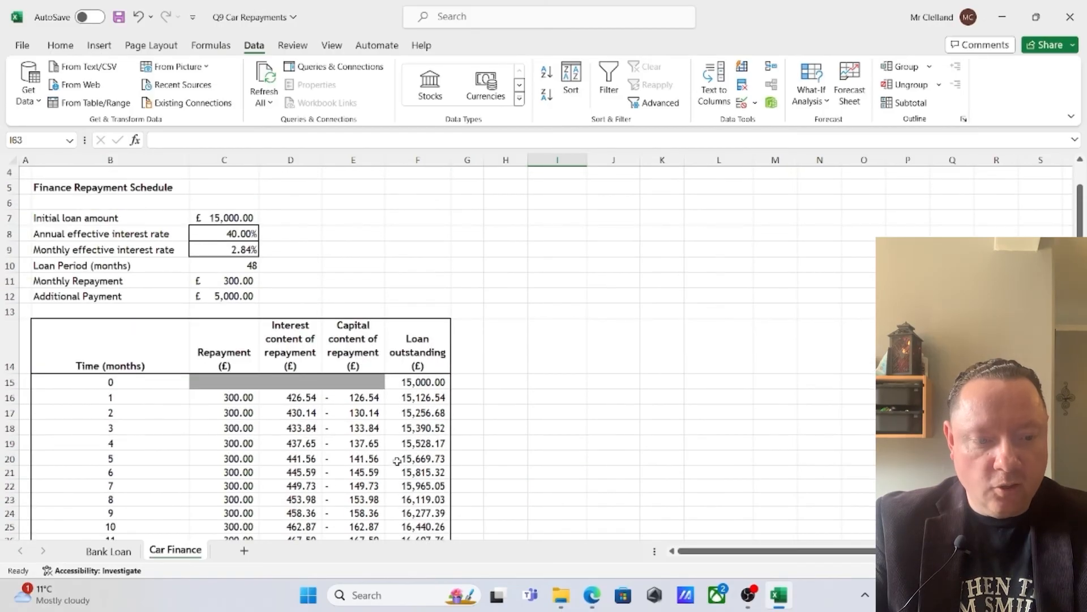
scroll(396, 460, down, 15)
click(241, 353)
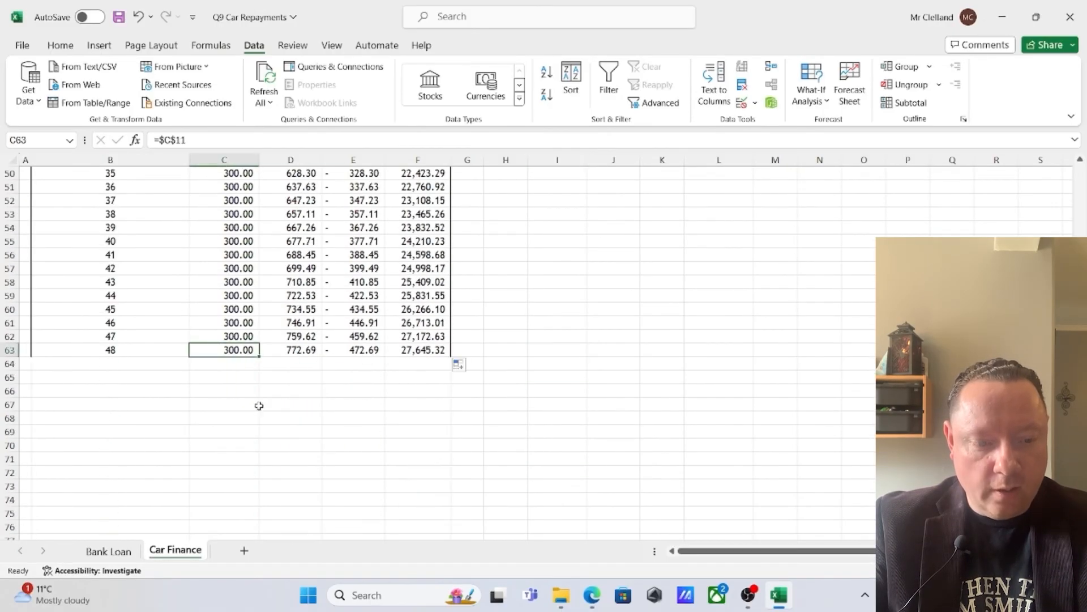
click(211, 141)
text(+50)
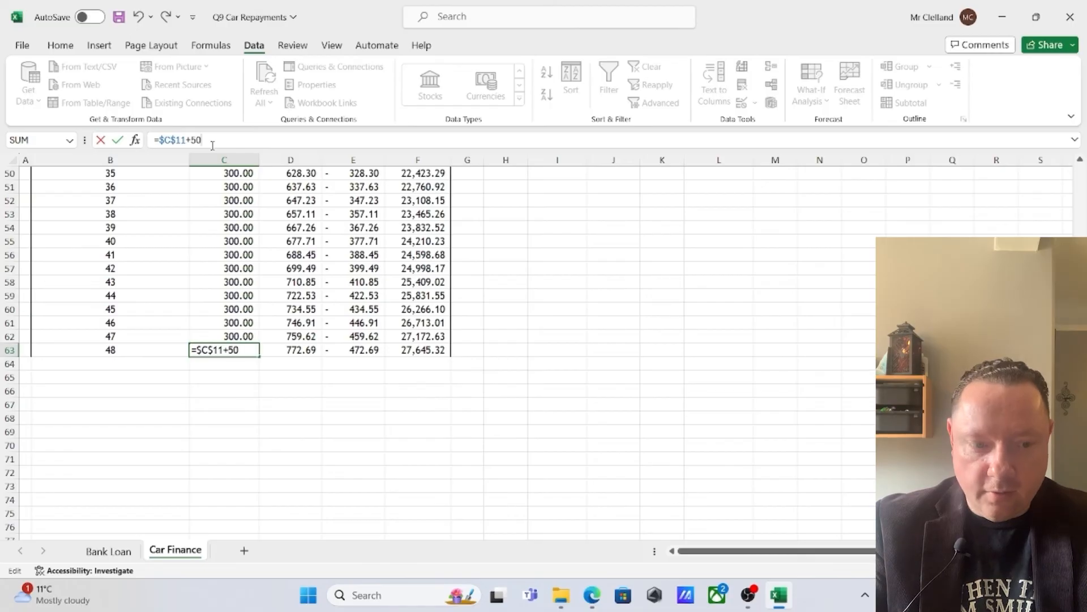
text(00)
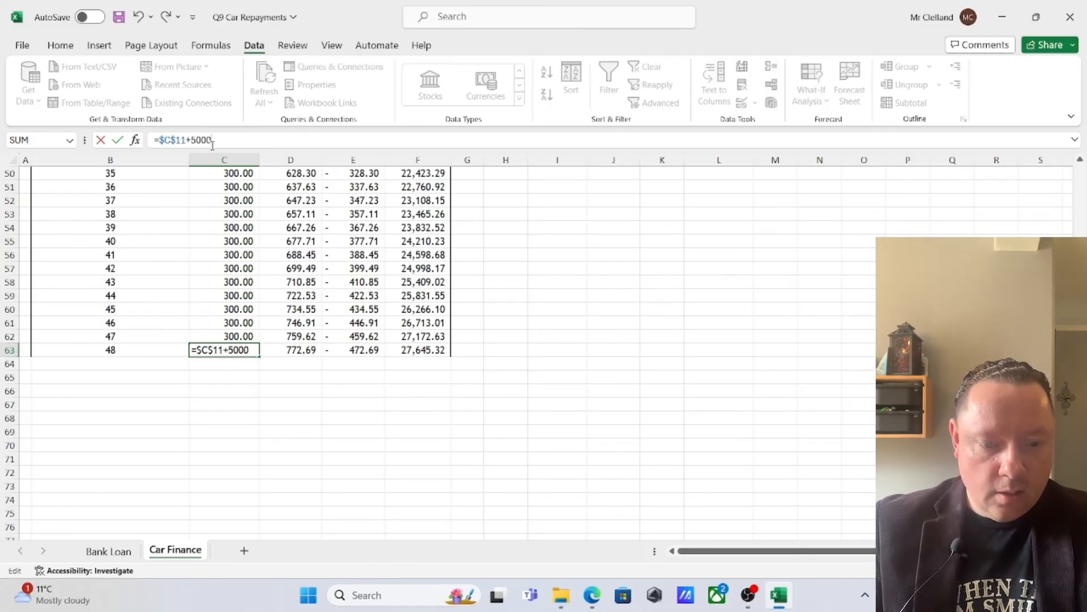
key(Return)
Run Goal Seek to set the month 48 loan outstanding in F63 to 0 by changing the annual rate in C8, and check the schedule
click(419, 349)
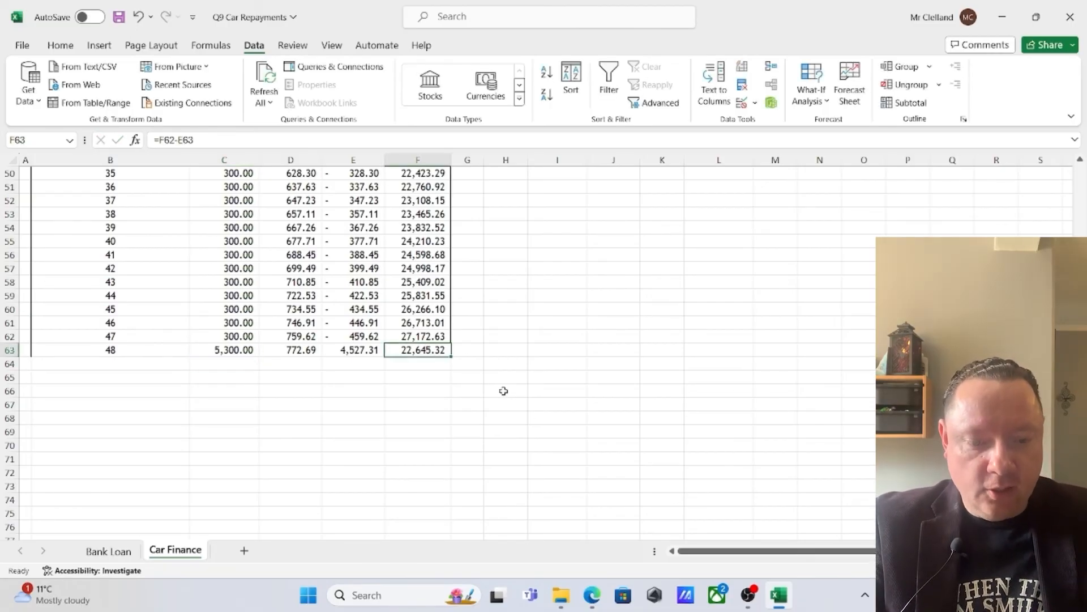
click(807, 101)
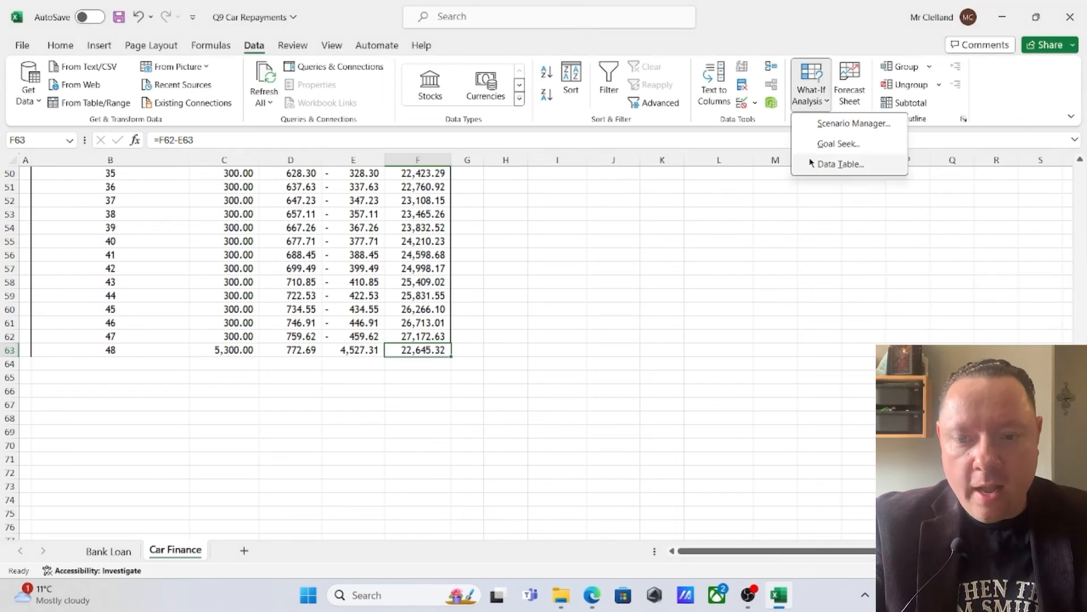
click(837, 144)
scroll(464, 356, up, 14)
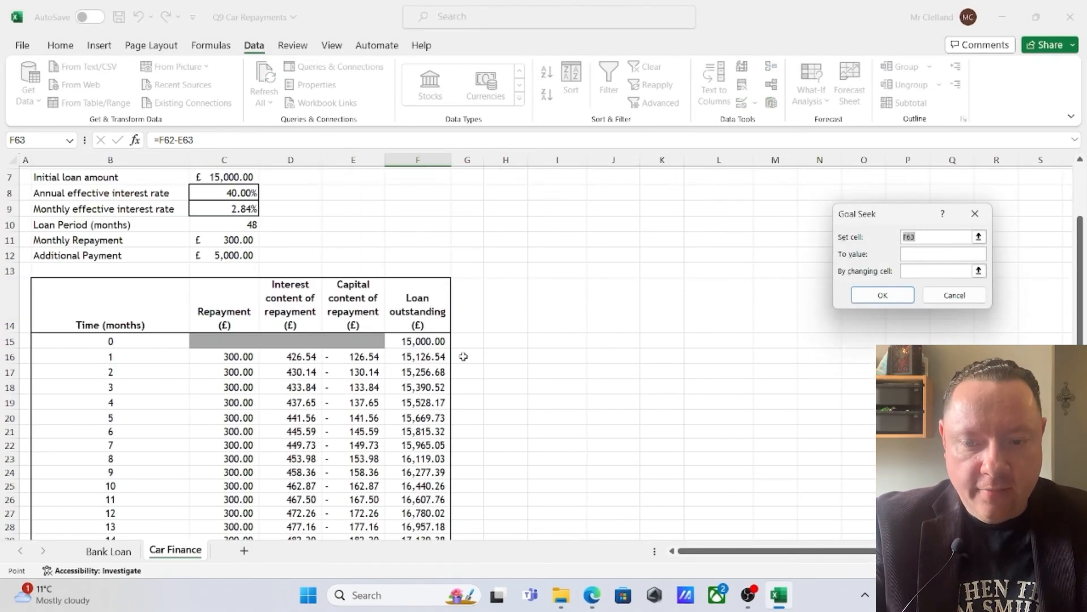
scroll(463, 356, up, 2)
click(913, 252)
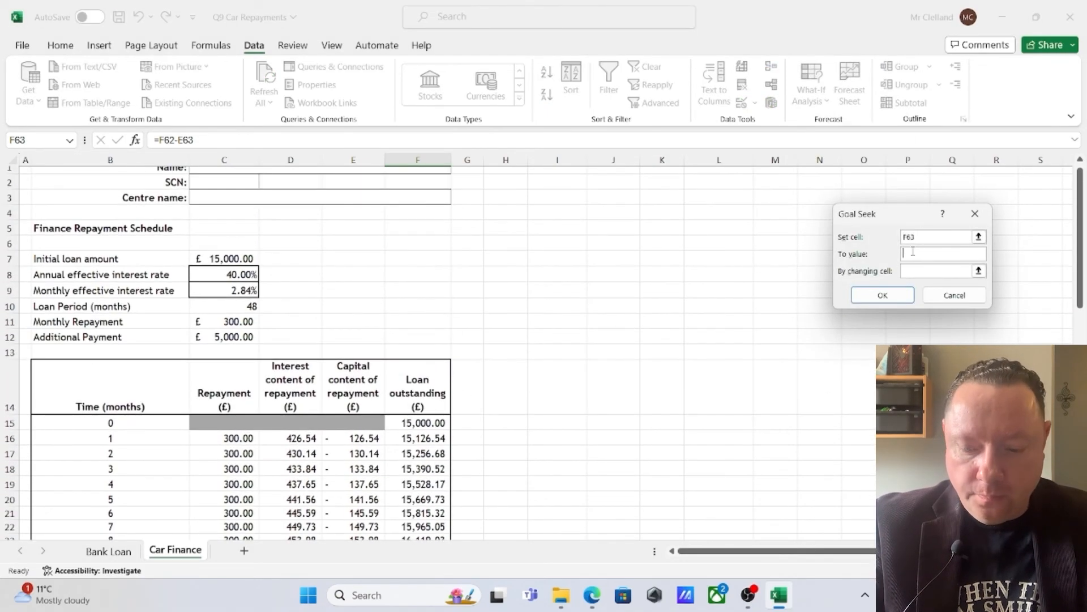
text(0)
click(915, 270)
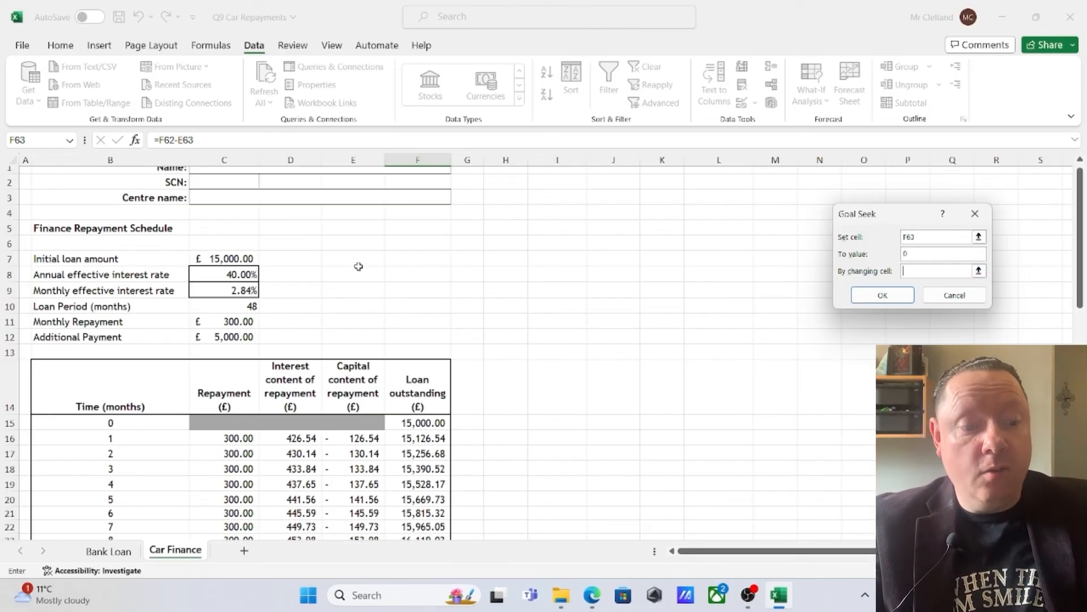
click(239, 274)
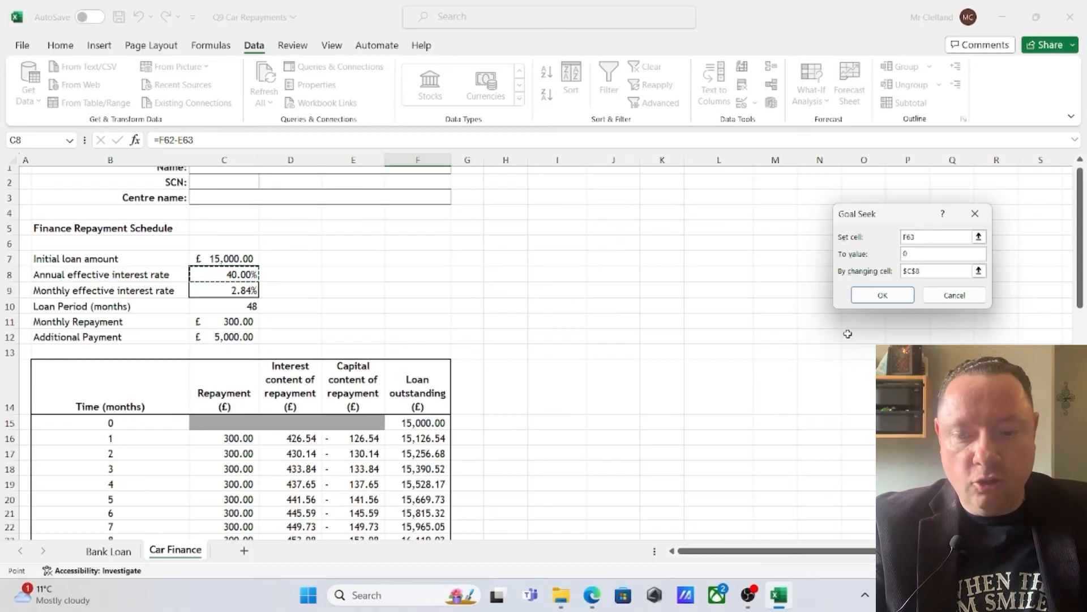
click(885, 295)
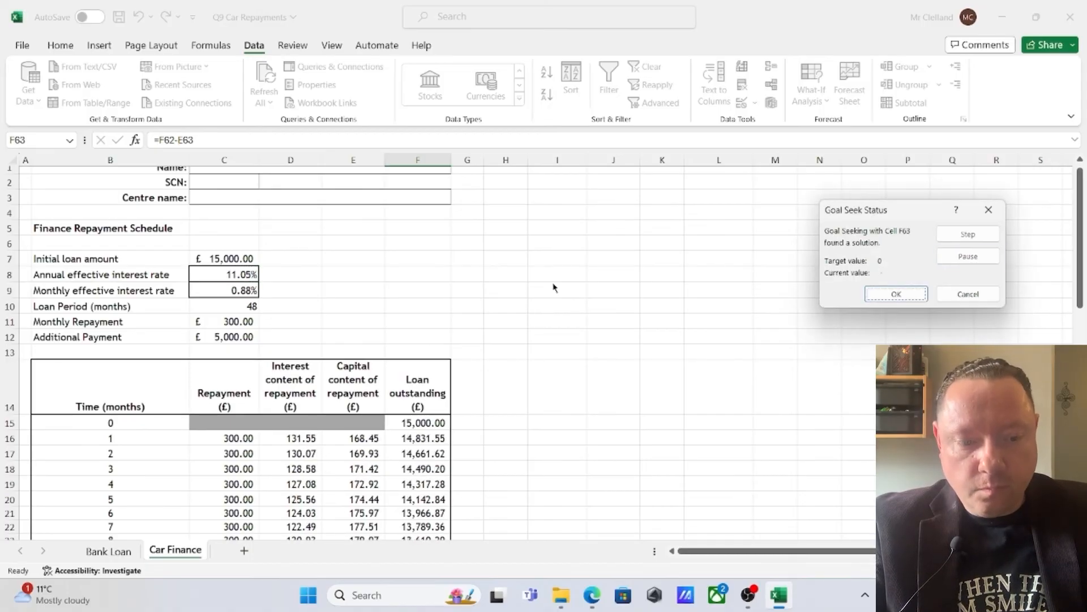
click(868, 298)
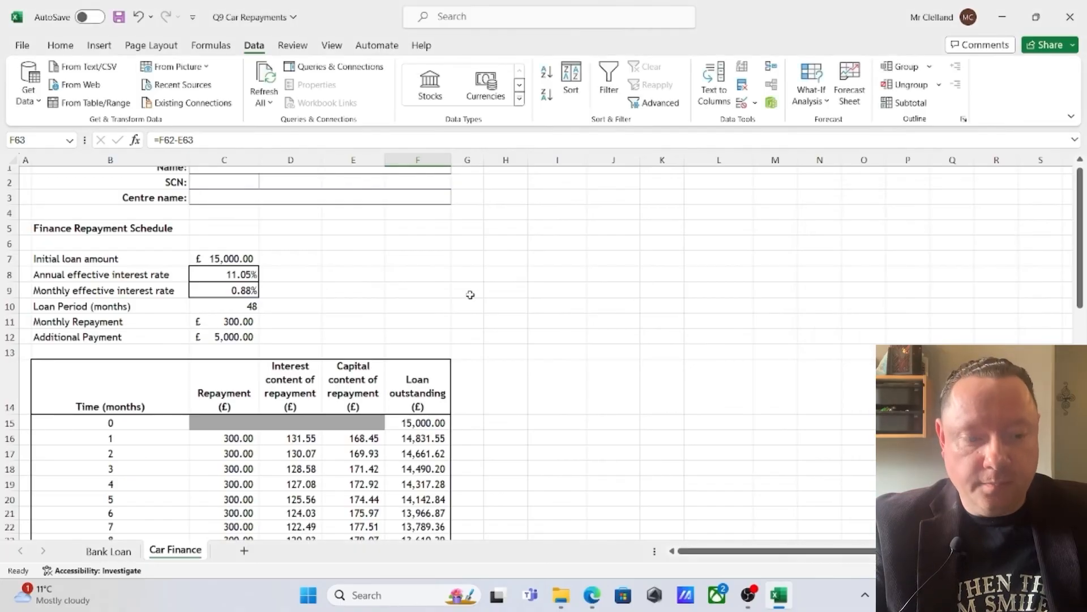
scroll(515, 327, down, 14)
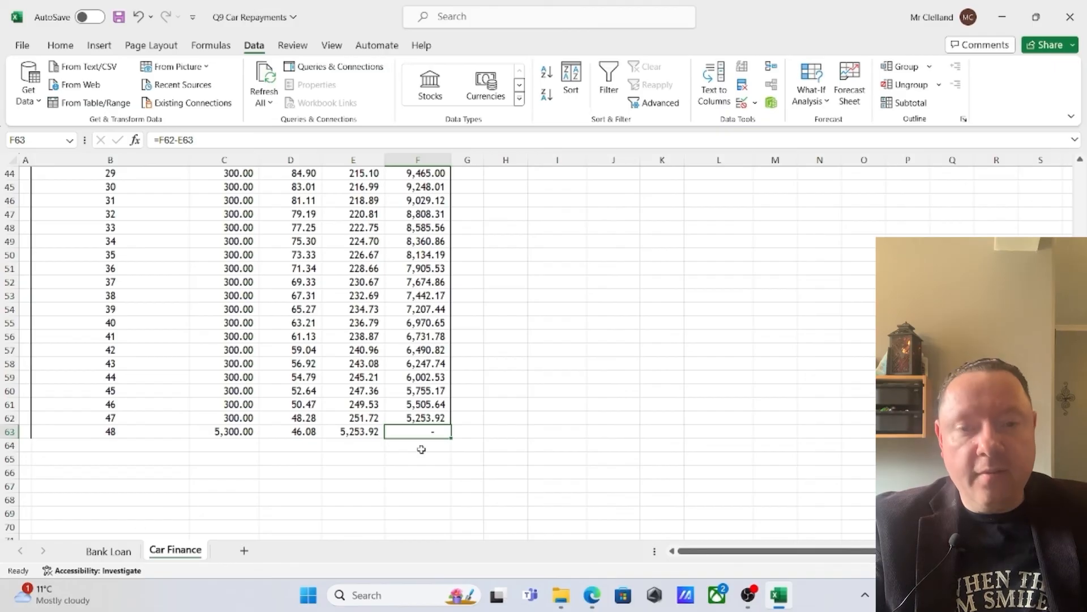
scroll(440, 437, up, 7)
scroll(440, 436, up, 7)
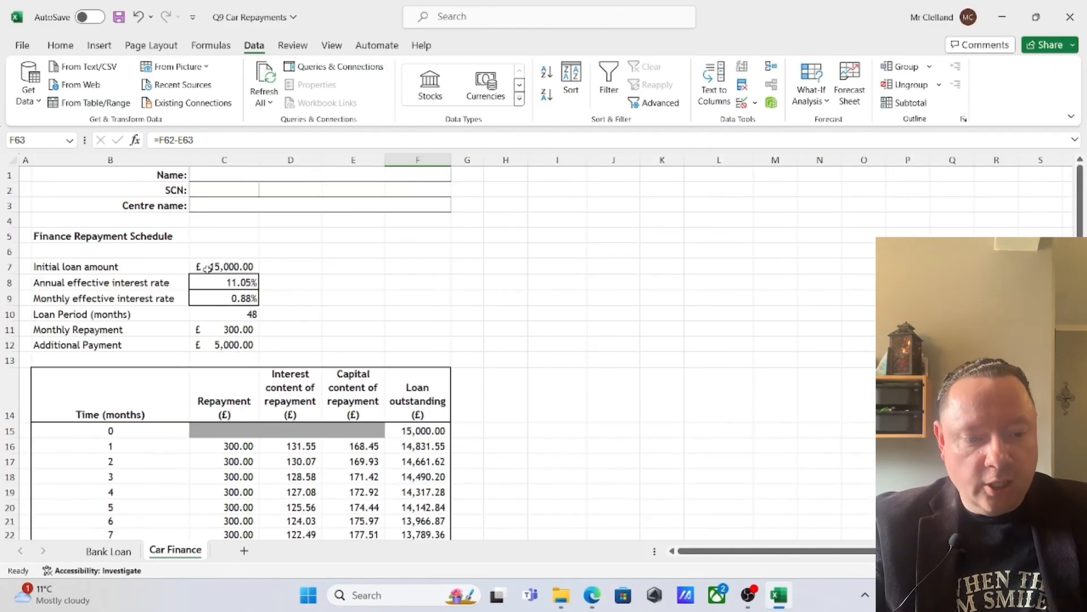
Check the annual effective interest rate in C8 and the Car Finance repayment schedule down to month 48
click(248, 283)
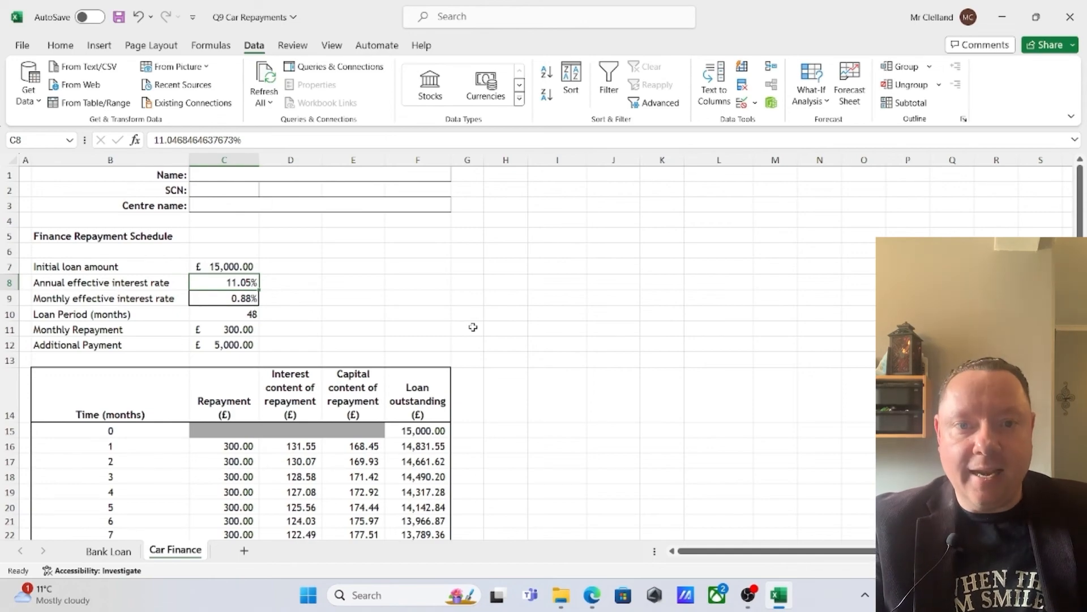
scroll(379, 376, down, 10)
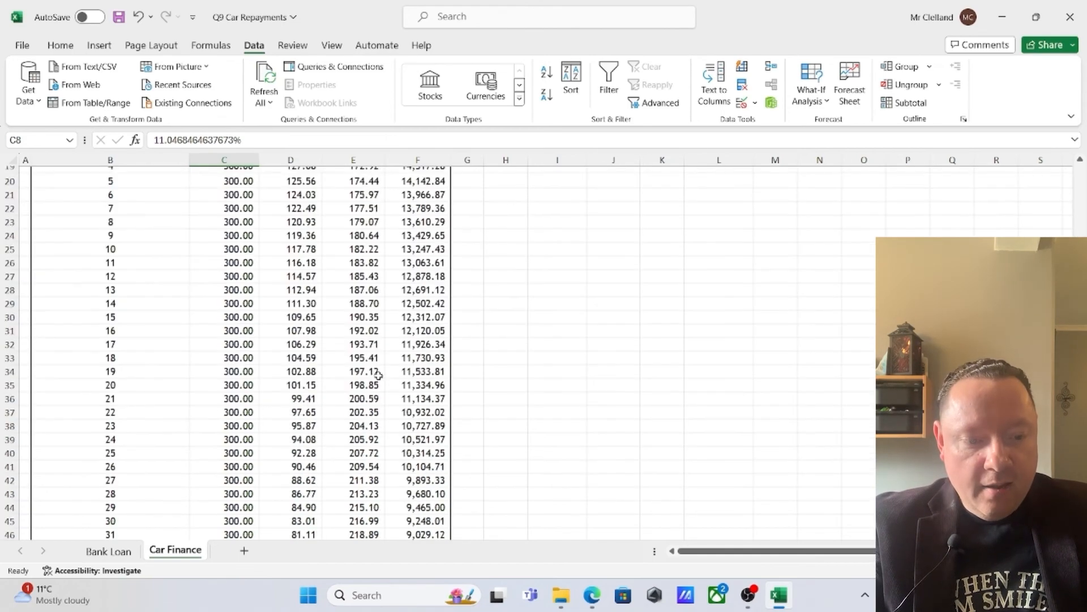
scroll(265, 413, down, 6)
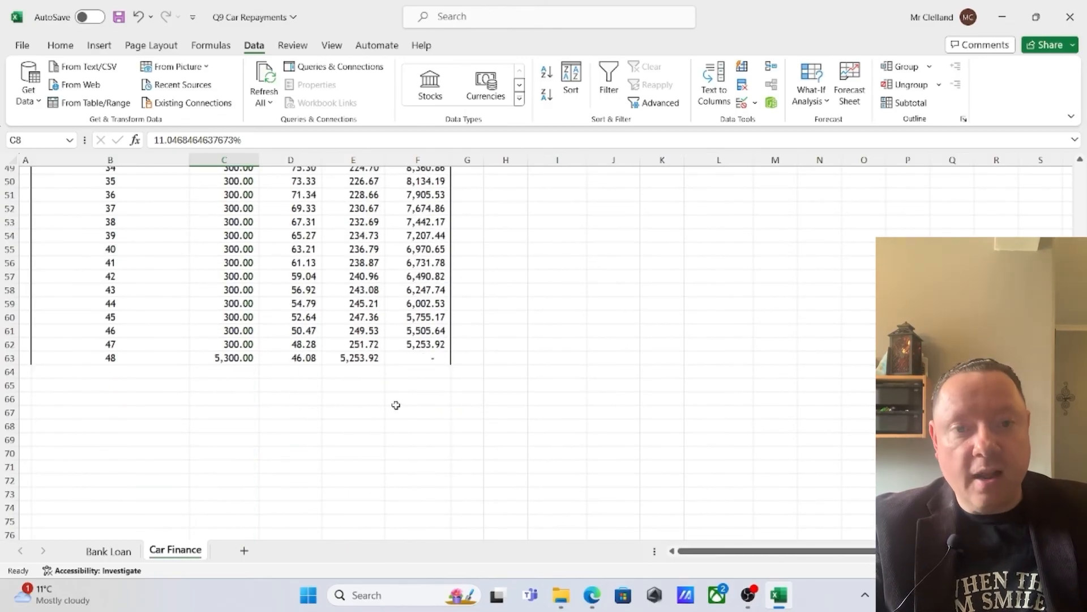
scroll(396, 405, up, 15)
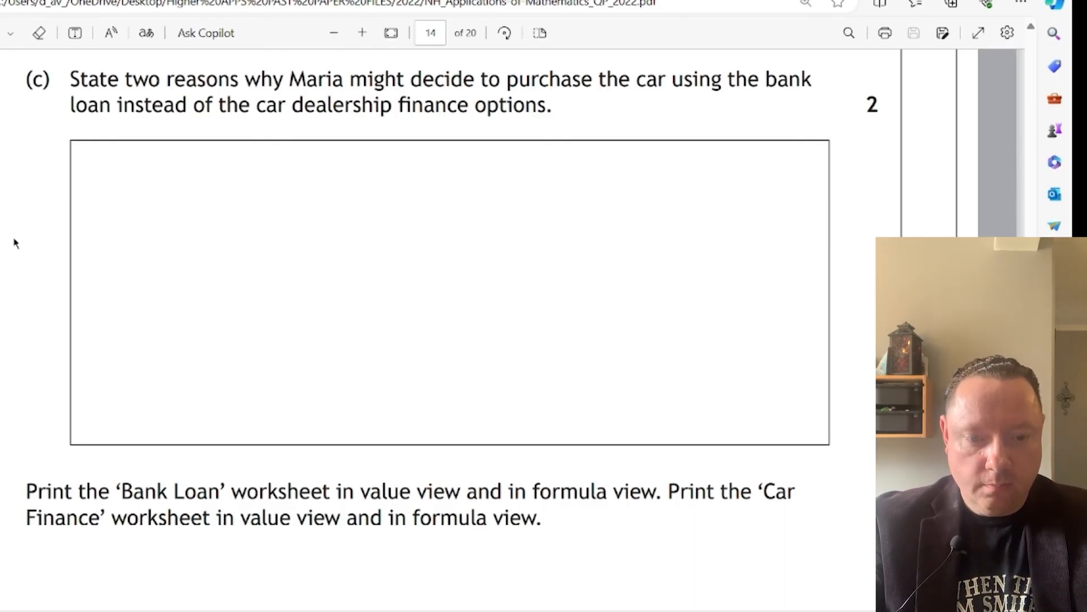
Review the bank loan terms and dealership Options 1 and 2 in the exam paper PDF for part (c)
scroll(211, 357, up, 8)
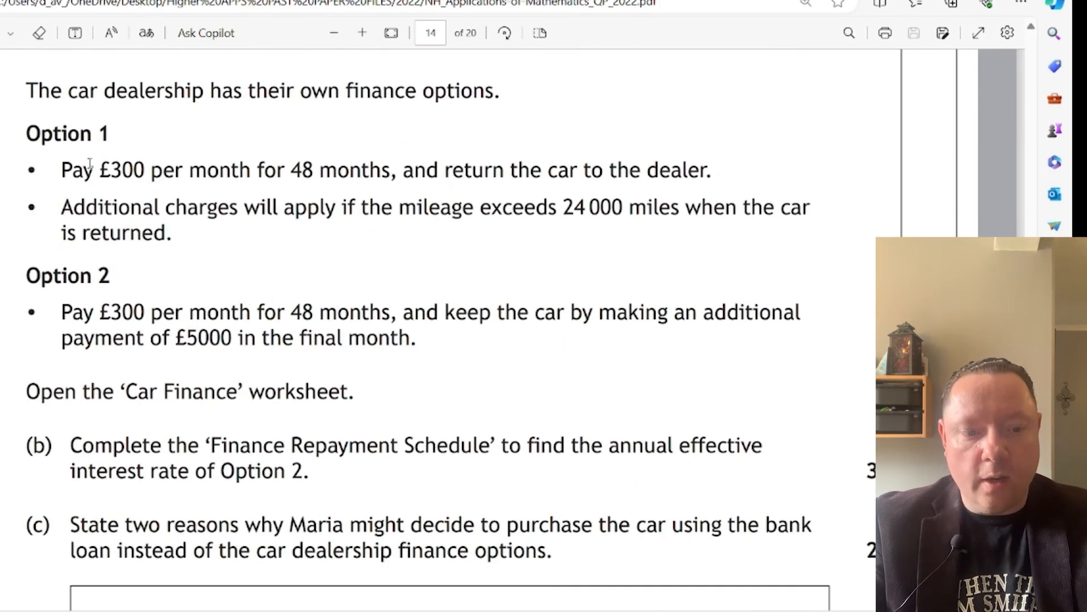
drag(85, 170, 569, 205)
click(569, 205)
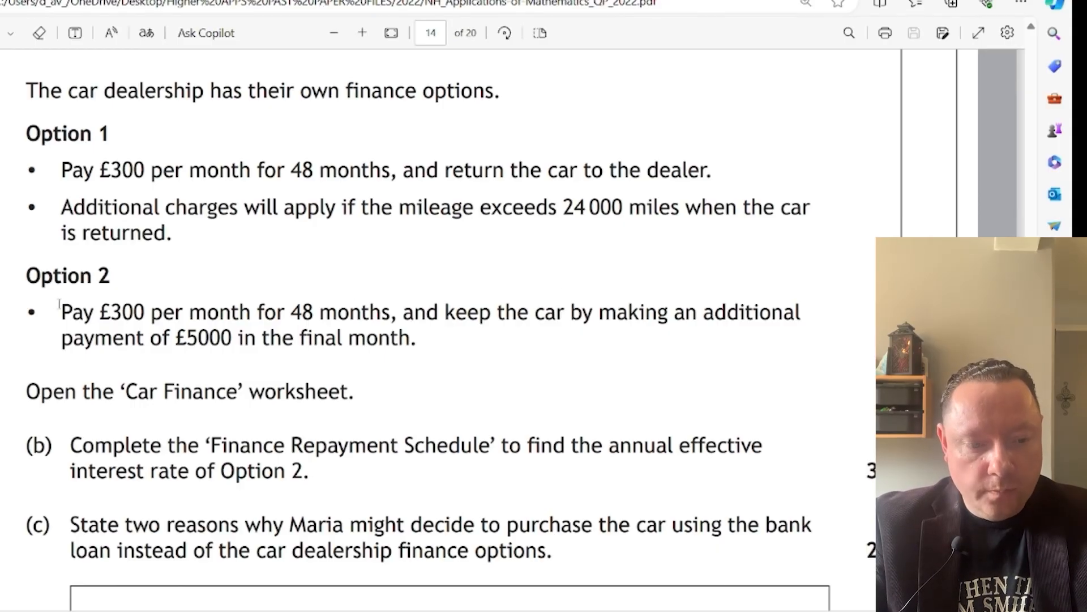
drag(59, 308, 417, 339)
click(497, 404)
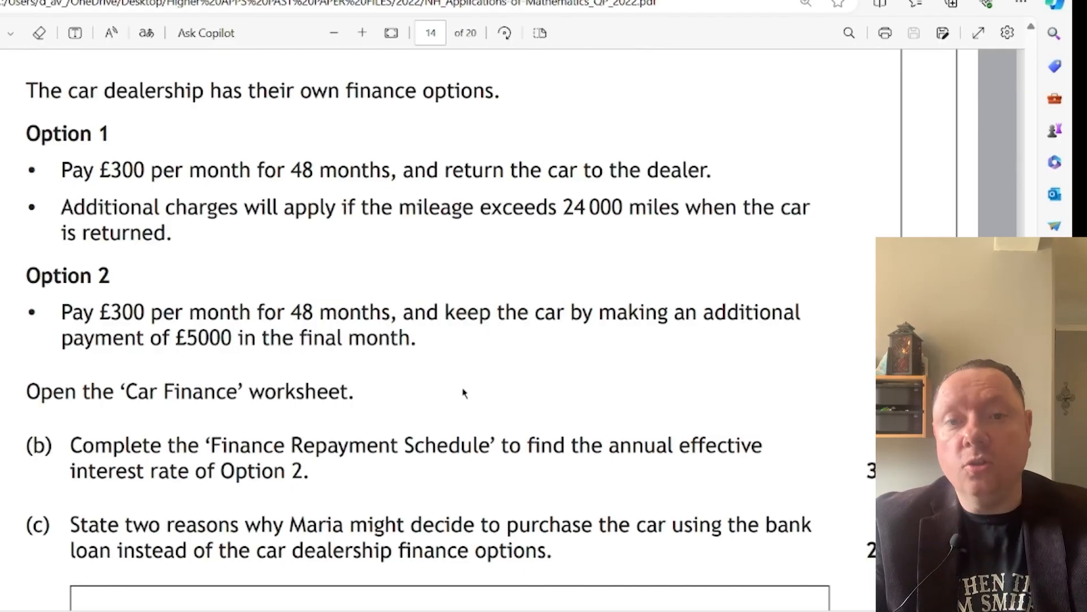
scroll(461, 395, up, 7)
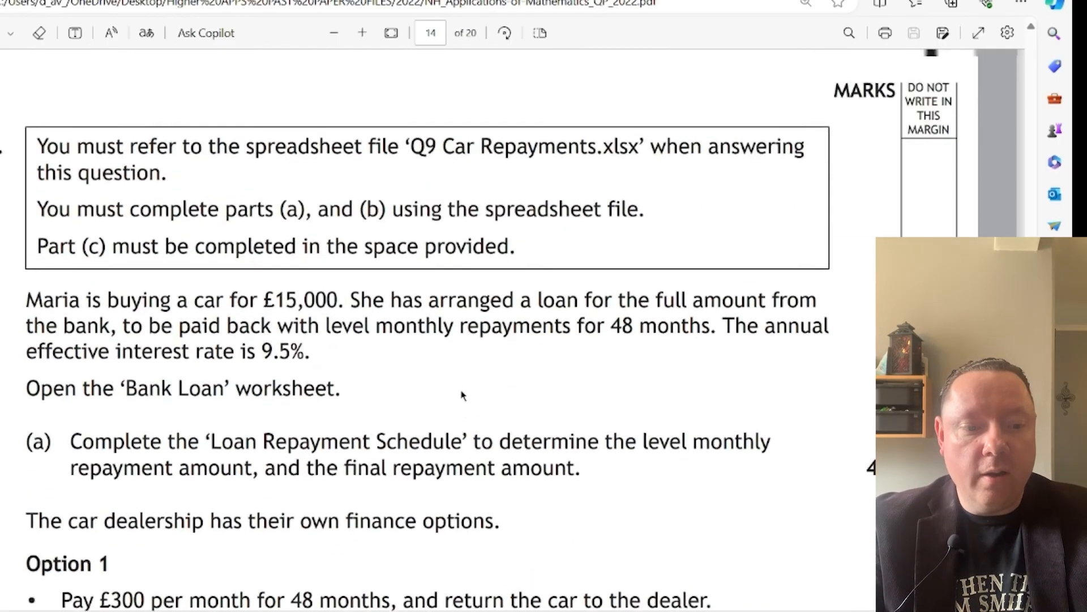
scroll(635, 193, down, 5)
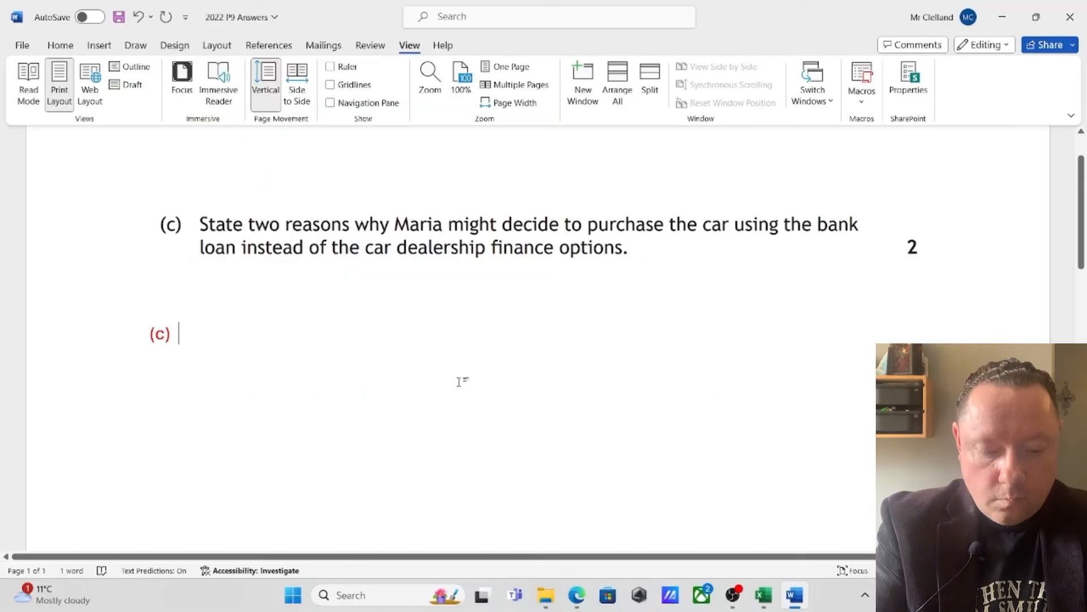
Write the first part (c) reason in the Word answers document: she will own the car outright after 48months without needing to pay an additional £5000
text(Ma)
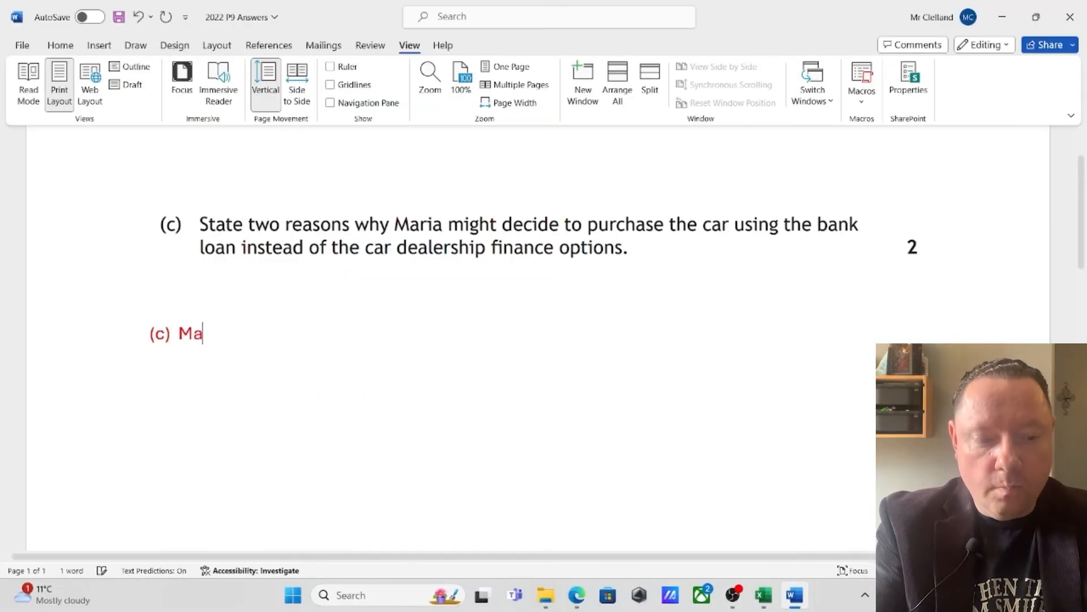
text(ria will own the cat)
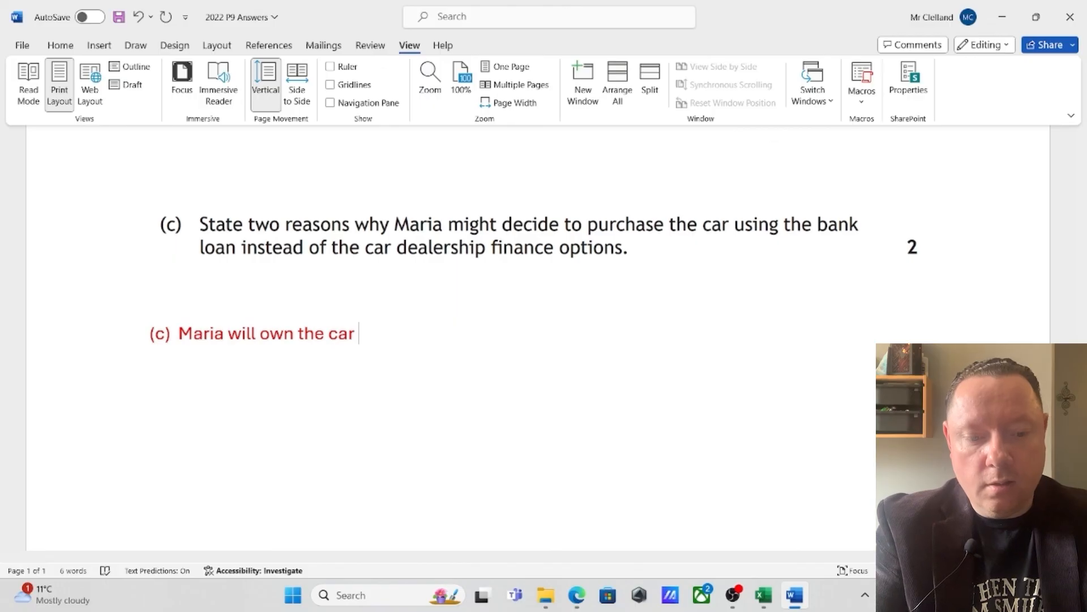
text( outright aft)
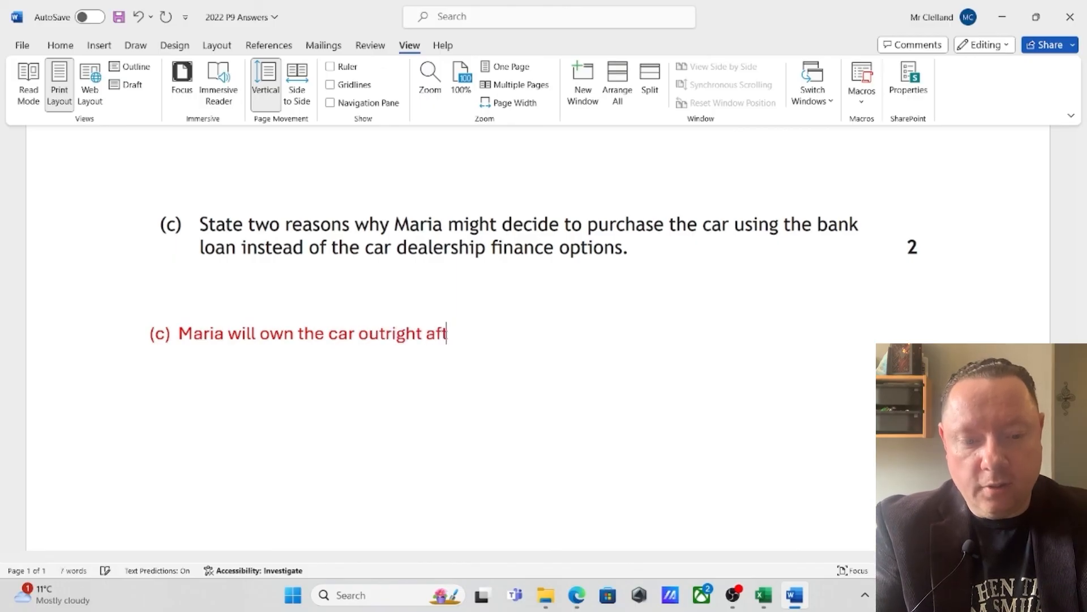
text(er 48mon)
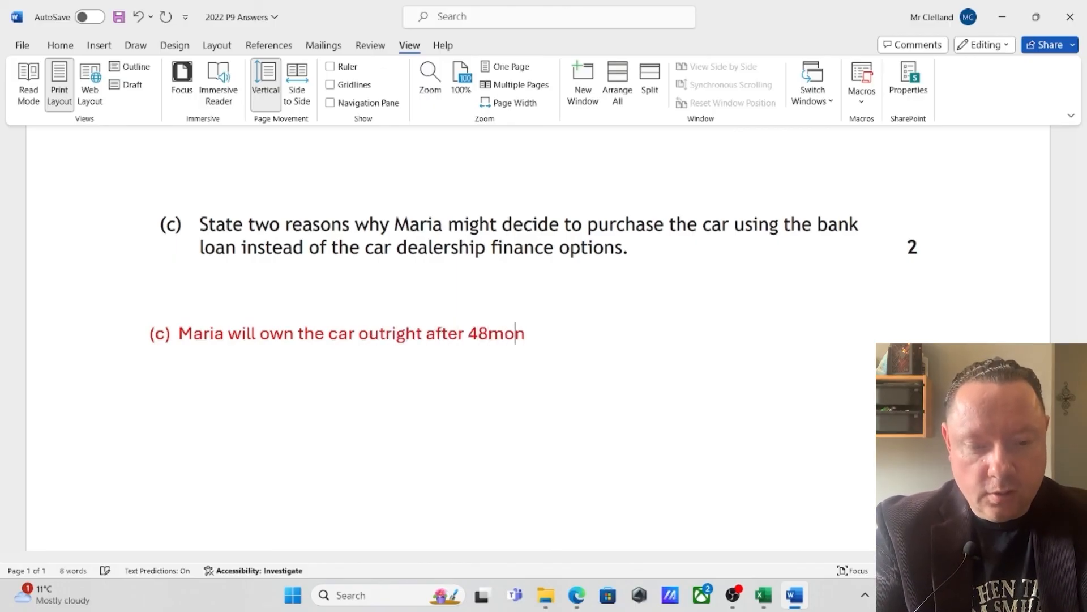
text(ths without )
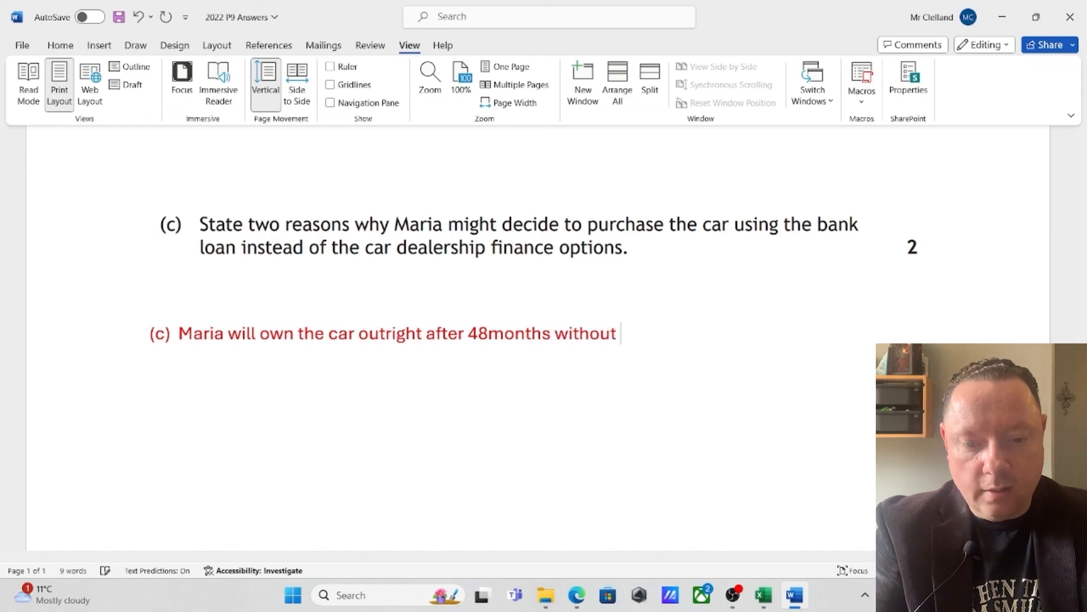
text(needing to pa)
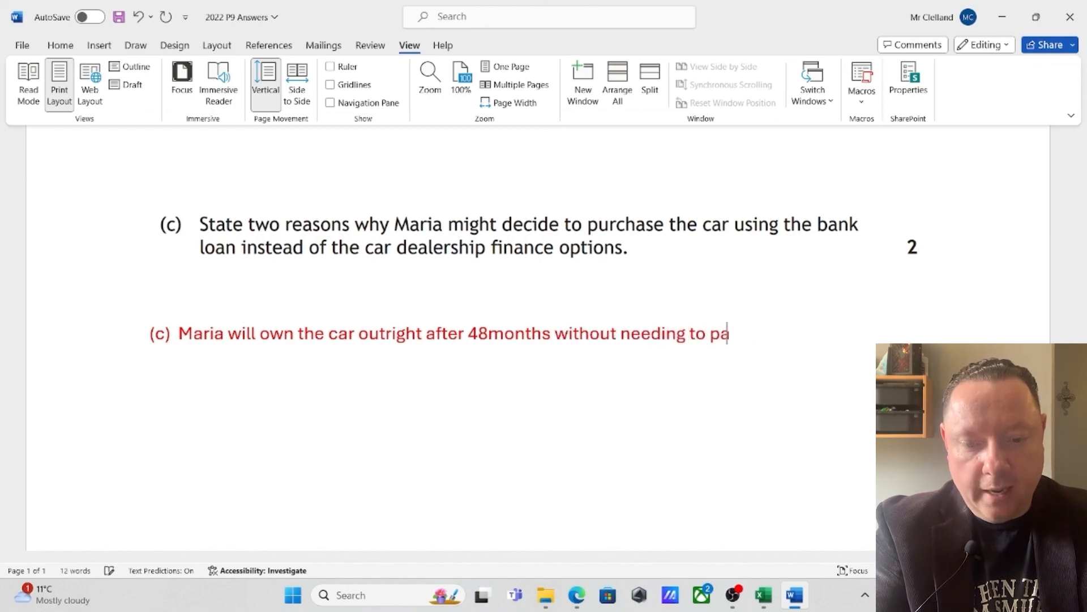
text(y ana)
key(BackSpace)
text(ad)
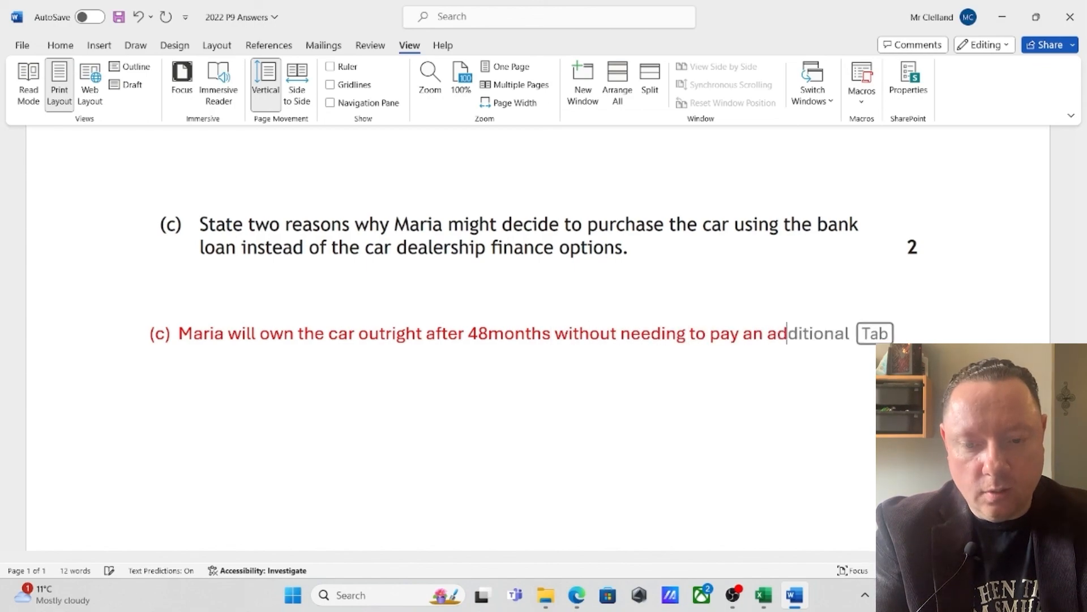
text(ditional )
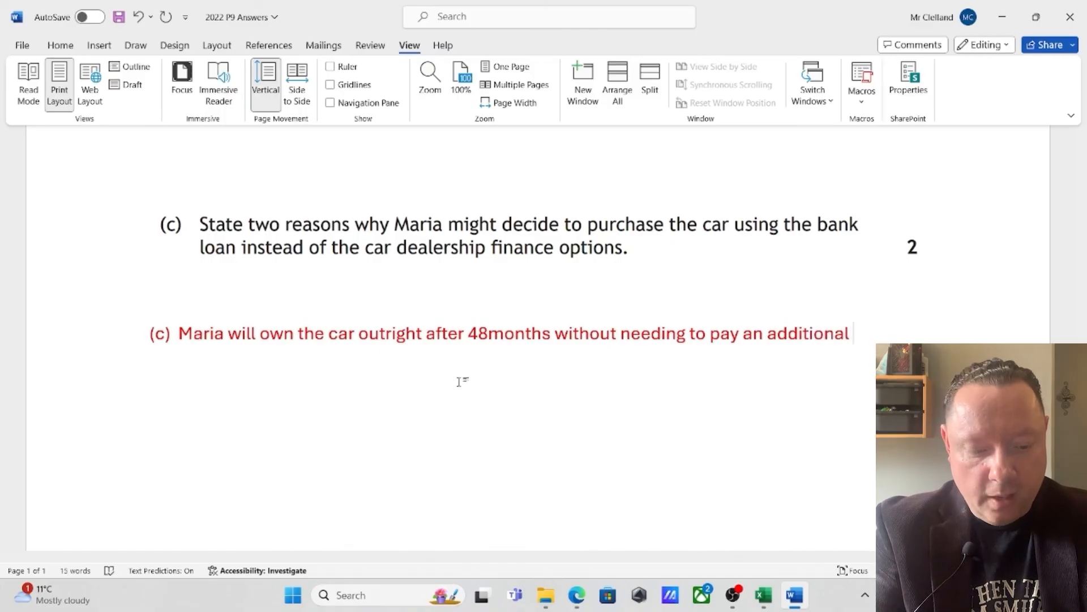
text(£5000/)
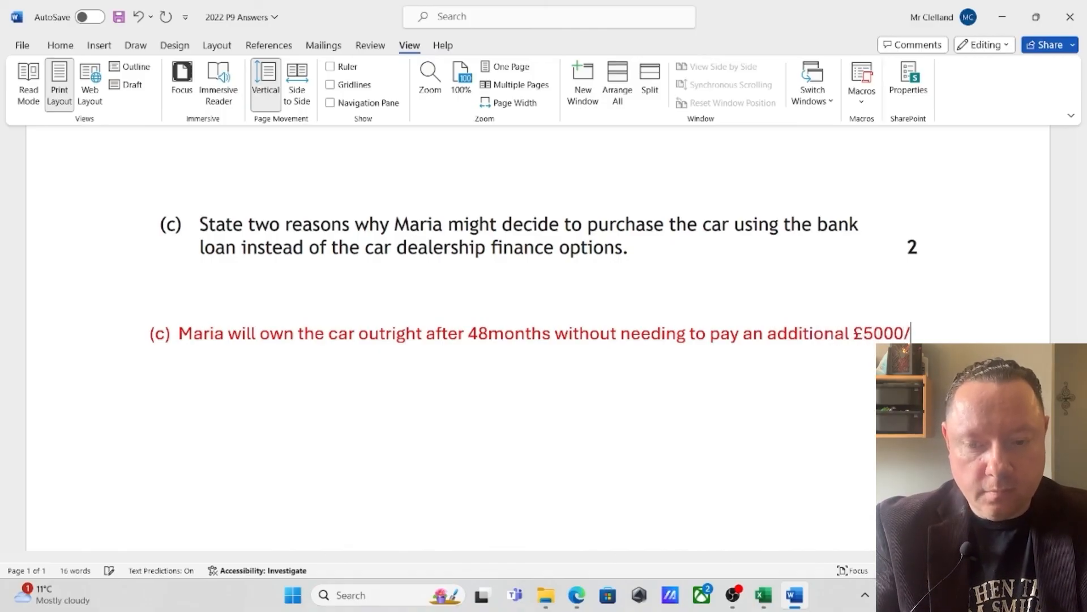
key(BackSpace)
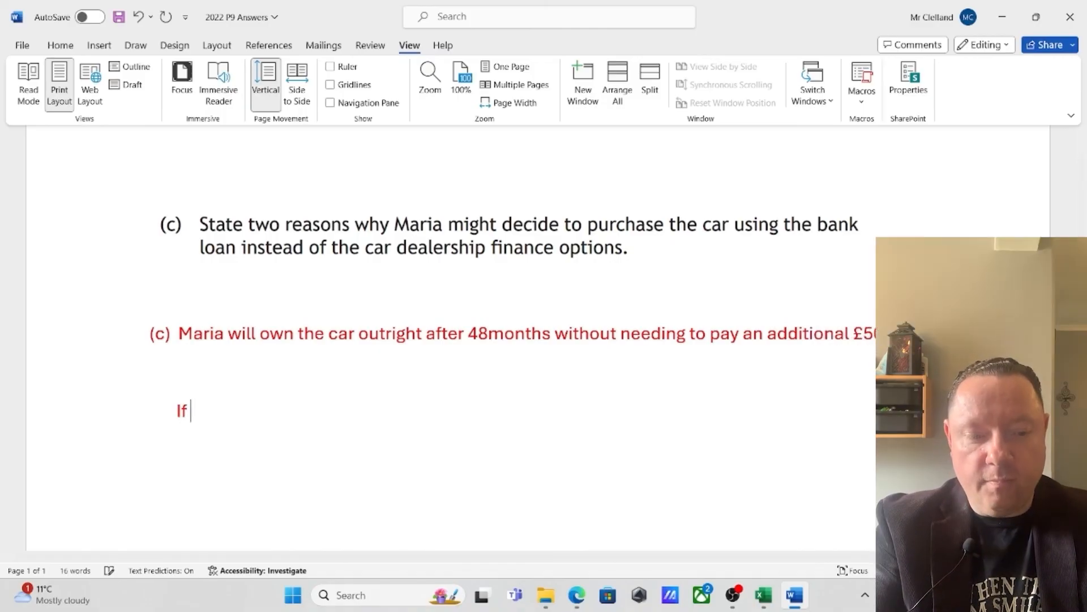
Add a second reason: if she does not want to keep the car, it is risky because doing more than 24000 Miles means paying a penalty
text(Maria )
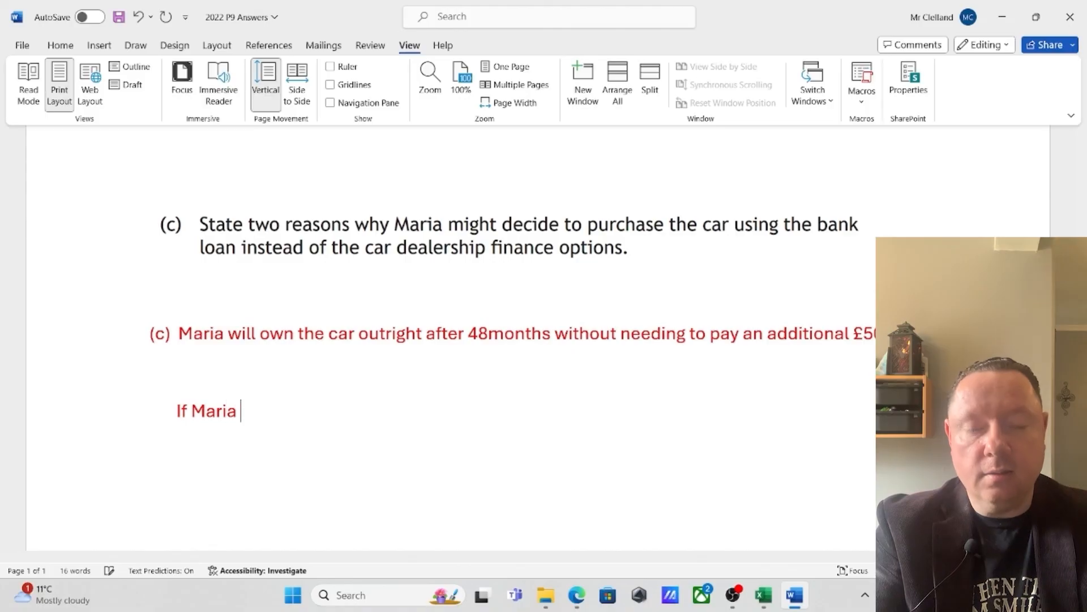
text(does not )
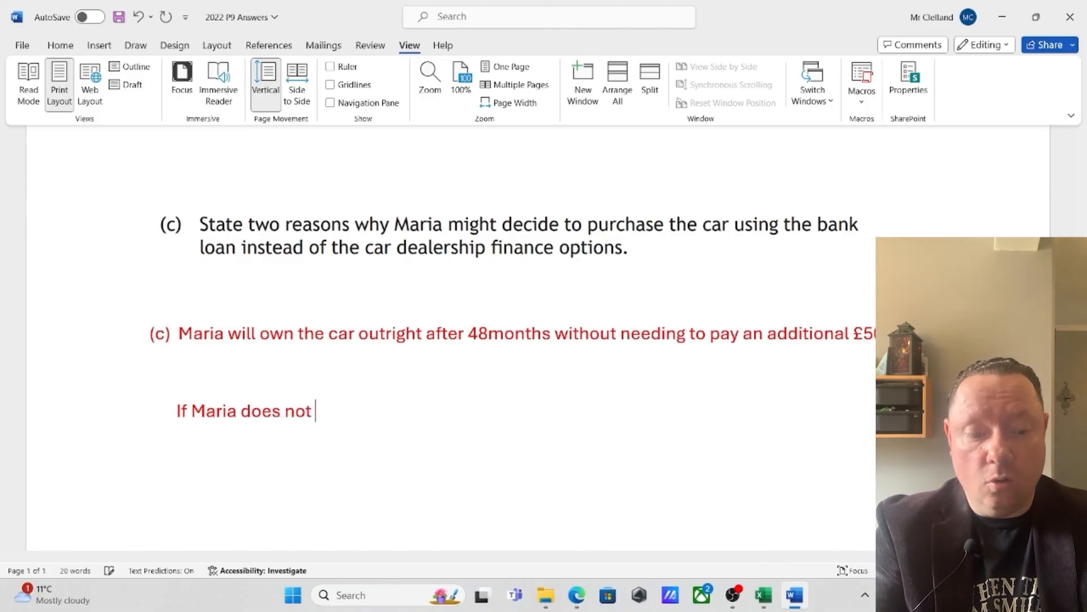
text(want to keep the car, then it is)
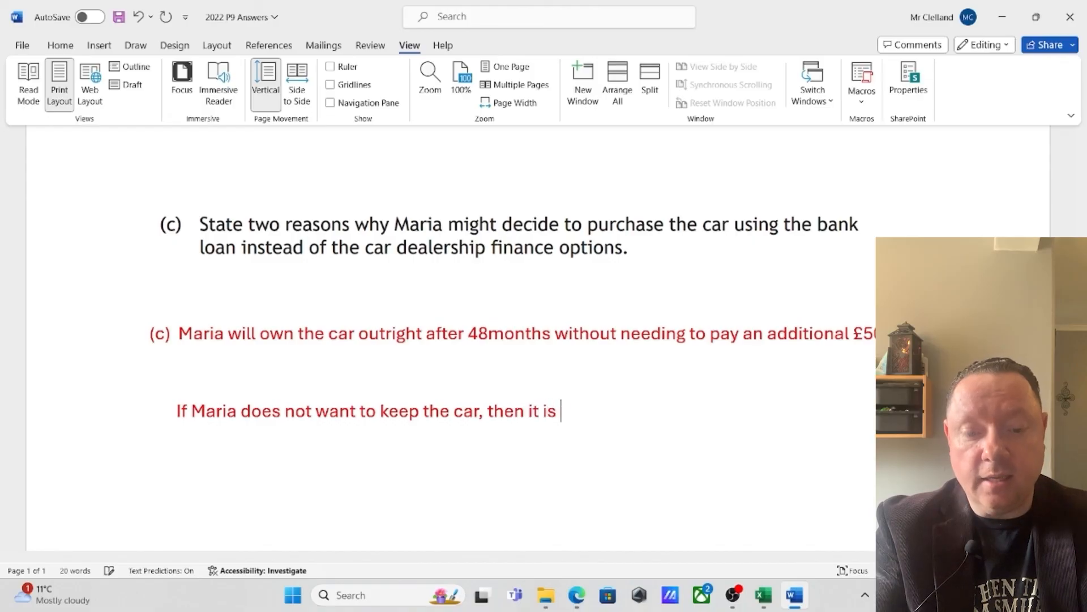
text( risky because )
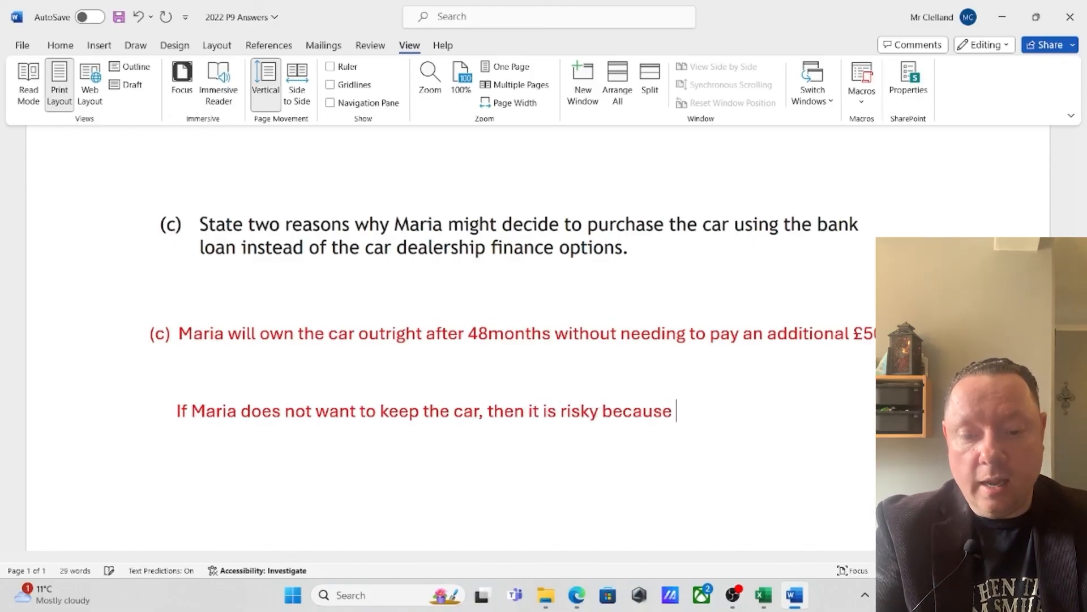
text(if she does)
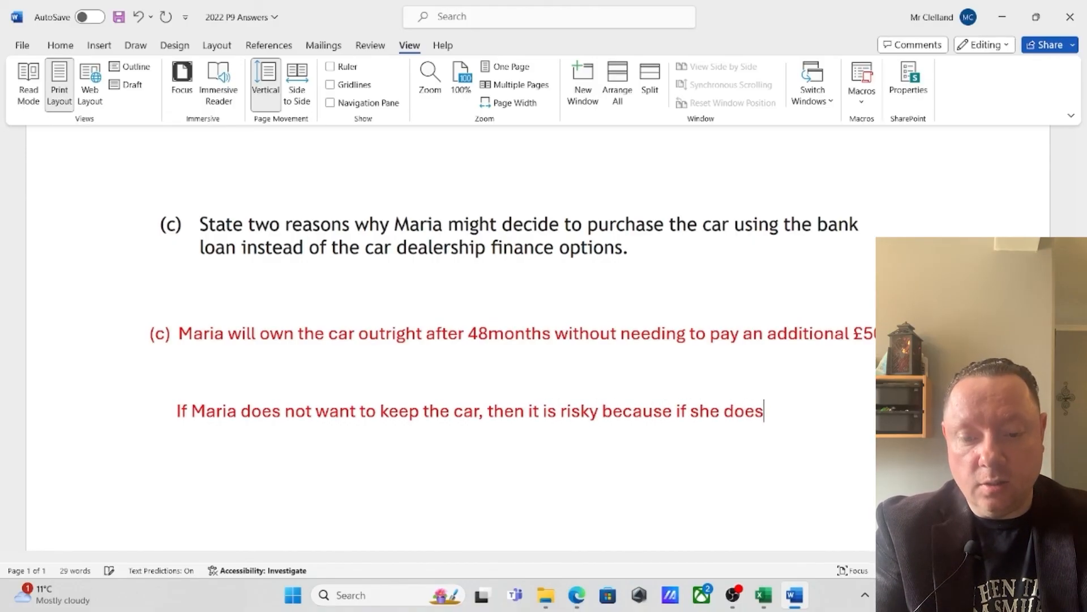
text( more than 24000)
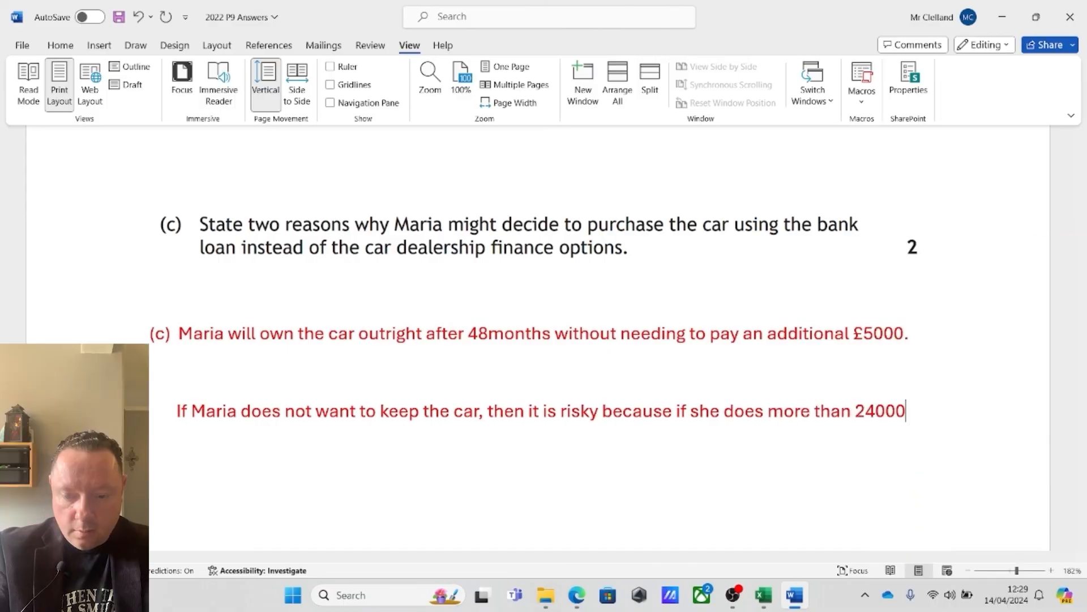
text( Miles she )
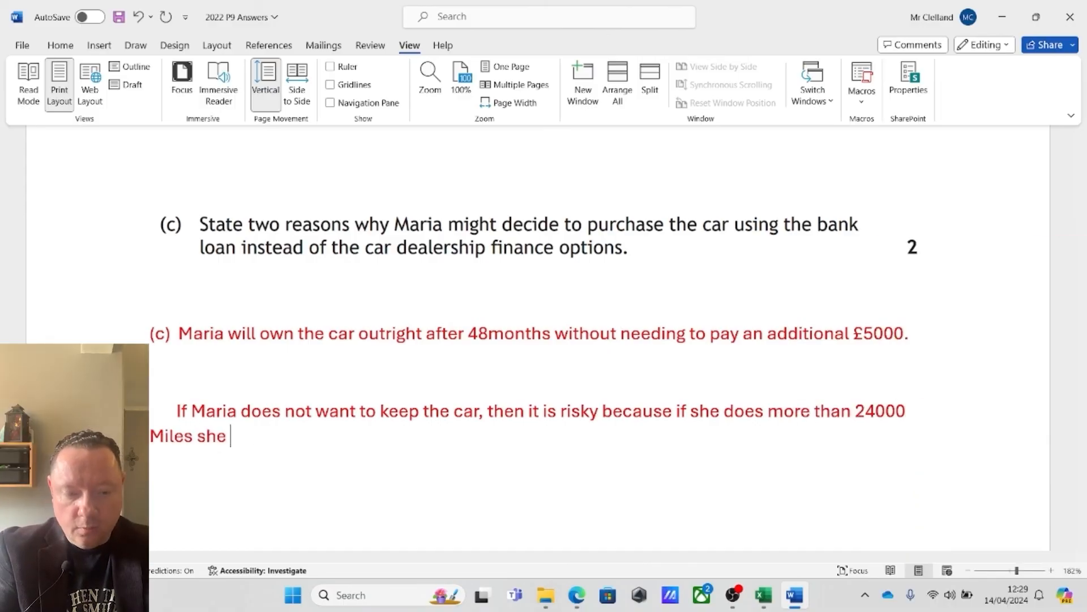
text(will have to pay a )
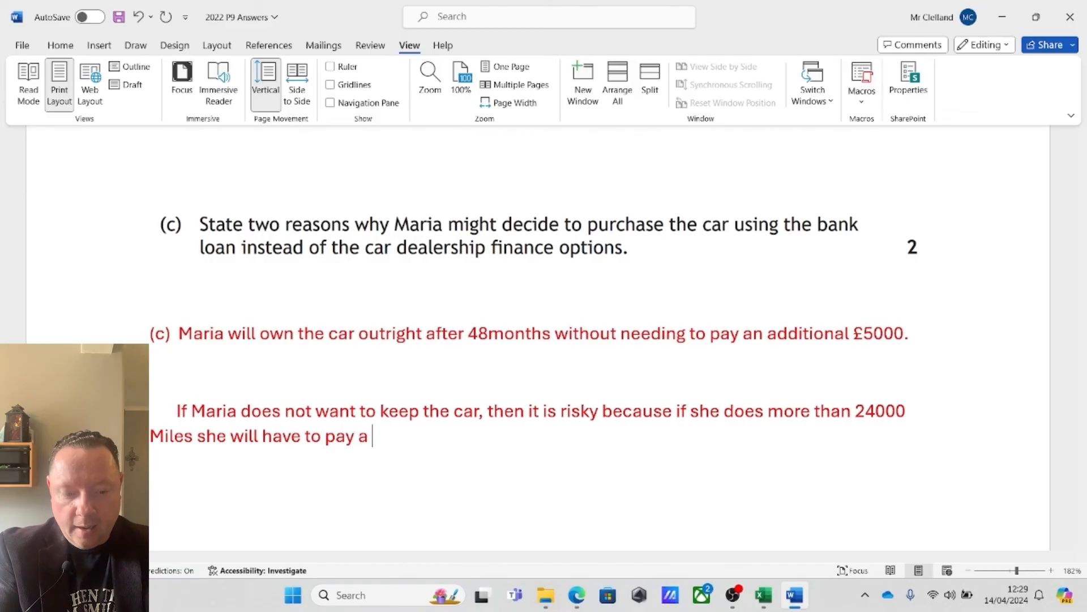
text(penalty/)
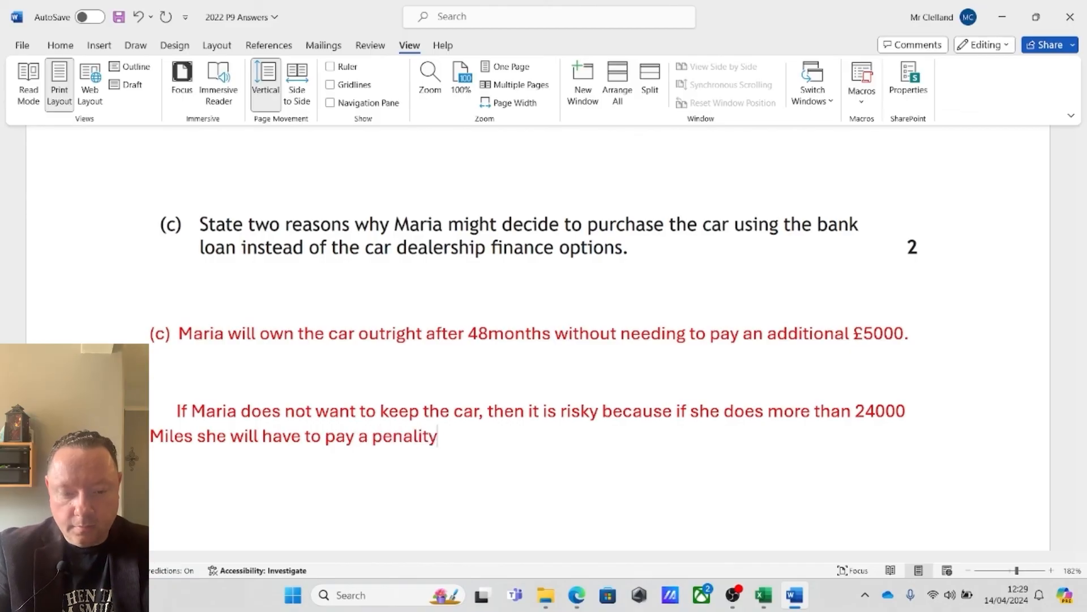
key(BackSpace)
text(,)
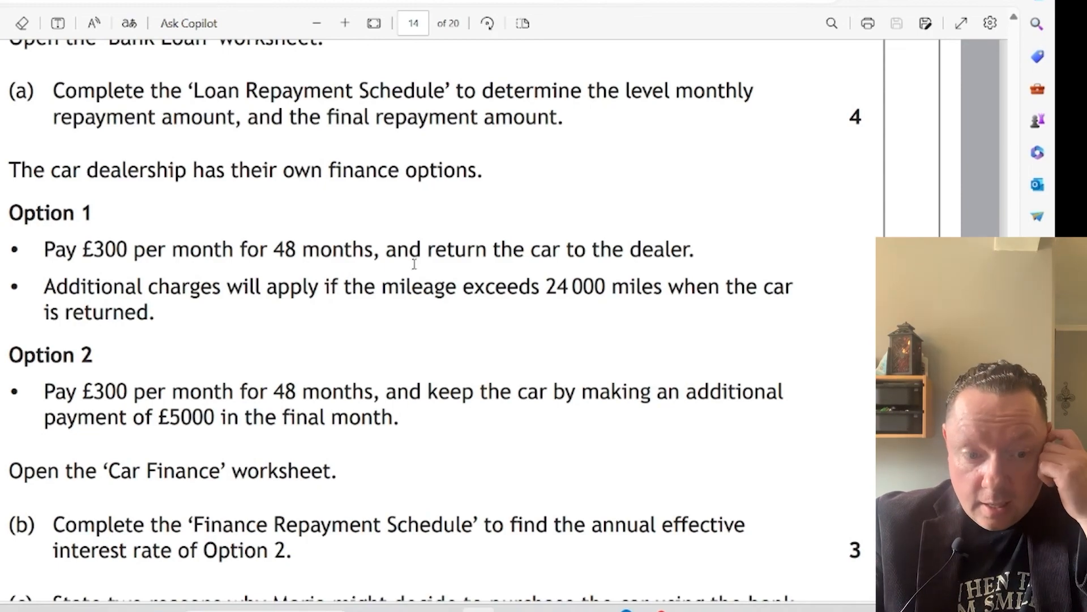
Recheck the finance options in the exam PDF, and add a third reason in Word: "Bank low has a lower interest rate."
scroll(414, 260, up, 5)
scroll(414, 264, down, 2)
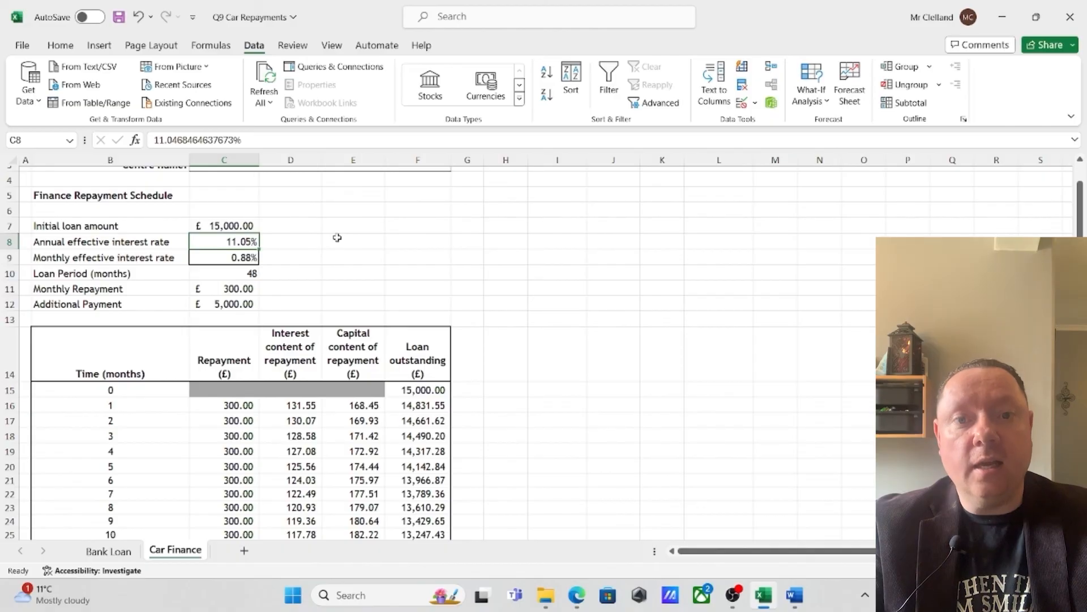
click(795, 595)
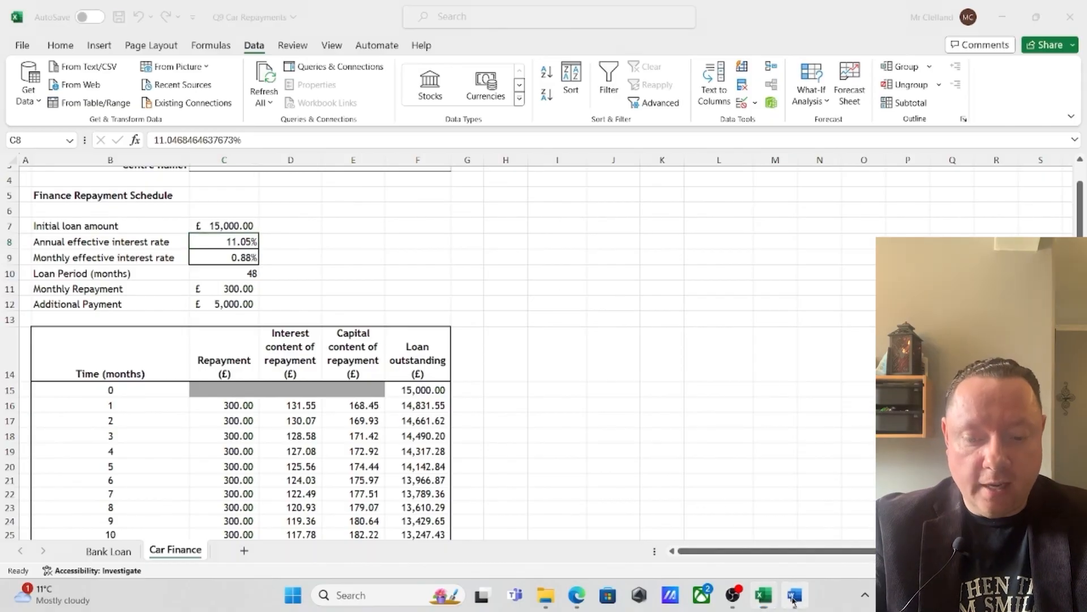
key(Return)
text(Ban)
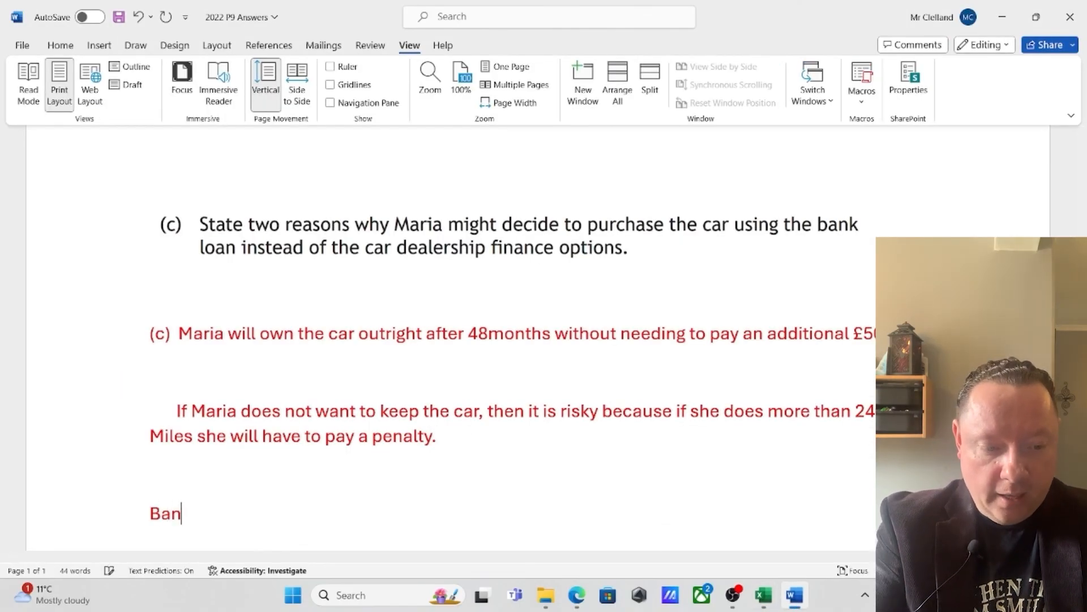
text(k low has a l)
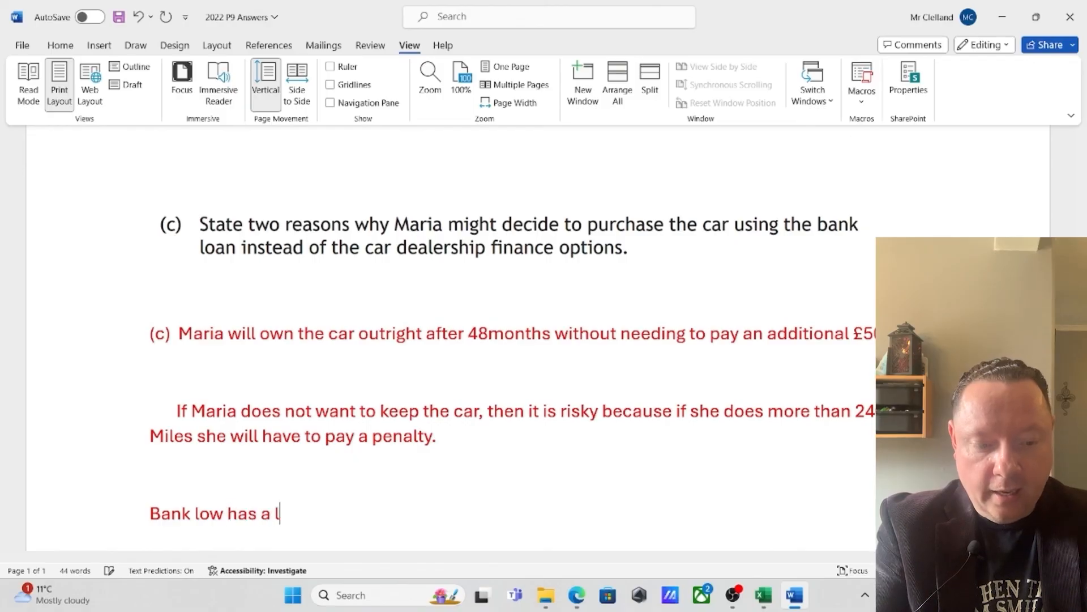
text(ower interest rate)
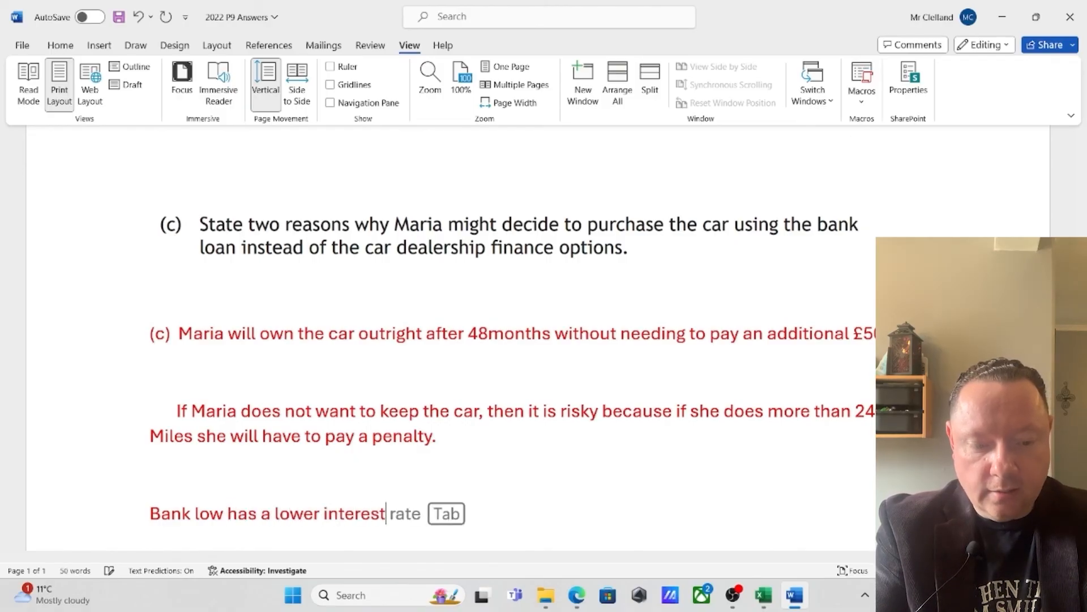
text(.)
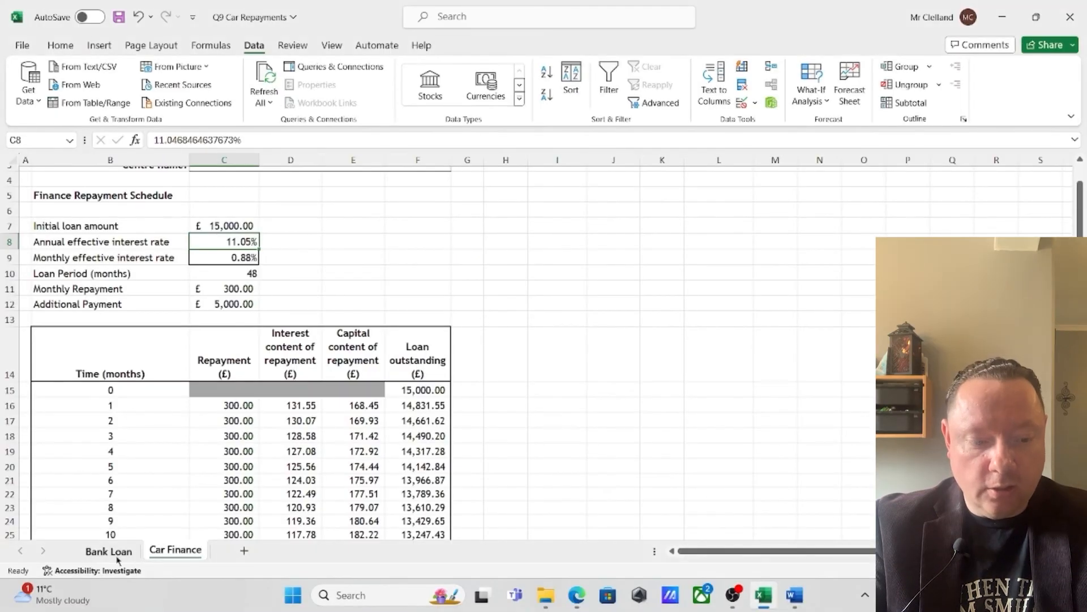
Switch to the Bank Loan worksheet in Excel and check its print preview in value view
click(99, 551)
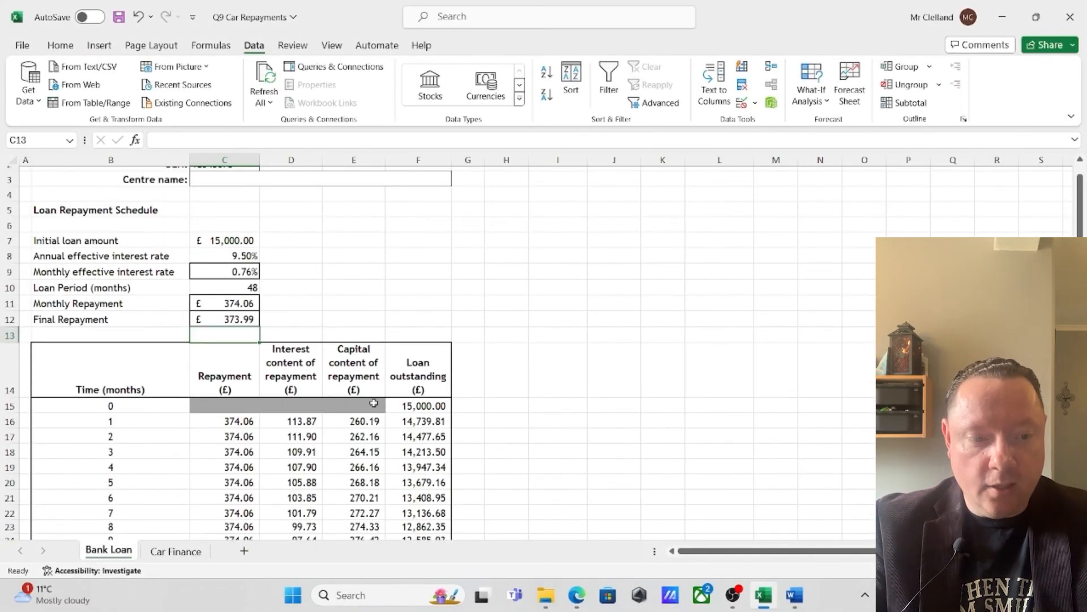
click(22, 45)
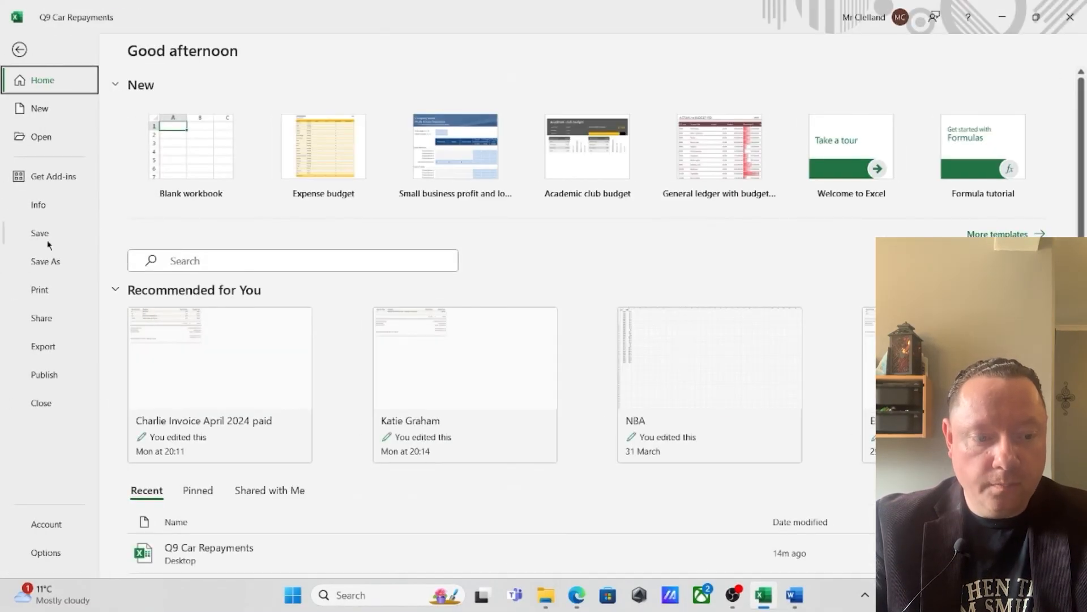
click(40, 290)
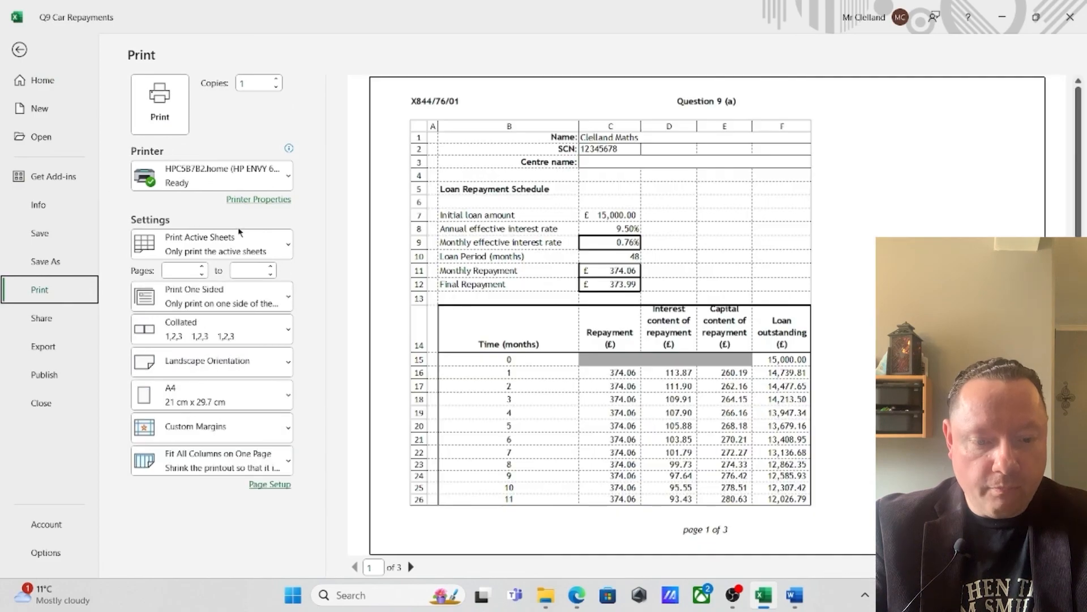
click(20, 50)
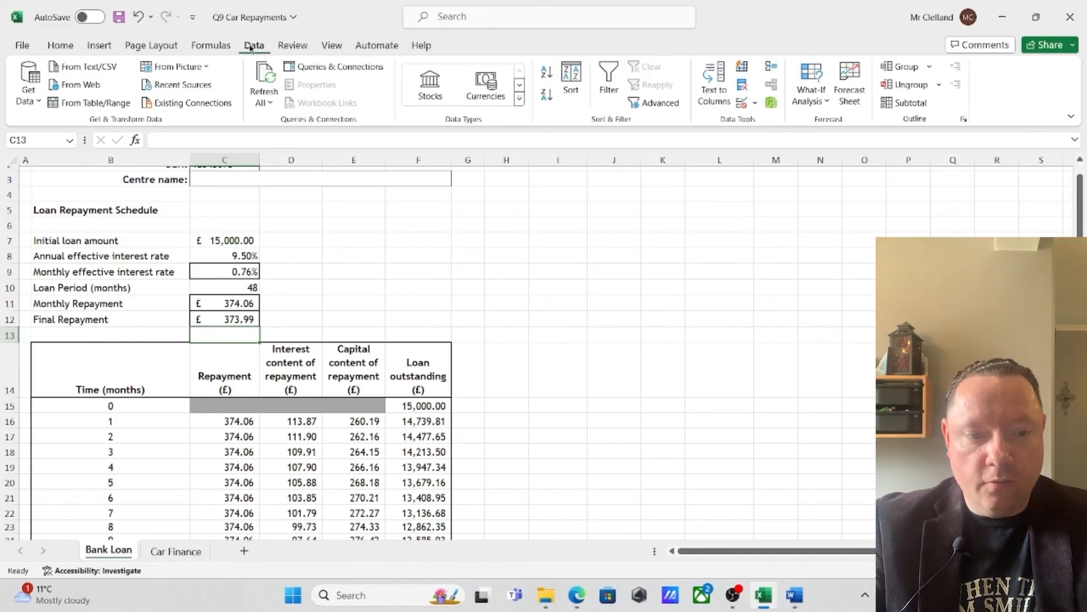
Show formulas instead of values on both the Bank Loan and Car Finance worksheets, and review the Car Finance schedule's formulas
click(211, 45)
click(691, 66)
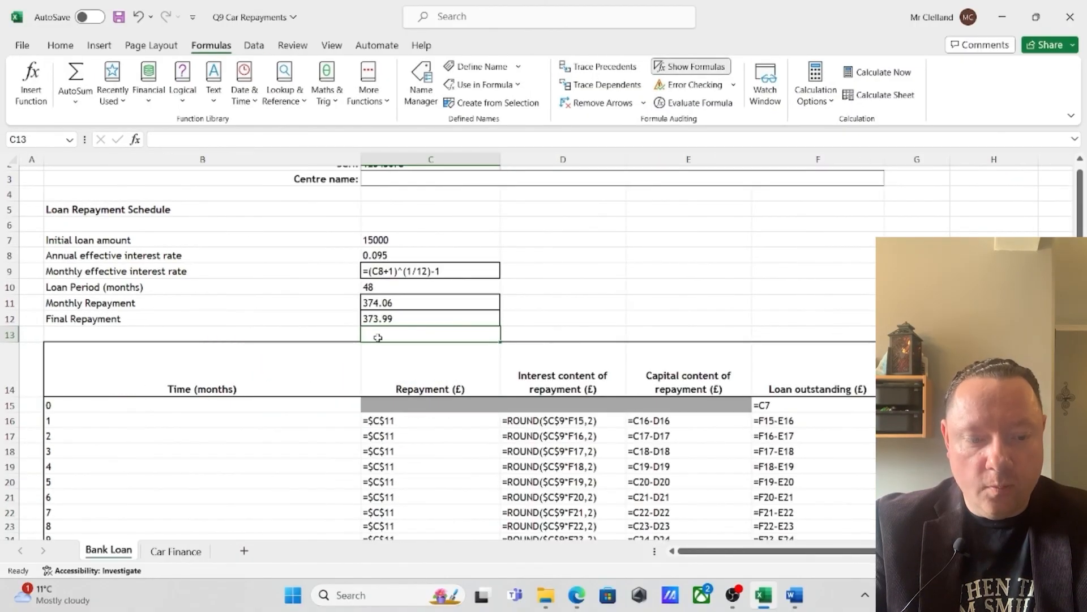
click(167, 552)
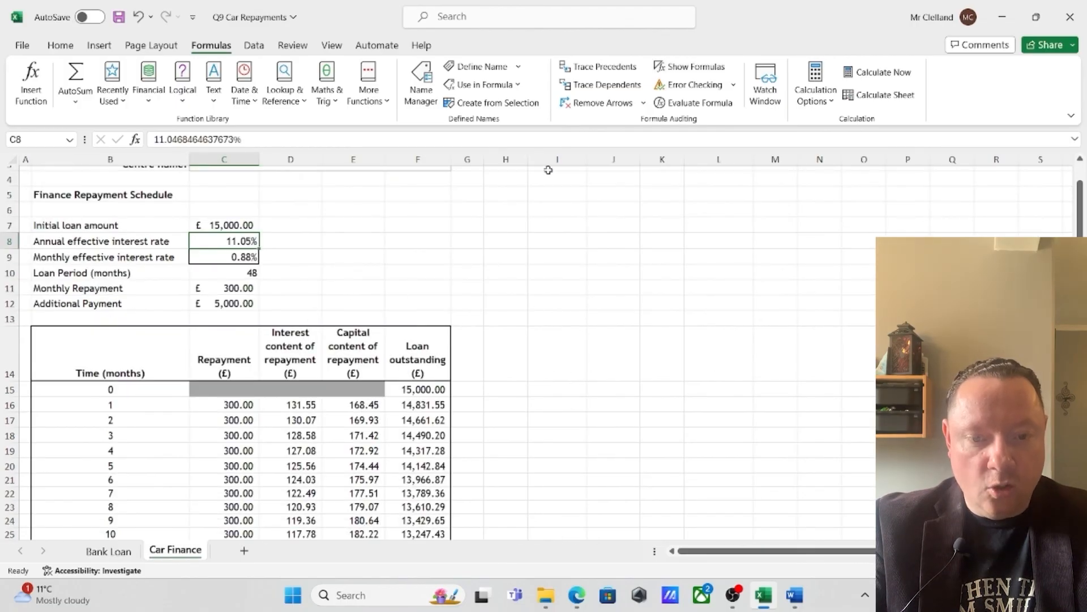
click(696, 71)
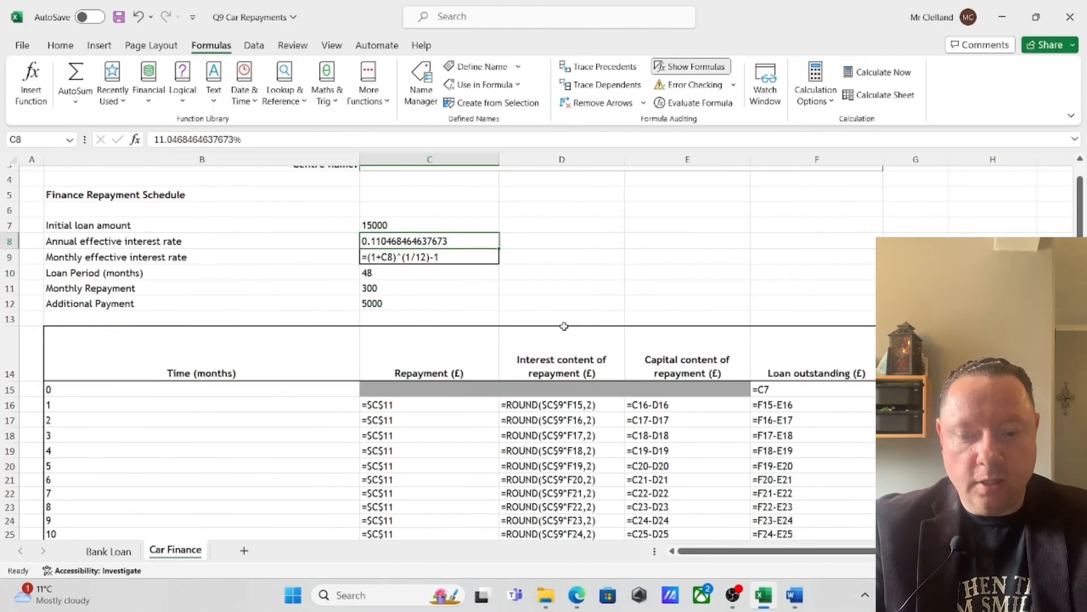
scroll(567, 328, down, 4)
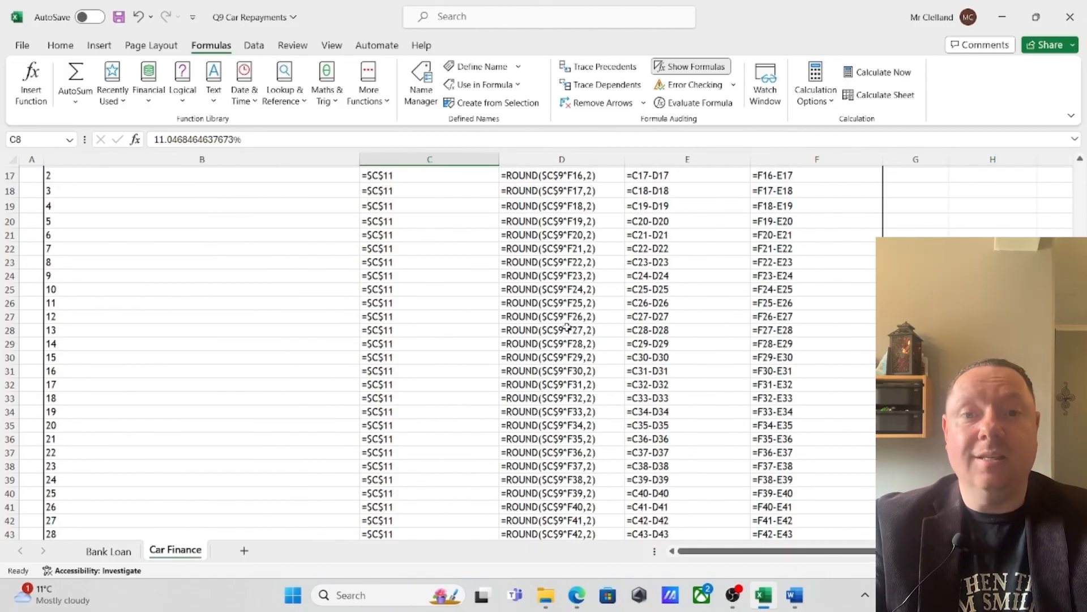